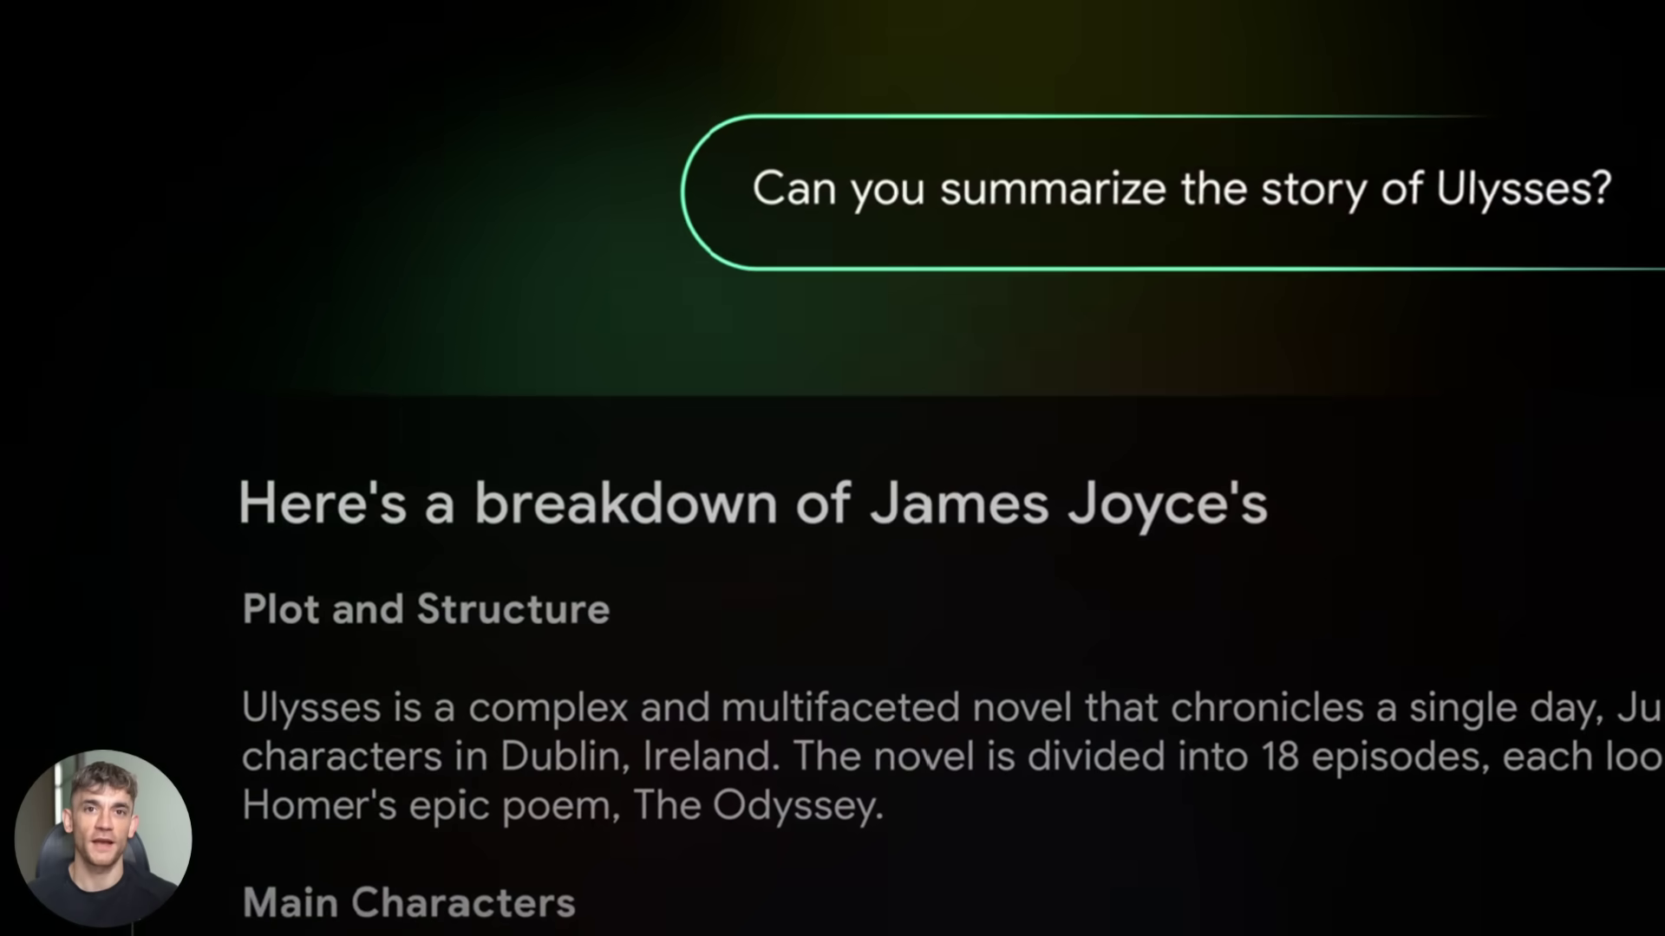
Send 'Let's get started!' and the AP Art History study prompt as a high school junior
{"action": "left_click", "coordinate": [836, 335]}
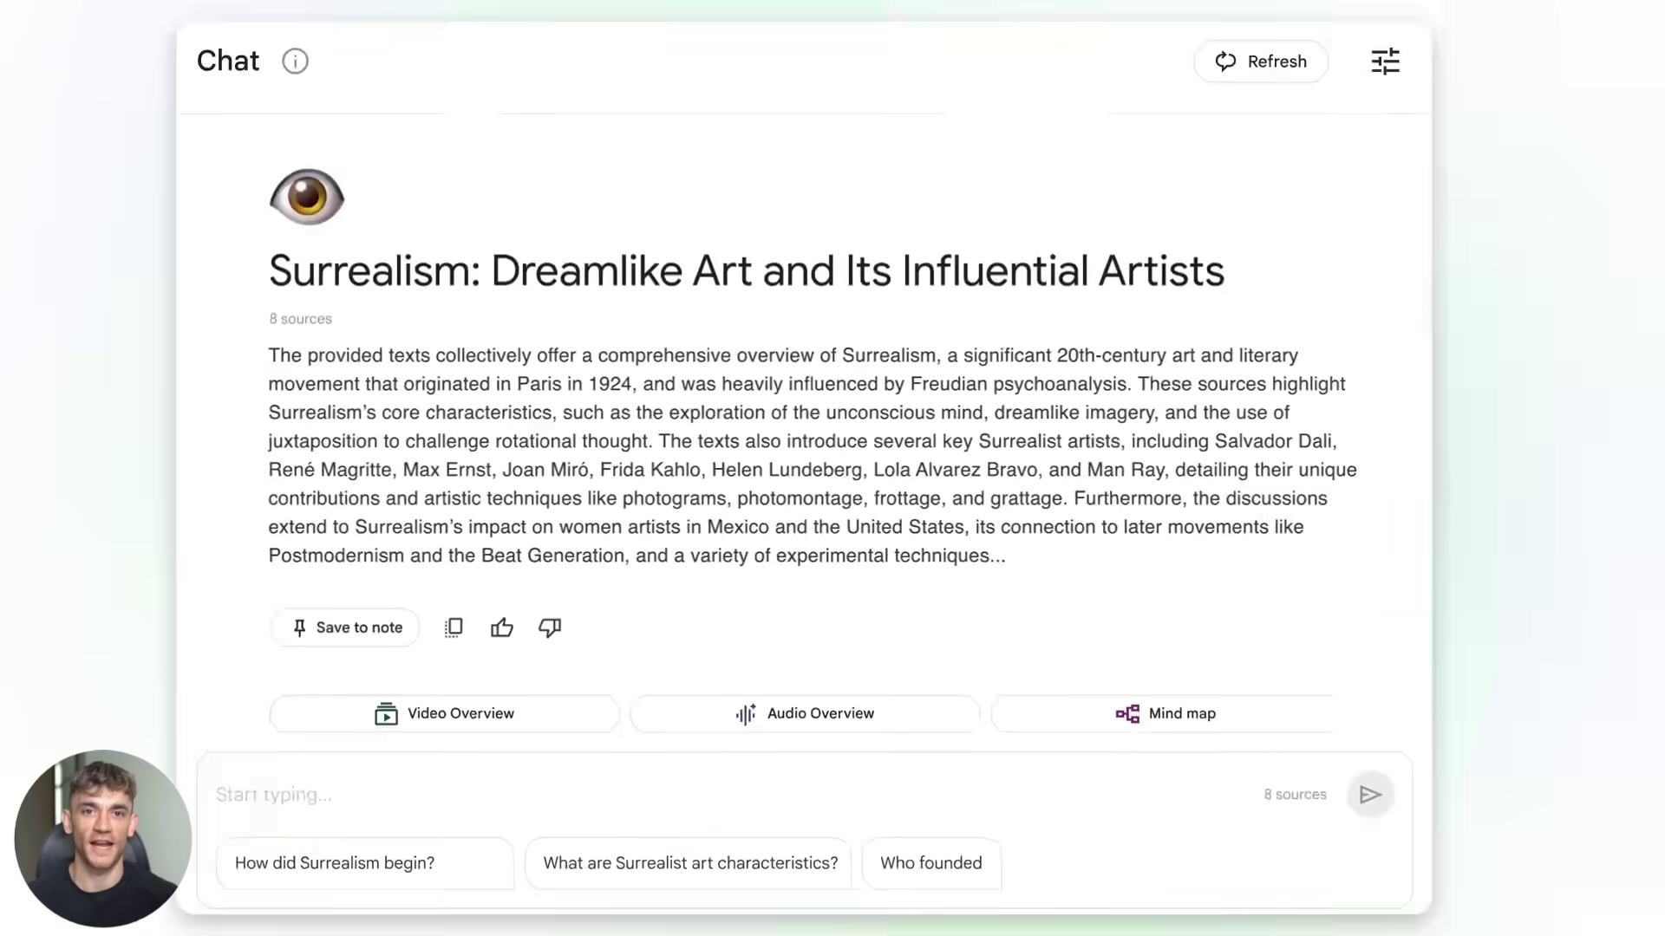
{"action": "type", "text": "Let's get started!"}
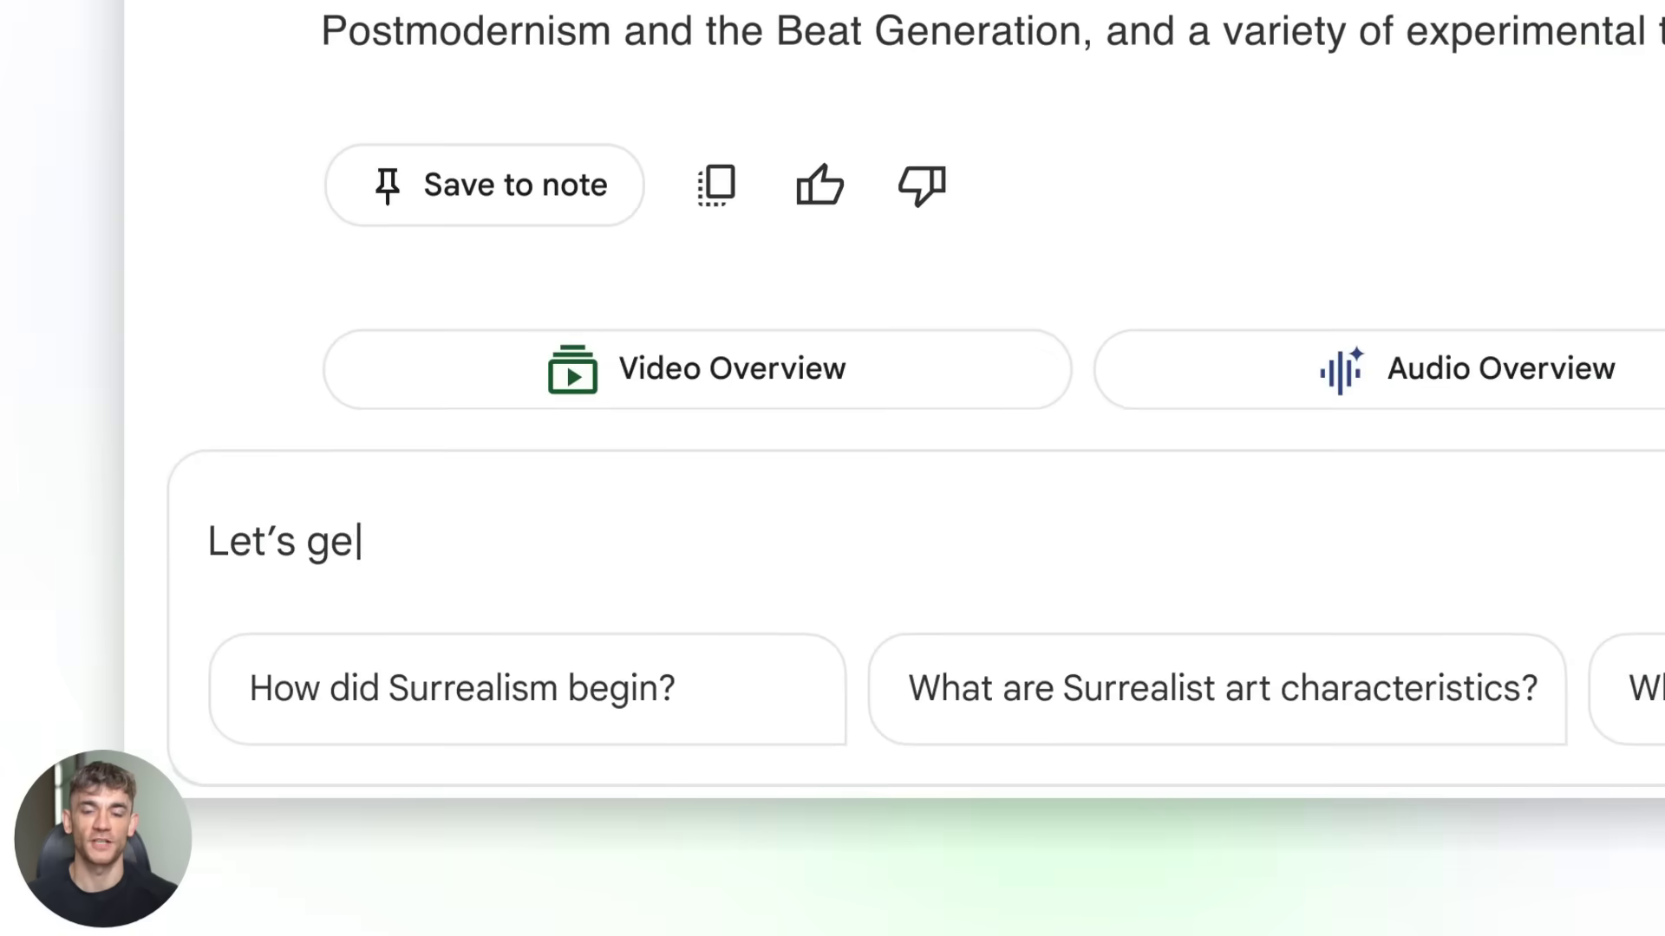
{"action": "key", "text": "Return"}
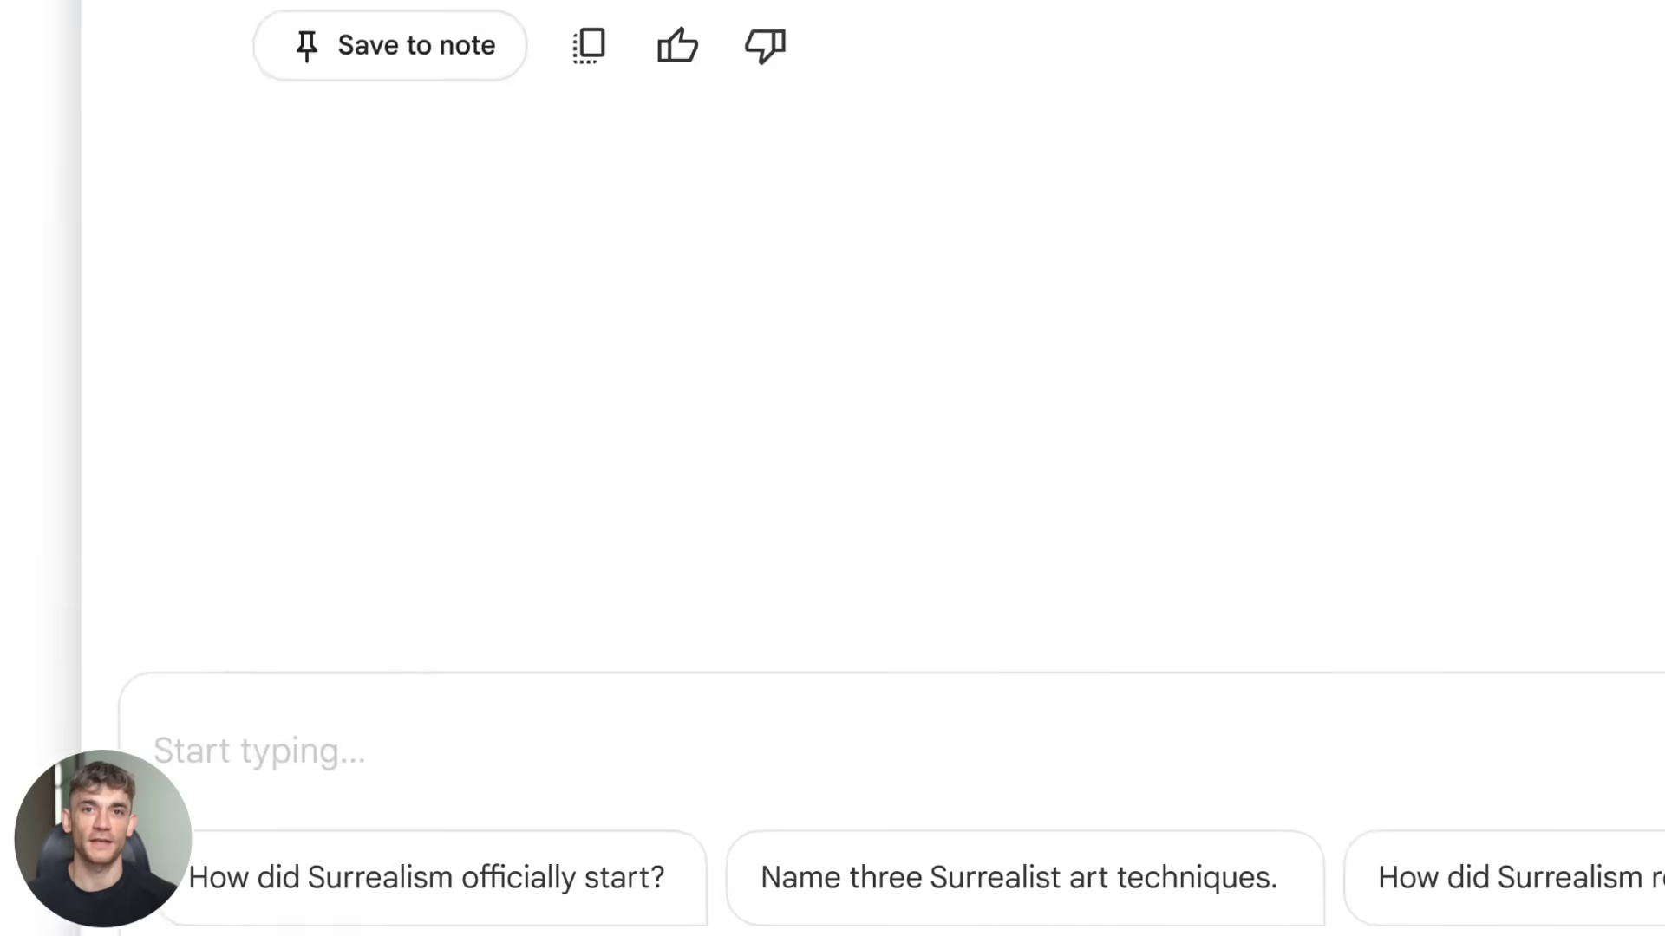
{"action": "type", "text": "I am a high school junior studying for an AP Art History exam. I know a little about surrealism but would love to cover the fundamentals"}
{"action": "key", "text": "Return"}
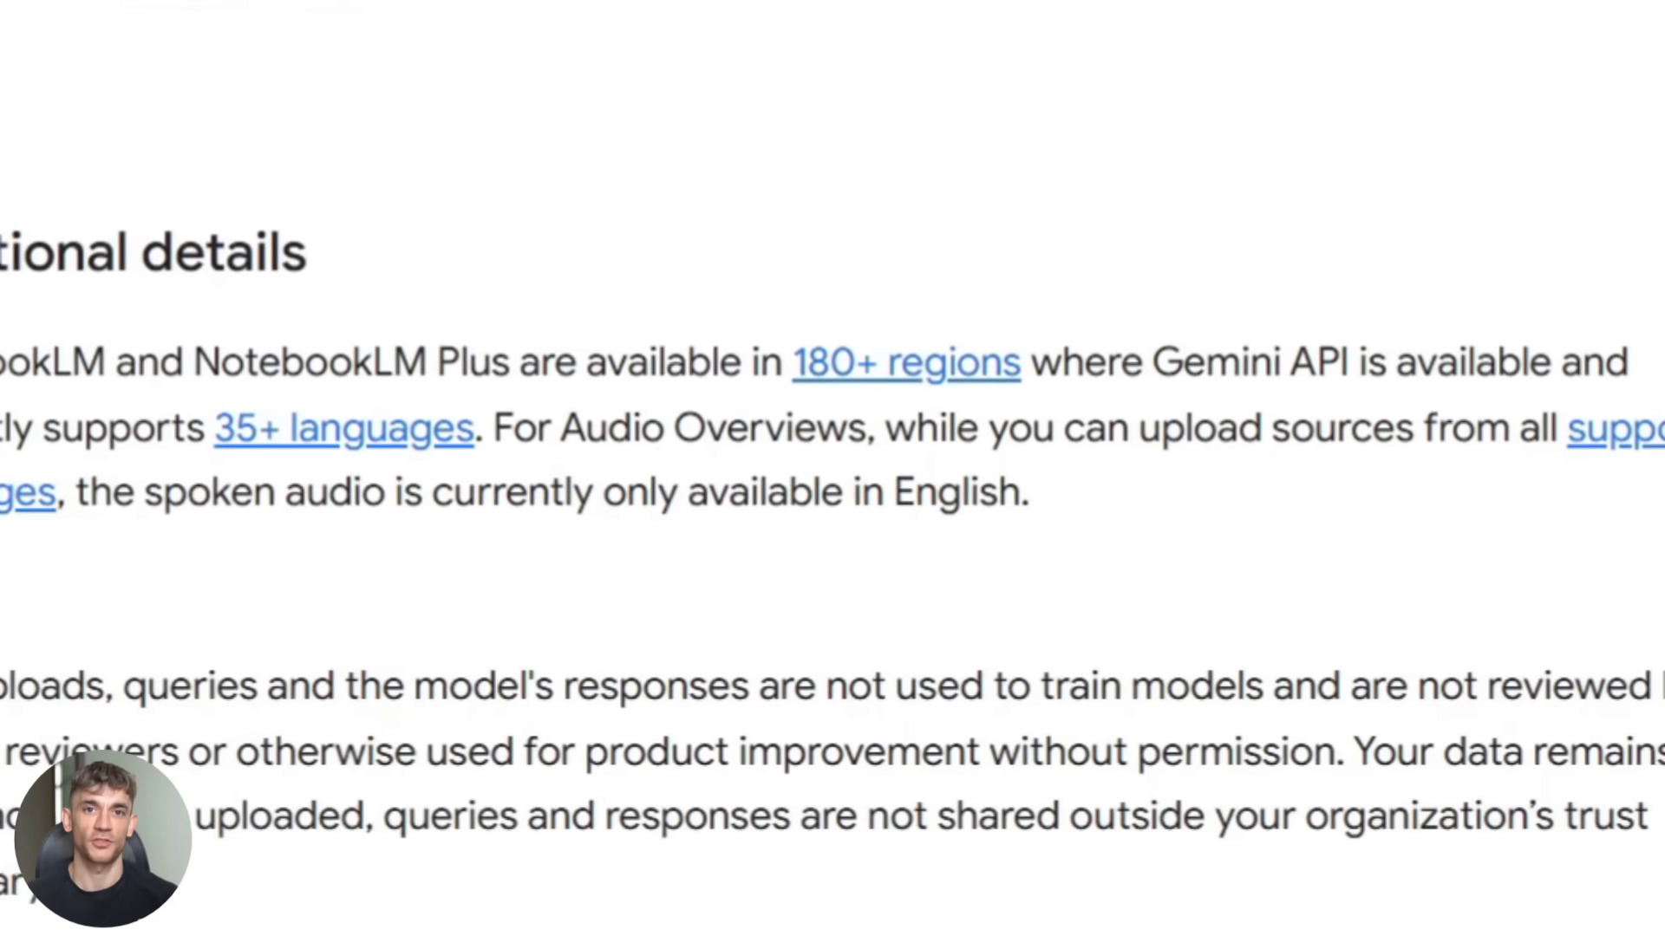
Highlight the 180+ regions line and switch the conversational style to Learning Guide
{"action": "left_click_drag", "start_coordinate": [56, 365], "coordinate": [798, 360]}
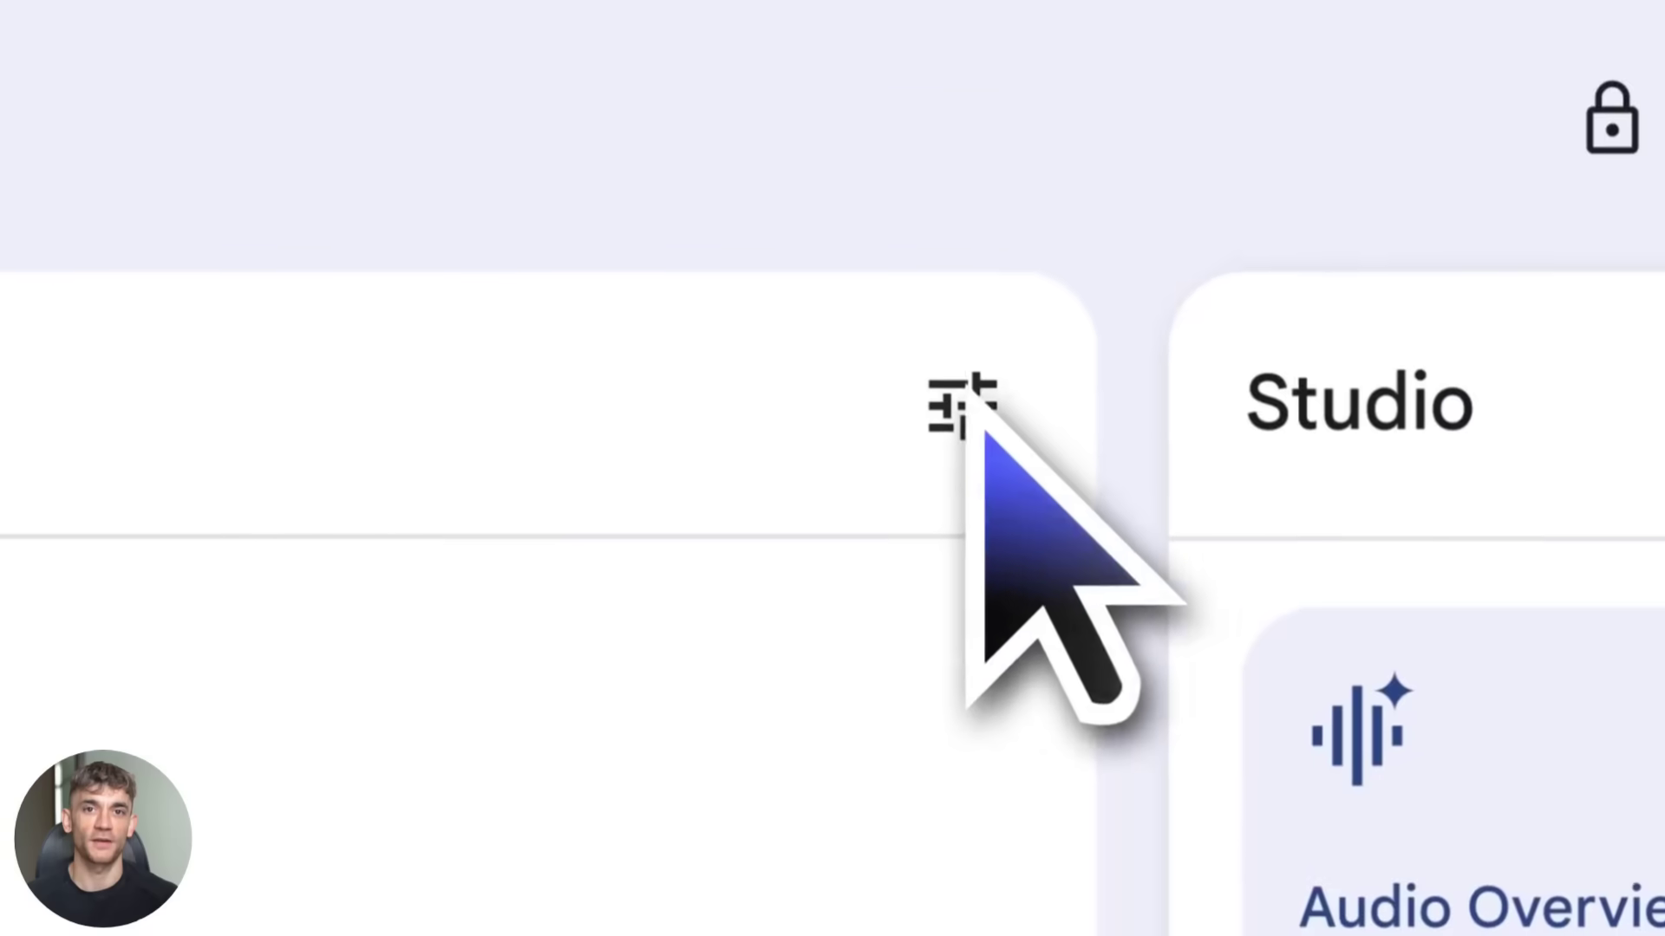
{"action": "left_click", "coordinate": [1335, 168]}
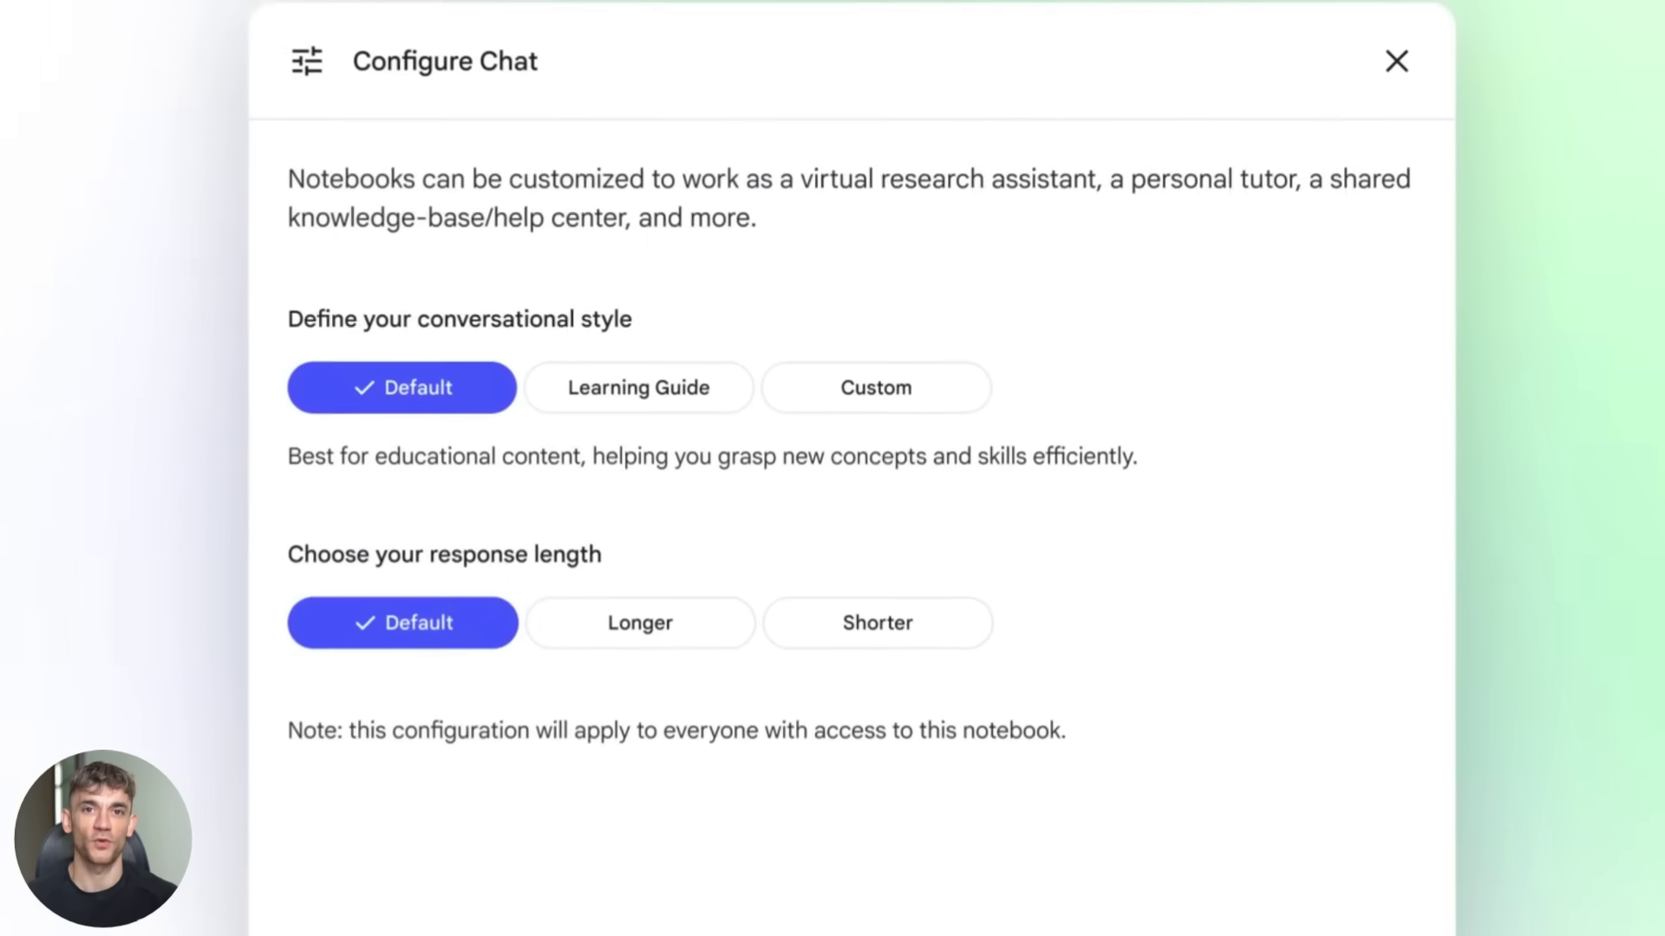
{"action": "left_click", "coordinate": [587, 337]}
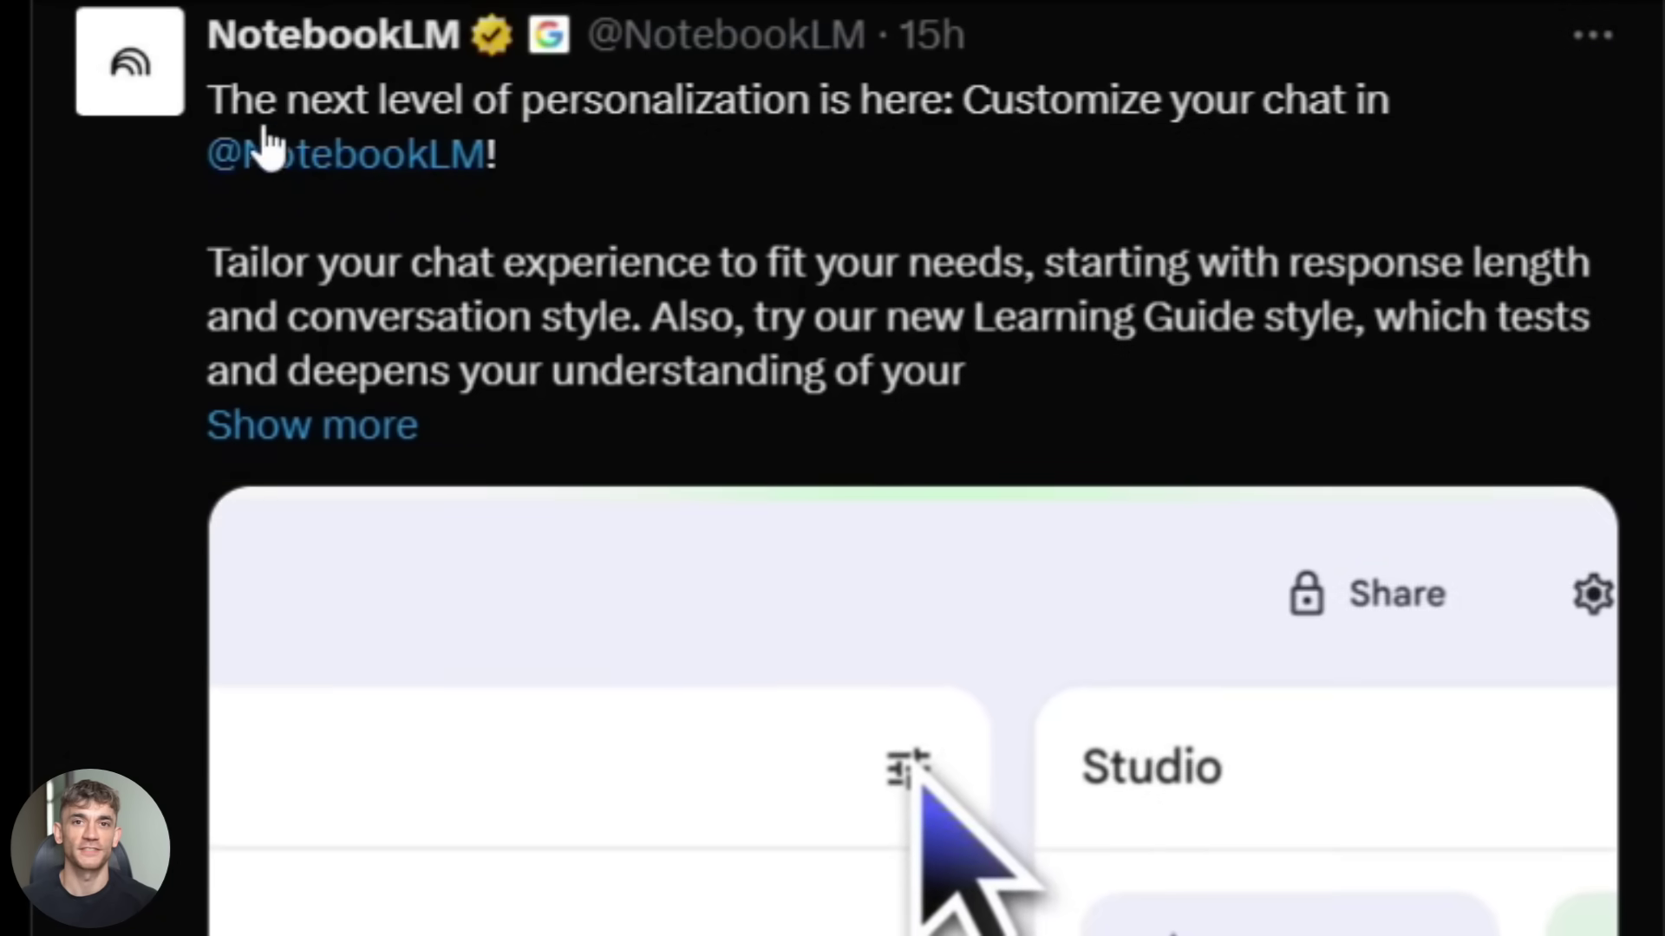
Expand the NotebookLM customize-chat post and highlight its Learning Guide style sentence
{"action": "left_click_drag", "start_coordinate": [230, 100], "coordinate": [1392, 118]}
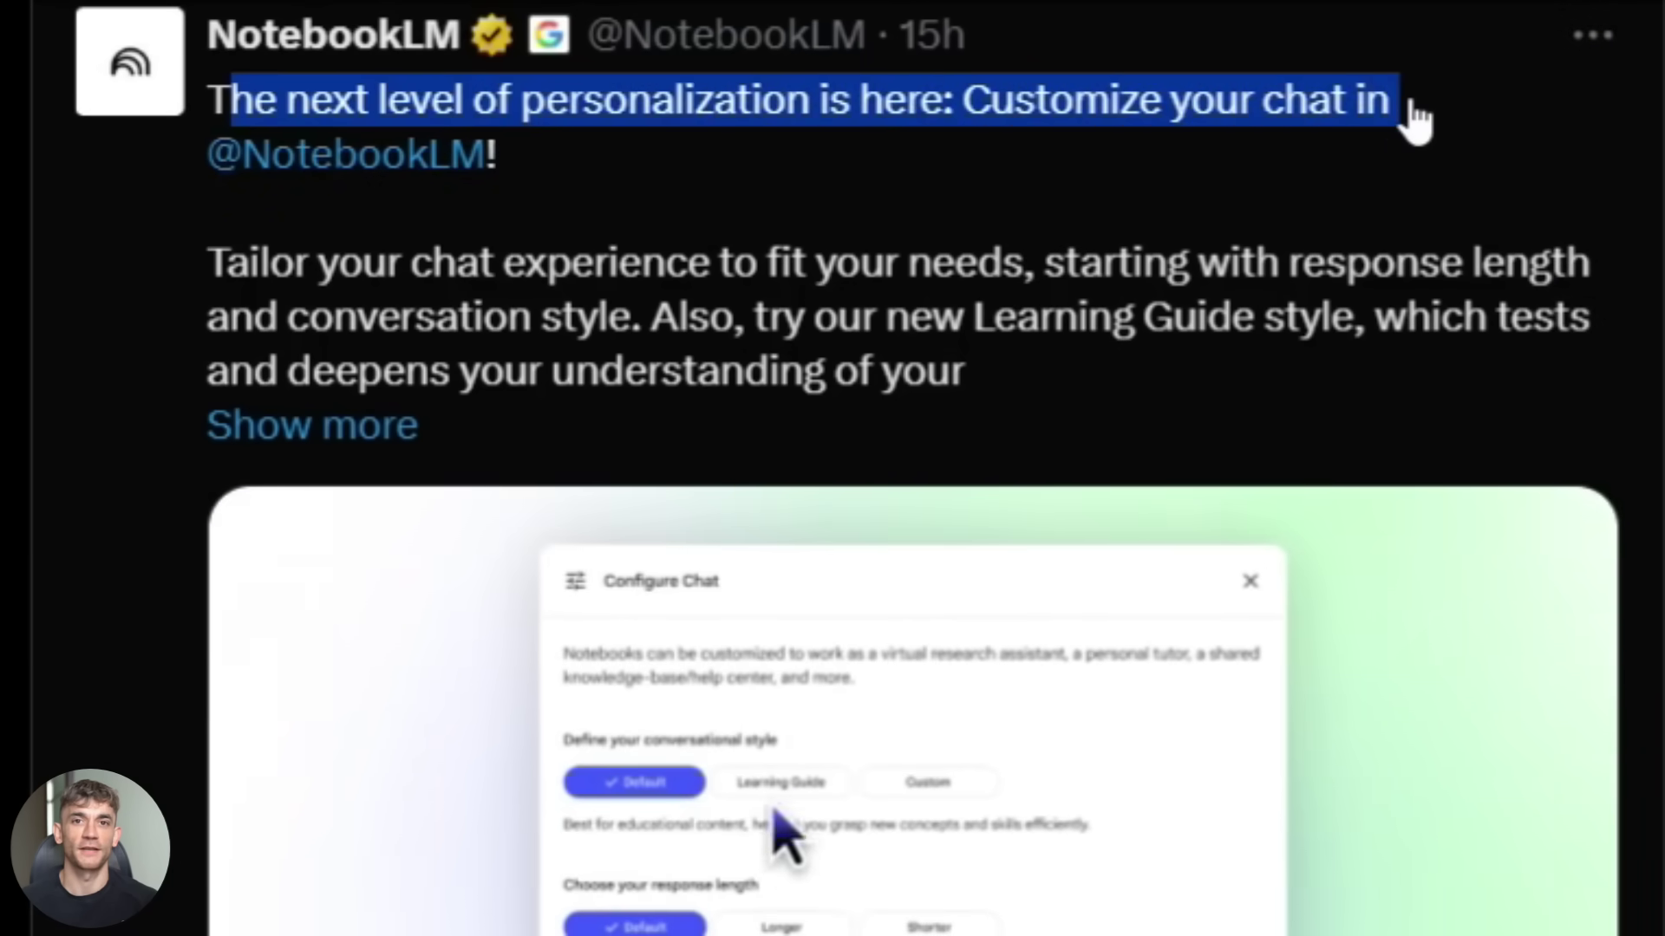
{"action": "left_click", "coordinate": [509, 223]}
{"action": "left_click", "coordinate": [312, 427]}
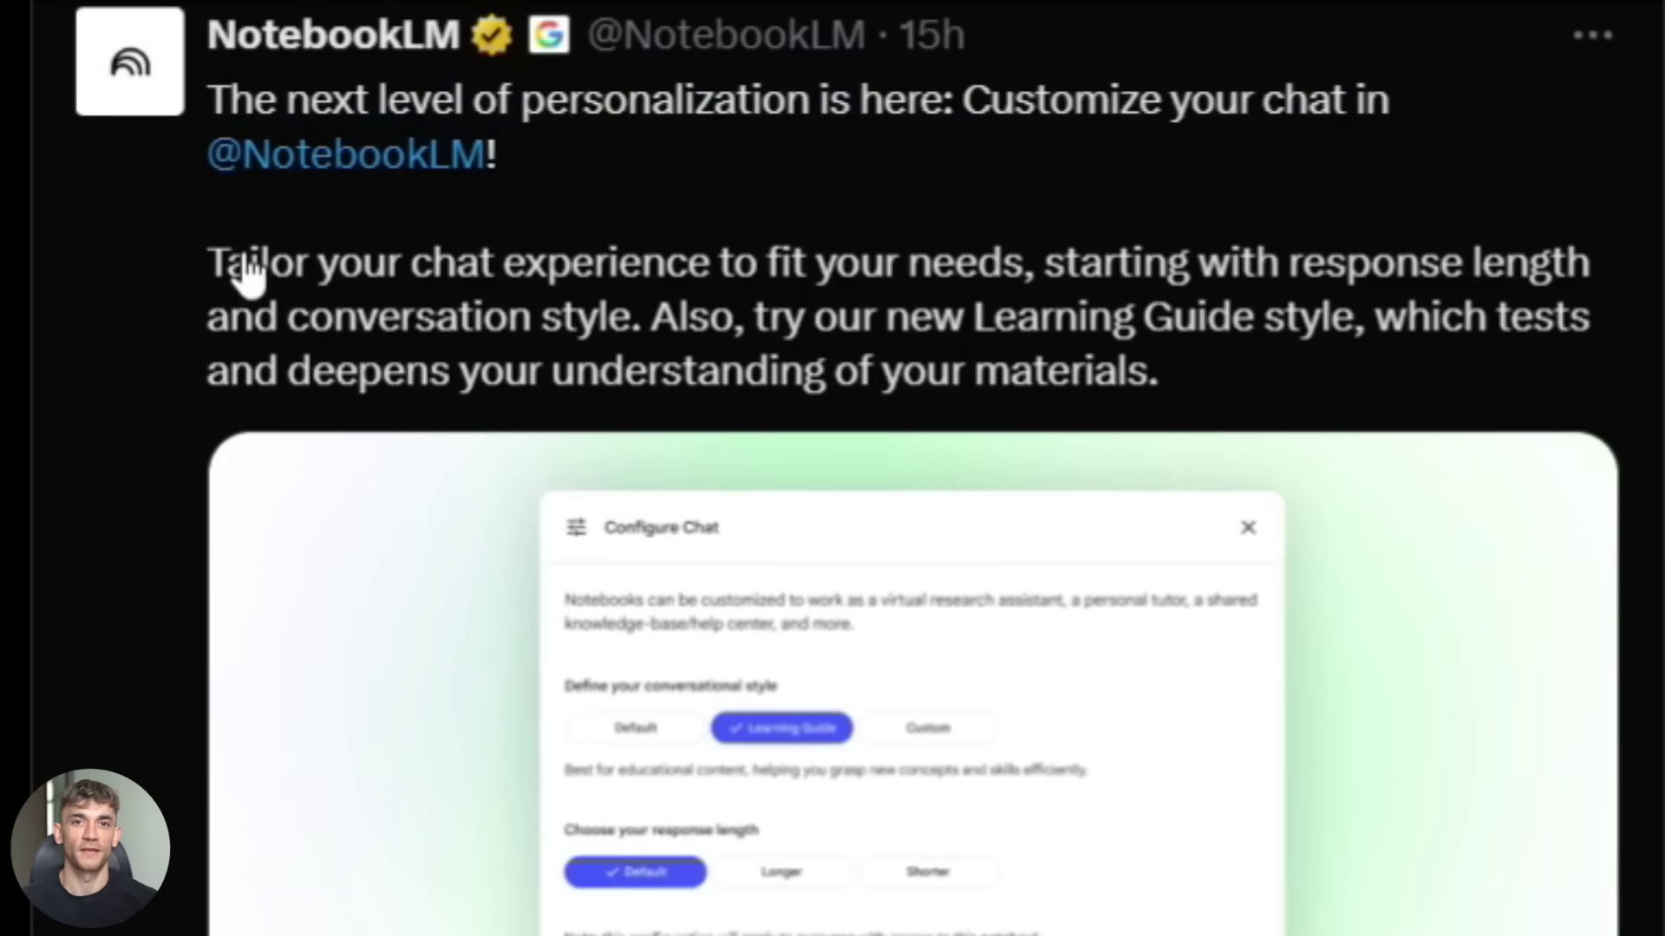
{"action": "left_click_drag", "start_coordinate": [247, 273], "coordinate": [372, 327]}
{"action": "left_click_drag", "start_coordinate": [208, 317], "coordinate": [756, 395]}
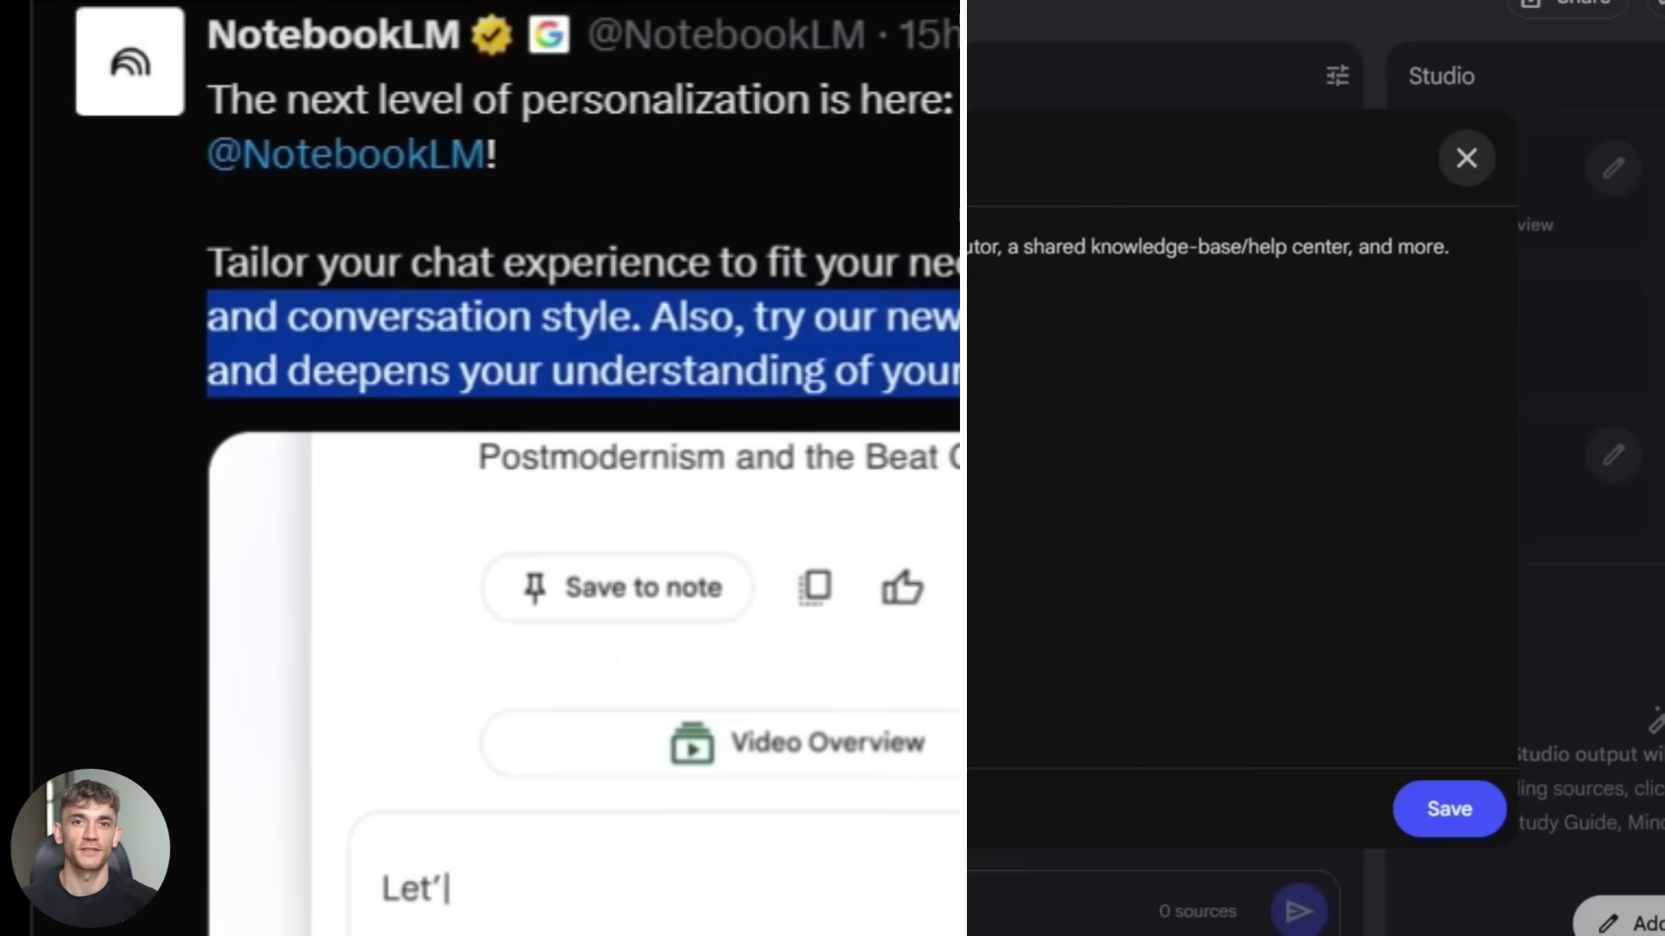
{"action": "left_click", "coordinate": [804, 208]}
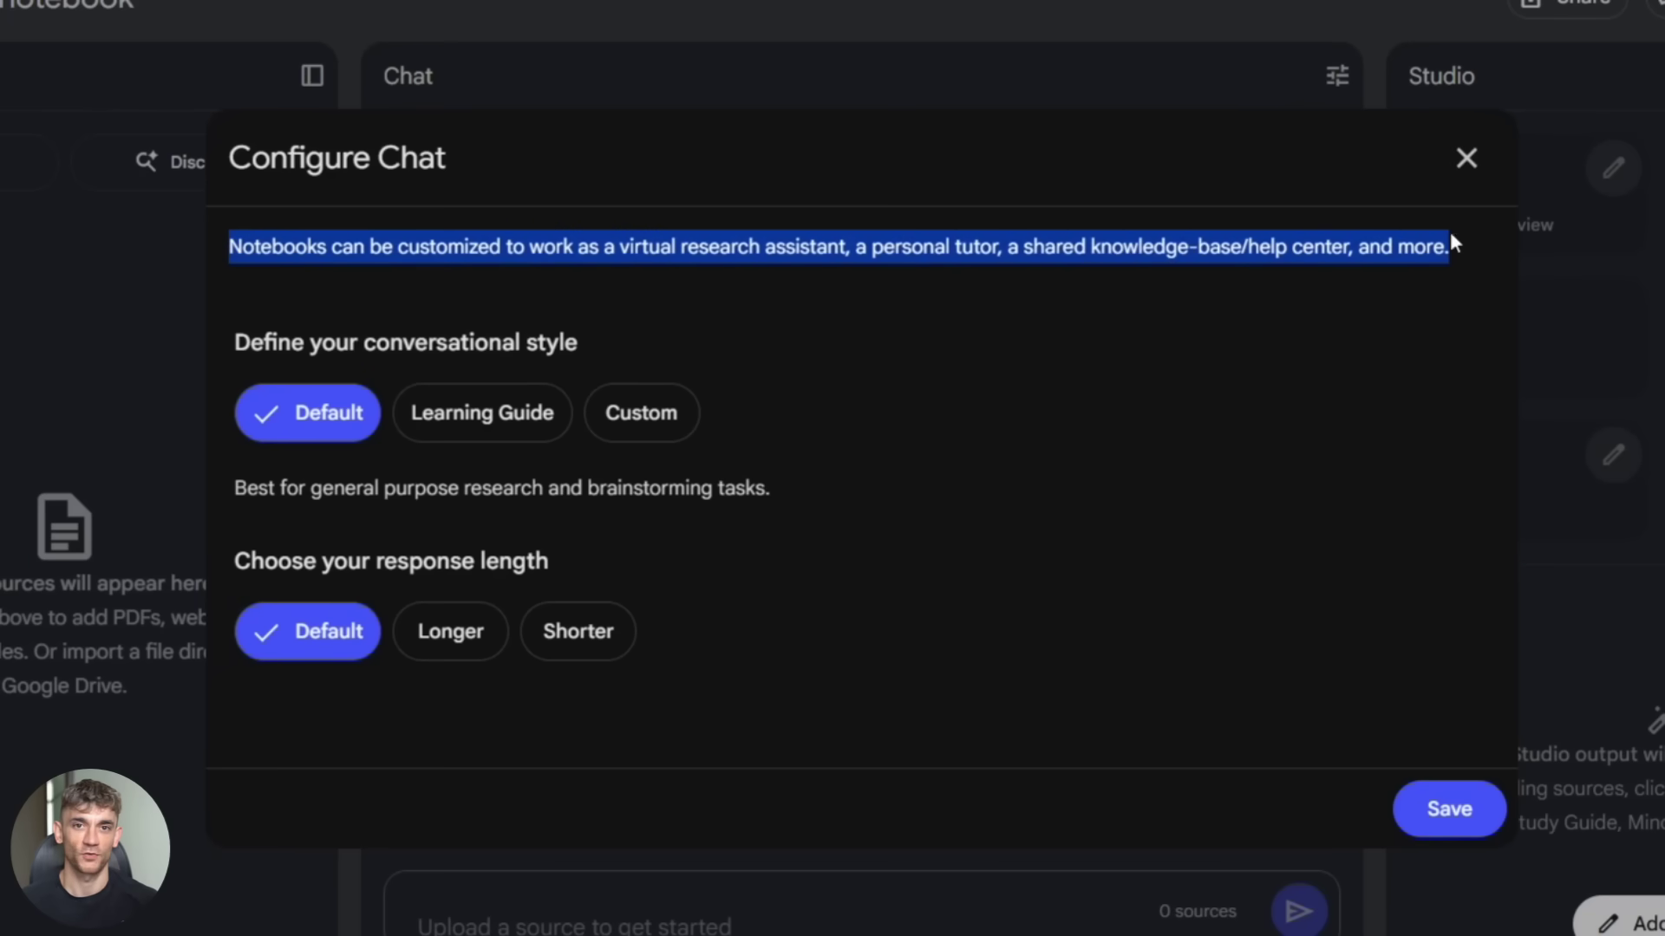
{"action": "left_click_drag", "start_coordinate": [228, 341], "coordinate": [538, 357]}
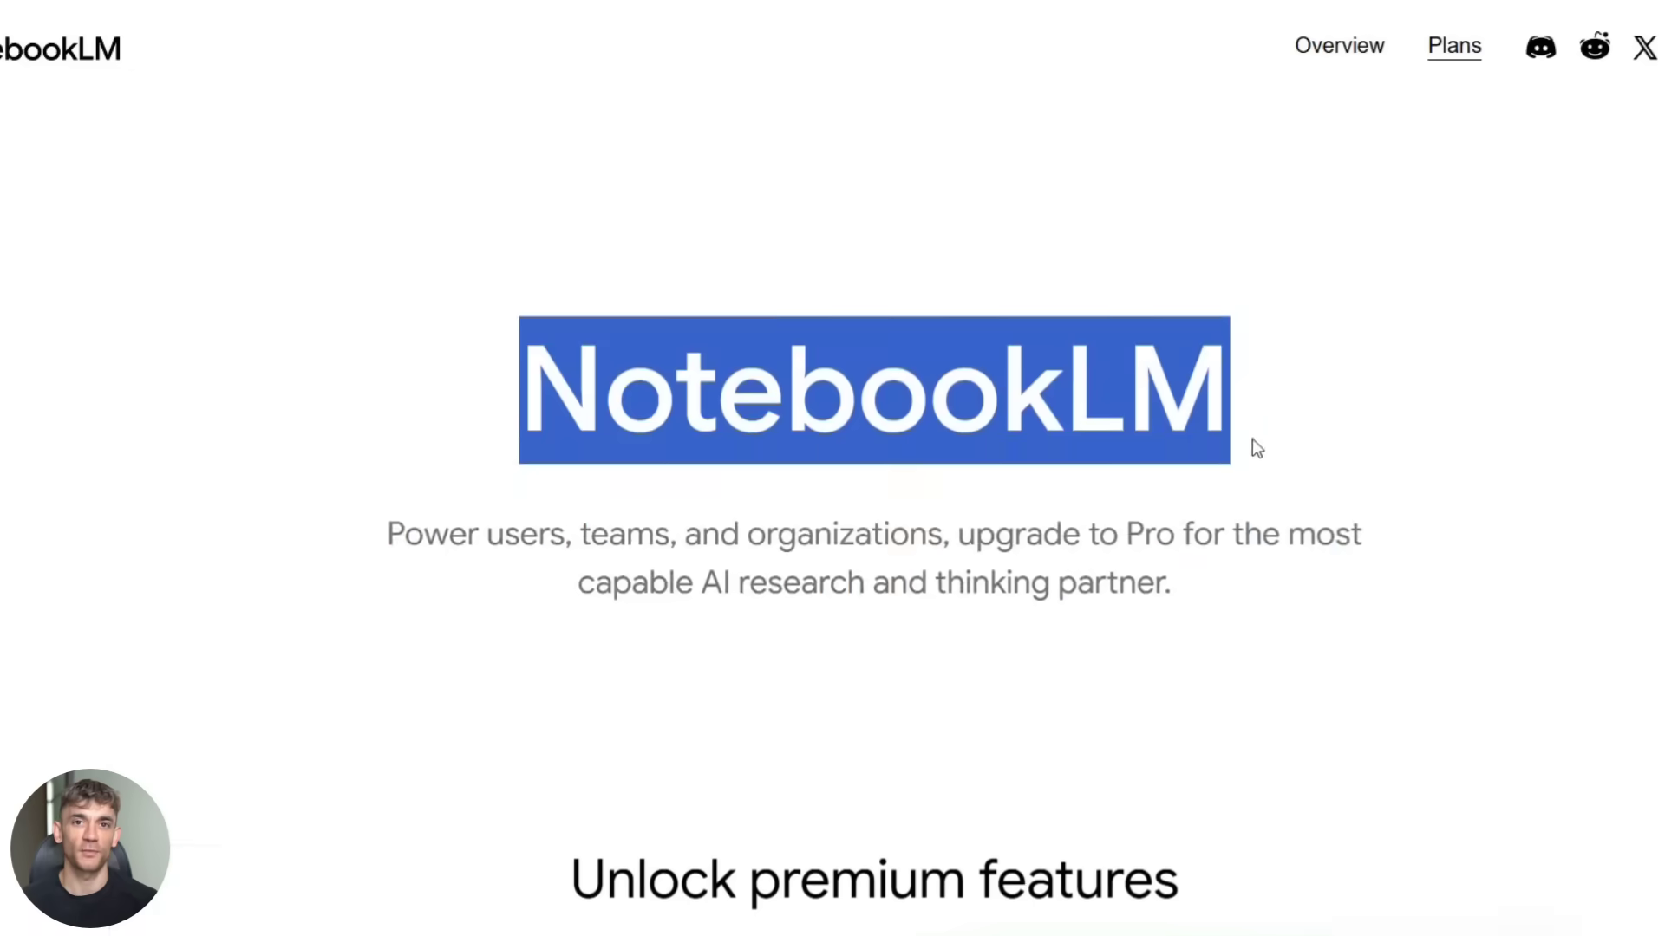
Scroll the Plans page past the NotebookLM in Pro features to the upgrade options by audience
{"action": "scroll", "coordinate": [1252, 439], "scroll_direction": "down", "scroll_amount": 8}
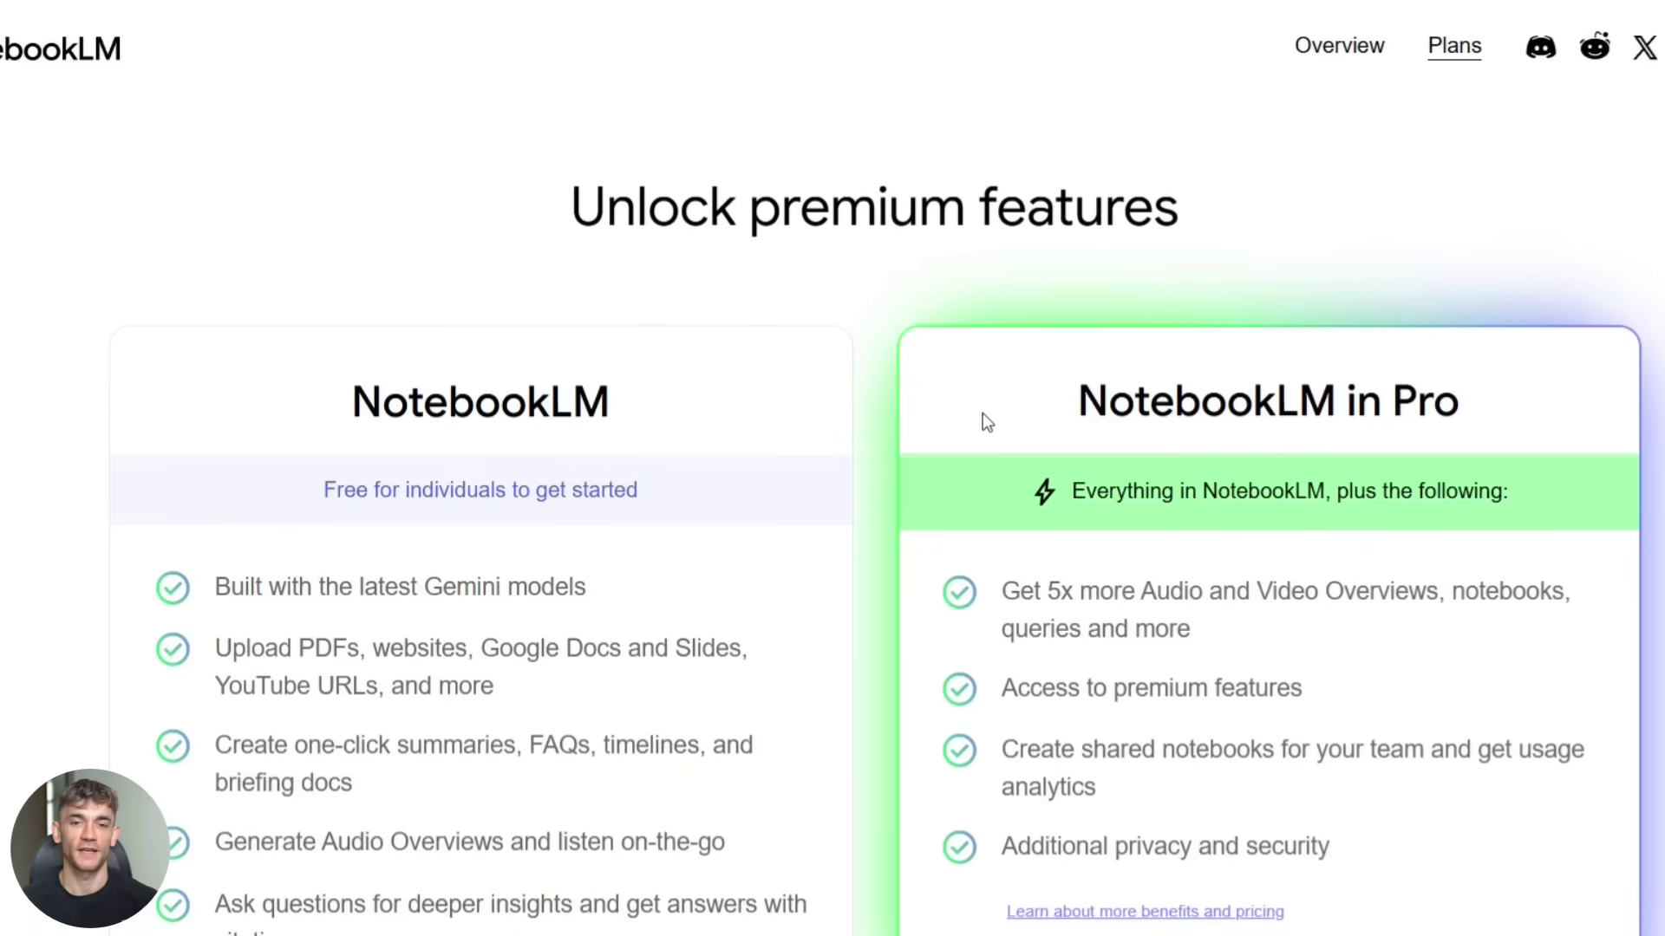
{"action": "left_click_drag", "start_coordinate": [1373, 397], "coordinate": [1474, 394]}
{"action": "scroll", "coordinate": [1475, 381], "scroll_direction": "down", "scroll_amount": 3}
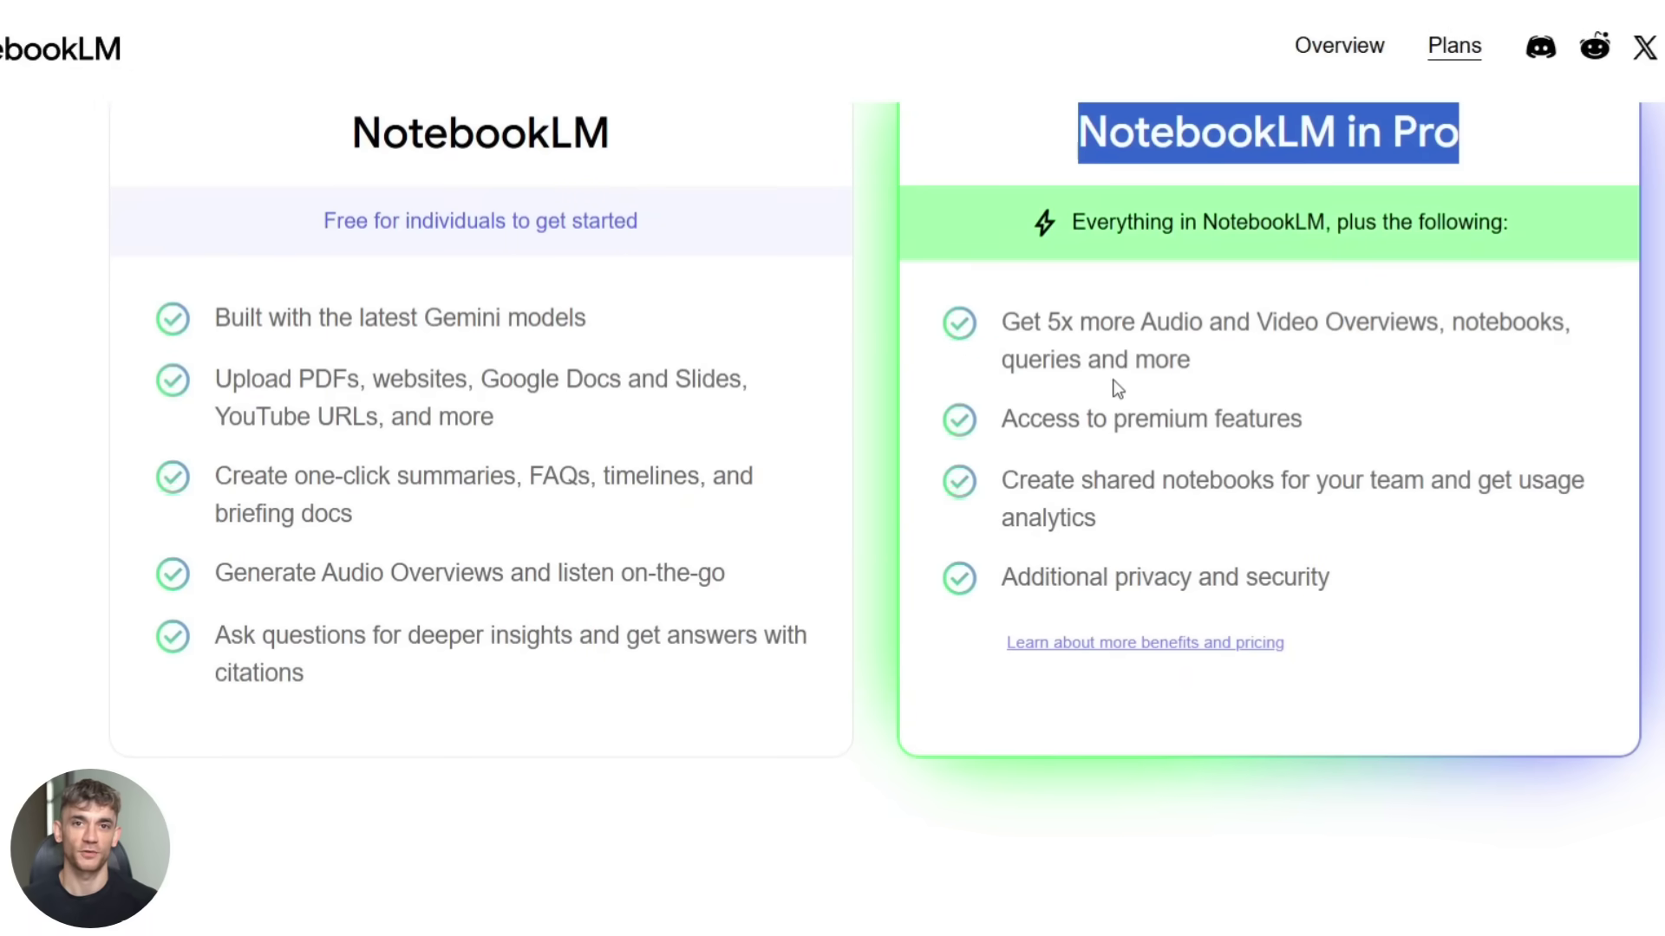
{"action": "scroll", "coordinate": [983, 444], "scroll_direction": "down", "scroll_amount": 3}
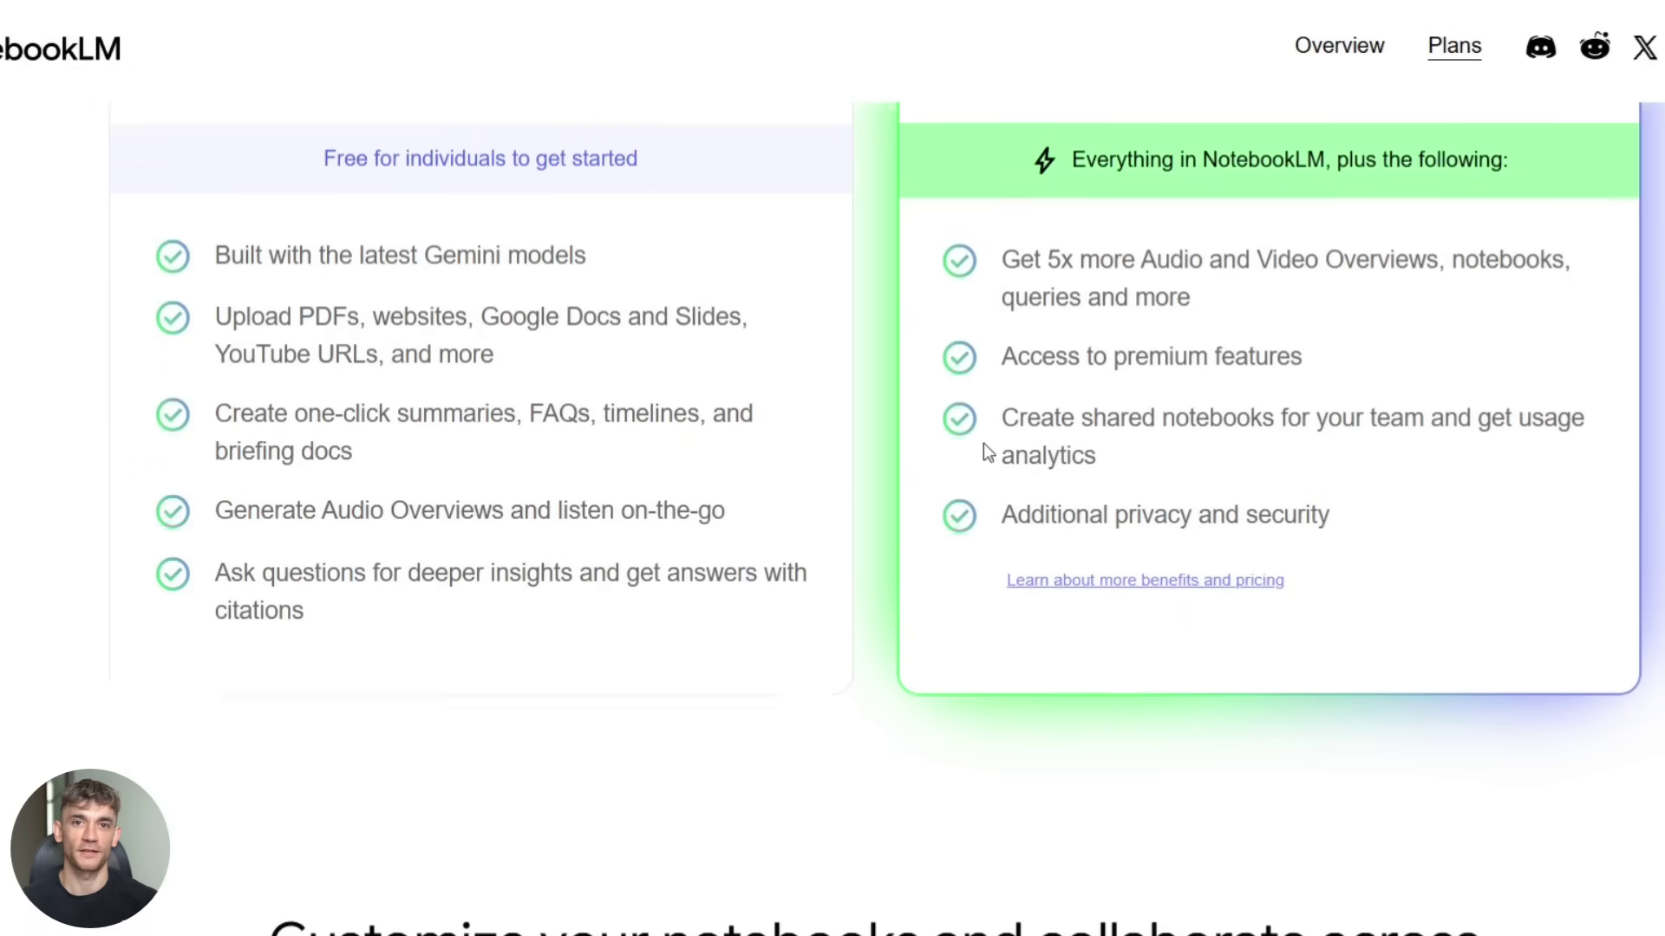
{"action": "scroll", "coordinate": [983, 444], "scroll_direction": "up", "scroll_amount": 3}
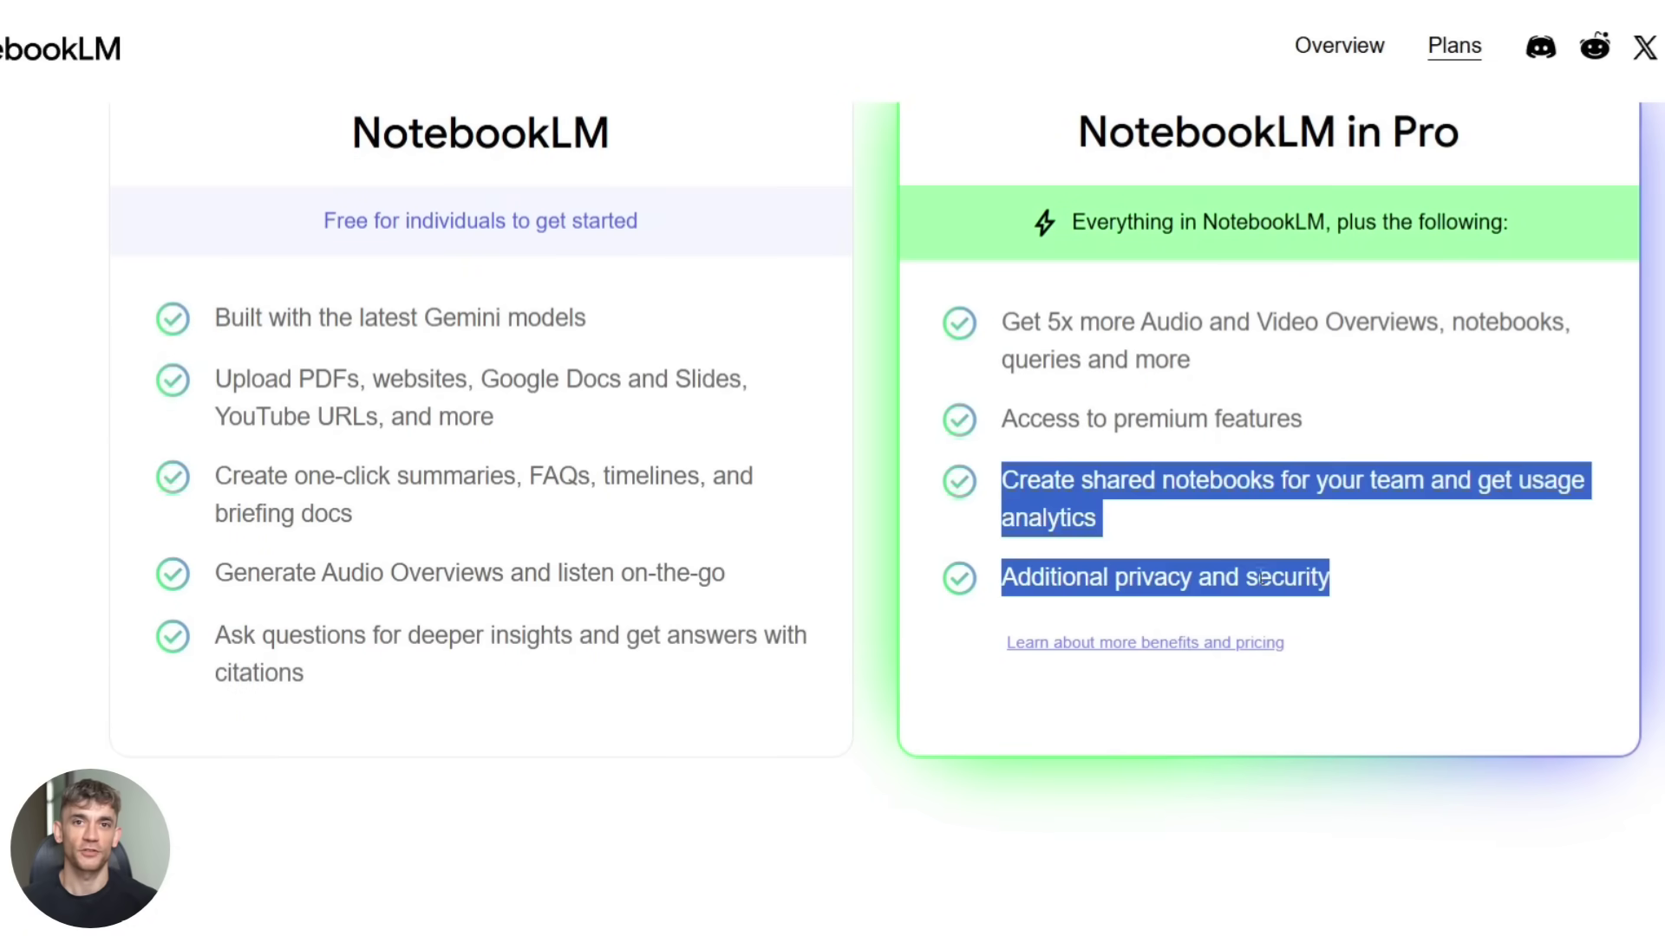
{"action": "scroll", "coordinate": [1262, 577], "scroll_direction": "down", "scroll_amount": 15}
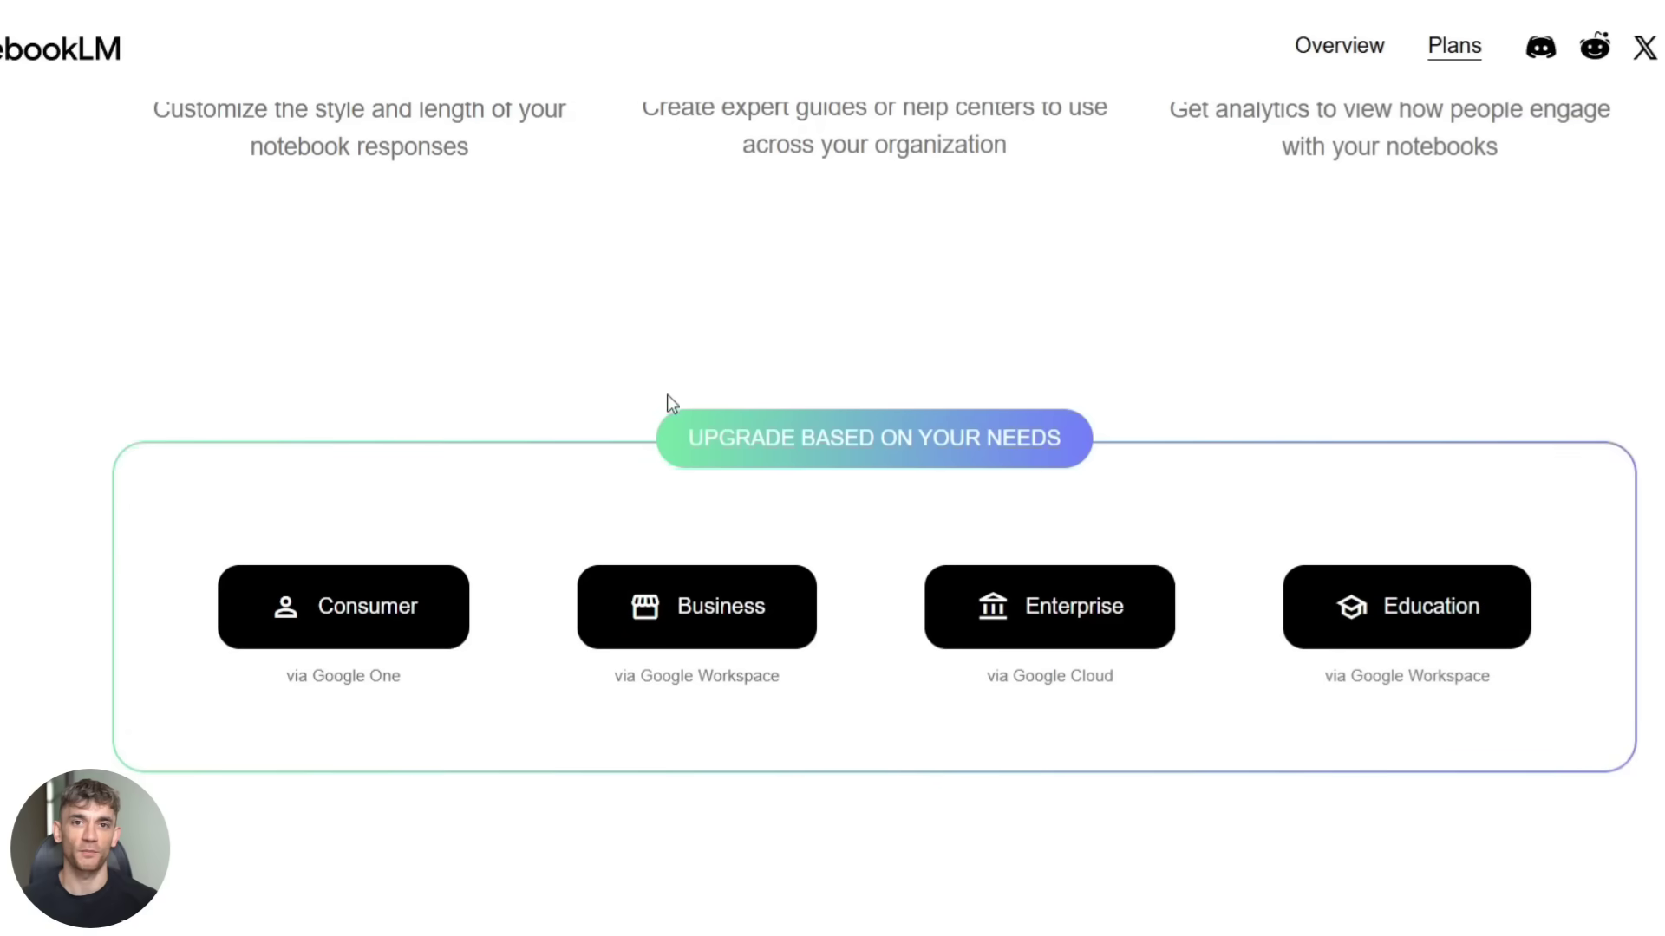
{"action": "scroll", "coordinate": [864, 437], "scroll_direction": "down", "scroll_amount": 8}
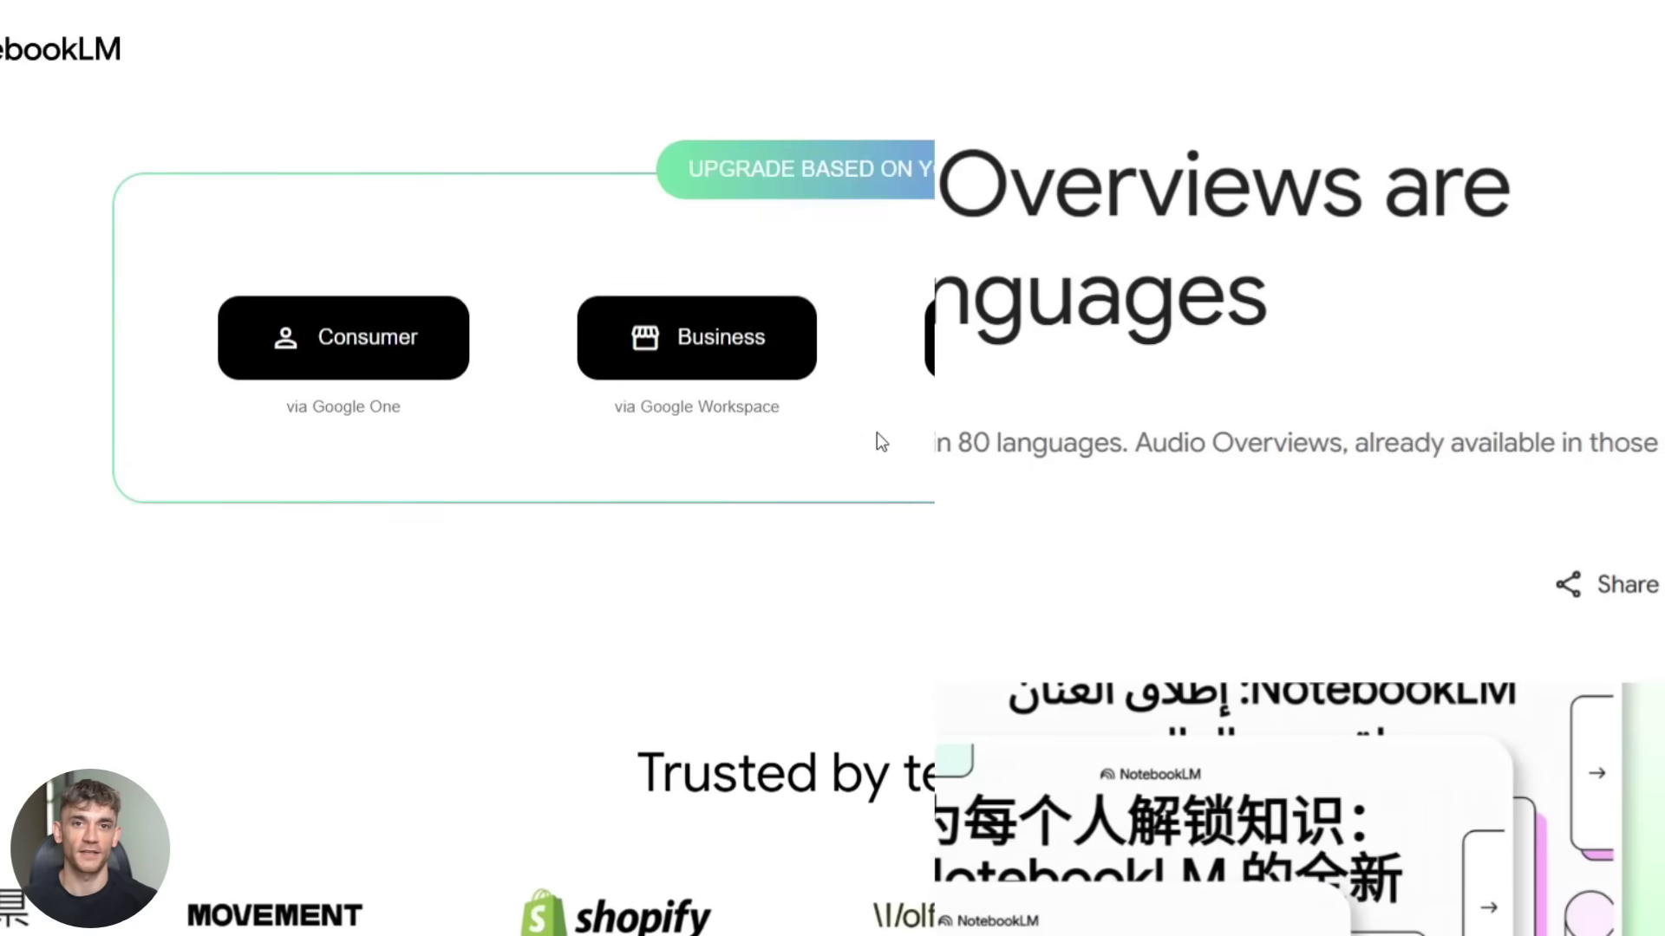
{"action": "left_click_drag", "start_coordinate": [146, 178], "coordinate": [1368, 174]}
Highlight the 'Video Overviews in 80 languages' title and scroll down to Related stories
{"action": "left_click_drag", "start_coordinate": [30, 186], "coordinate": [1517, 279]}
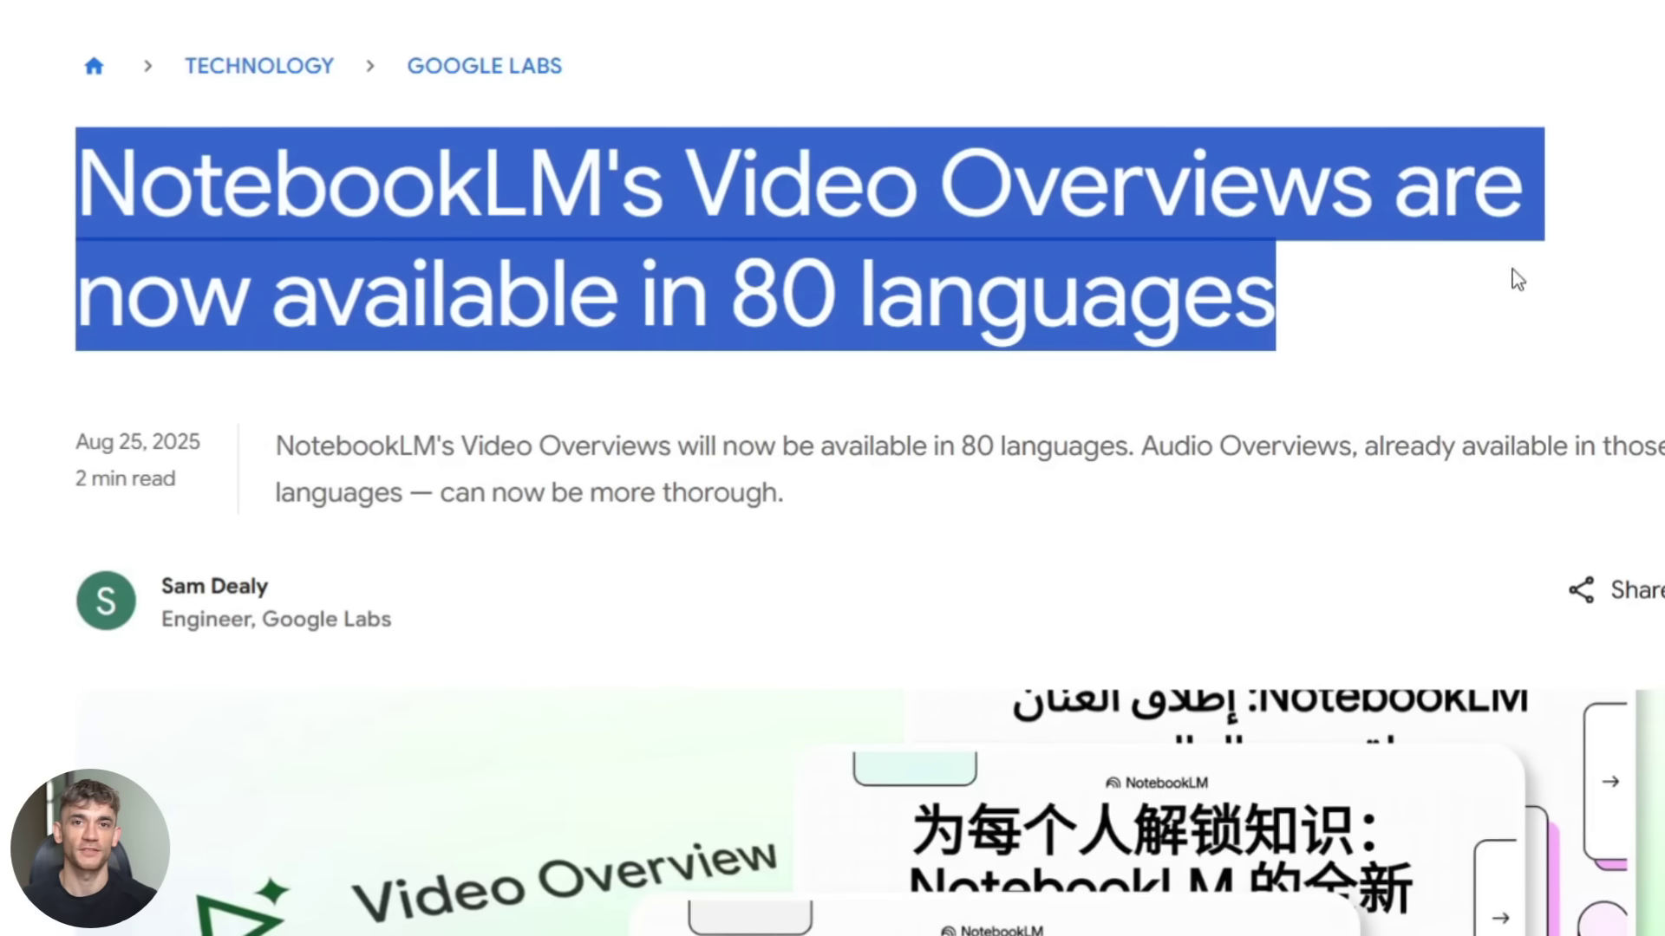
{"action": "left_click", "coordinate": [607, 248]}
{"action": "scroll", "coordinate": [607, 251], "scroll_direction": "down", "scroll_amount": 9}
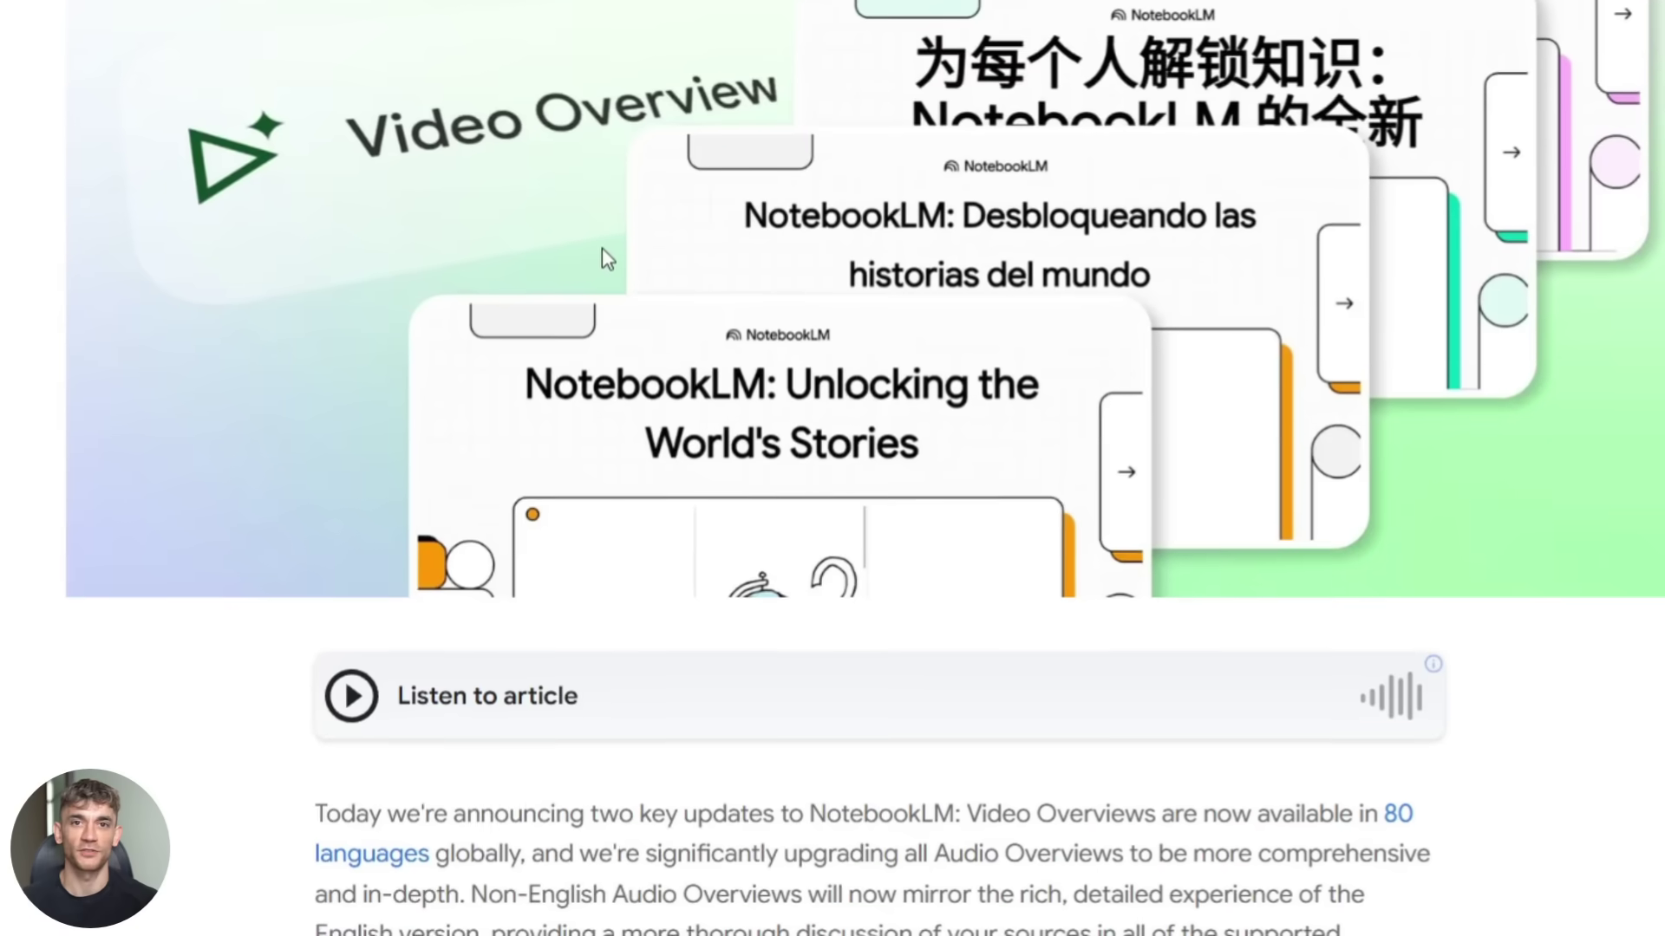
{"action": "scroll", "coordinate": [607, 252], "scroll_direction": "up", "scroll_amount": 2}
{"action": "scroll", "coordinate": [607, 252], "scroll_direction": "down", "scroll_amount": 8}
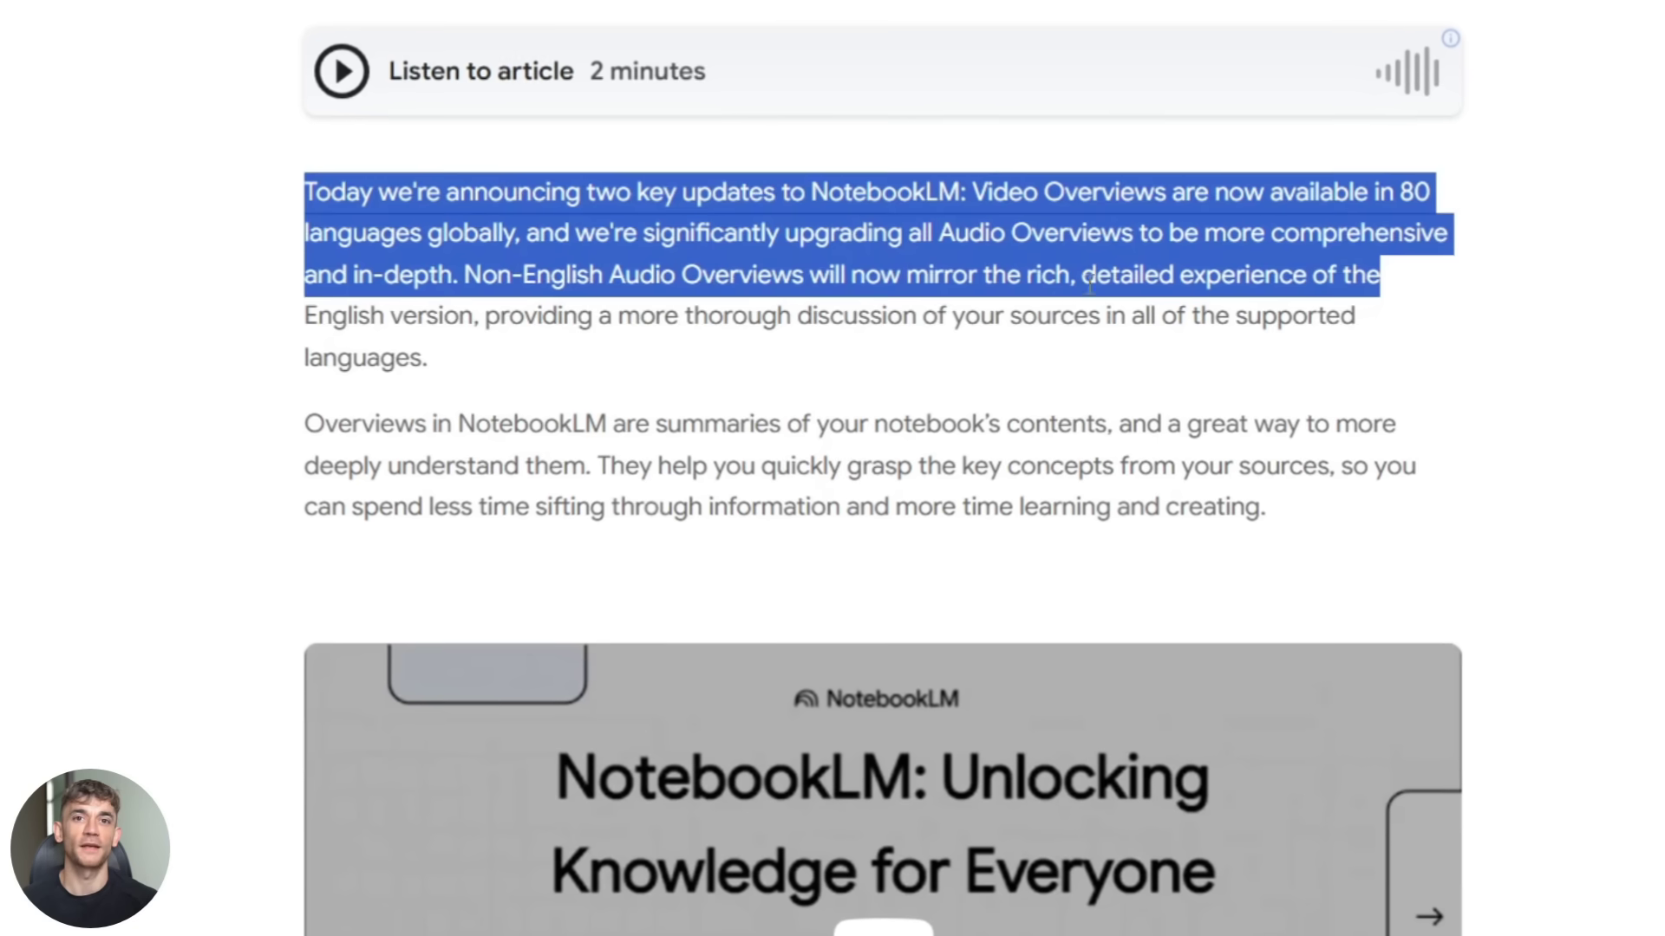
{"action": "left_click", "coordinate": [742, 364]}
{"action": "scroll", "coordinate": [742, 365], "scroll_direction": "down", "scroll_amount": 10}
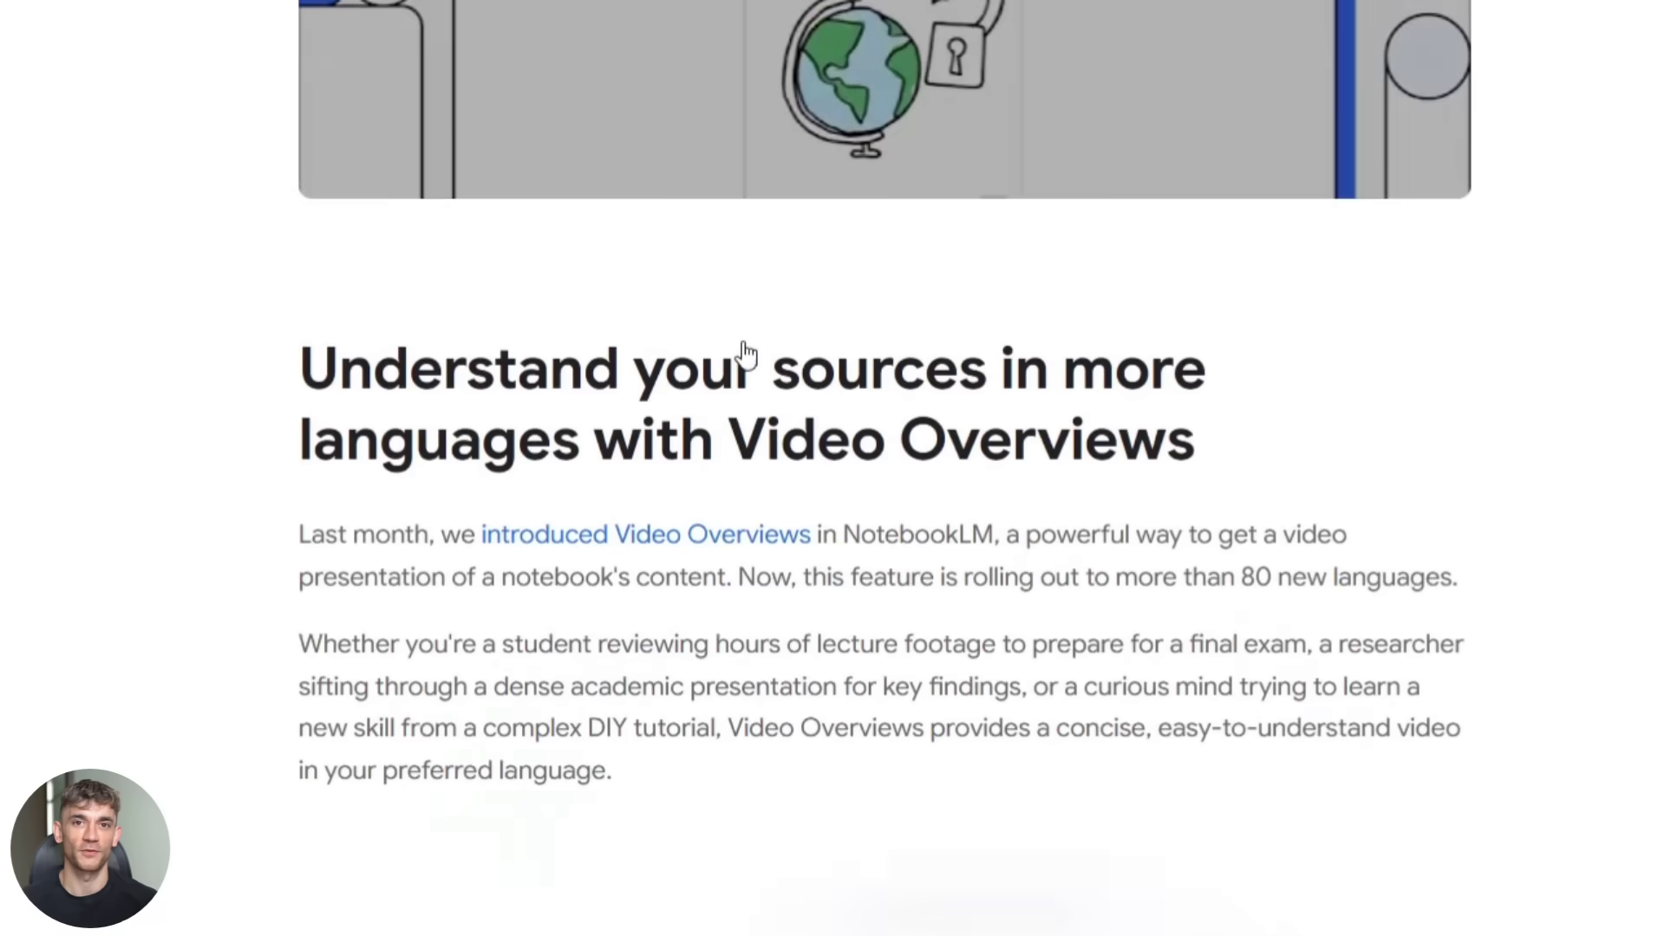
{"action": "scroll", "coordinate": [744, 354], "scroll_direction": "down", "scroll_amount": 8}
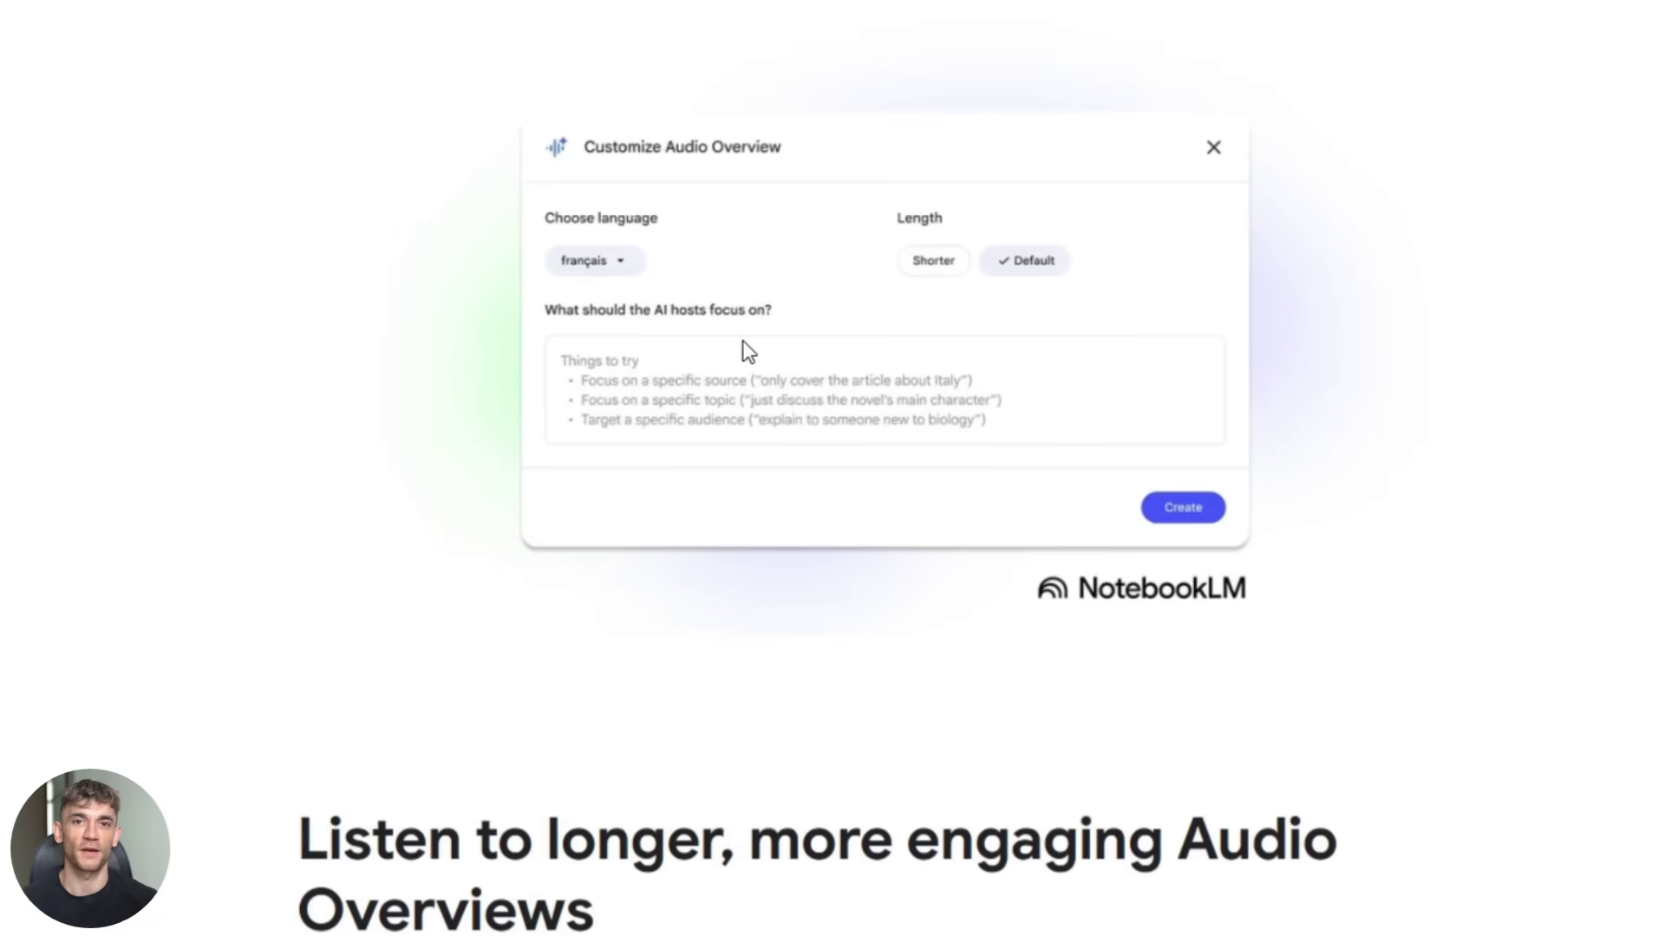
{"action": "scroll", "coordinate": [745, 353], "scroll_direction": "down", "scroll_amount": 3}
{"action": "scroll", "coordinate": [747, 352], "scroll_direction": "down", "scroll_amount": 20}
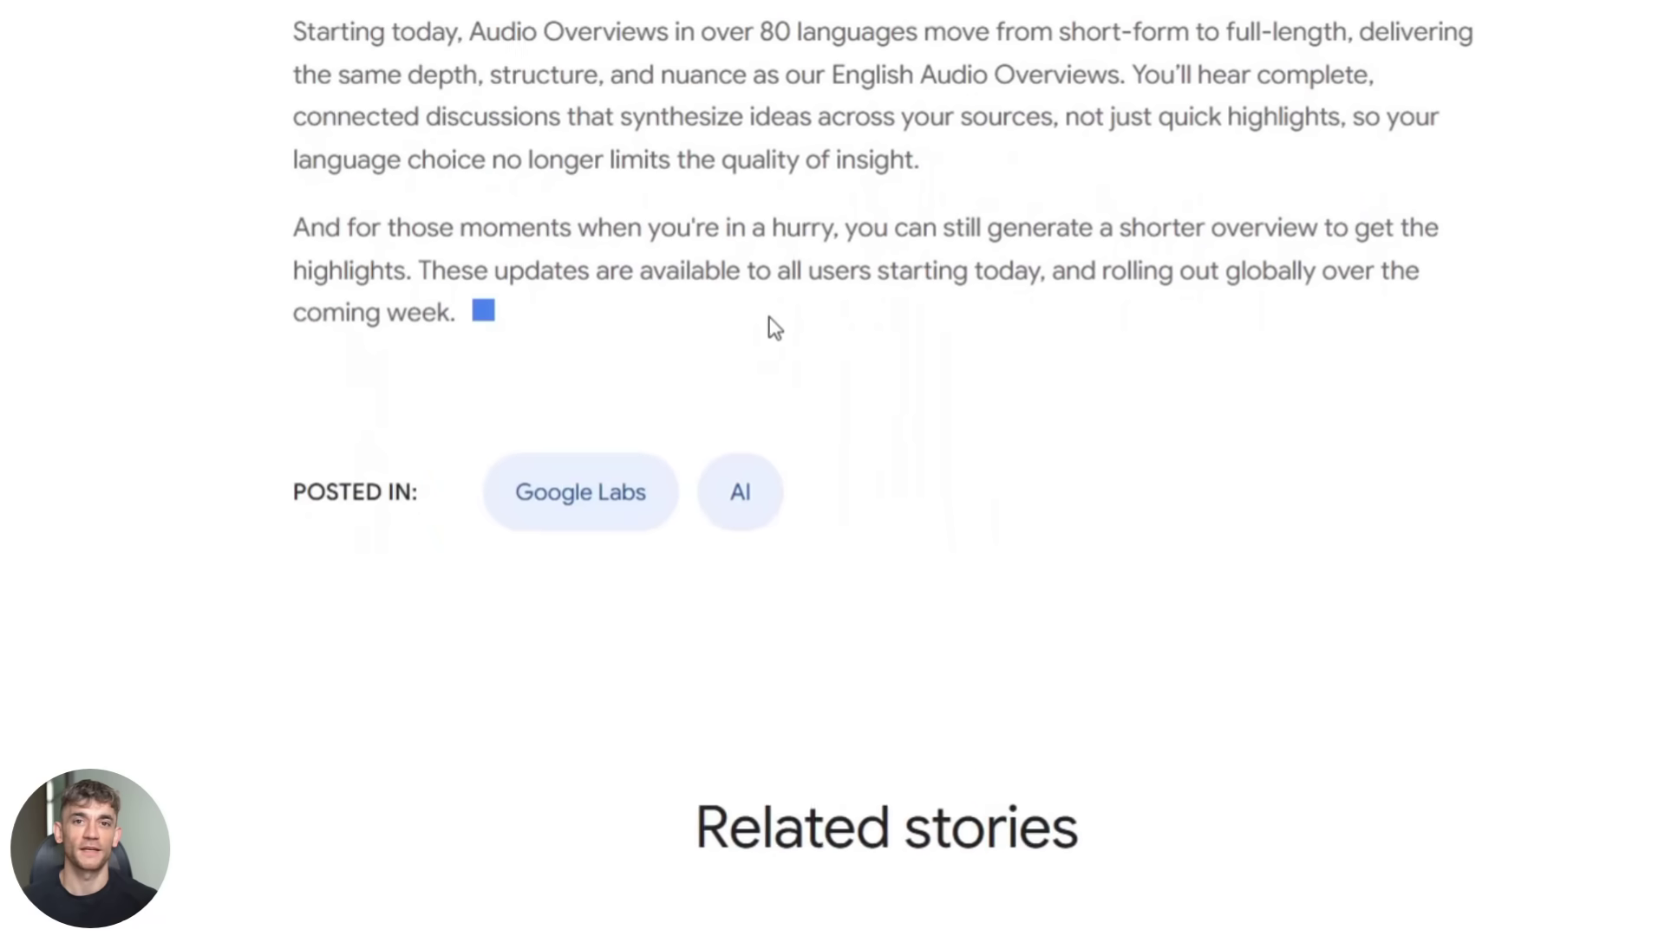
{"action": "scroll", "coordinate": [859, 399], "scroll_direction": "up", "scroll_amount": 20}
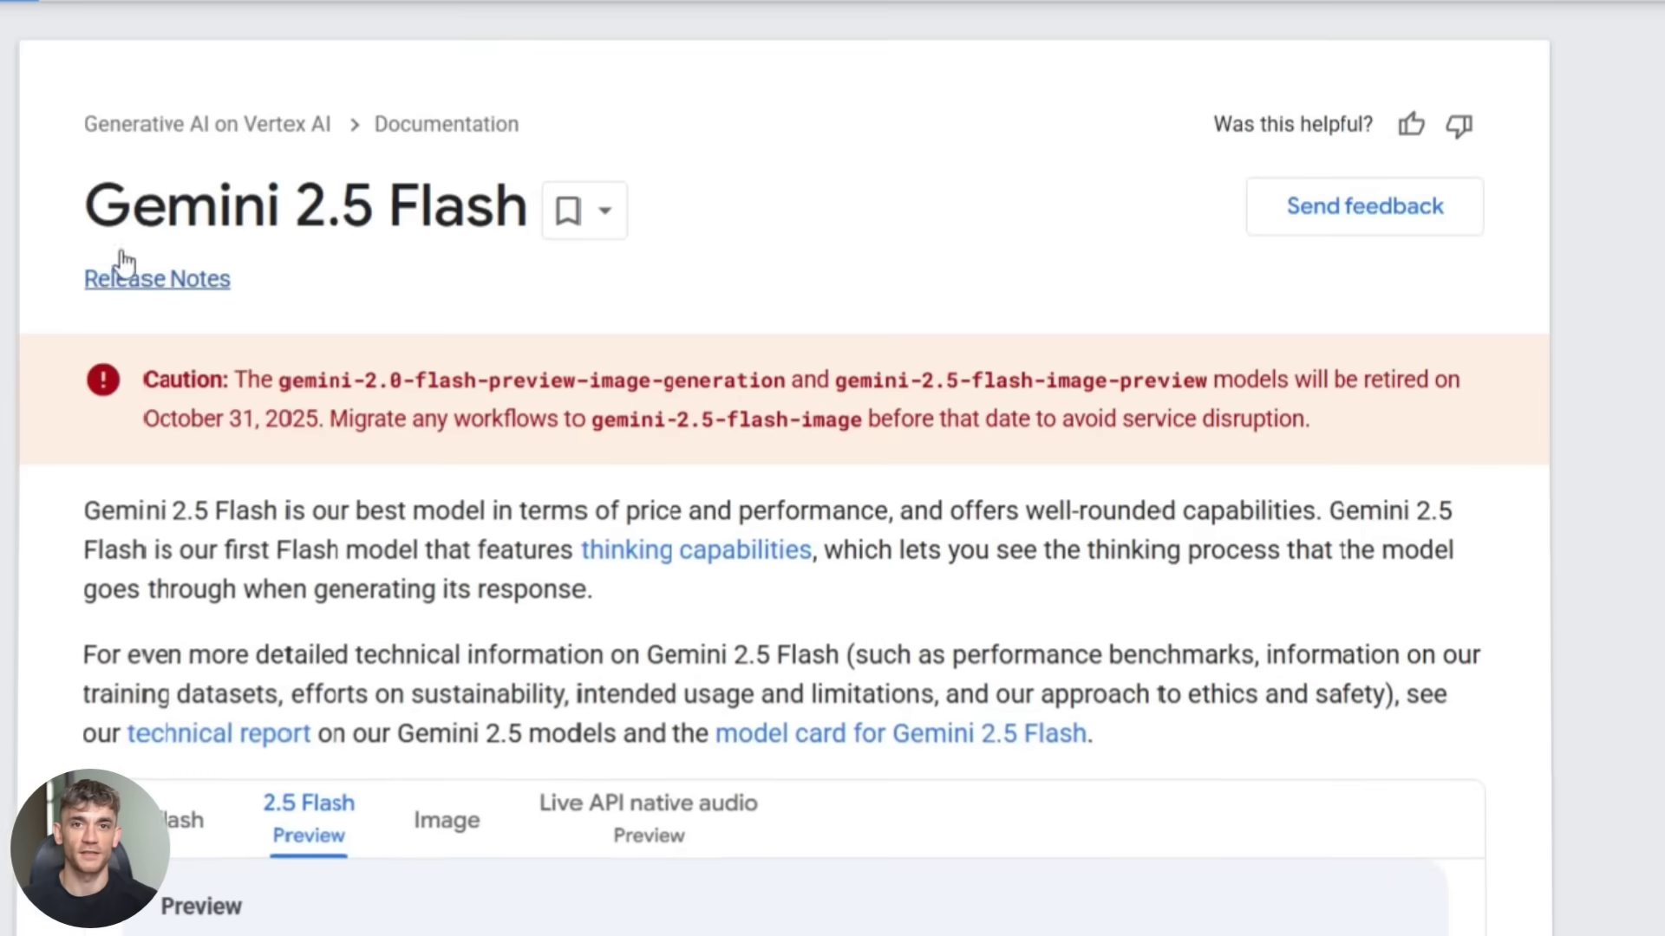
Clear the Gemini 2.5 Flash title highlight and scroll into the Capabilities section
{"action": "left_click_drag", "start_coordinate": [480, 234], "coordinate": [537, 250]}
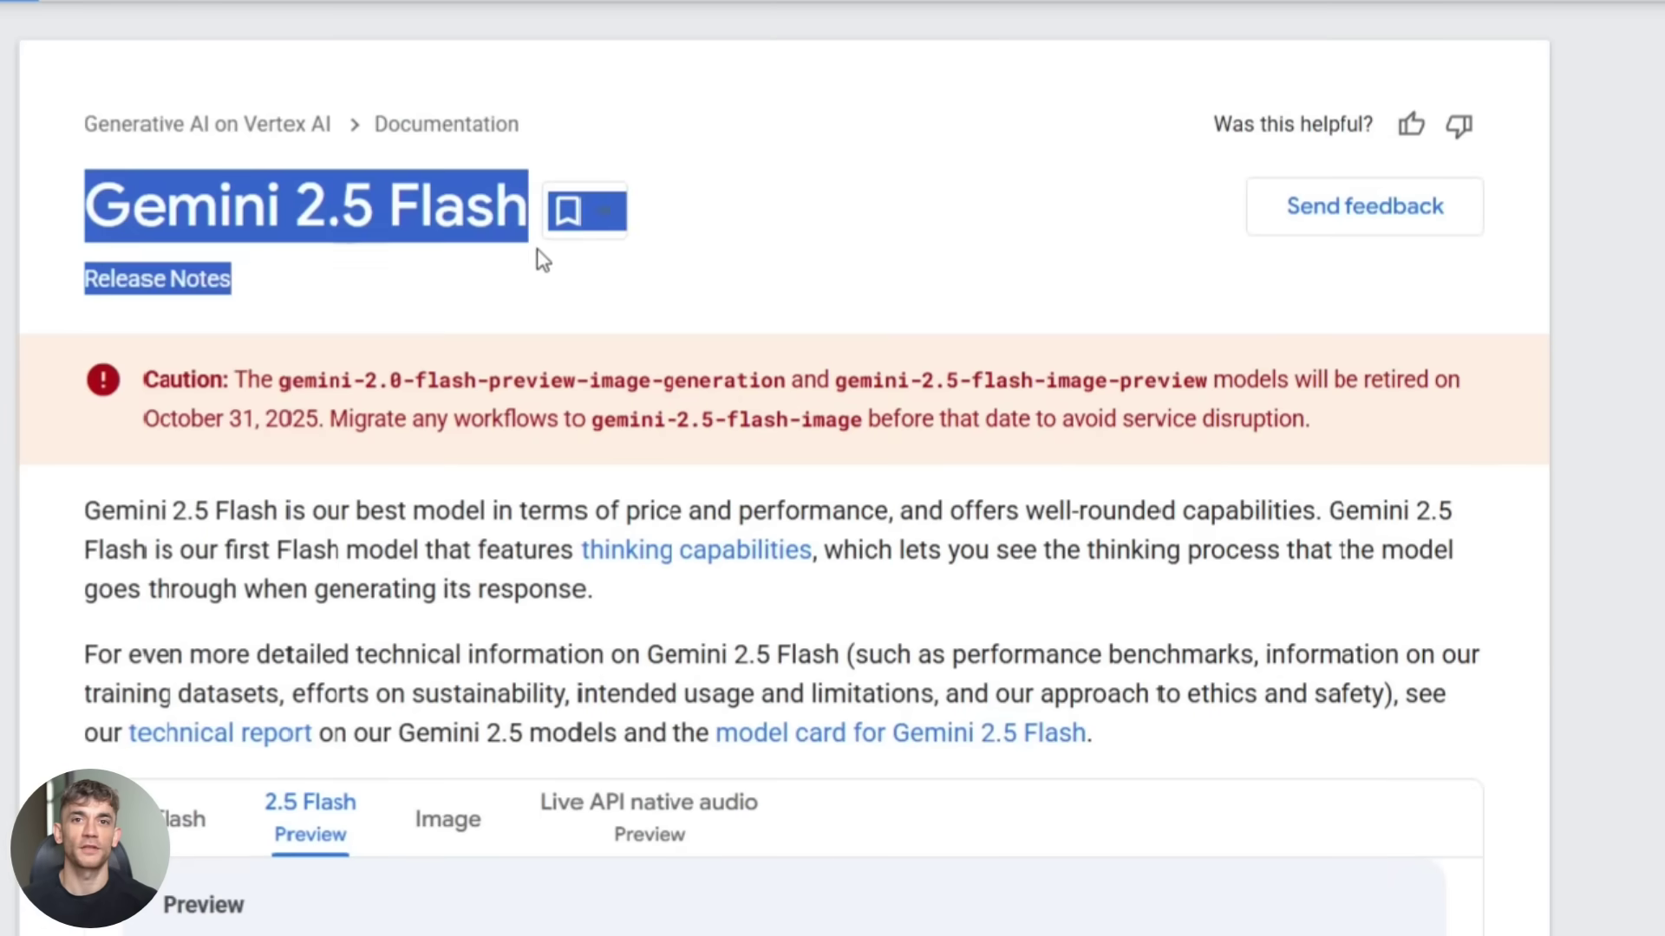
{"action": "left_click", "coordinate": [320, 442]}
{"action": "scroll", "coordinate": [63, 494], "scroll_direction": "down", "scroll_amount": 3}
{"action": "scroll", "coordinate": [19, 490], "scroll_direction": "down", "scroll_amount": 2}
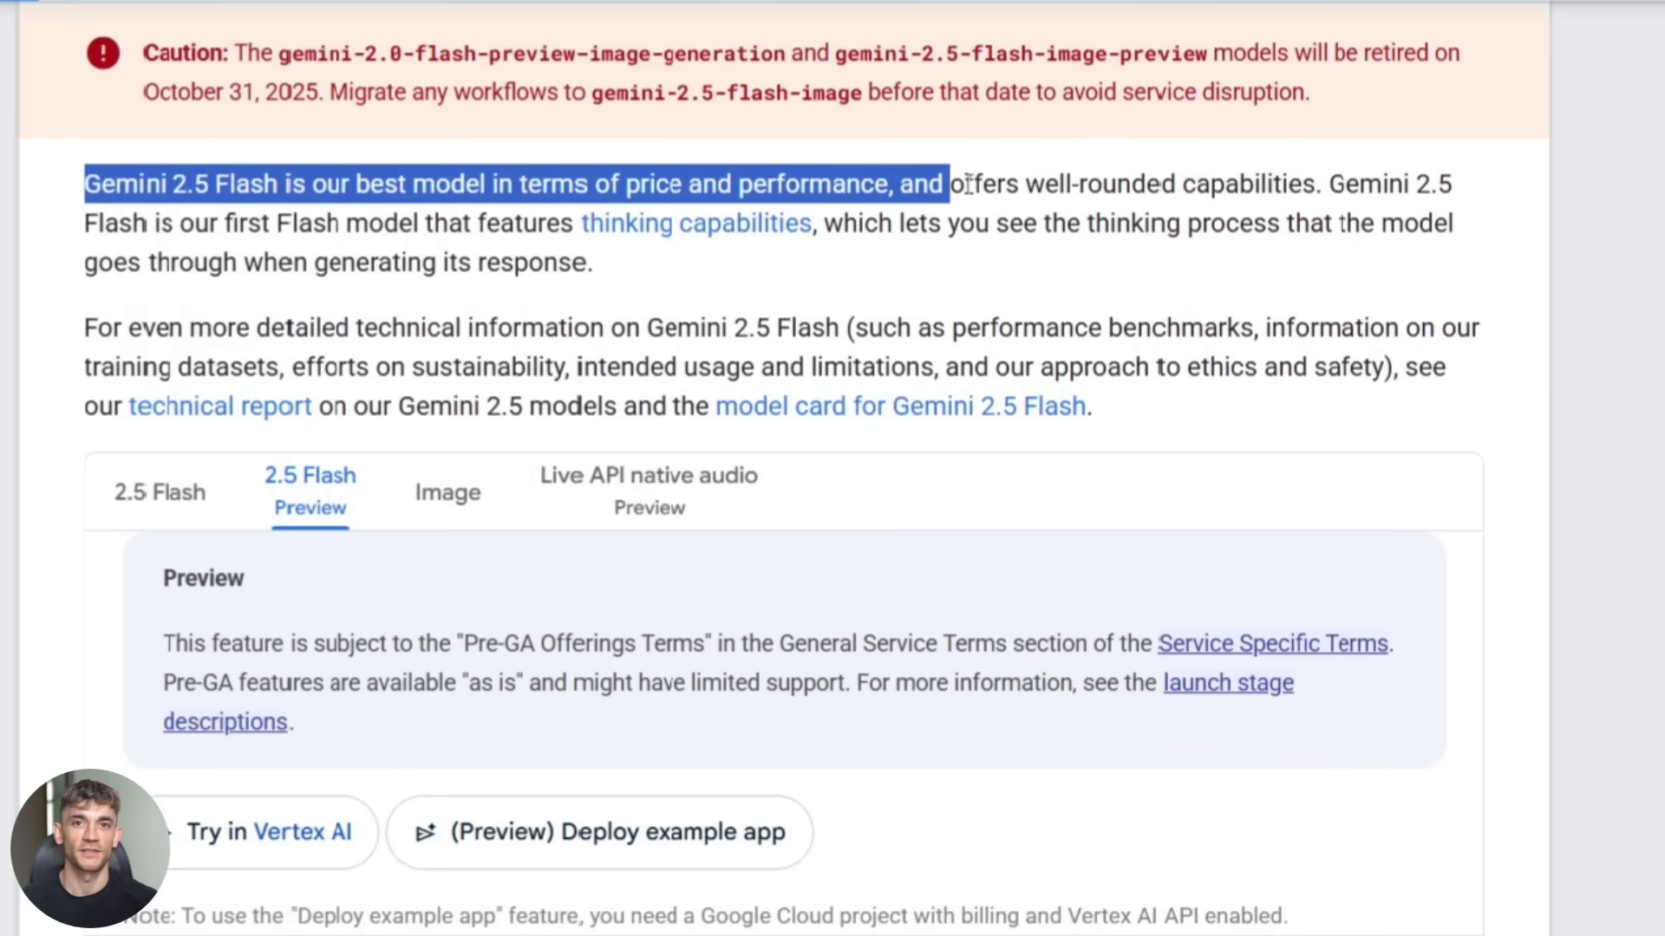
{"action": "left_click_drag", "start_coordinate": [969, 184], "coordinate": [1184, 222]}
Scroll past Technical specifications to the knowledge cutoff, Versions and Pricing rows
{"action": "scroll", "coordinate": [638, 377], "scroll_direction": "down", "scroll_amount": 3}
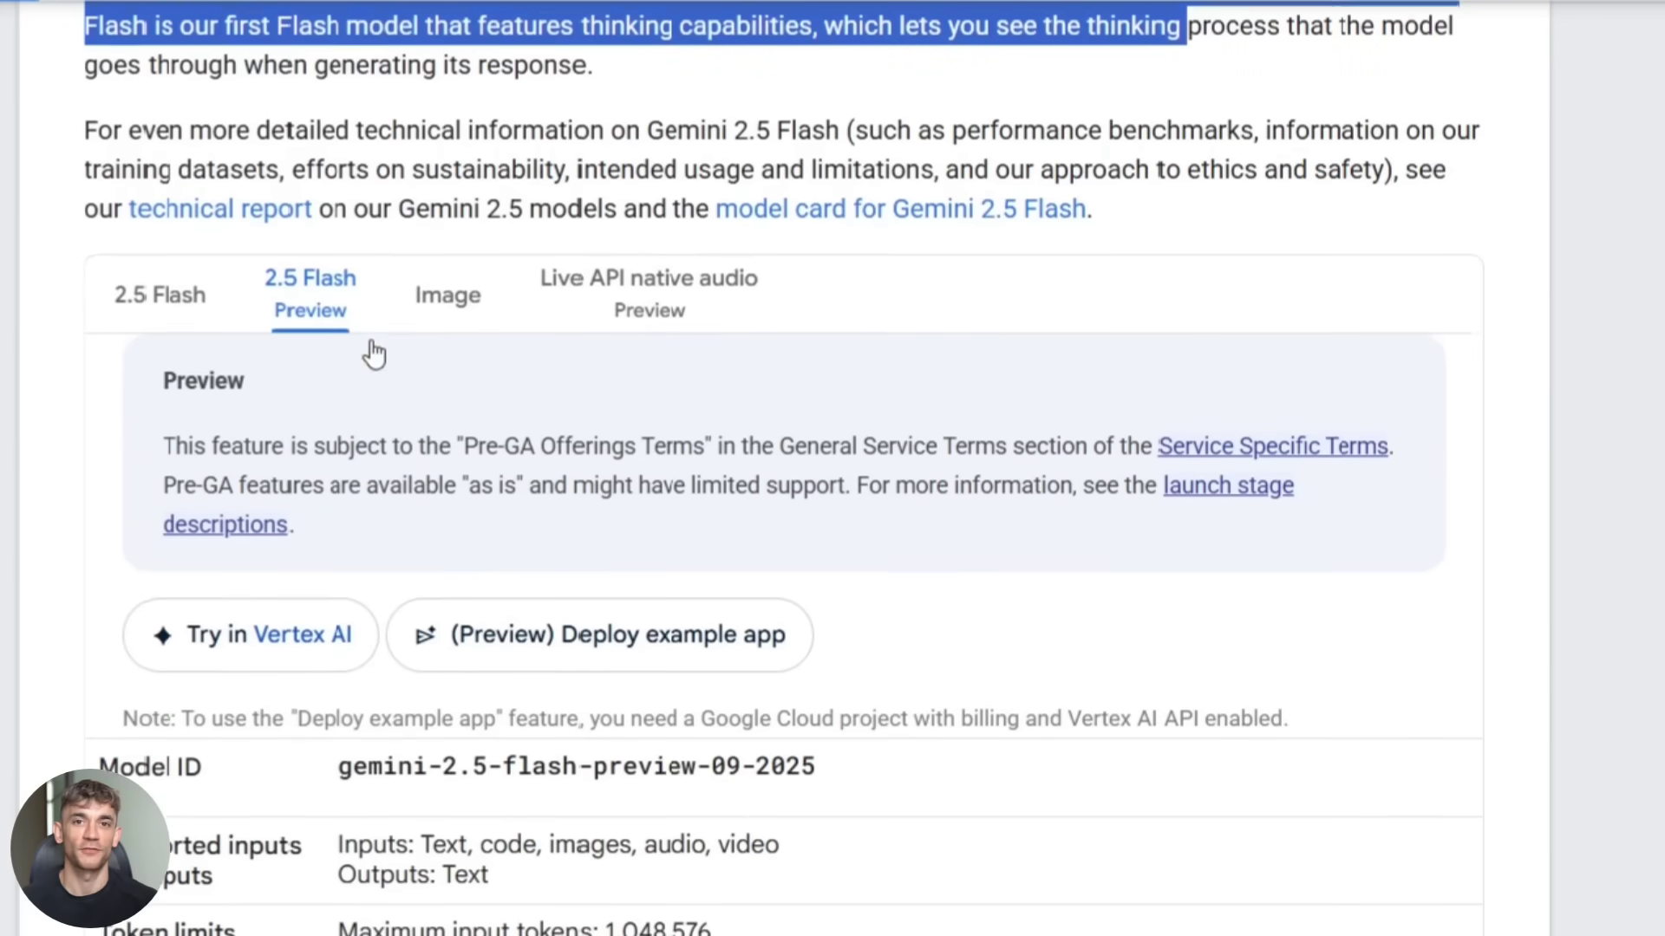
{"action": "scroll", "coordinate": [373, 351], "scroll_direction": "down", "scroll_amount": 3}
{"action": "scroll", "coordinate": [377, 347], "scroll_direction": "down", "scroll_amount": 3}
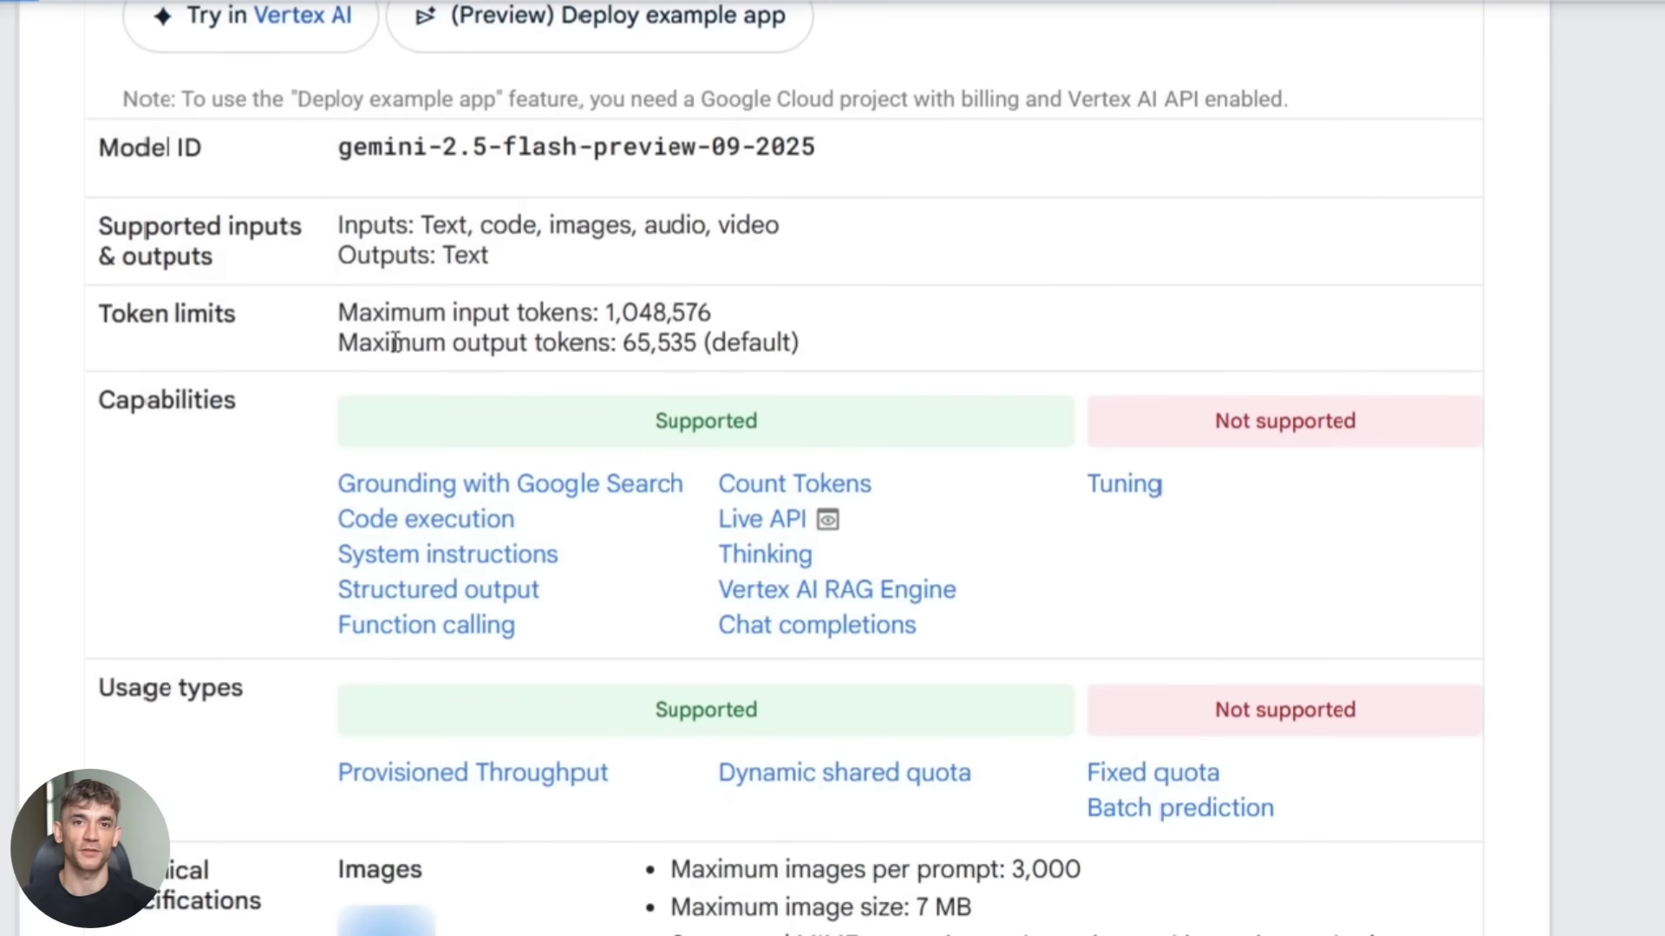
{"action": "scroll", "coordinate": [398, 346], "scroll_direction": "down", "scroll_amount": 2}
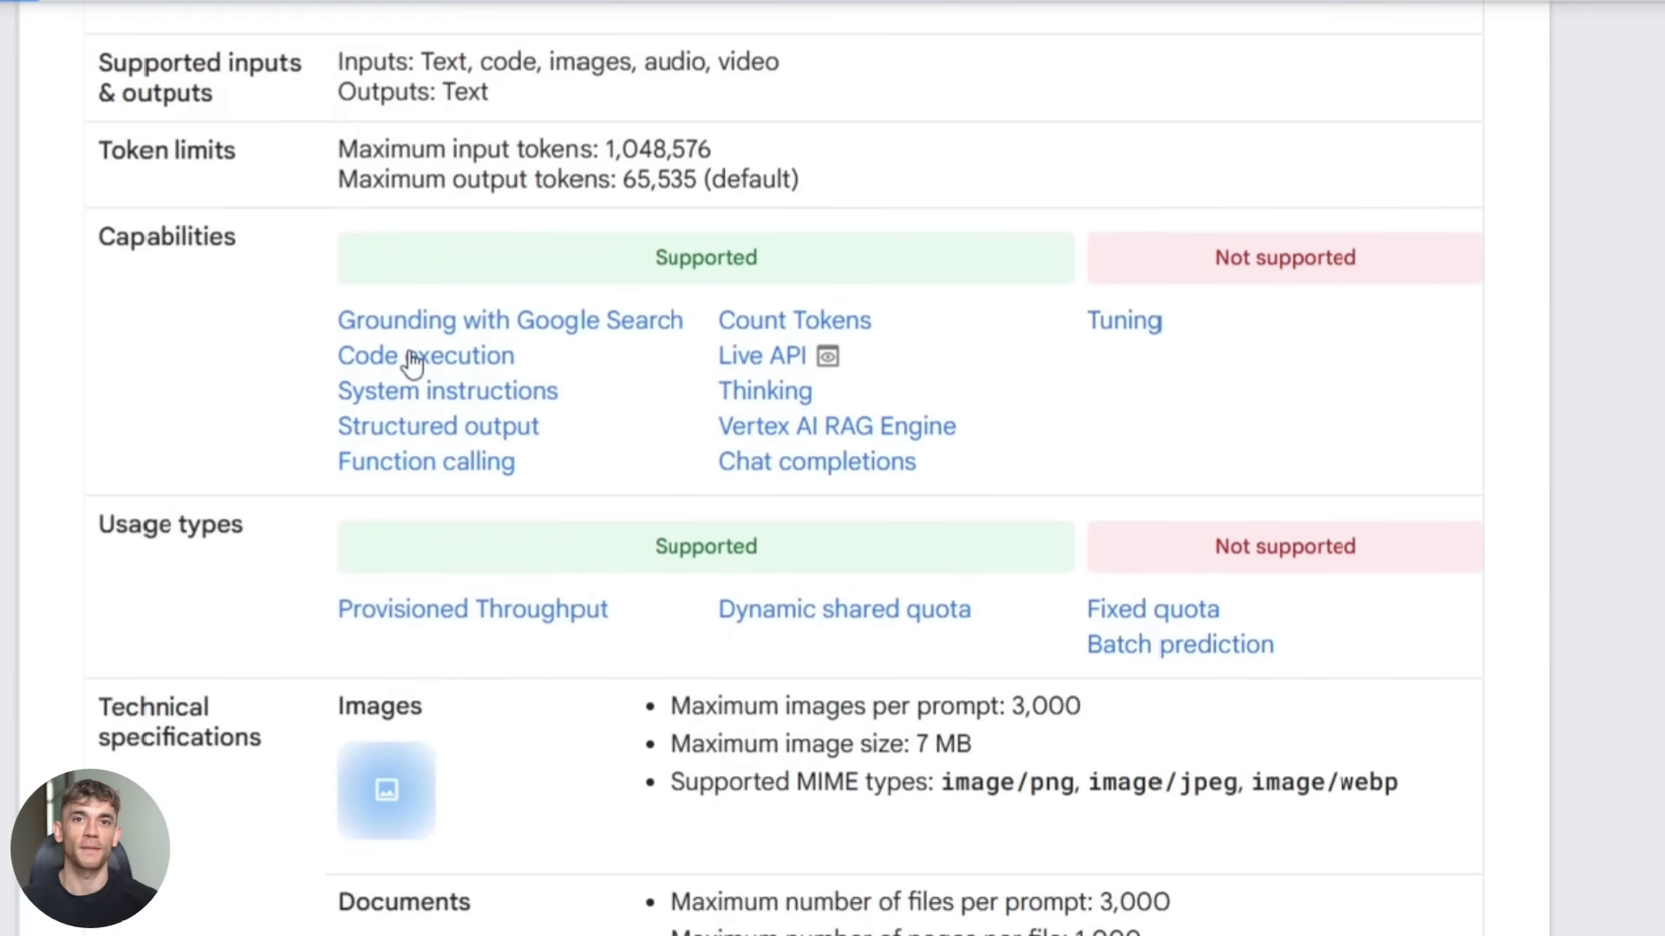
{"action": "scroll", "coordinate": [410, 360], "scroll_direction": "down", "scroll_amount": 4}
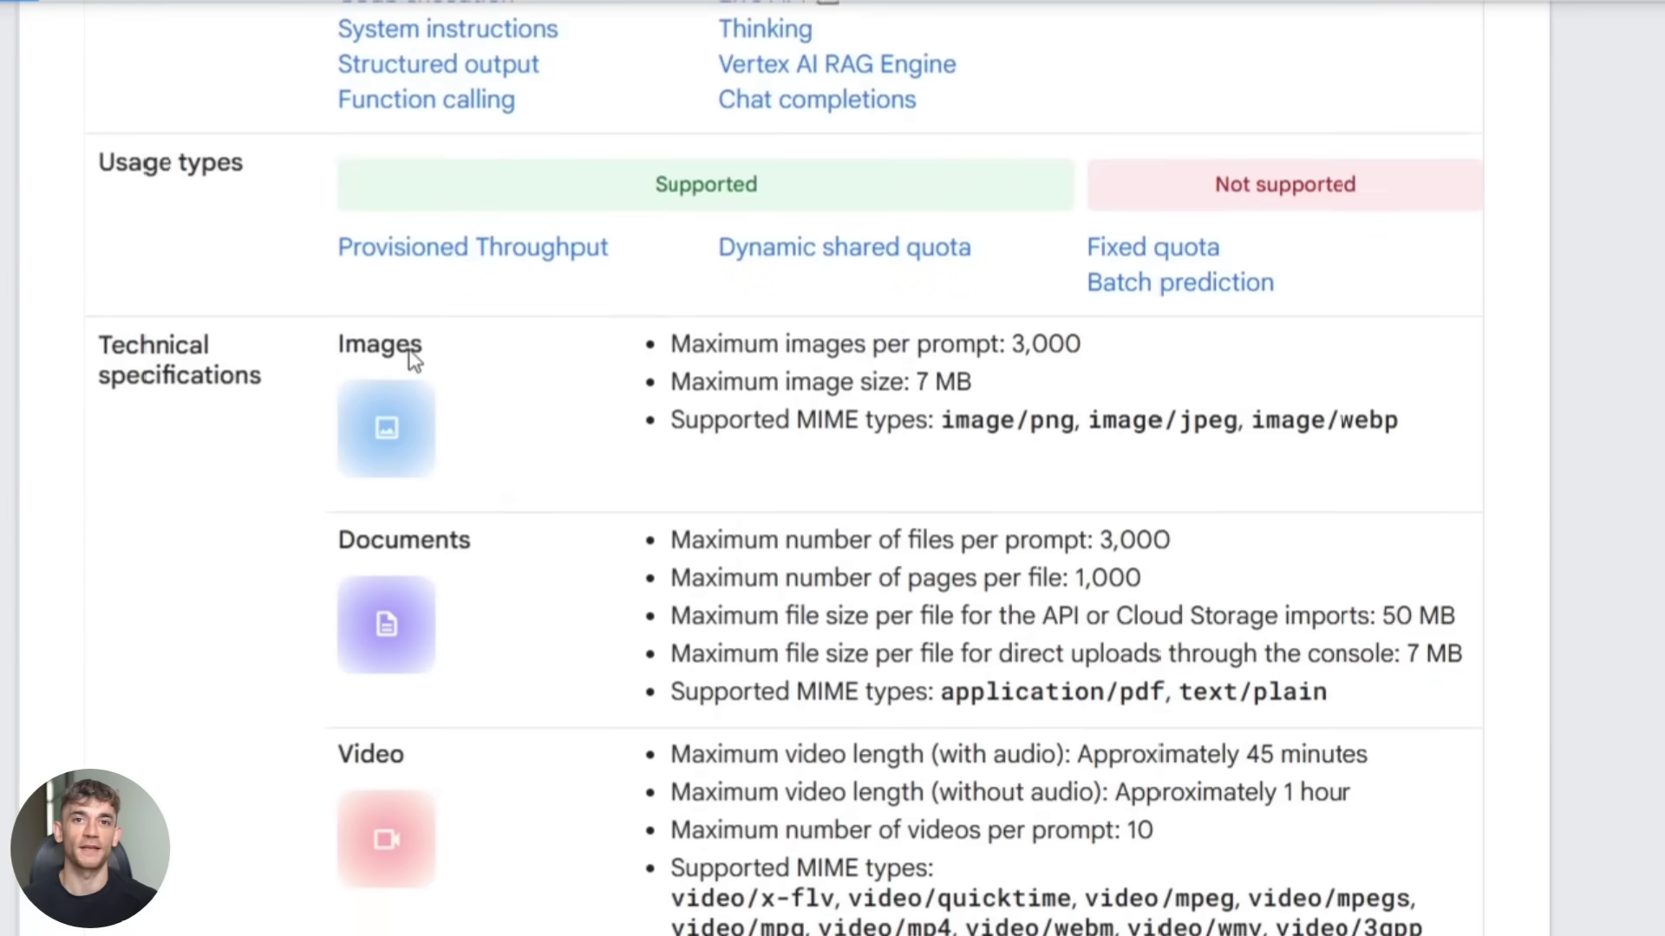
{"action": "scroll", "coordinate": [411, 359], "scroll_direction": "down", "scroll_amount": 5}
{"action": "scroll", "coordinate": [419, 345], "scroll_direction": "down", "scroll_amount": 9}
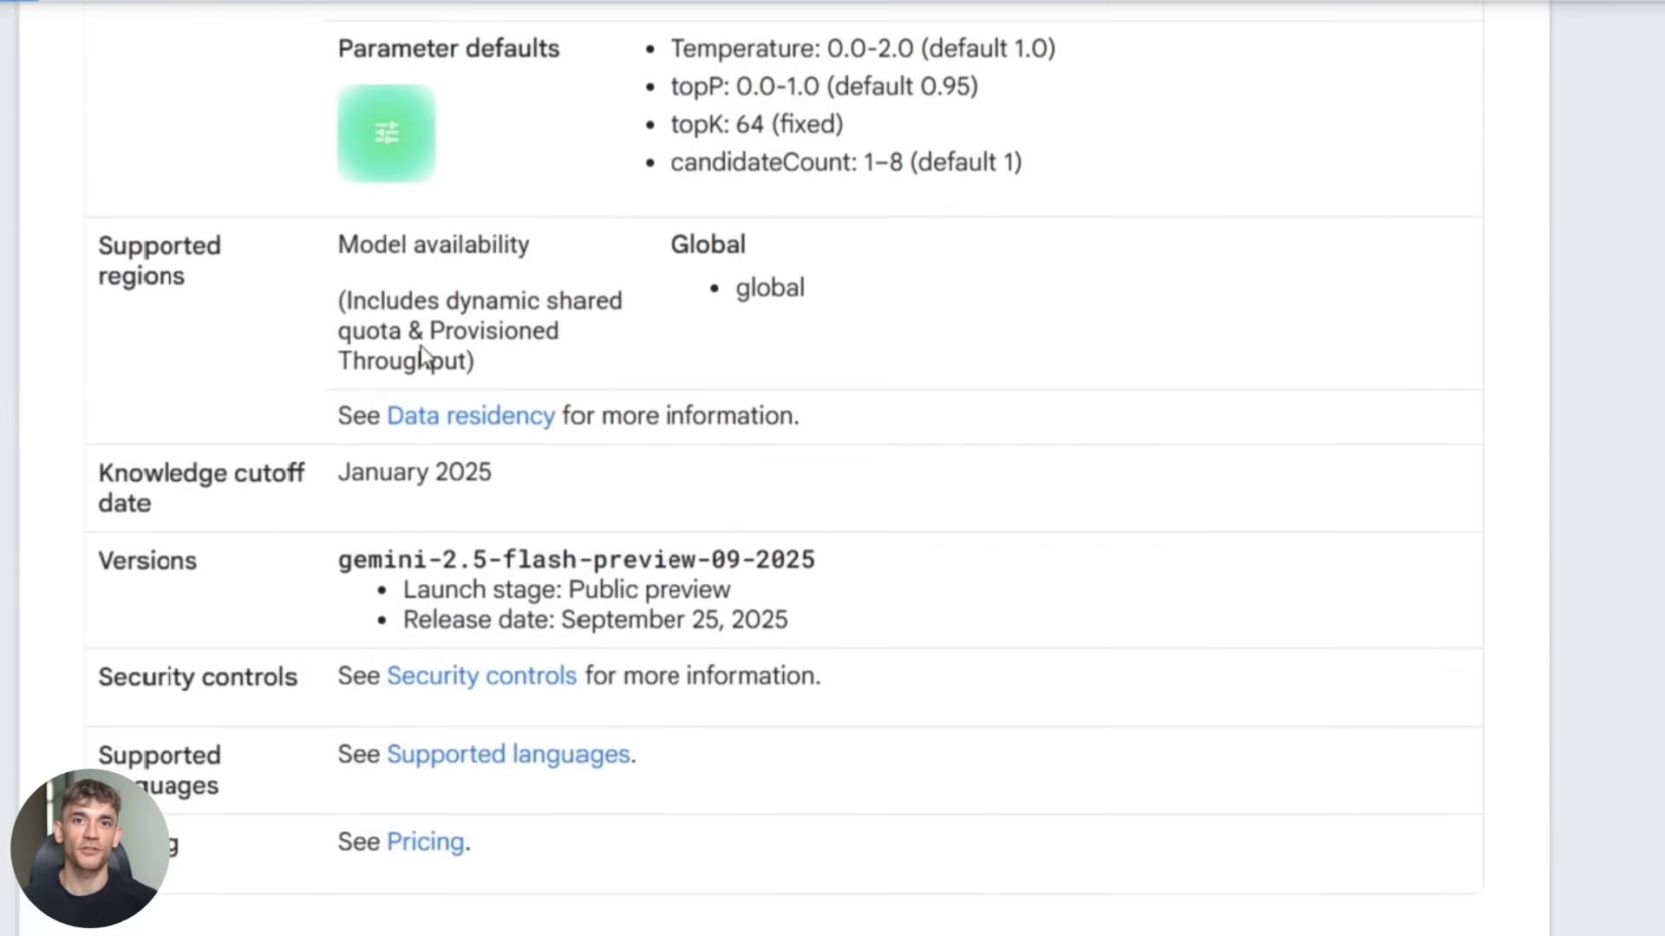
{"action": "scroll", "coordinate": [420, 345], "scroll_direction": "down", "scroll_amount": 5}
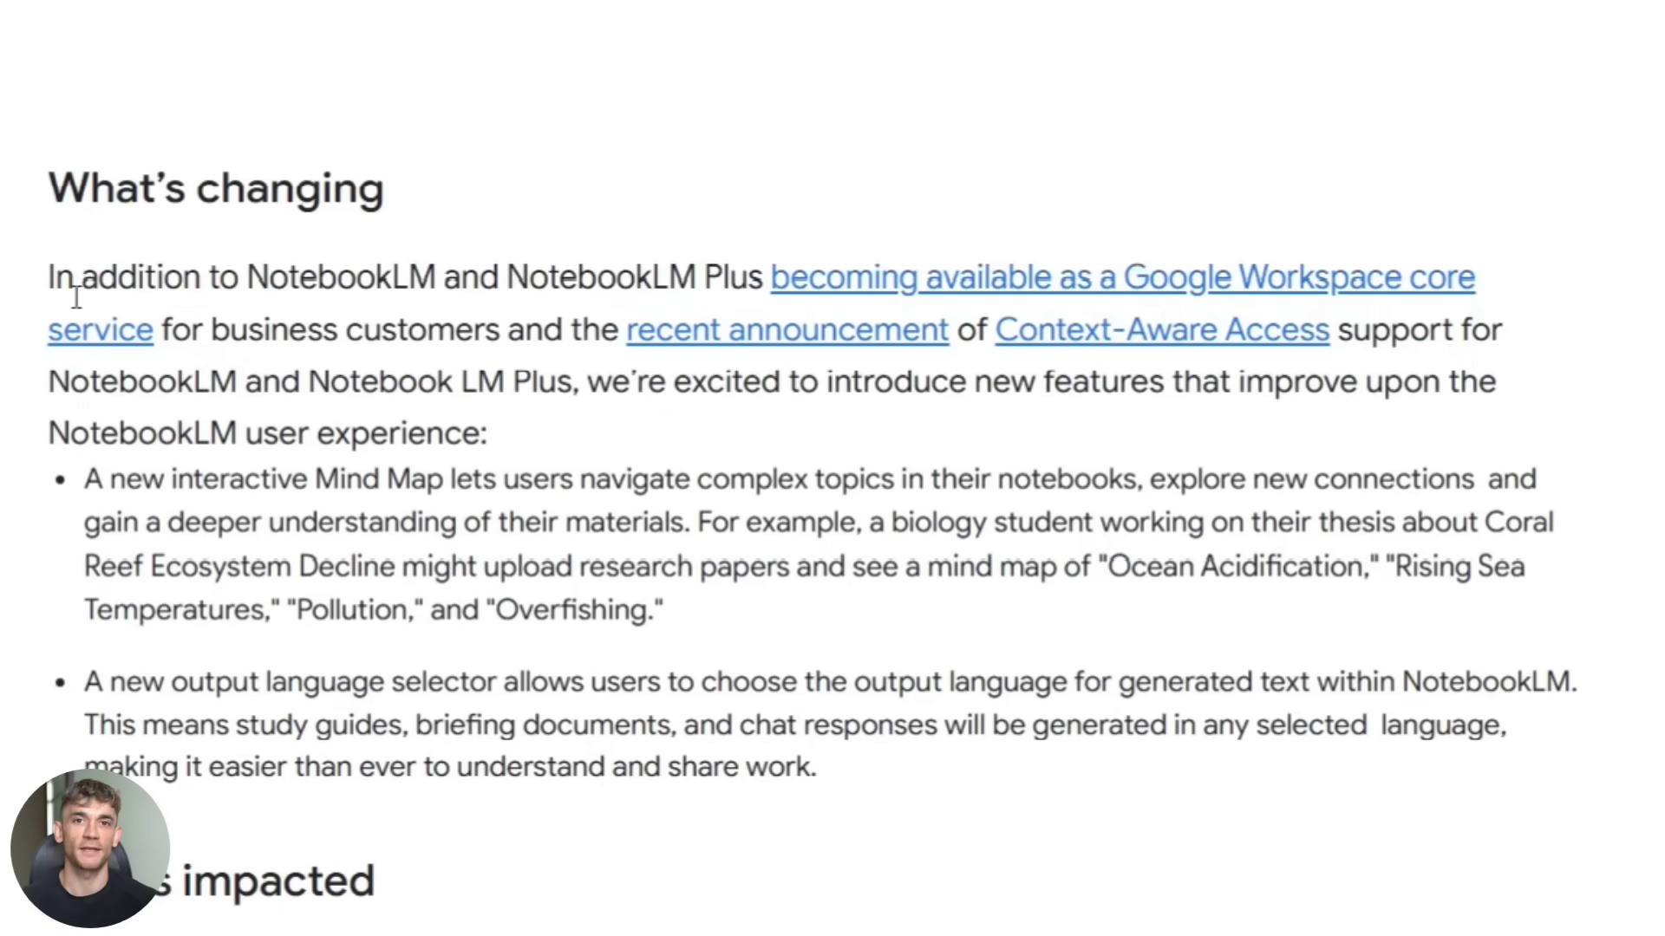
Scroll the Workspace Updates post to Additional details on 180+ regions and 35+ languages
{"action": "left_click", "coordinate": [72, 284]}
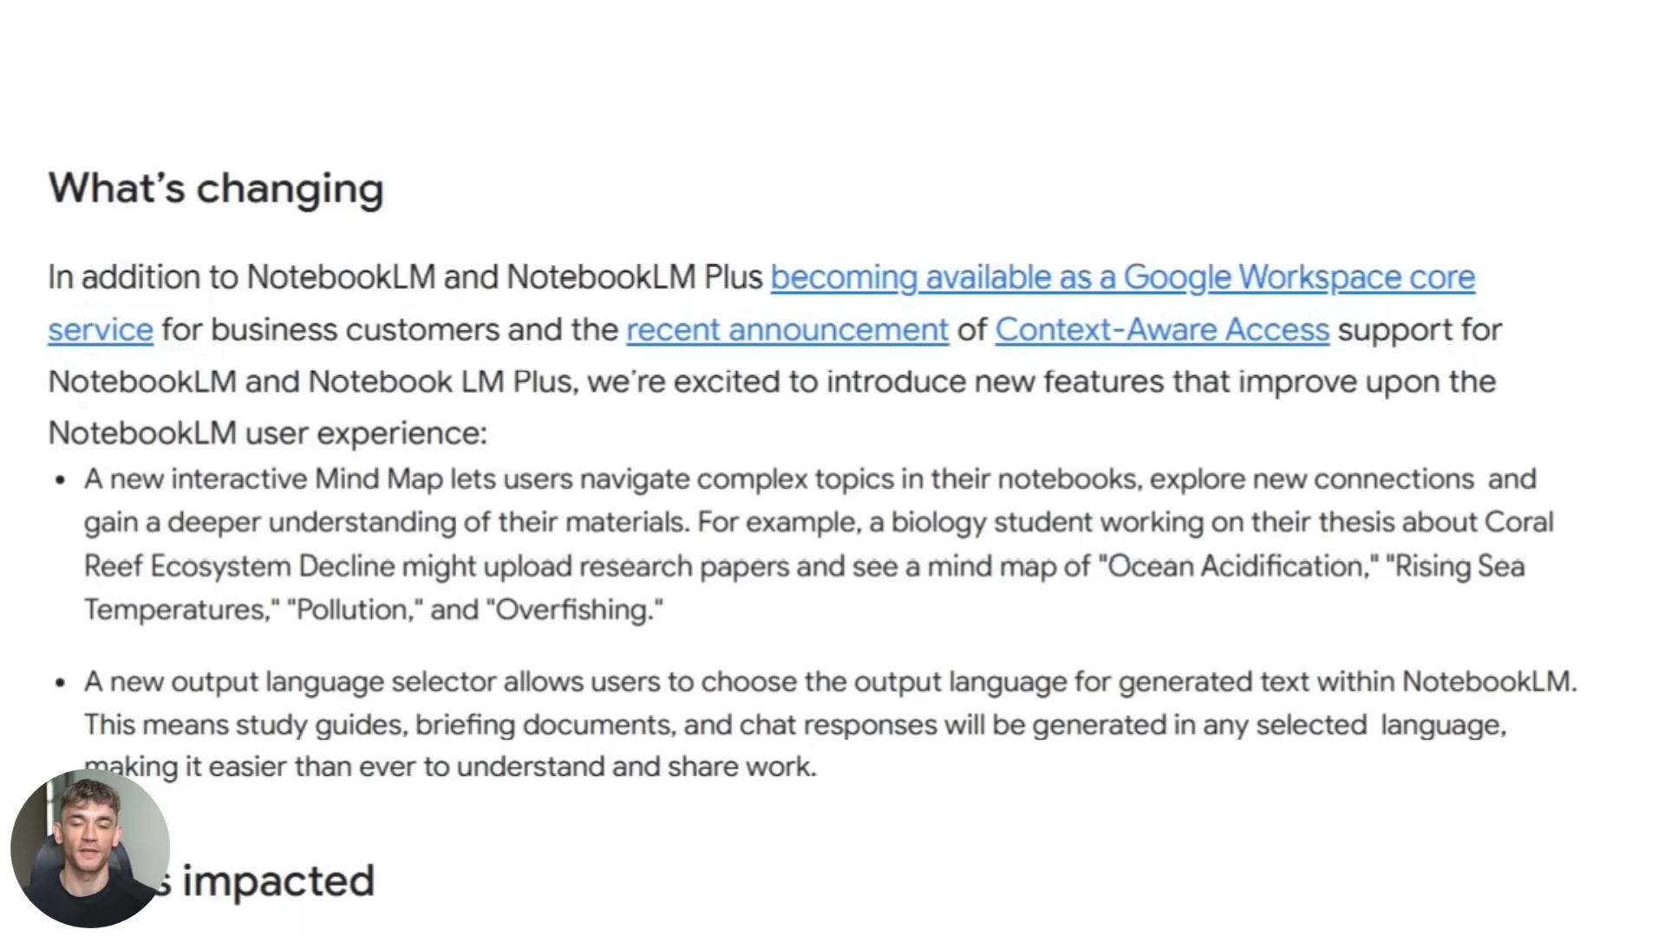
{"action": "left_click_drag", "start_coordinate": [51, 492], "coordinate": [529, 620]}
{"action": "left_click", "coordinate": [690, 606]}
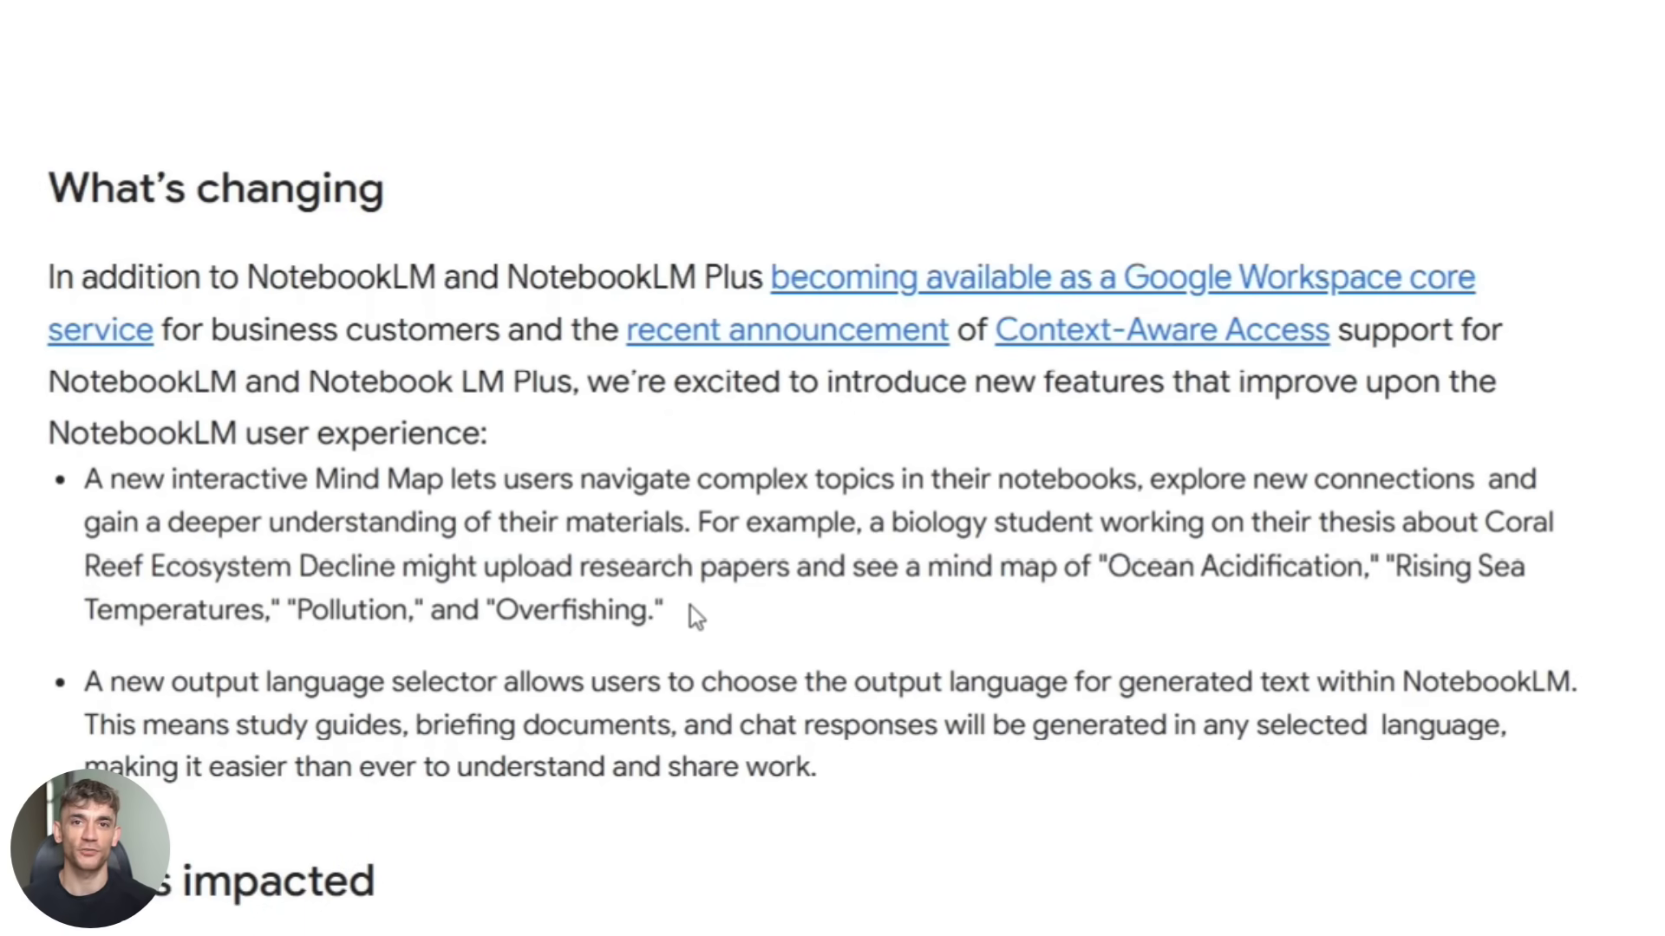
{"action": "scroll", "coordinate": [383, 557], "scroll_direction": "down", "scroll_amount": 4}
{"action": "scroll", "coordinate": [29, 546], "scroll_direction": "down", "scroll_amount": 6}
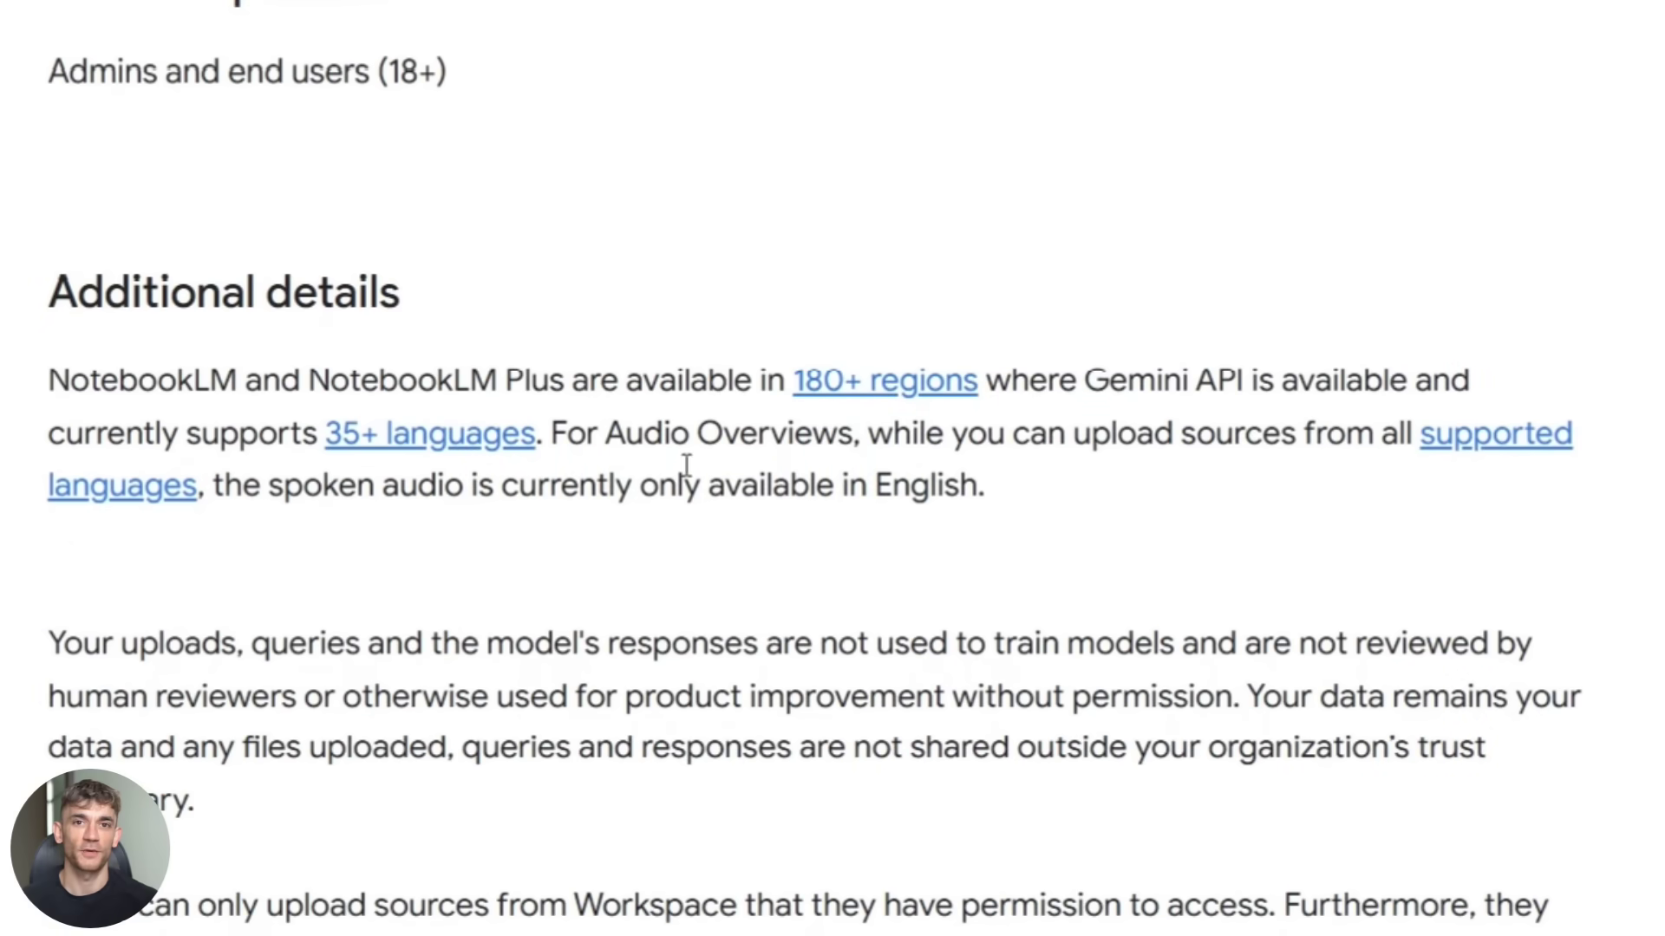
{"action": "scroll", "coordinate": [314, 484], "scroll_direction": "down", "scroll_amount": 4}
{"action": "left_click_drag", "start_coordinate": [50, 18], "coordinate": [427, 278]}
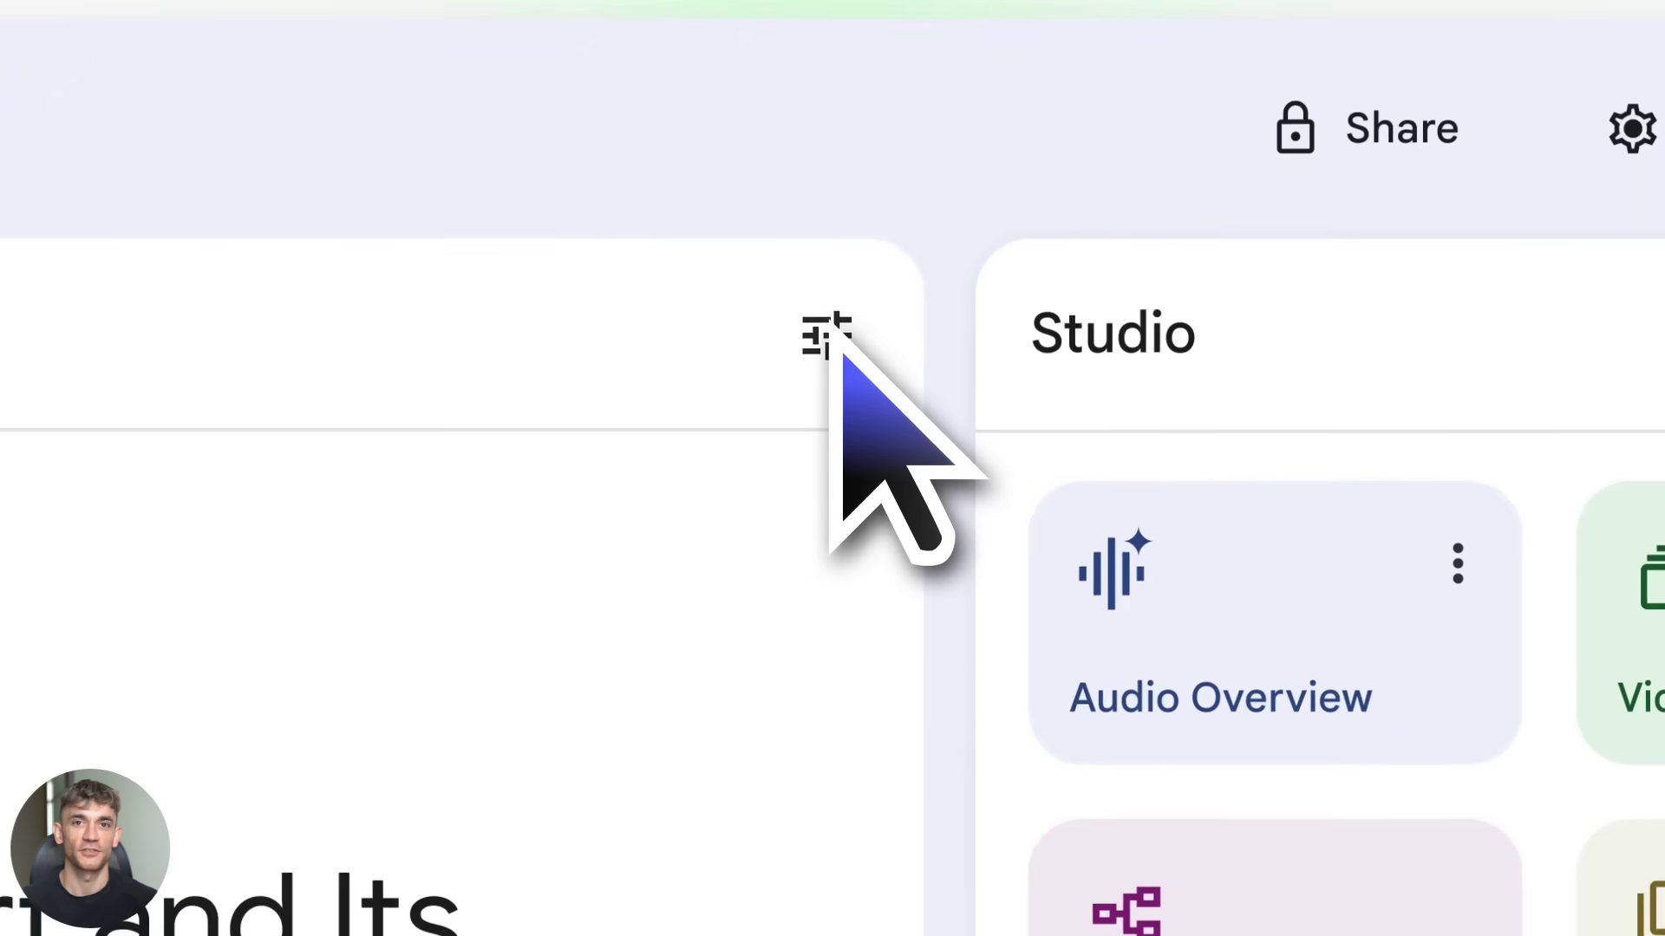
Preview Configure Chat, then view the help section on conversational styles and response lengths
{"action": "left_click", "coordinate": [834, 348]}
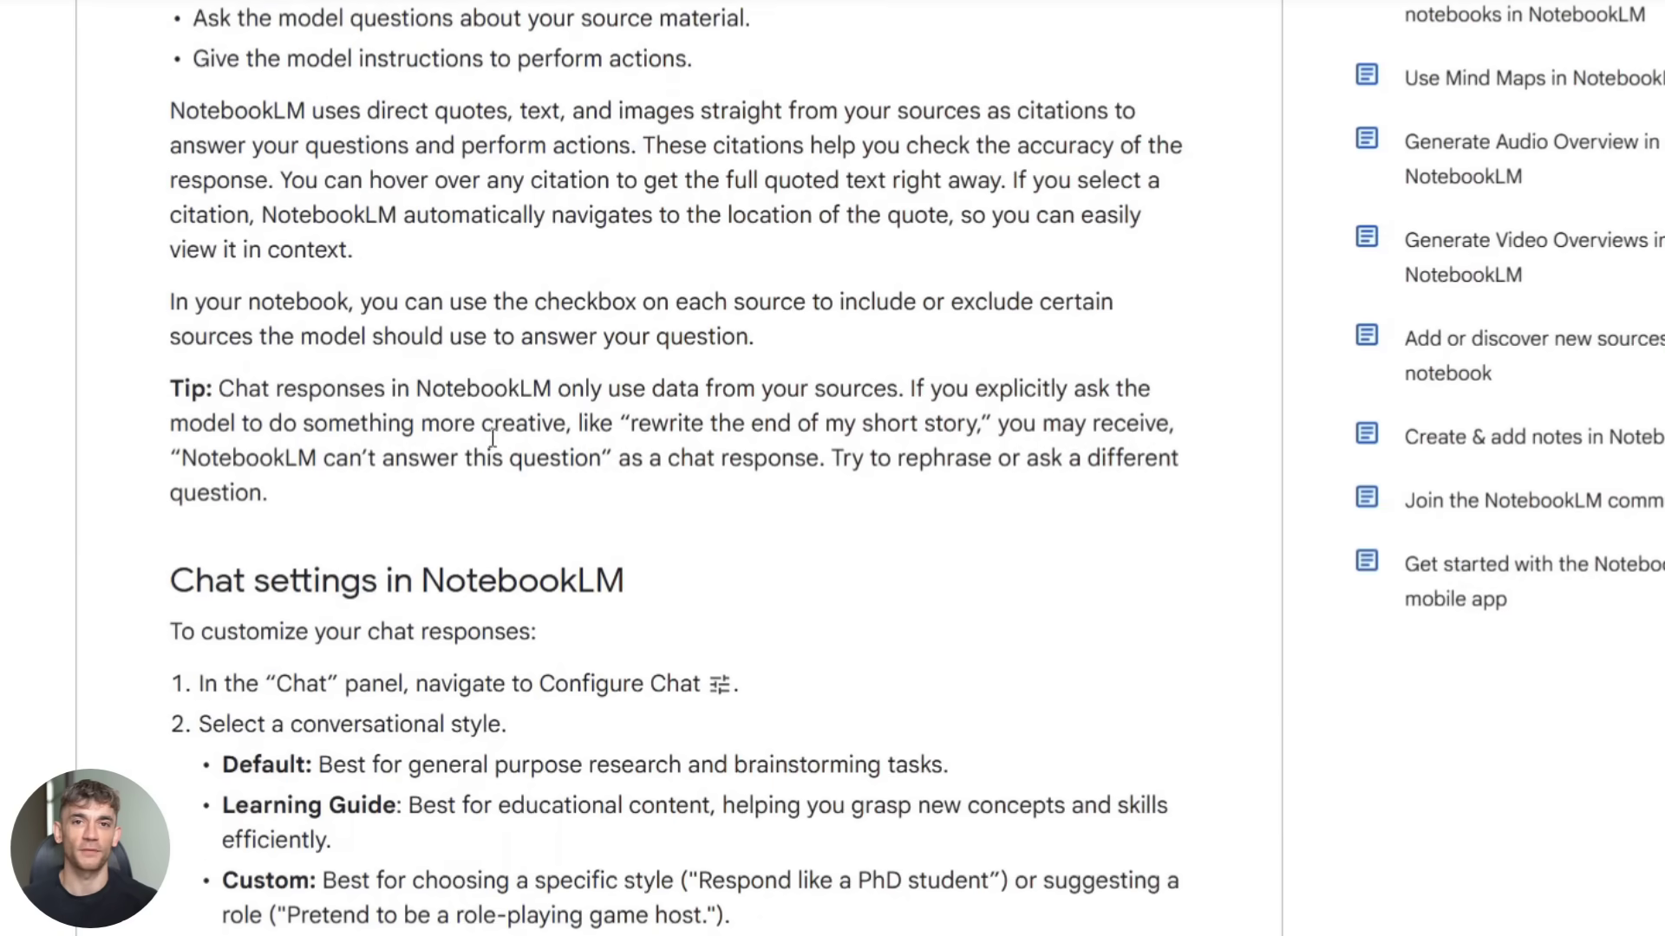
{"action": "scroll", "coordinate": [451, 424], "scroll_direction": "down", "scroll_amount": 2}
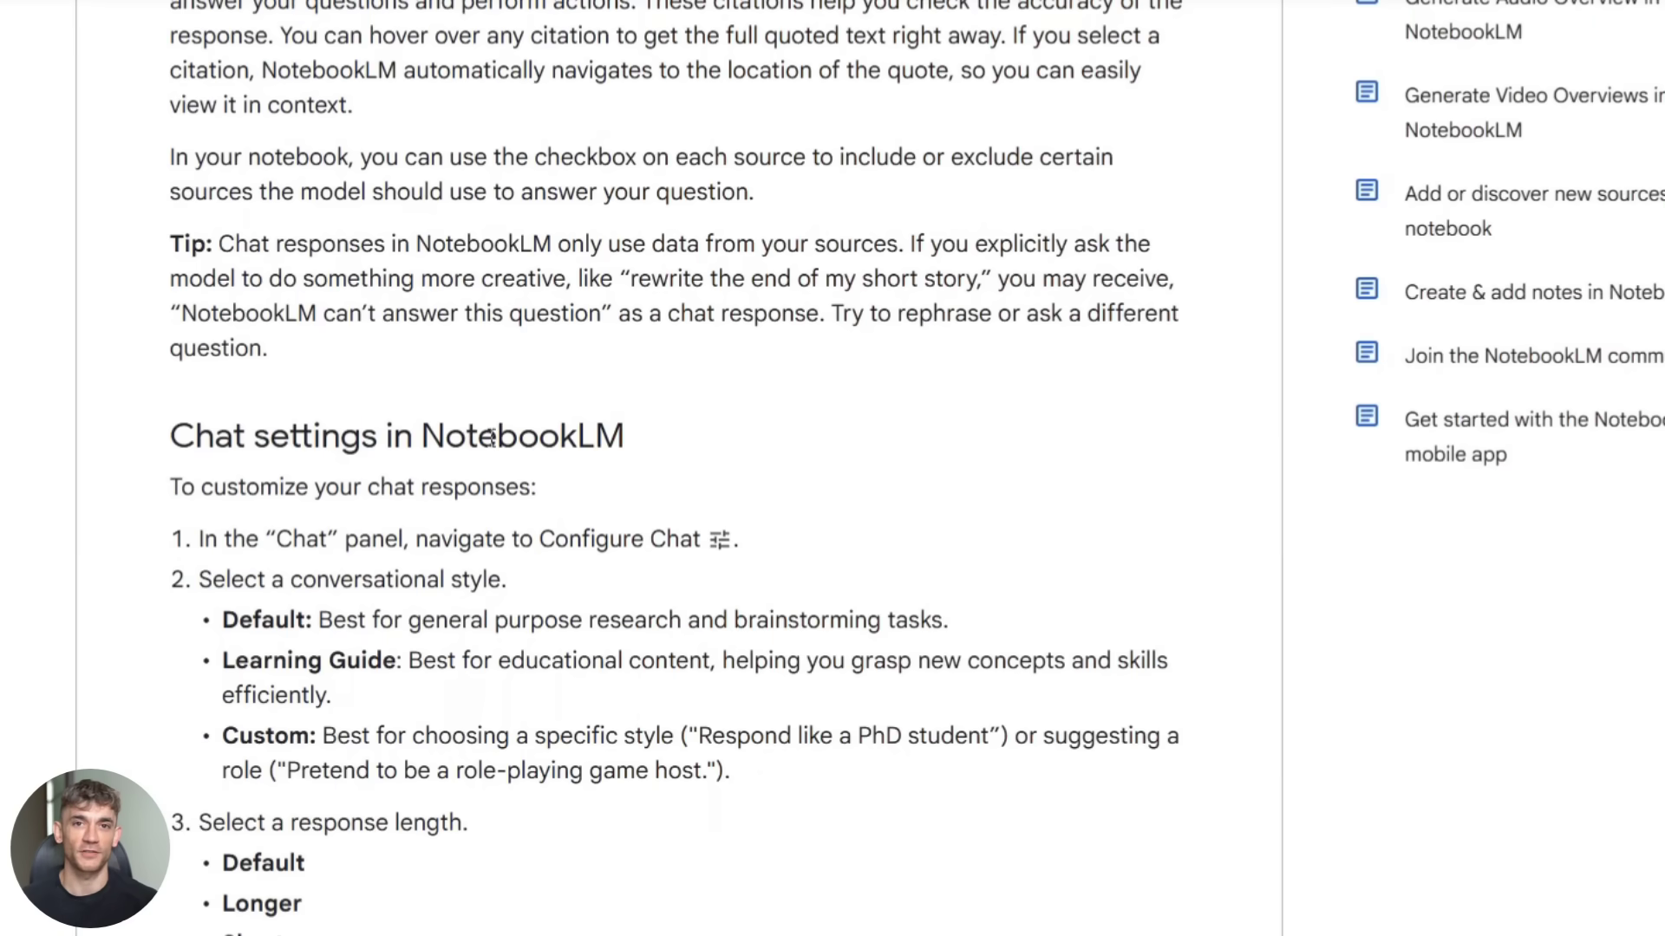
{"action": "scroll", "coordinate": [450, 425], "scroll_direction": "up", "scroll_amount": 3}
{"action": "scroll", "coordinate": [450, 425], "scroll_direction": "up", "scroll_amount": 1}
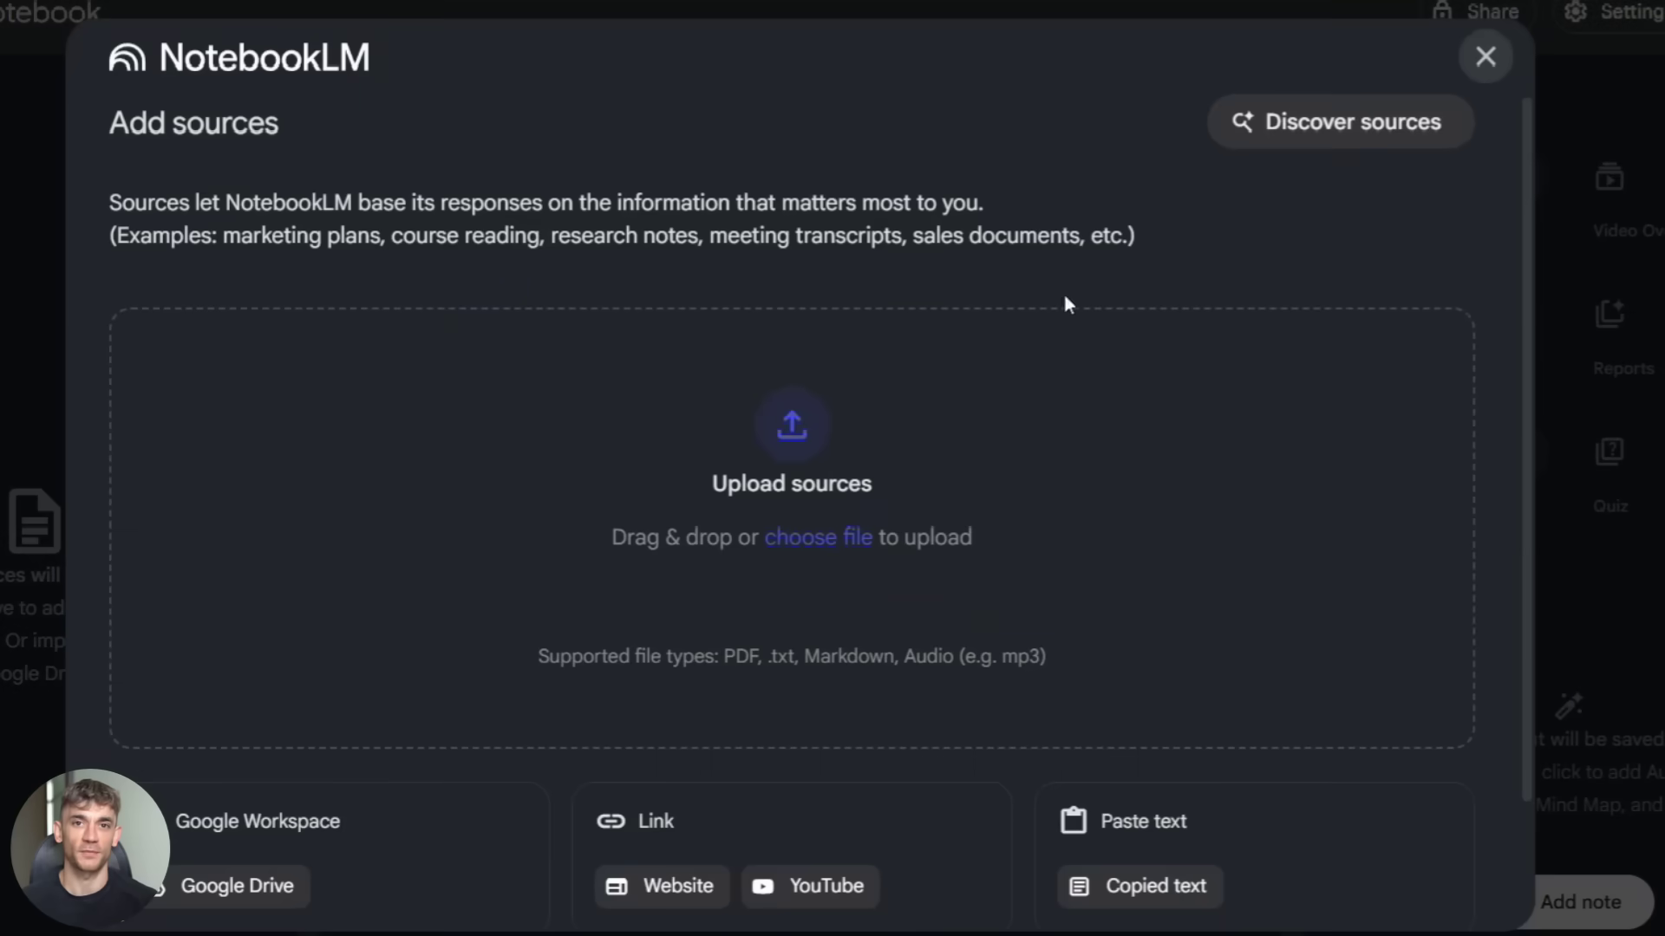
Save the Default chat style and ask the suggested SEO versus AI-driven ranking strategy question
{"action": "left_click", "coordinate": [1486, 57]}
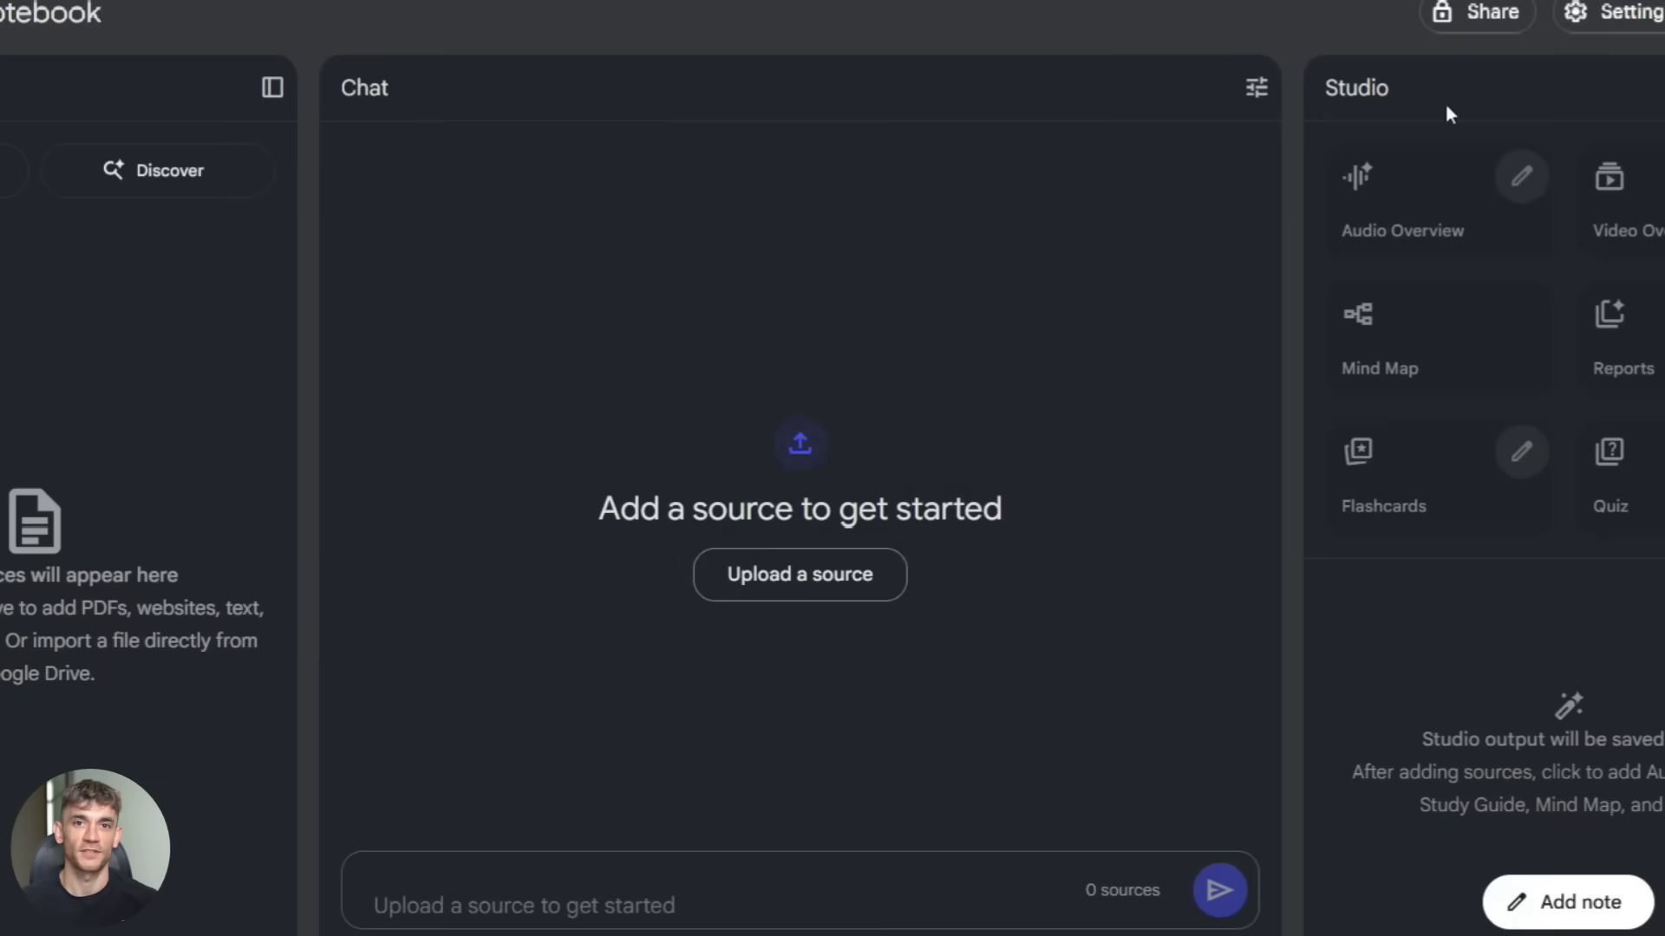
{"action": "left_click", "coordinate": [1244, 90]}
{"action": "left_click", "coordinate": [1377, 164]}
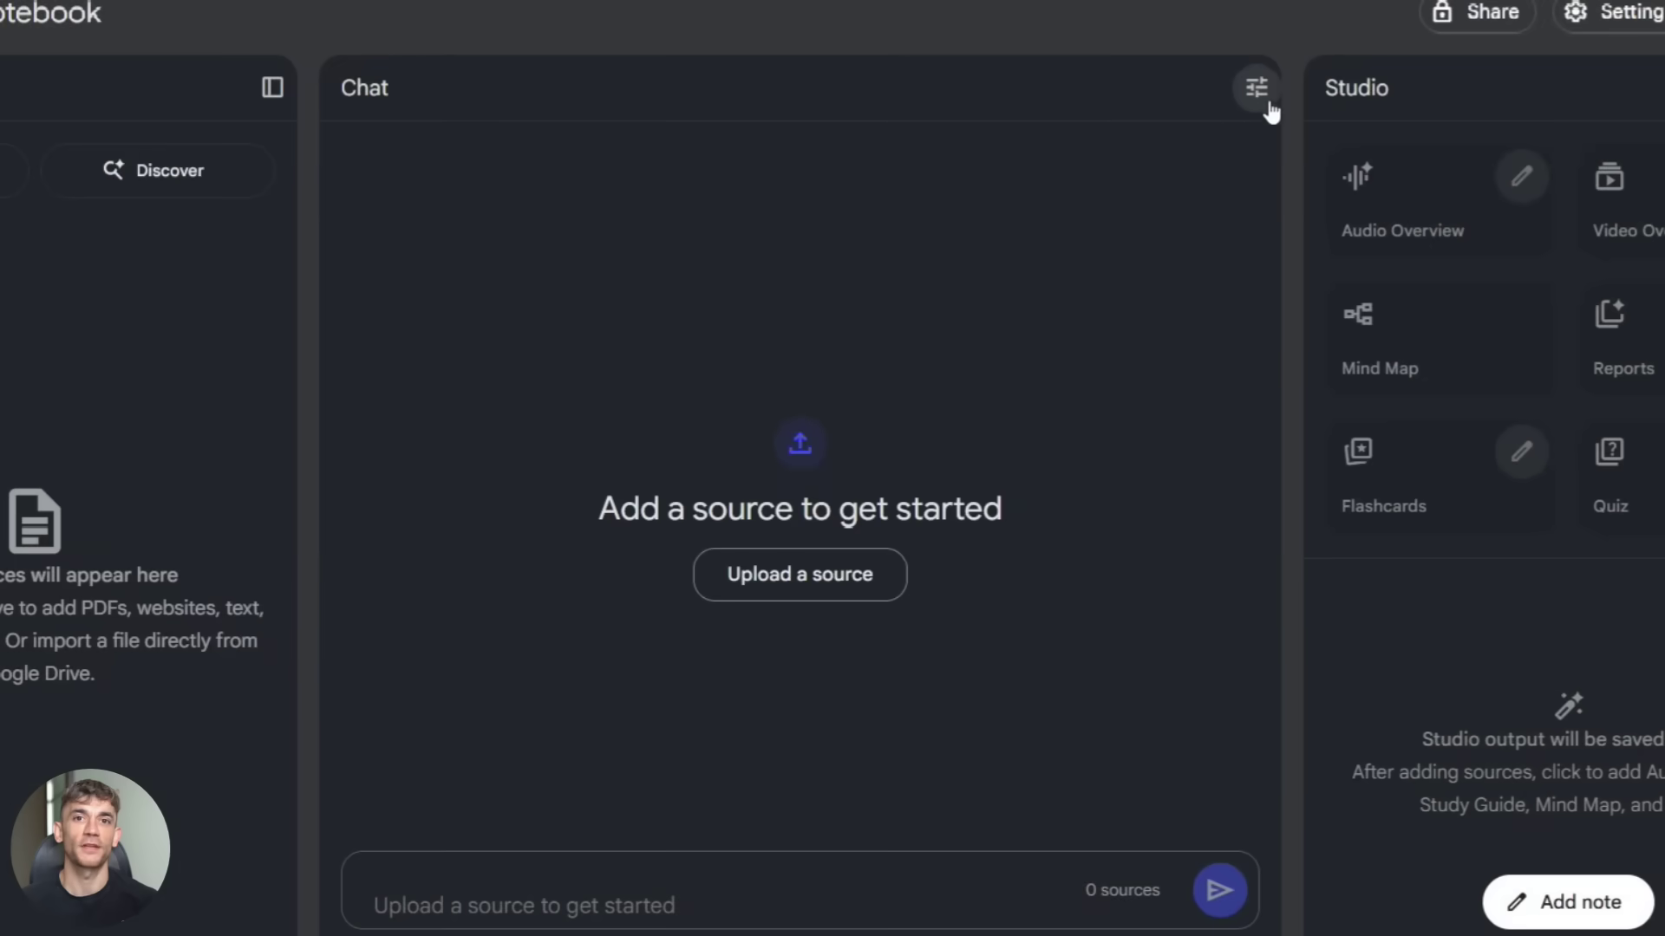
{"action": "left_click", "coordinate": [1268, 104]}
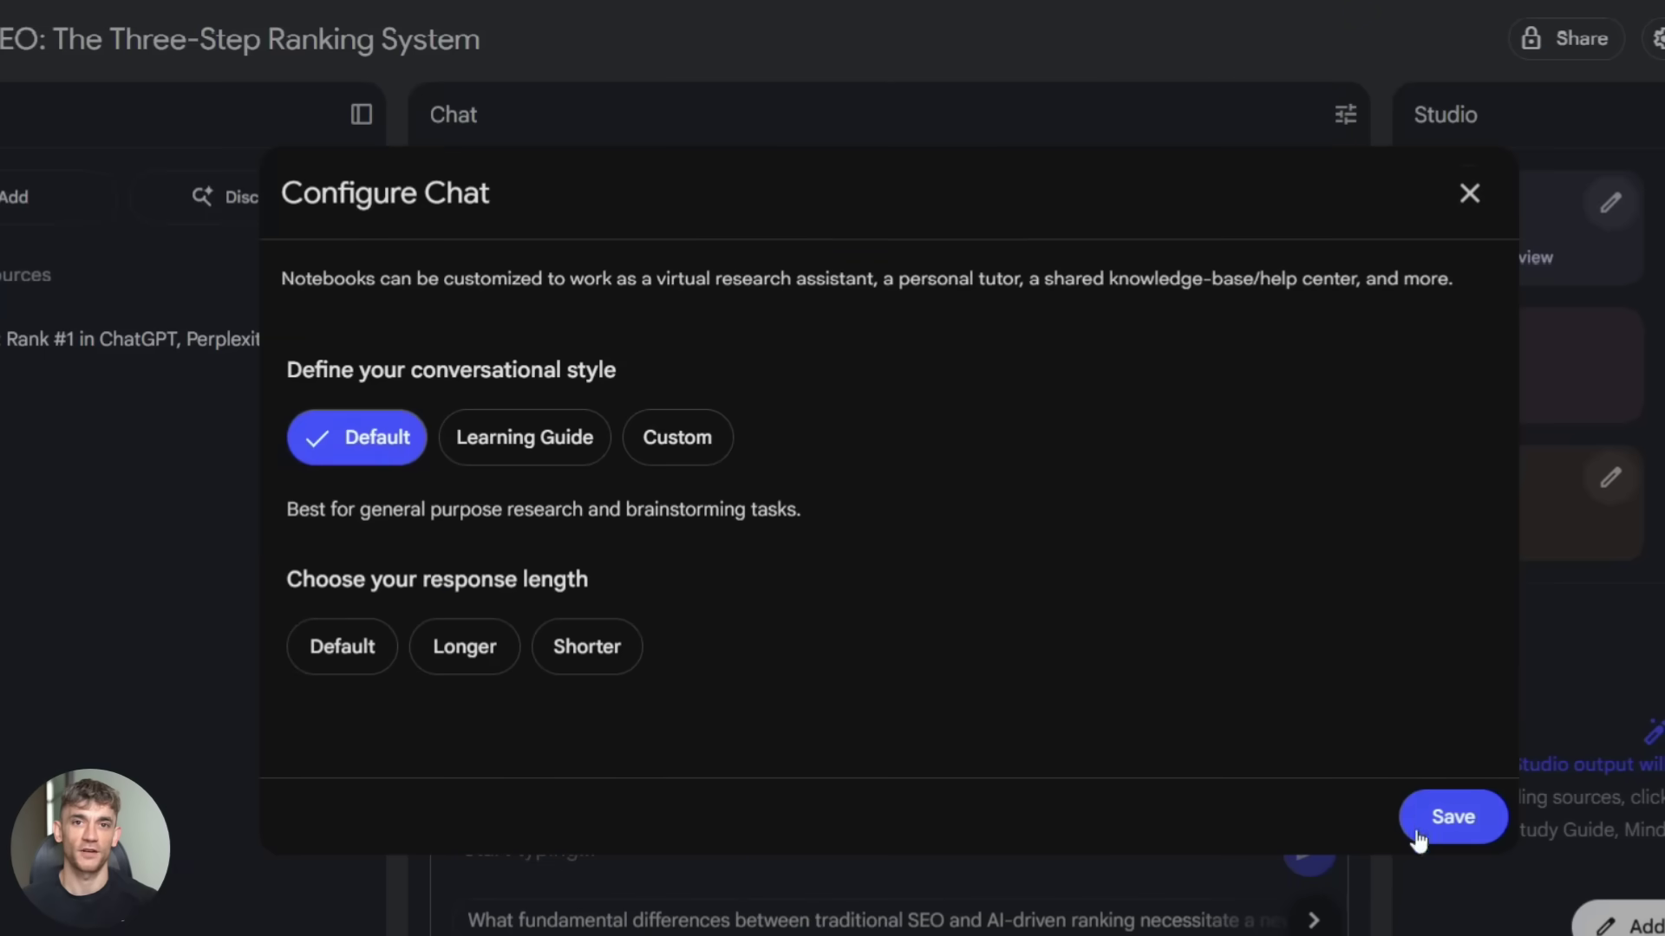
{"action": "left_click", "coordinate": [1443, 817]}
{"action": "left_click", "coordinate": [1240, 919]}
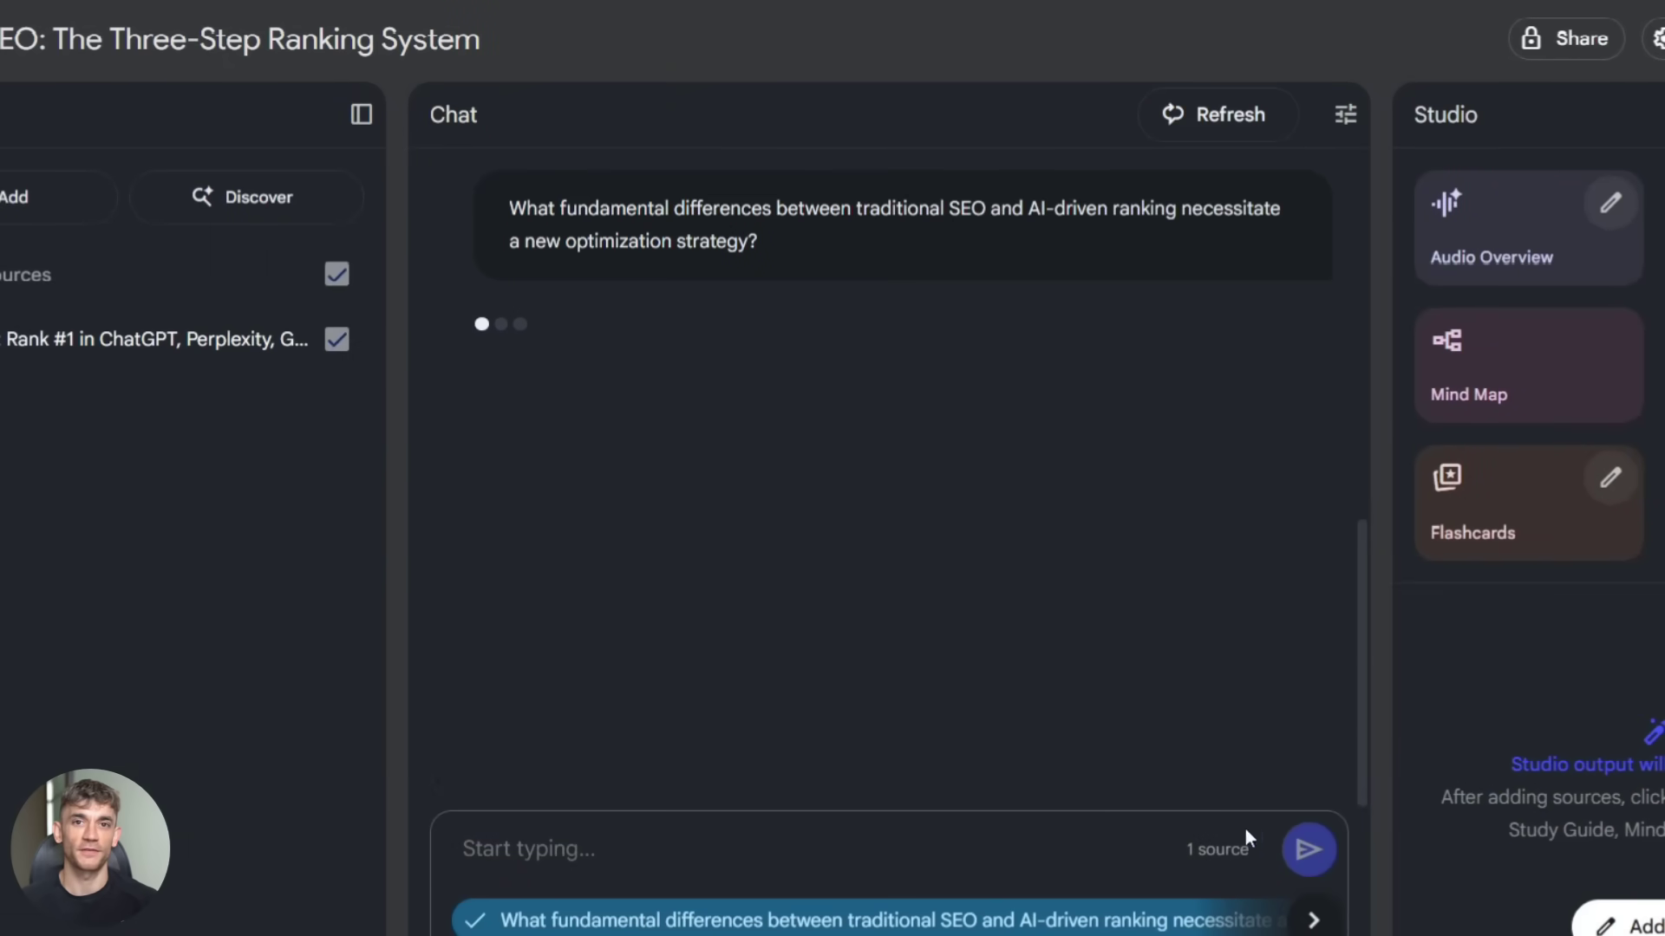
{"action": "left_click", "coordinate": [1345, 113]}
Set the conversational style to Custom with 'Creative' instructions and save it
{"action": "left_click", "coordinate": [695, 439]}
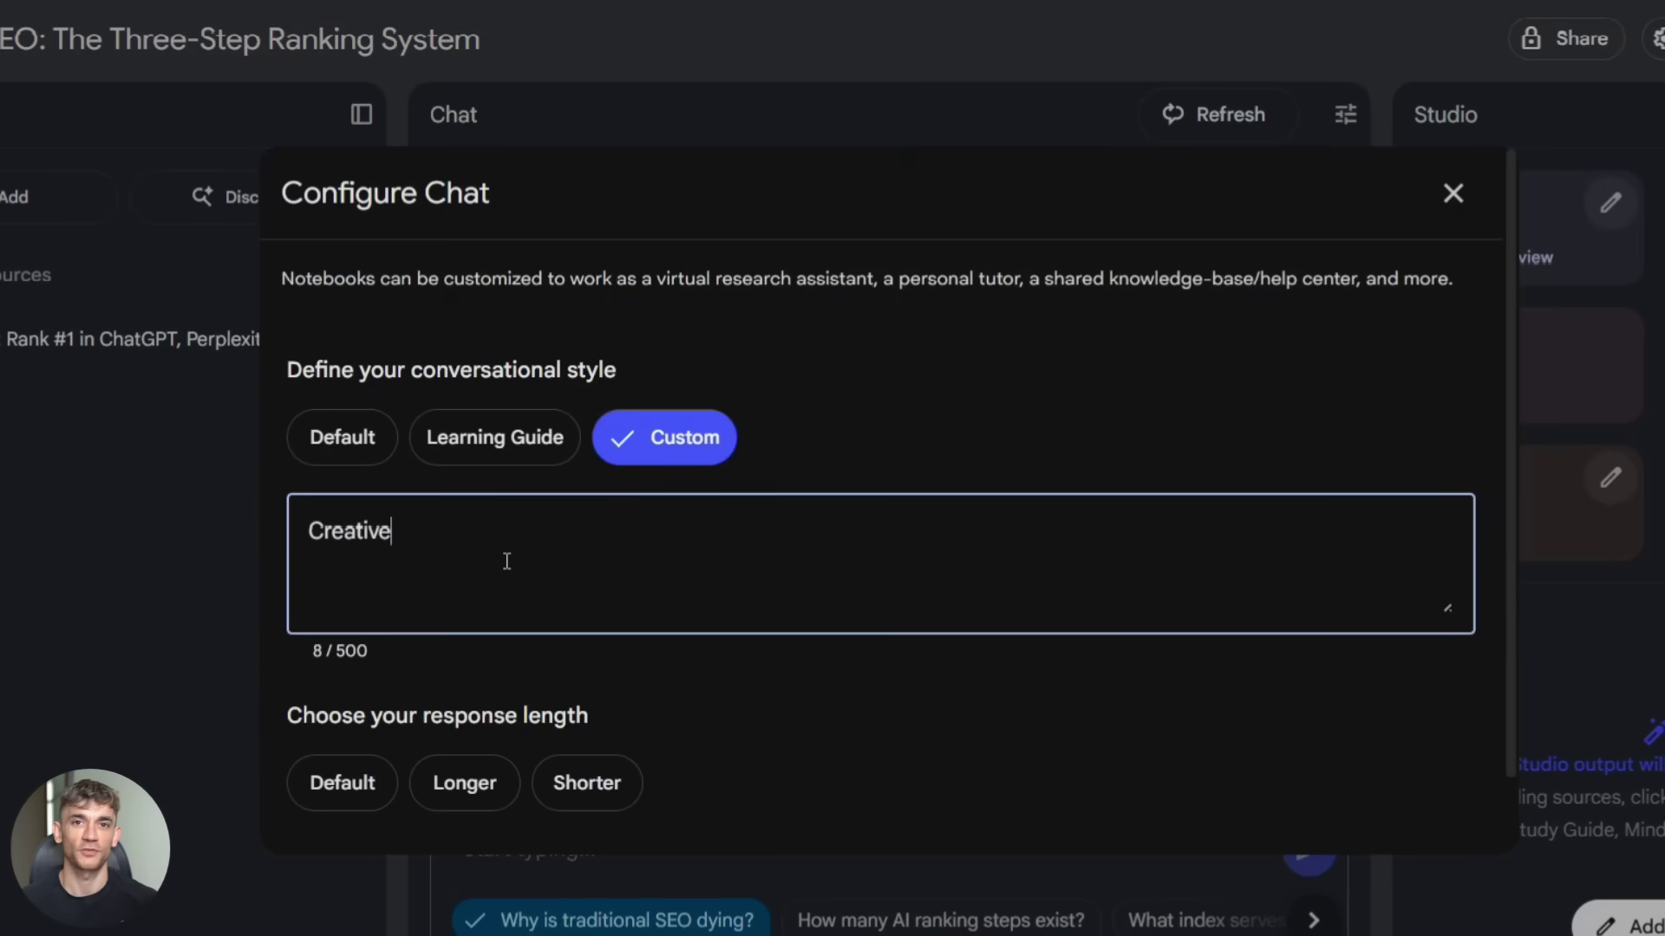
{"action": "scroll", "coordinate": [1254, 724], "scroll_direction": "down", "scroll_amount": 2}
{"action": "left_click", "coordinate": [1434, 825]}
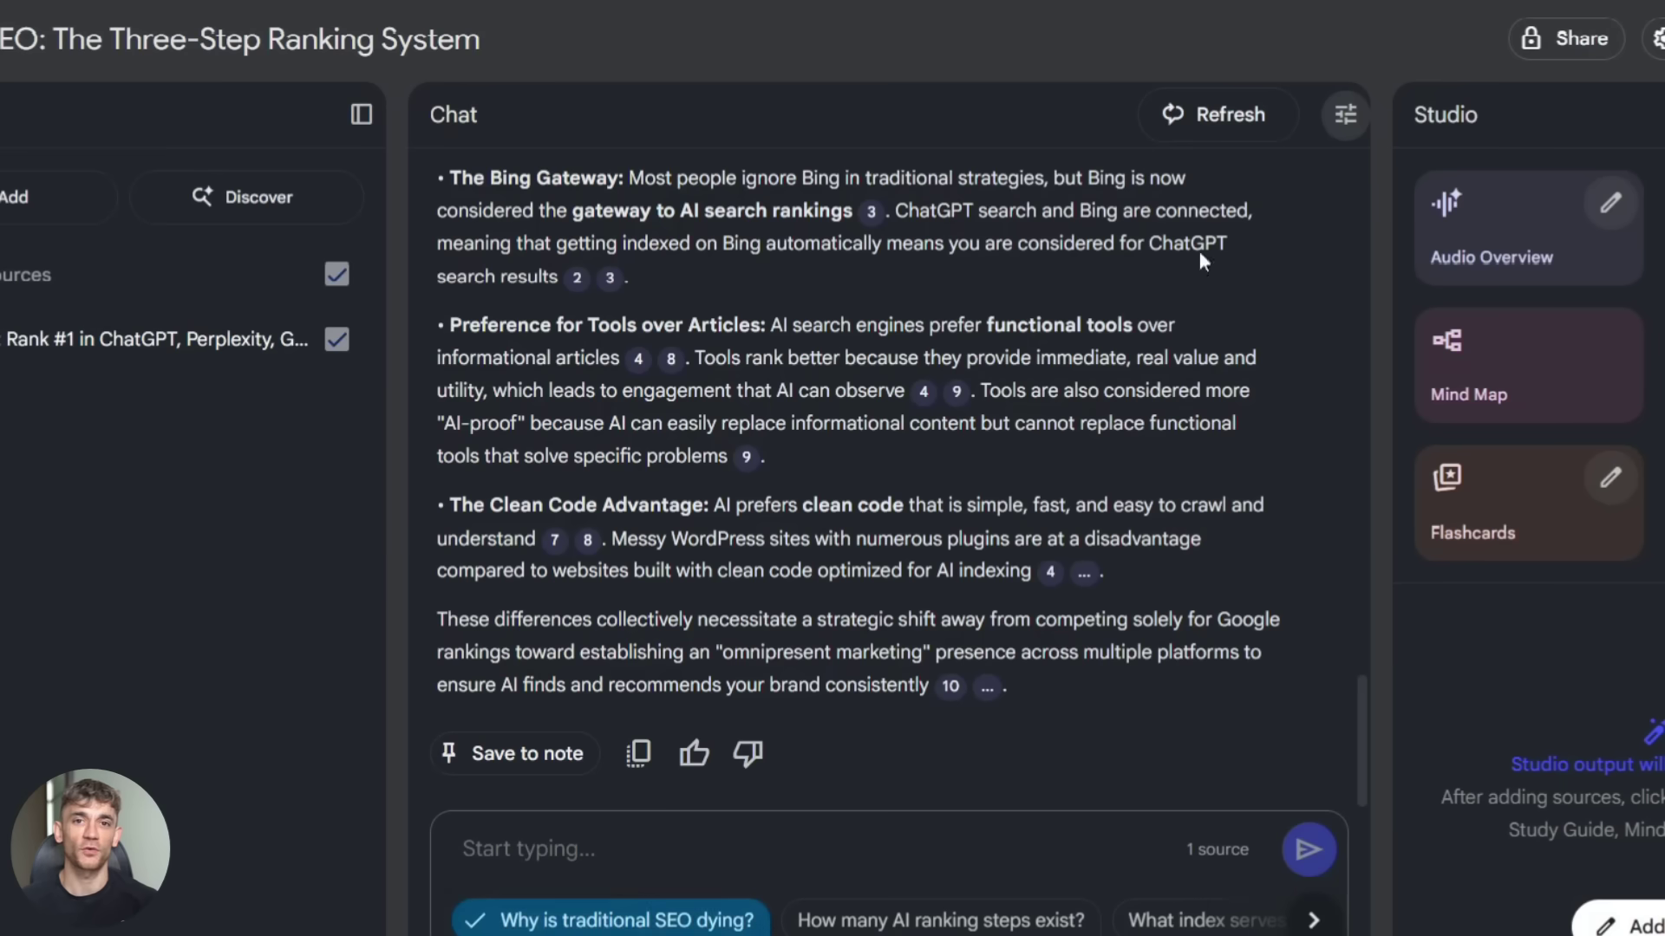
{"action": "scroll", "coordinate": [1202, 260], "scroll_direction": "up", "scroll_amount": 15}
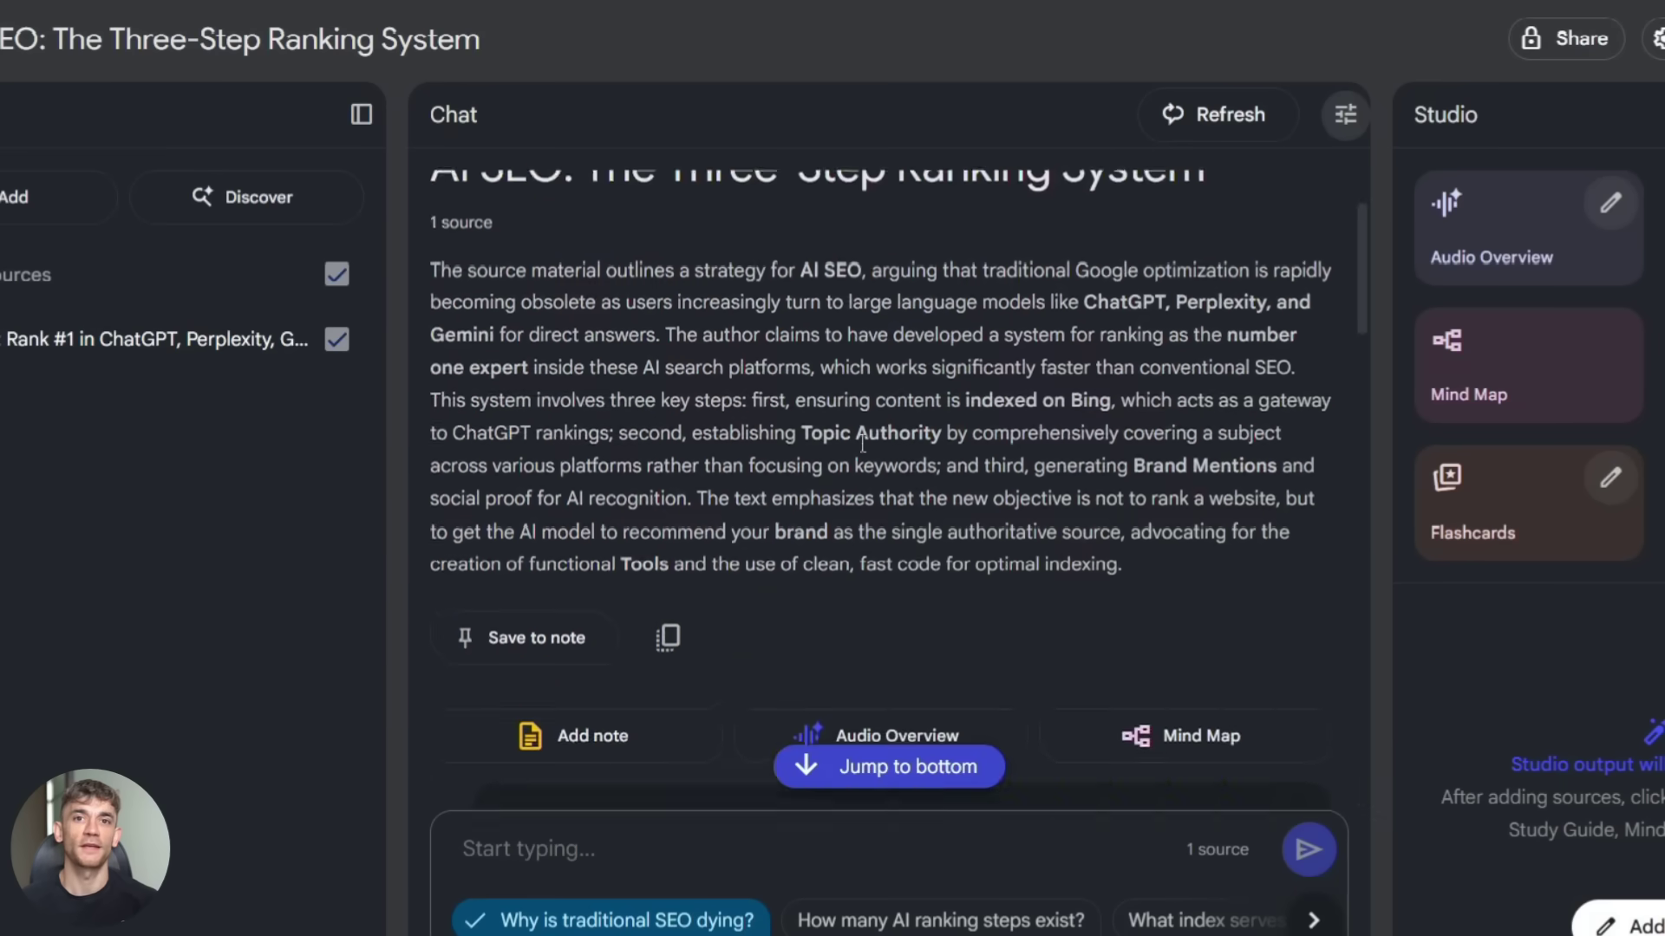
{"action": "scroll", "coordinate": [863, 445], "scroll_direction": "down", "scroll_amount": 6}
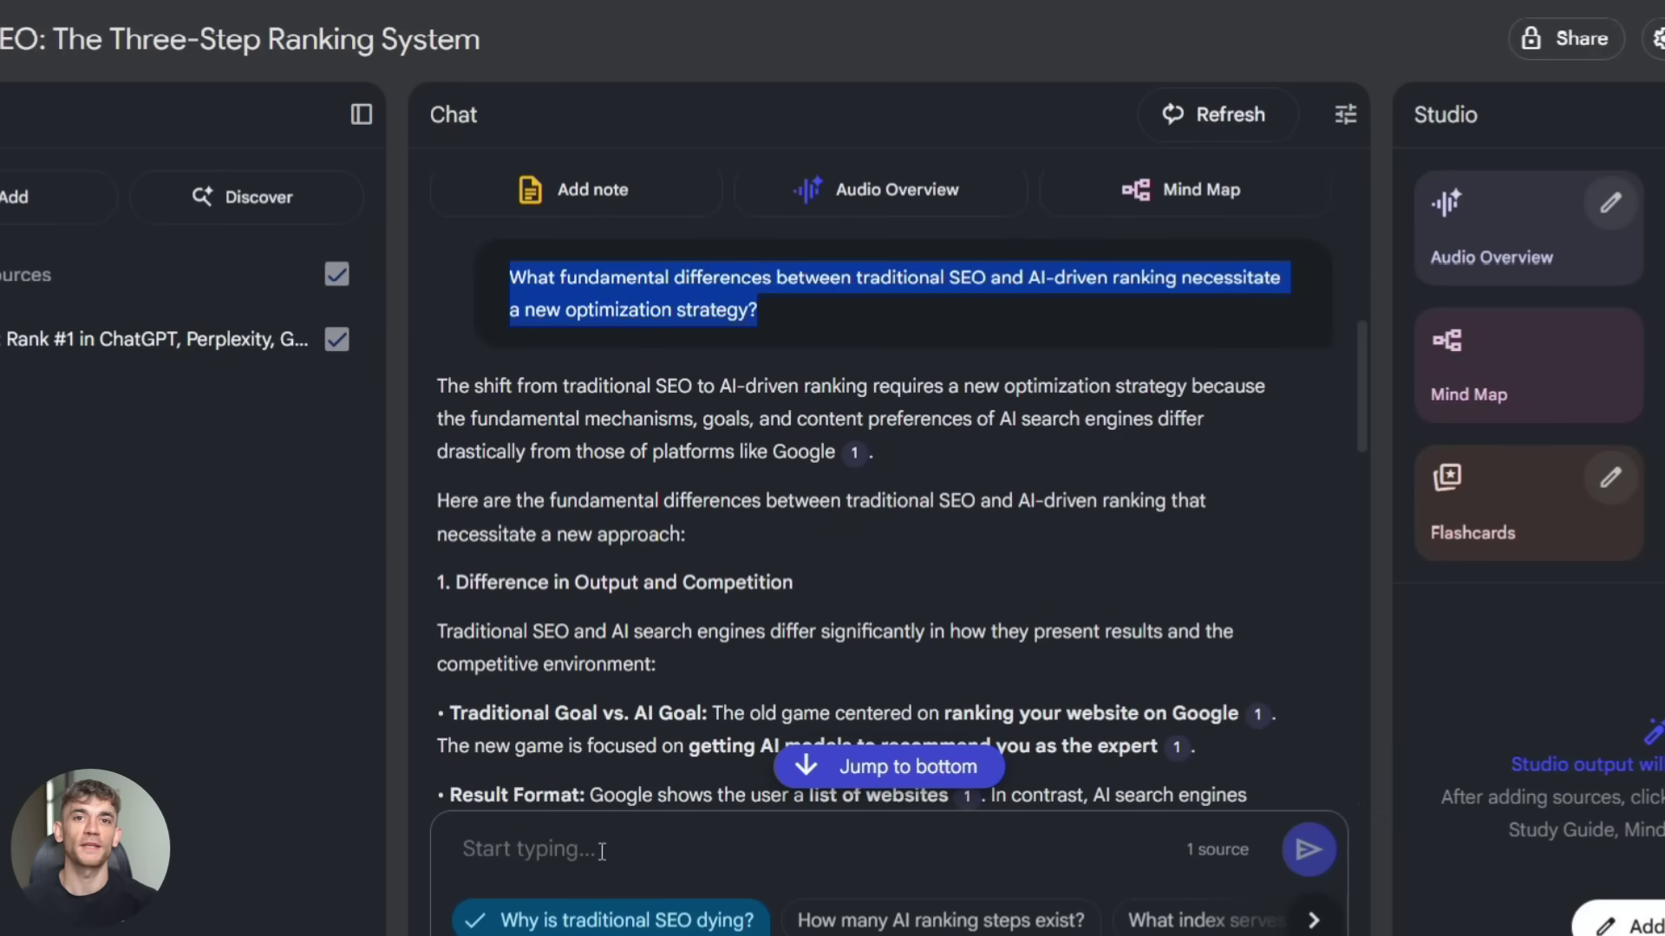
Resend the SEO differences question and read through the new Creative-style answer
{"action": "left_click", "coordinate": [1309, 852]}
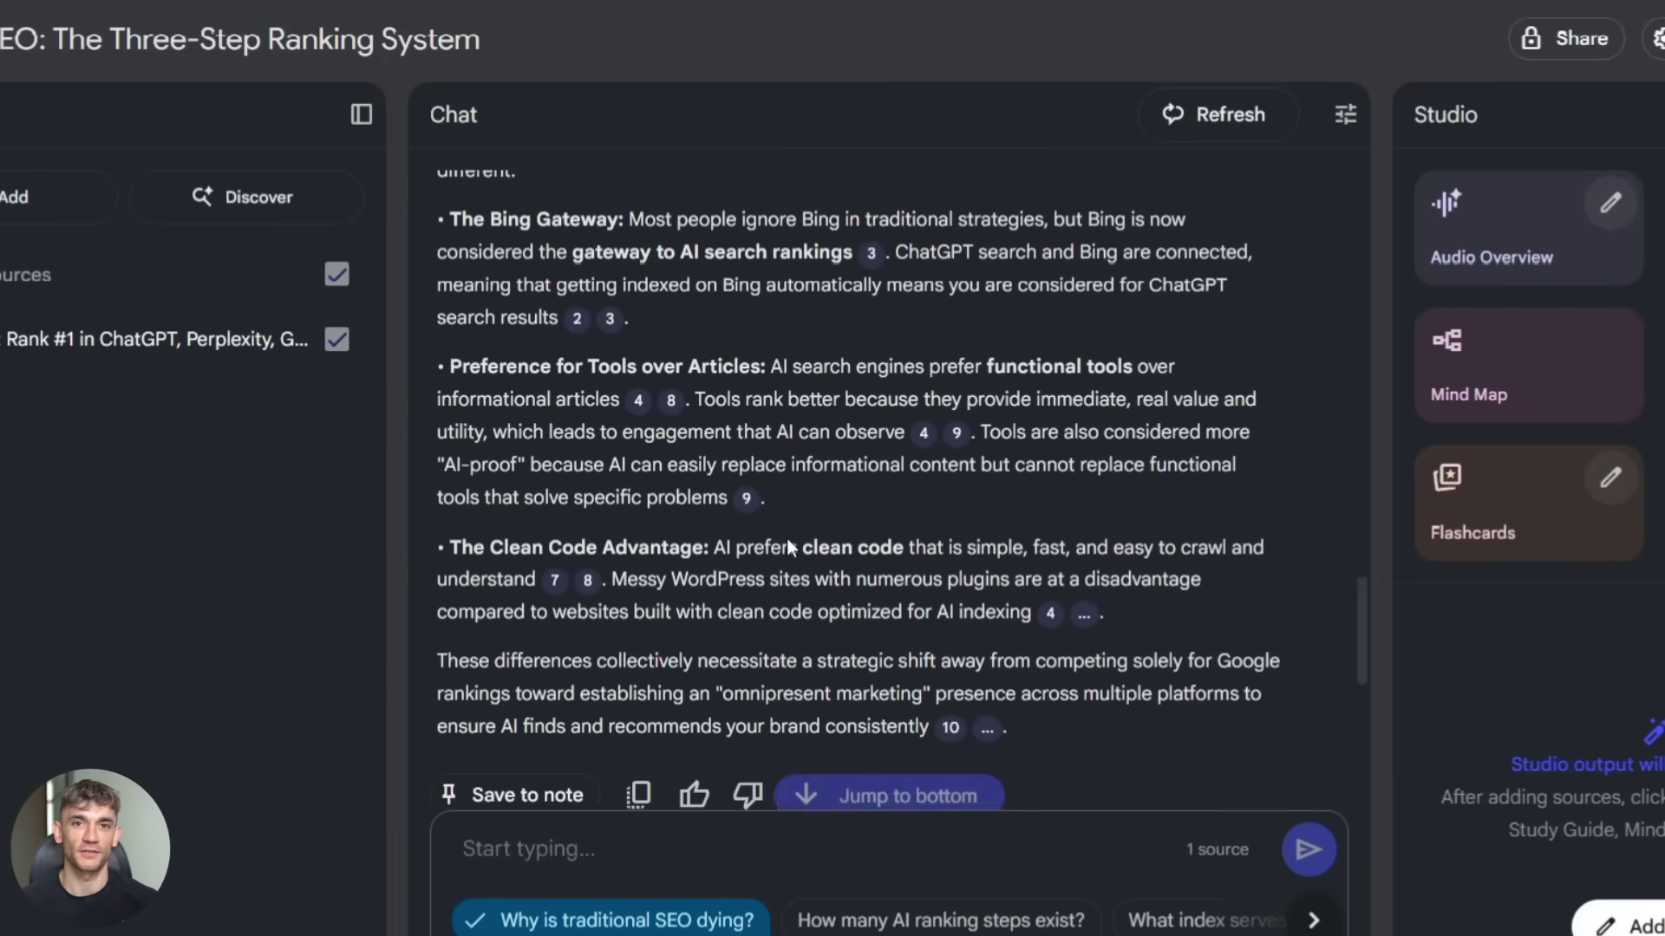
{"action": "scroll", "coordinate": [788, 537], "scroll_direction": "up", "scroll_amount": 5}
{"action": "scroll", "coordinate": [787, 539], "scroll_direction": "down", "scroll_amount": 8}
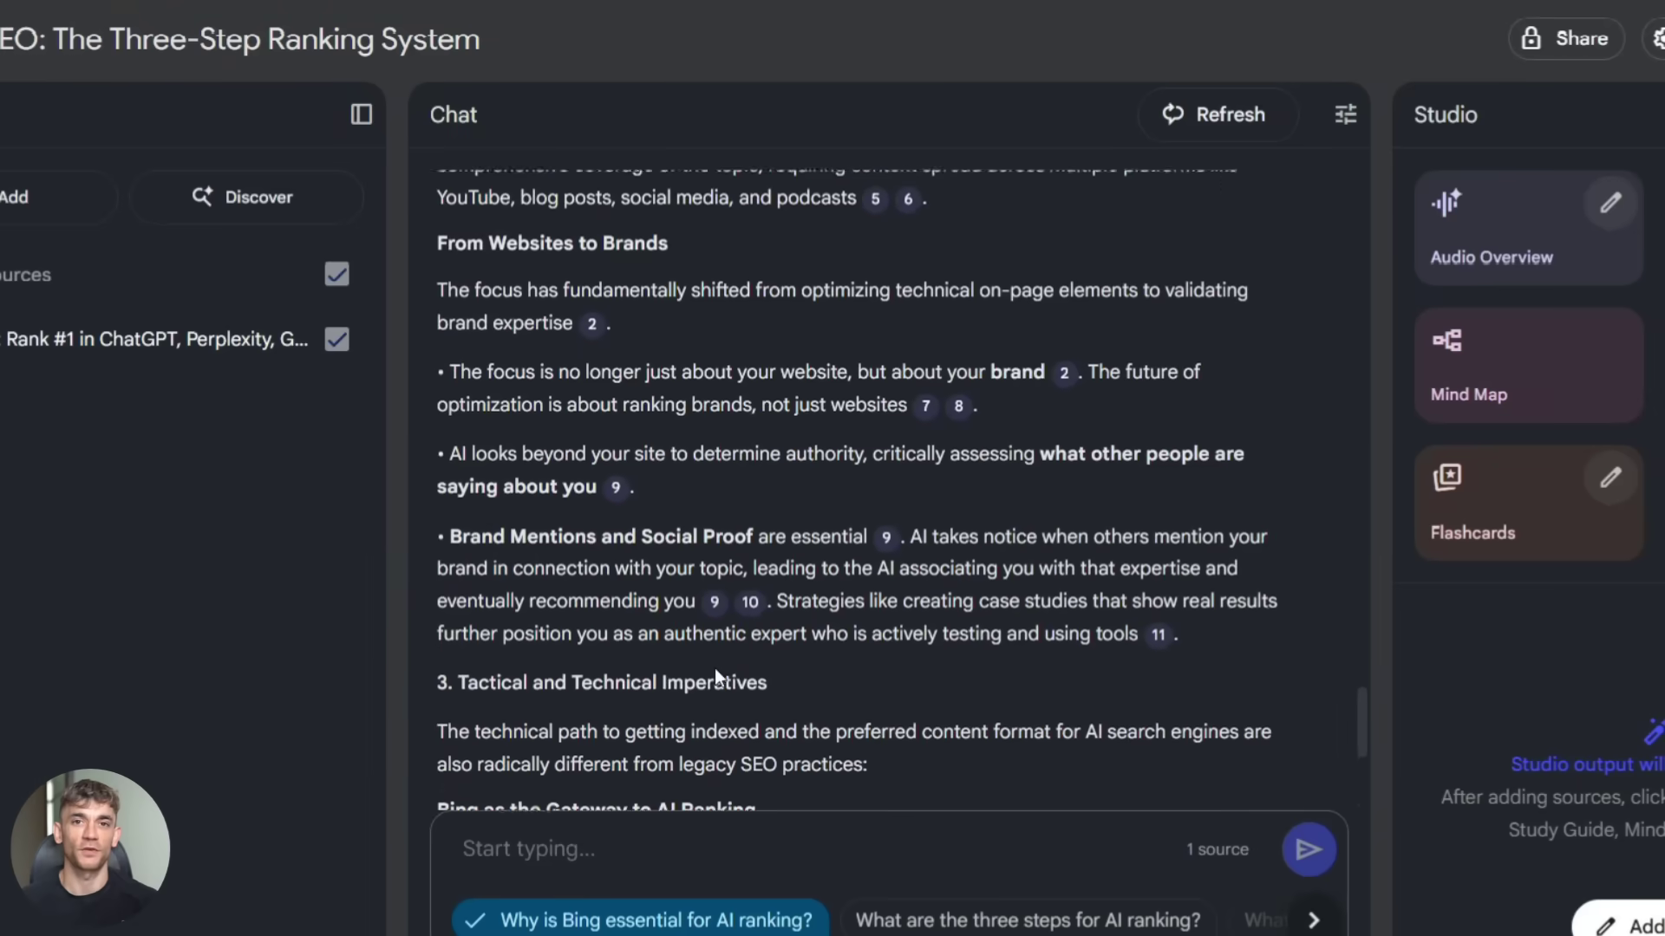
{"action": "scroll", "coordinate": [714, 667], "scroll_direction": "down", "scroll_amount": 7}
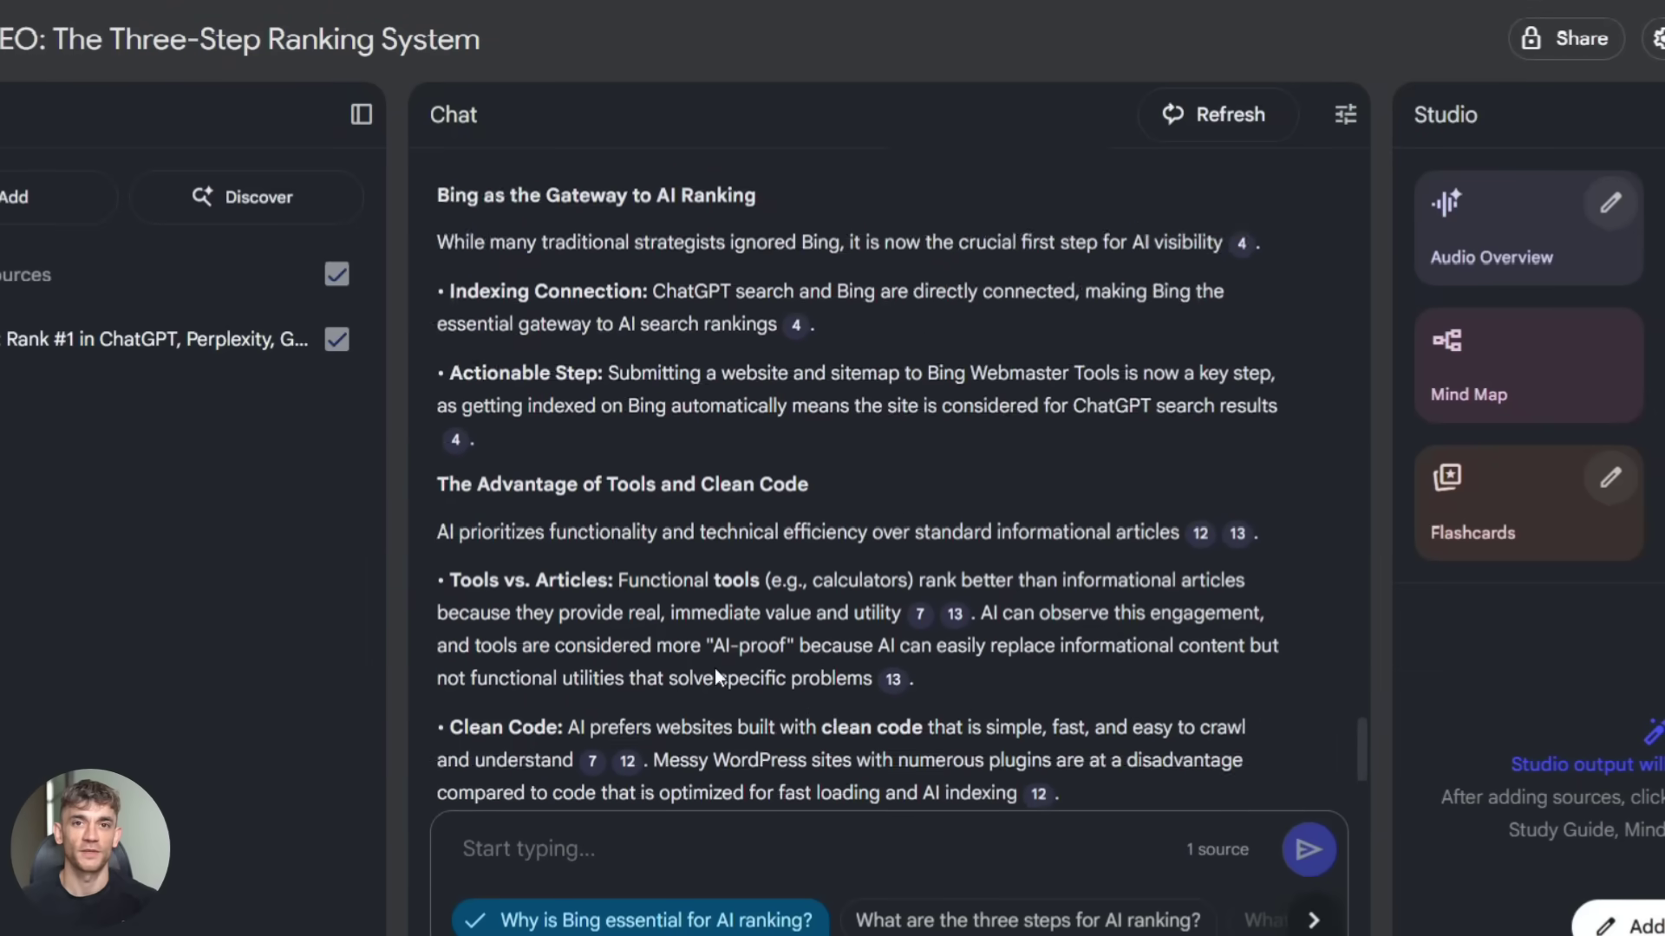
{"action": "scroll", "coordinate": [711, 668], "scroll_direction": "up", "scroll_amount": 15}
{"action": "scroll", "coordinate": [711, 668], "scroll_direction": "down", "scroll_amount": 5}
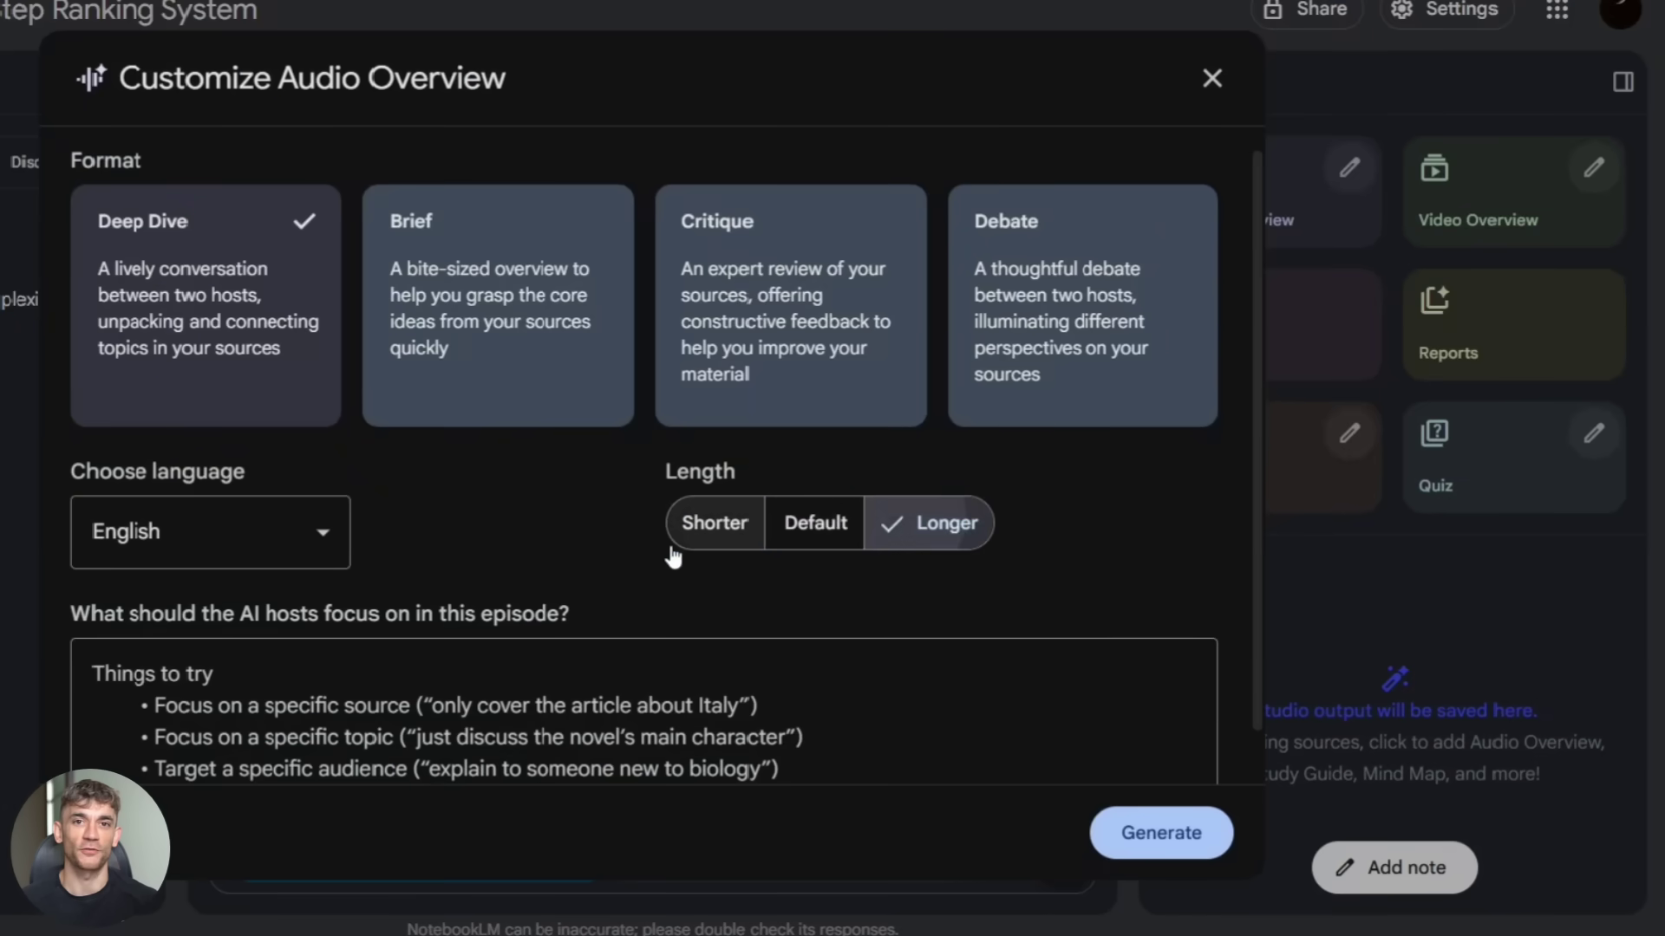
Check the Audio Overview language list and keep it set to English
{"action": "scroll", "coordinate": [328, 612], "scroll_direction": "down", "scroll_amount": 1}
{"action": "left_click", "coordinate": [185, 488]}
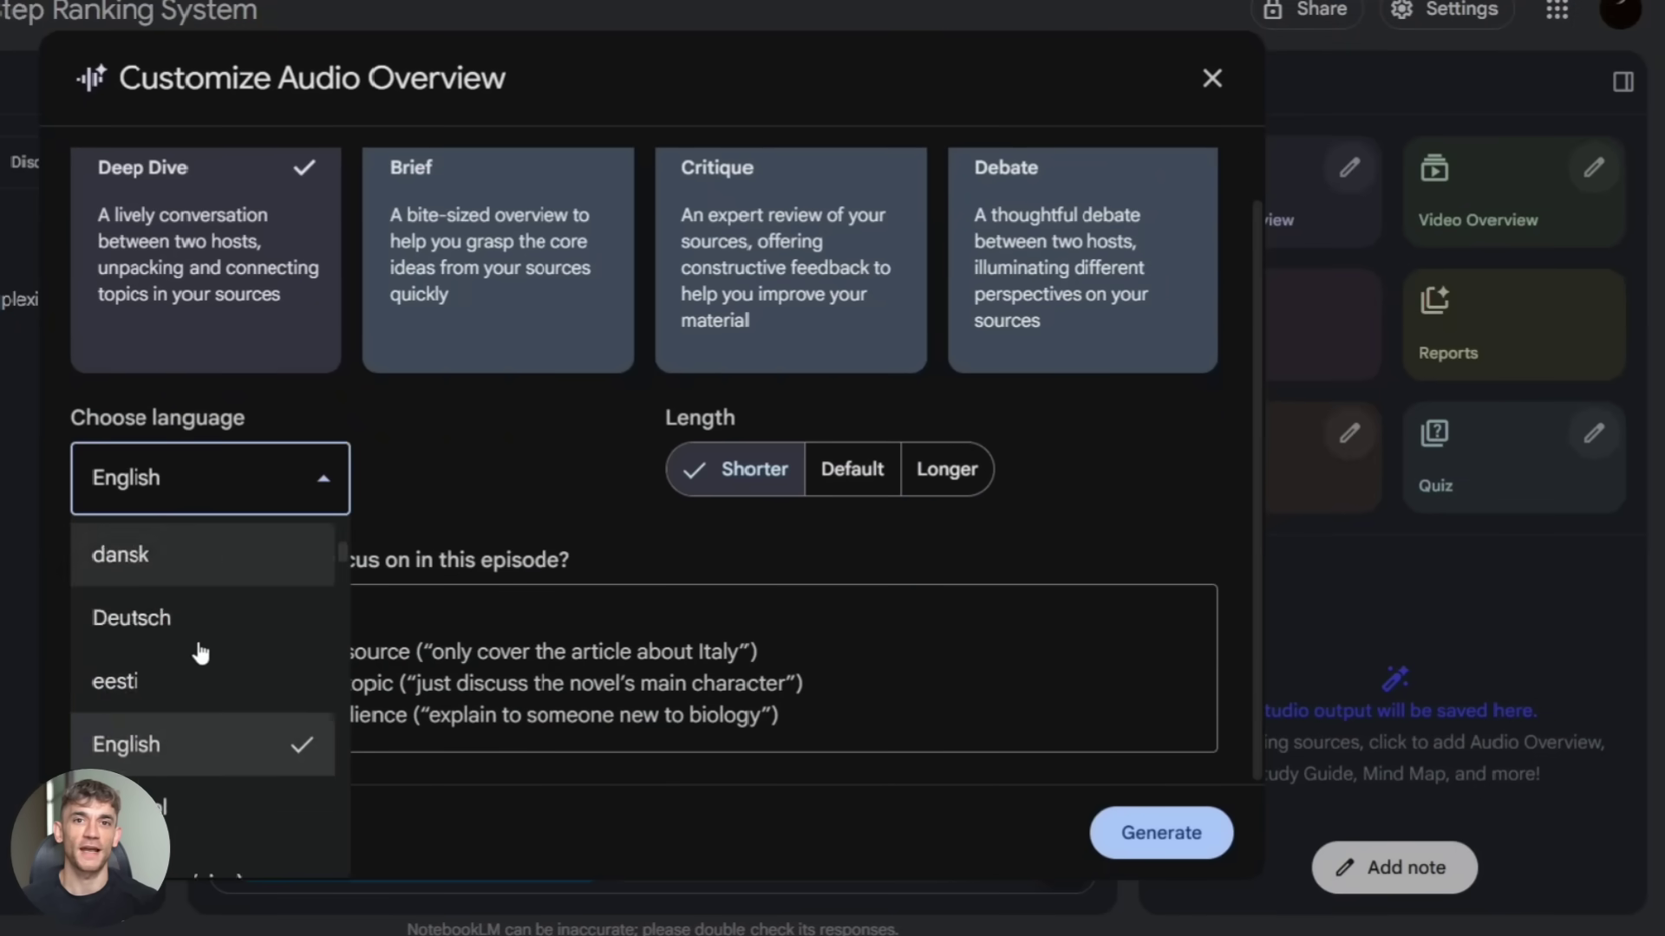
{"action": "scroll", "coordinate": [208, 663], "scroll_direction": "up", "scroll_amount": 3}
{"action": "left_click", "coordinate": [1225, 64]}
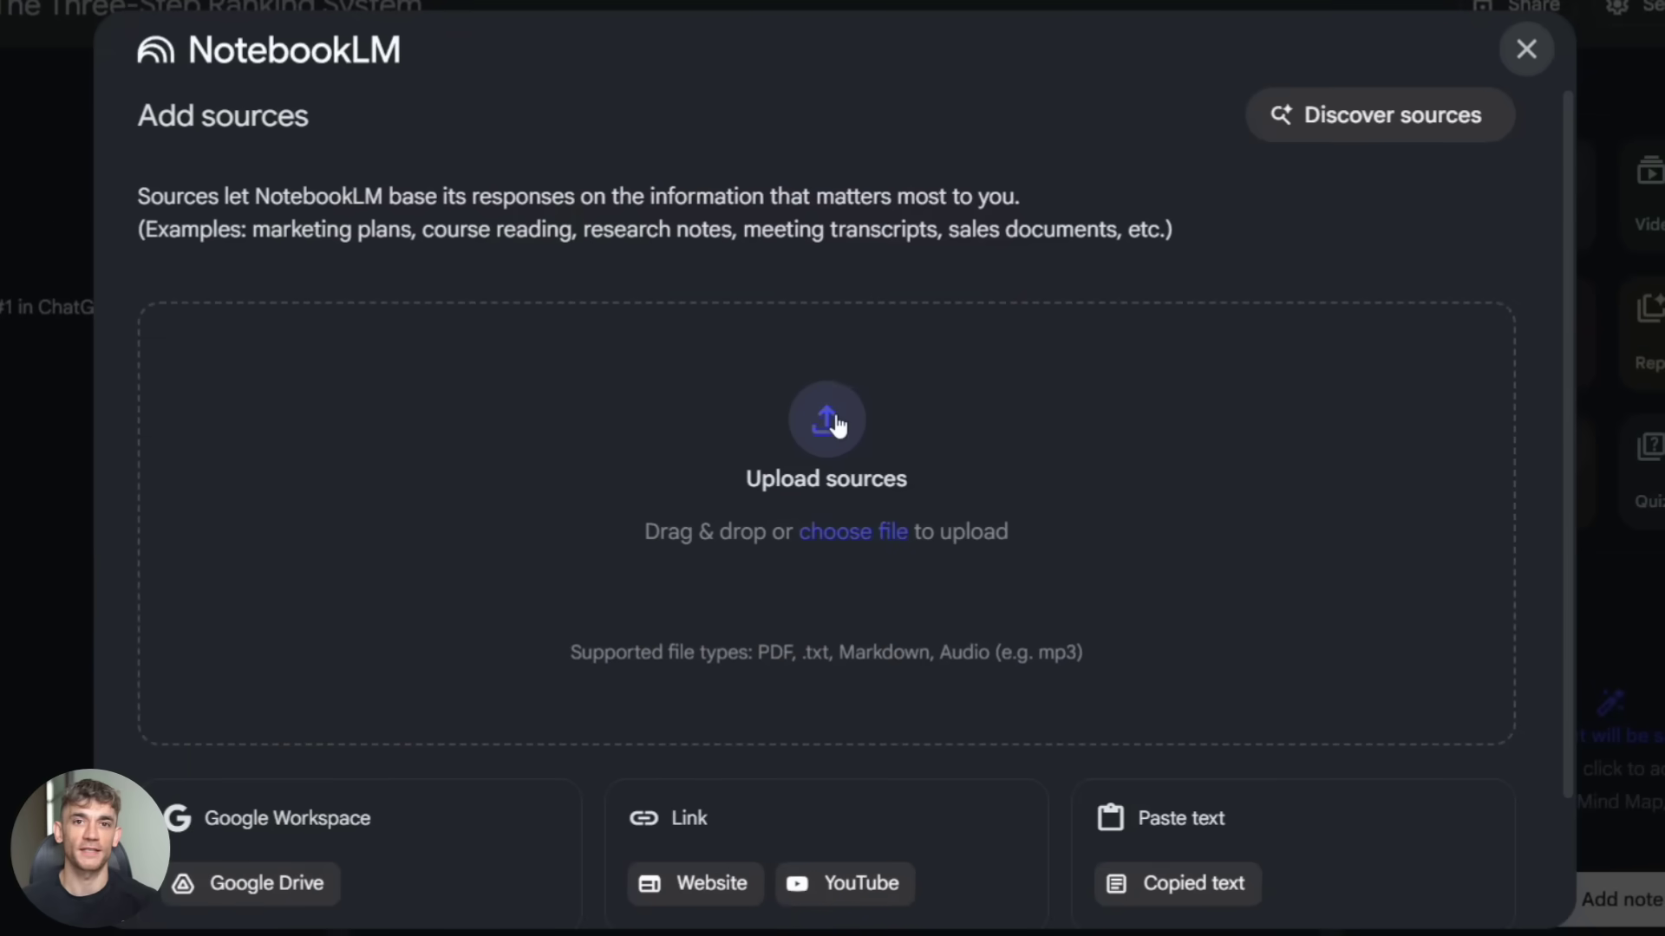
Close Add sources, review the cited answer, and join the AI SEO audio overview interactively
{"action": "left_click", "coordinate": [1510, 77]}
{"action": "scroll", "coordinate": [901, 496], "scroll_direction": "down", "scroll_amount": 1}
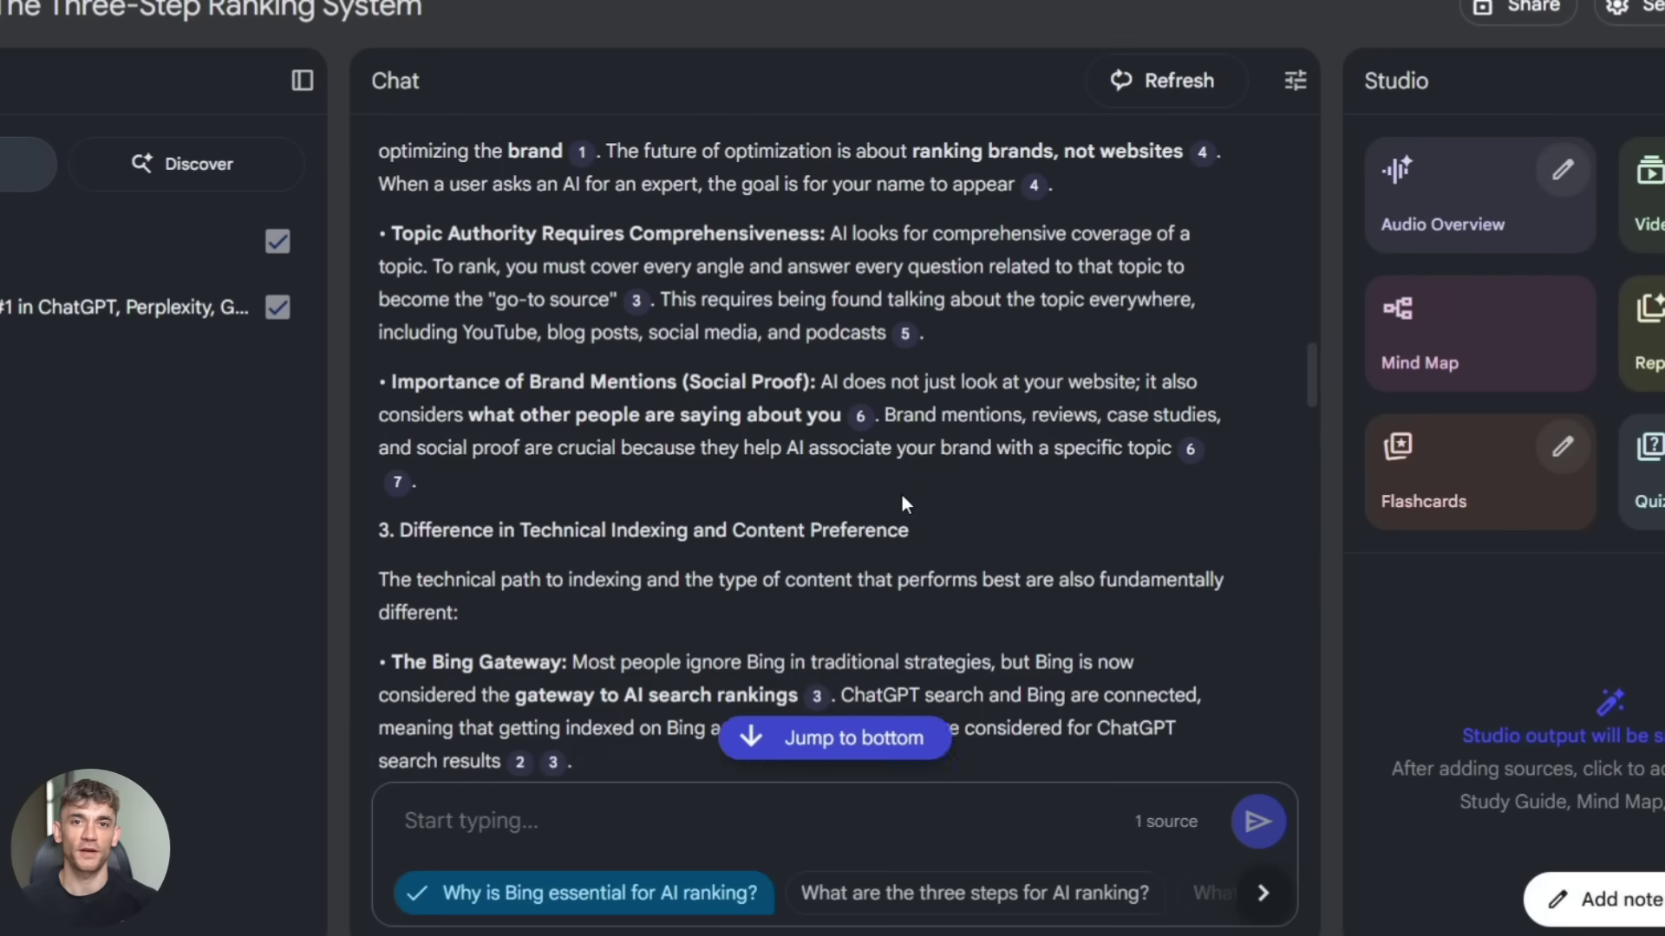
{"action": "scroll", "coordinate": [902, 496], "scroll_direction": "up", "scroll_amount": 15}
{"action": "scroll", "coordinate": [898, 493], "scroll_direction": "down", "scroll_amount": 8}
{"action": "scroll", "coordinate": [897, 482], "scroll_direction": "down", "scroll_amount": 15}
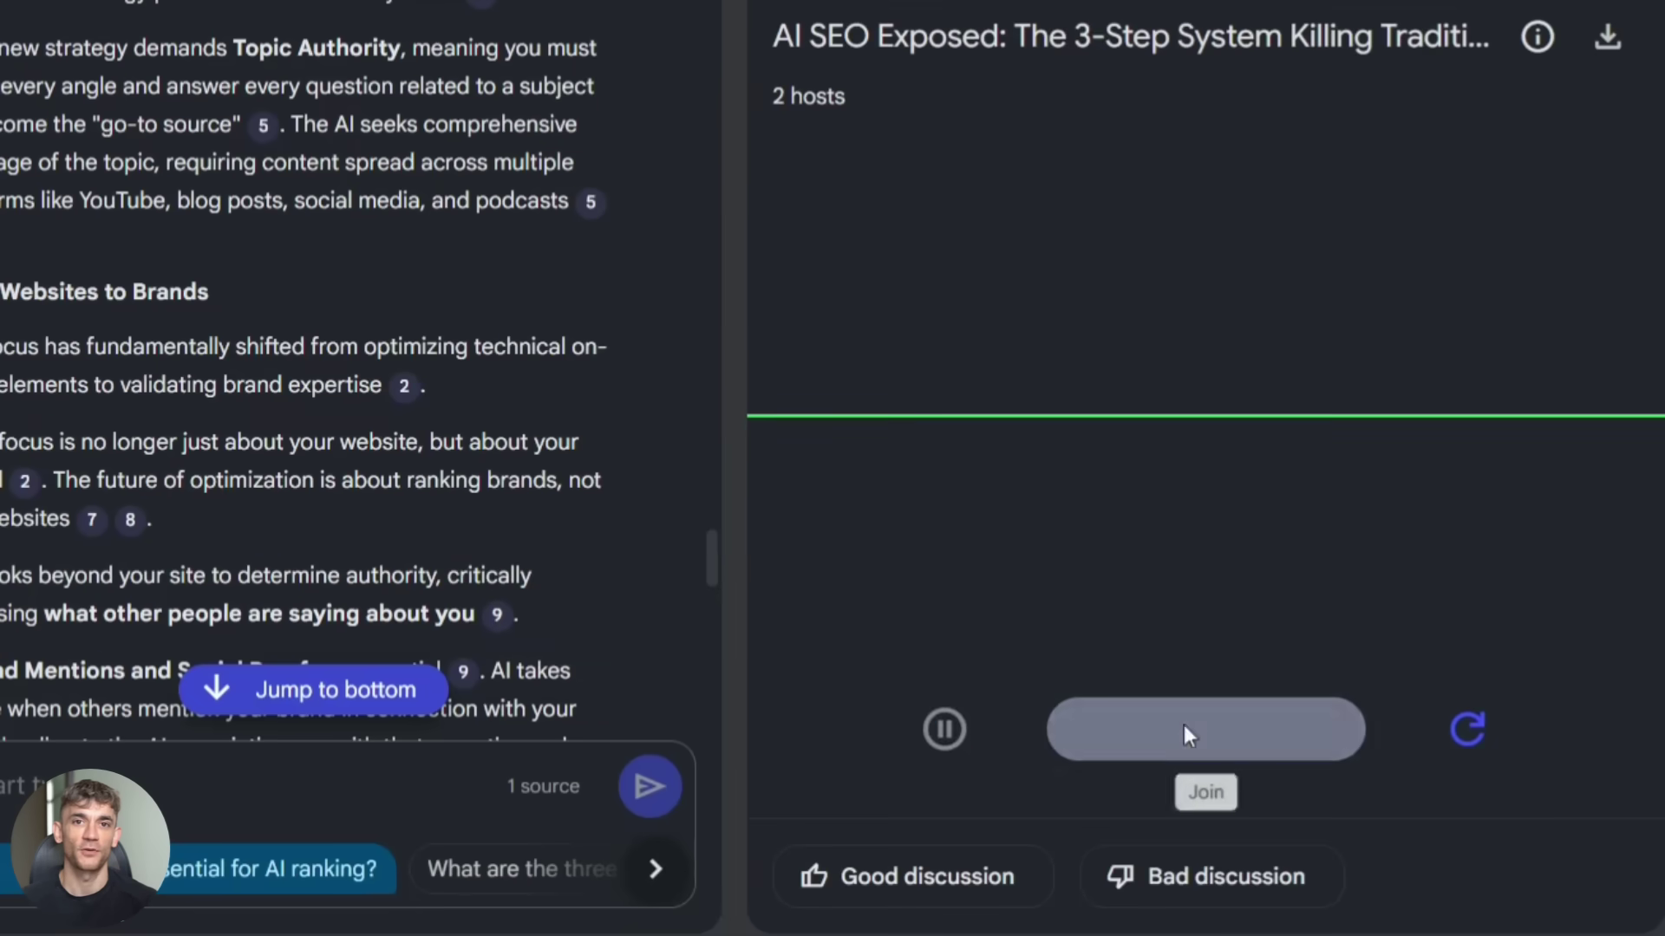
{"action": "left_click", "coordinate": [1188, 734]}
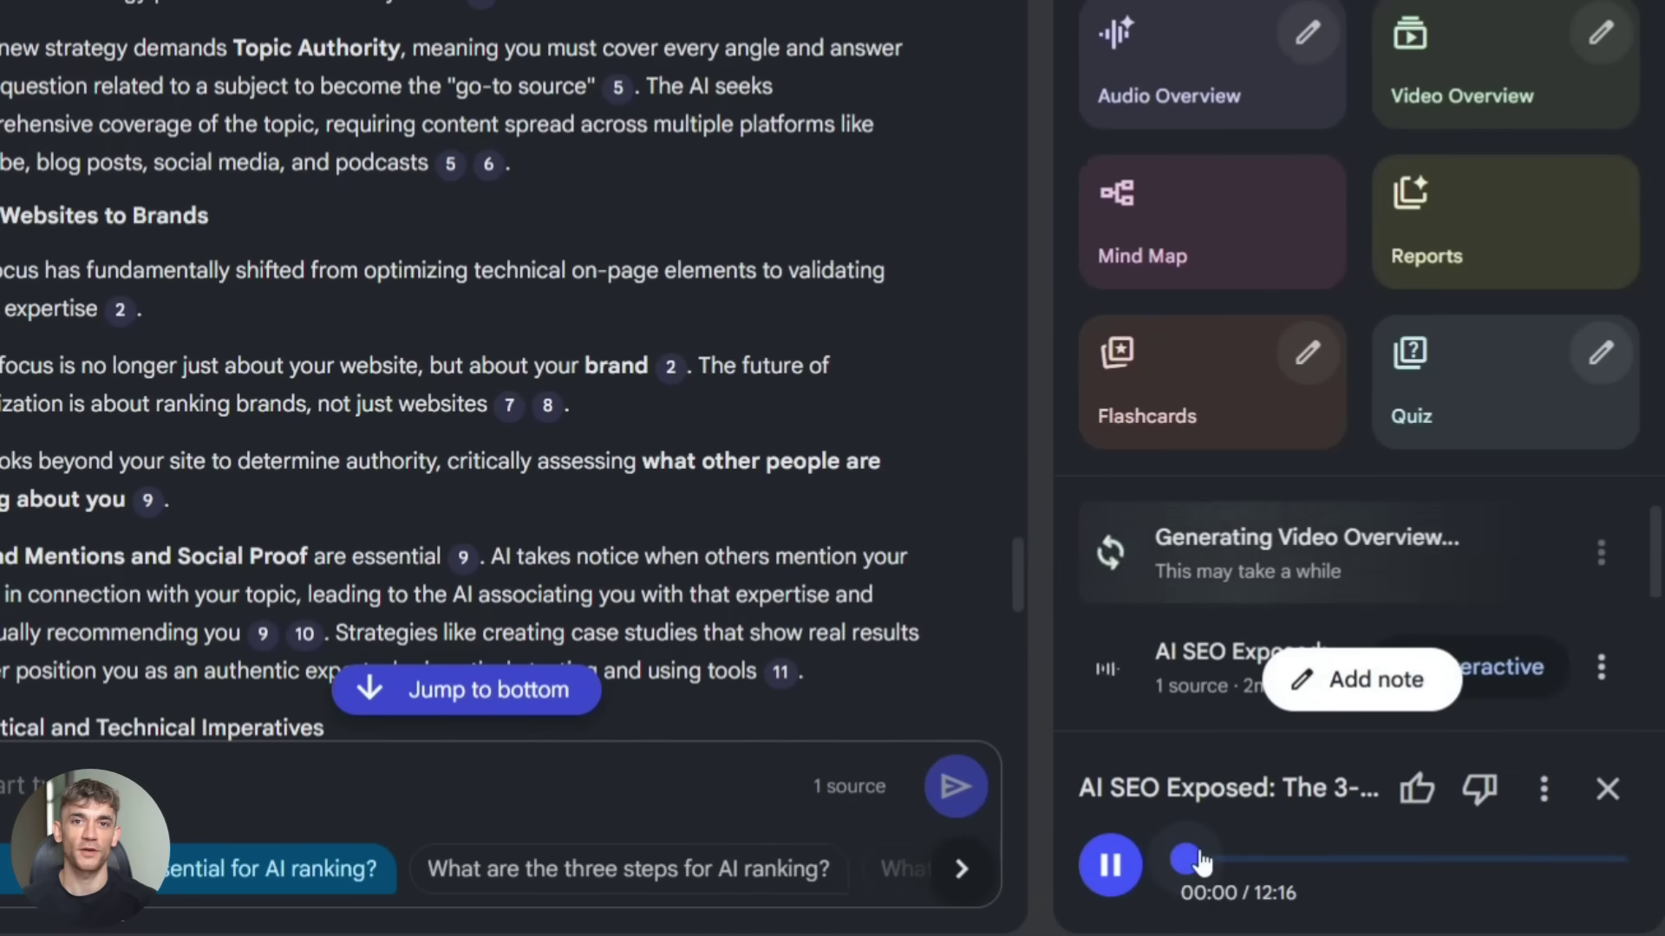
Skip ahead in the current audio overview's playback
{"action": "left_click_drag", "start_coordinate": [1201, 861], "coordinate": [1474, 876]}
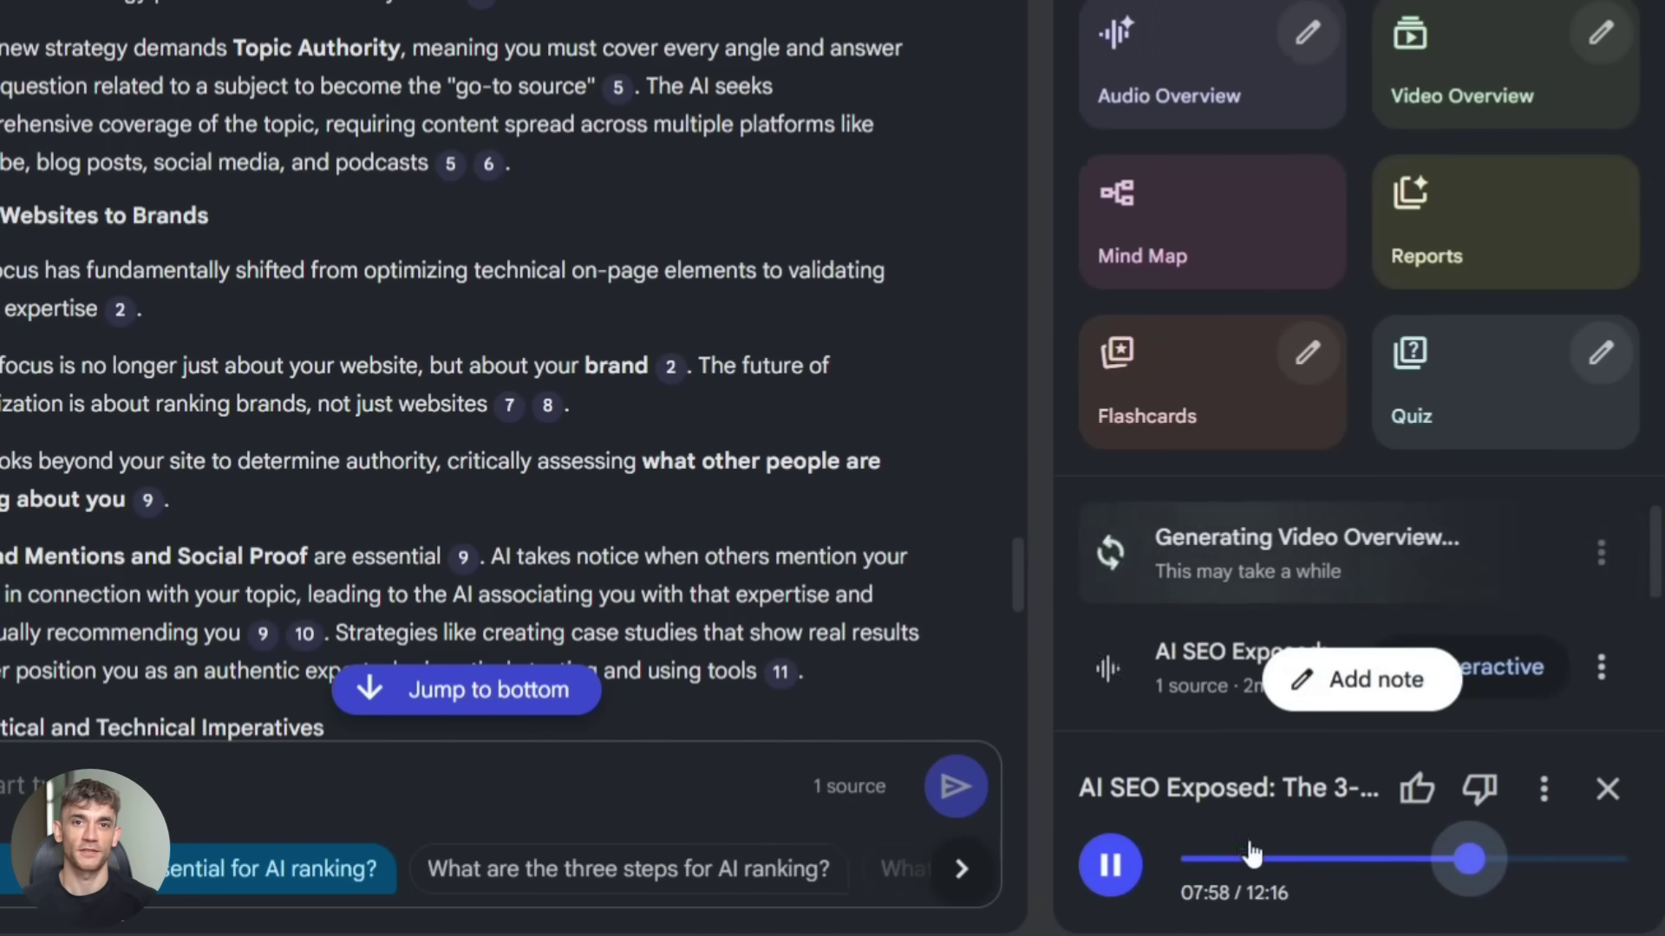
{"action": "left_click", "coordinate": [1533, 861]}
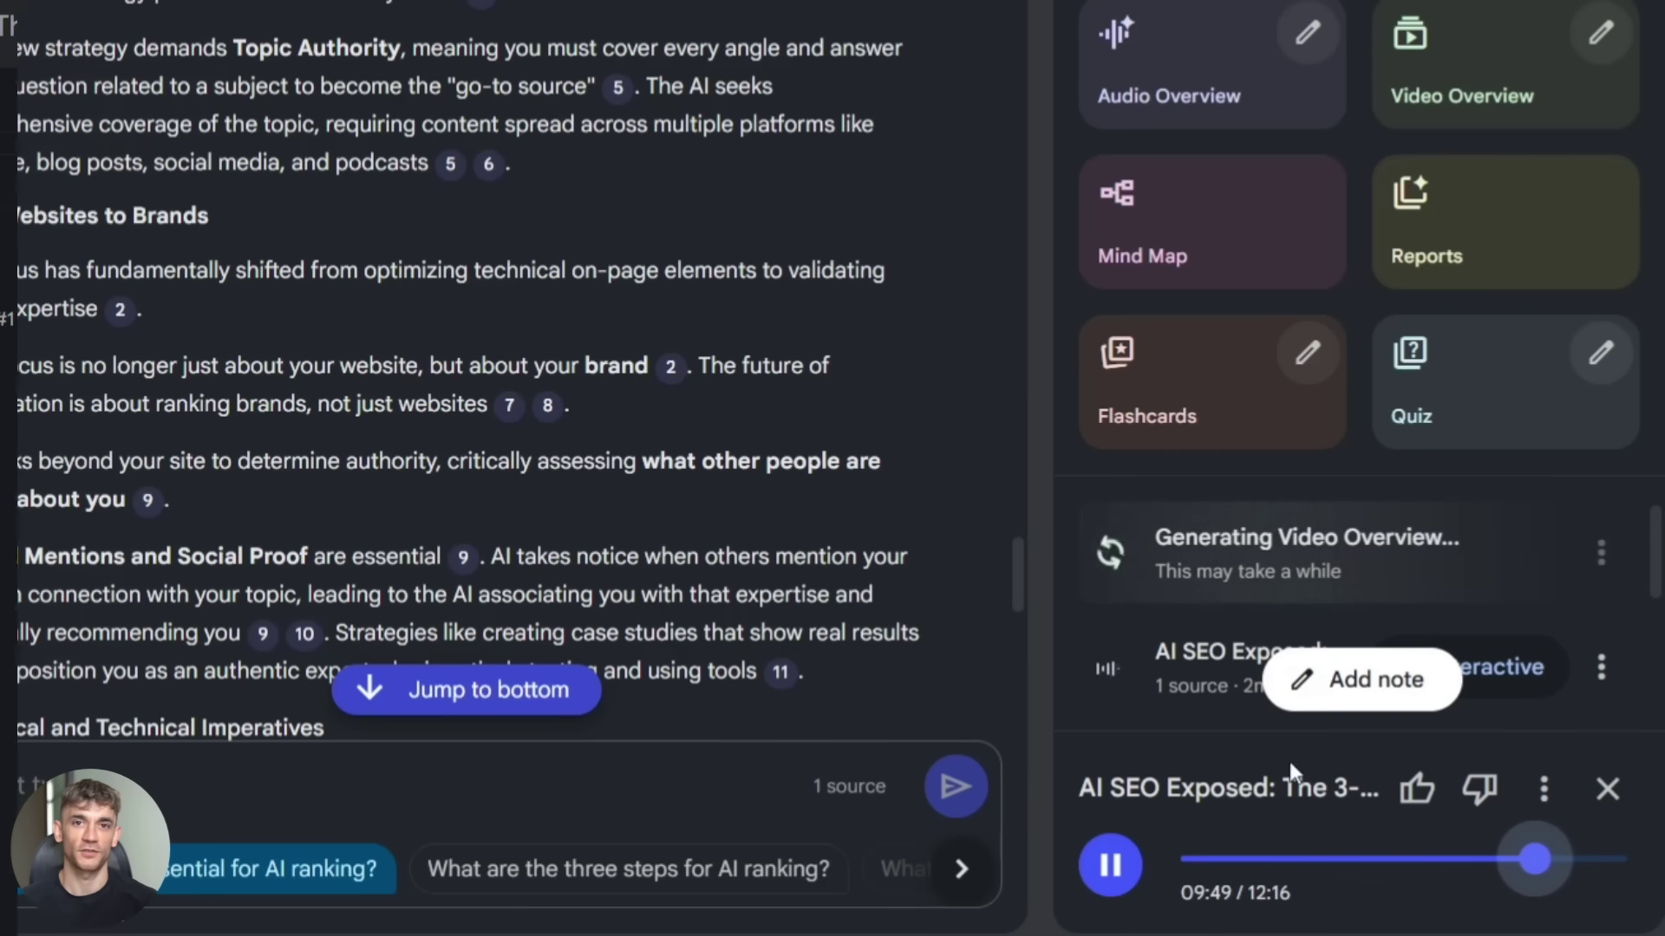
{"action": "left_click", "coordinate": [364, 552]}
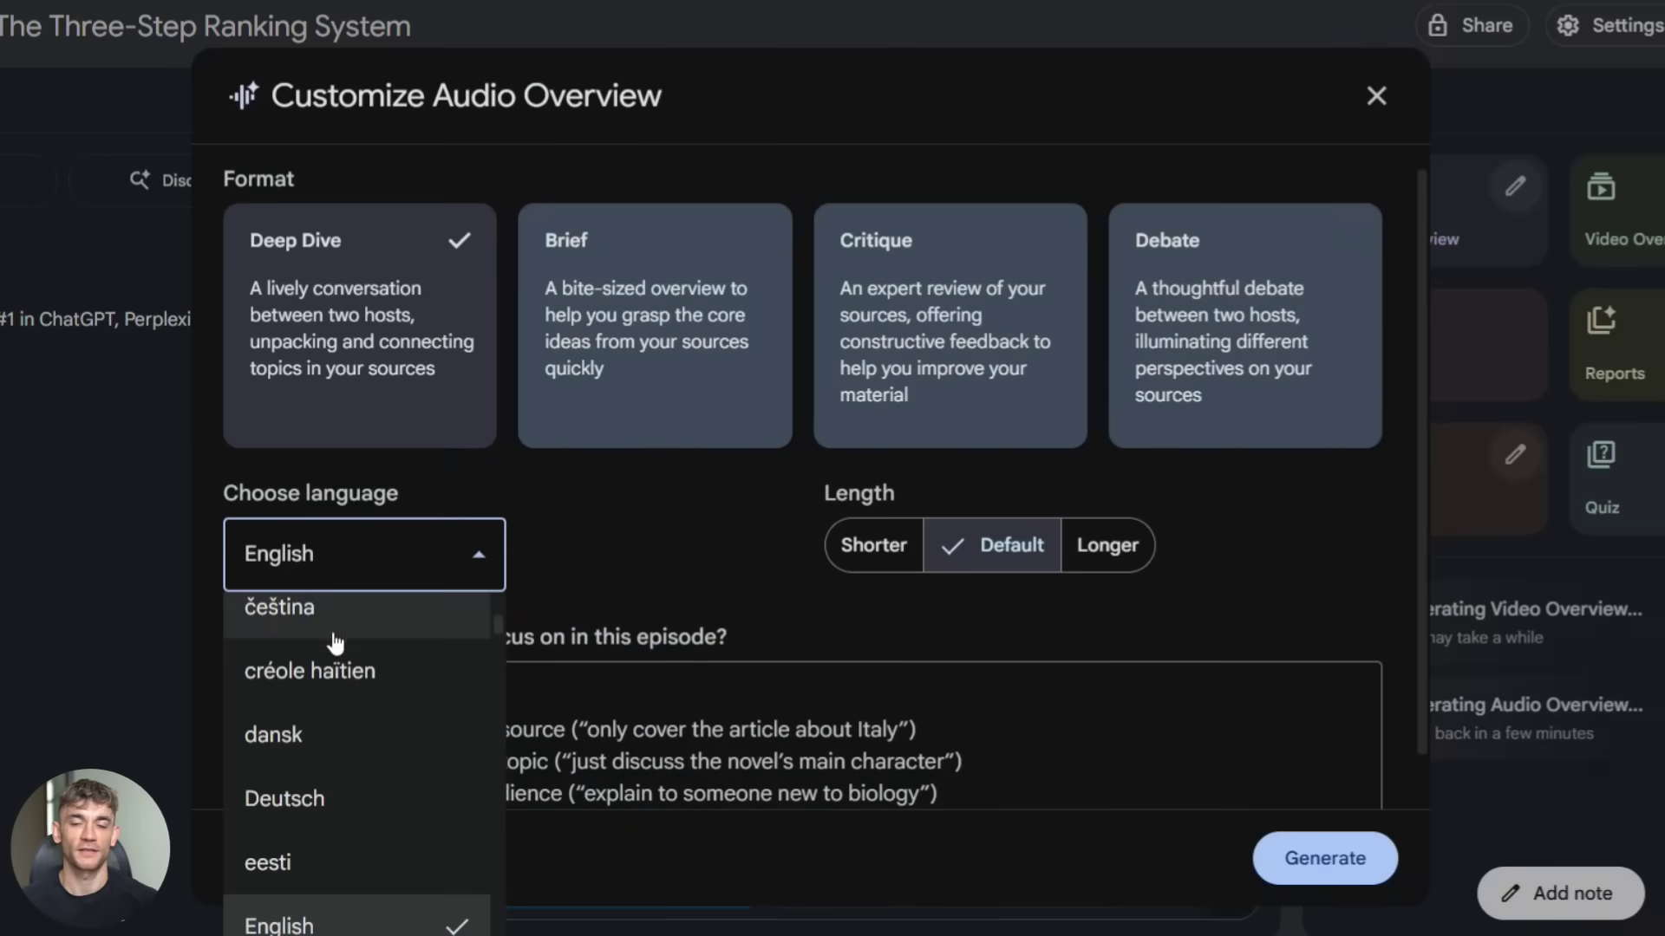
{"action": "left_click", "coordinate": [328, 927]}
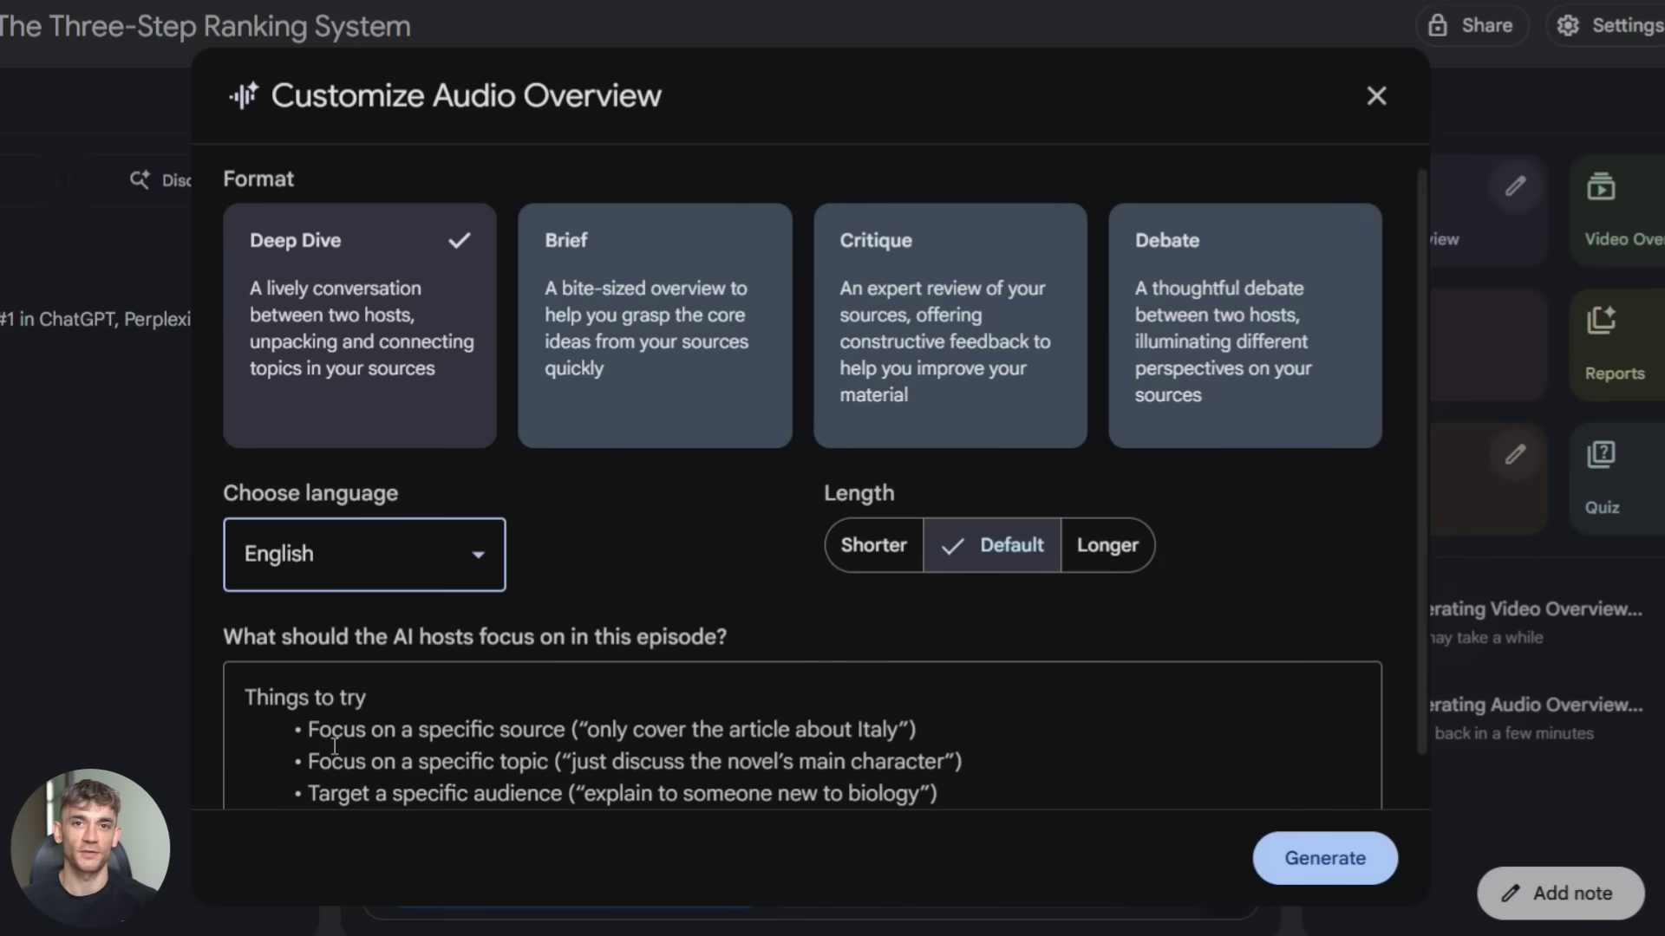
Set the Deep Dive audio overview language to español and generate it
{"action": "left_click", "coordinate": [331, 563]}
{"action": "scroll", "coordinate": [357, 746], "scroll_direction": "down", "scroll_amount": 10}
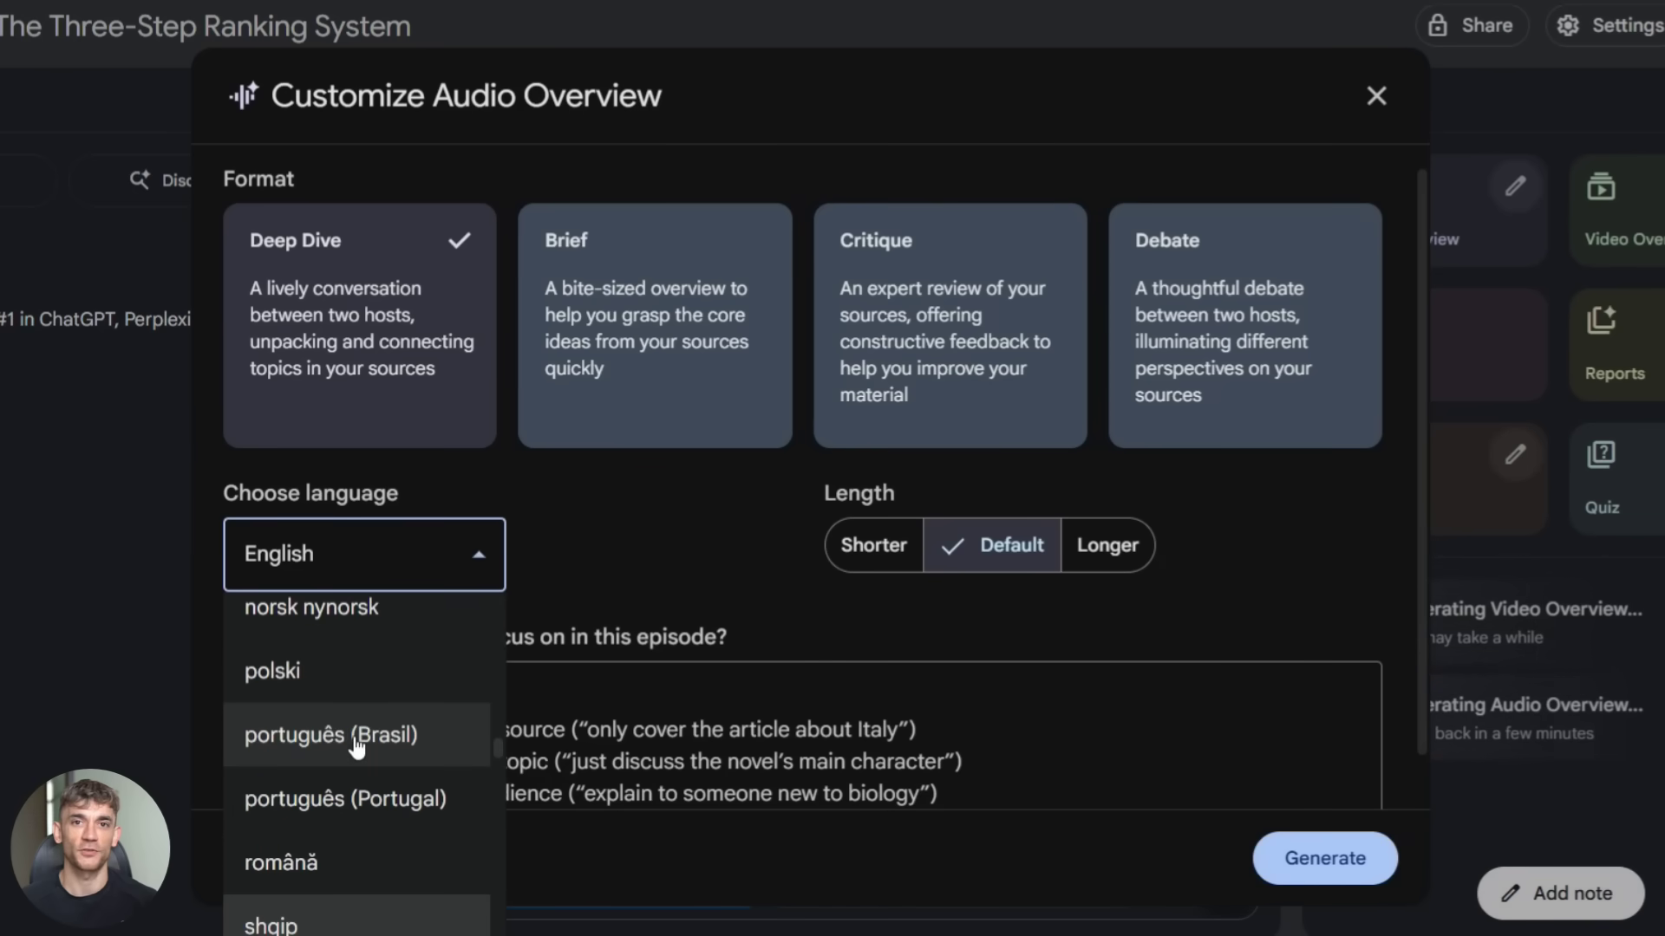
{"action": "scroll", "coordinate": [340, 778], "scroll_direction": "up", "scroll_amount": 10}
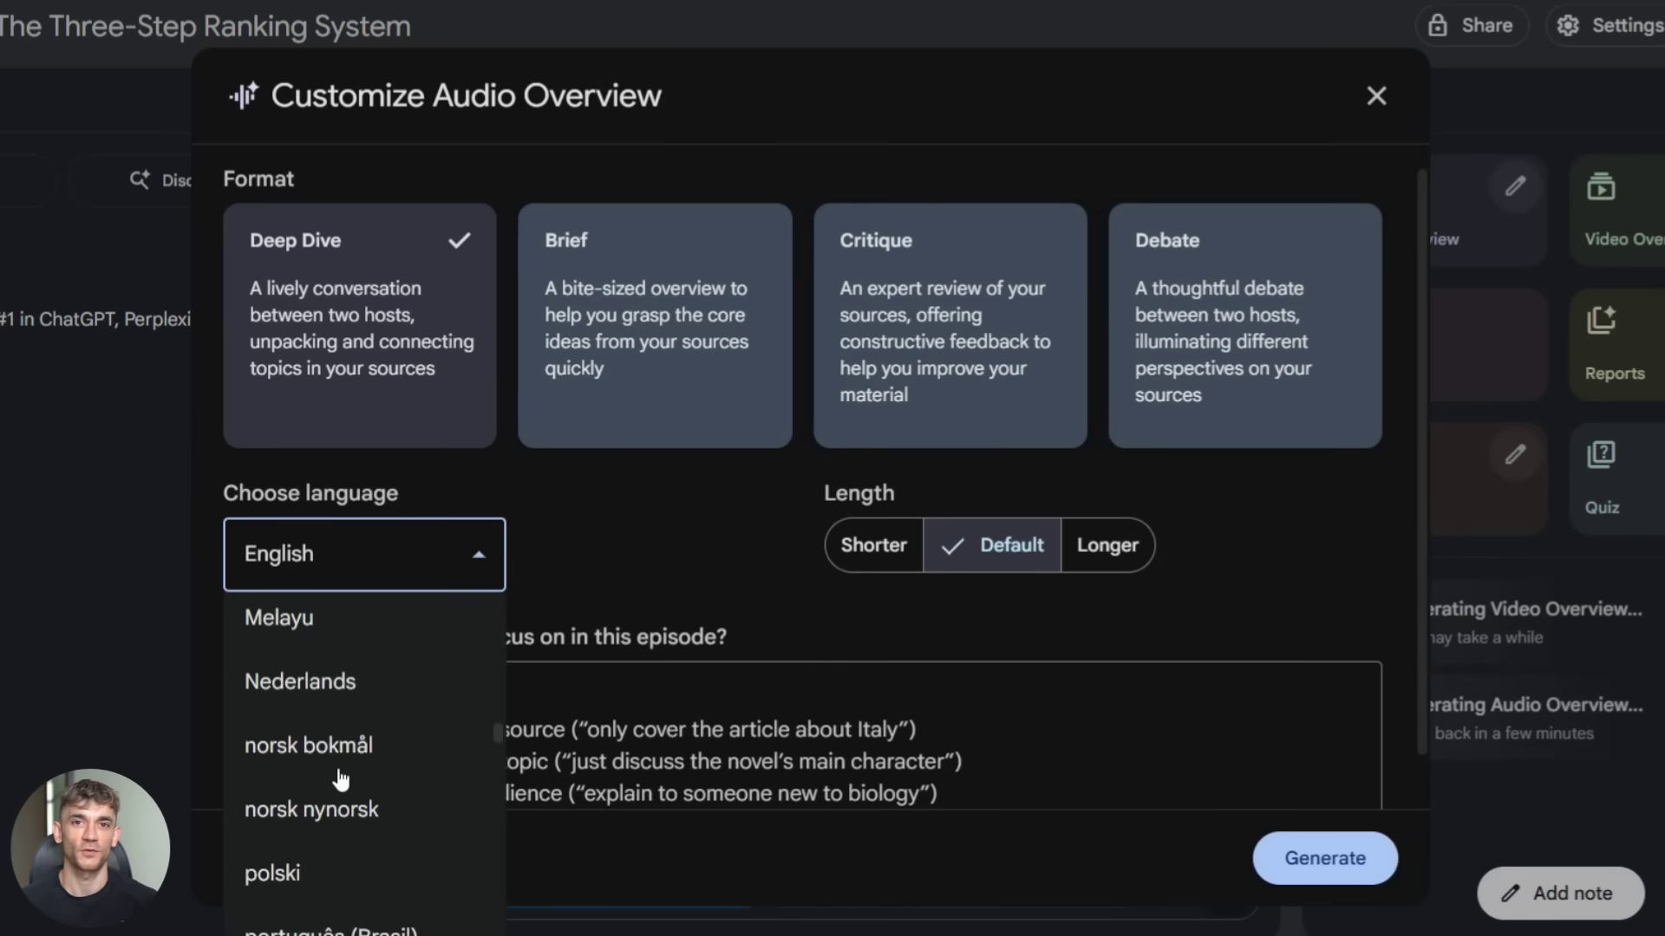
{"action": "left_click", "coordinate": [325, 754]}
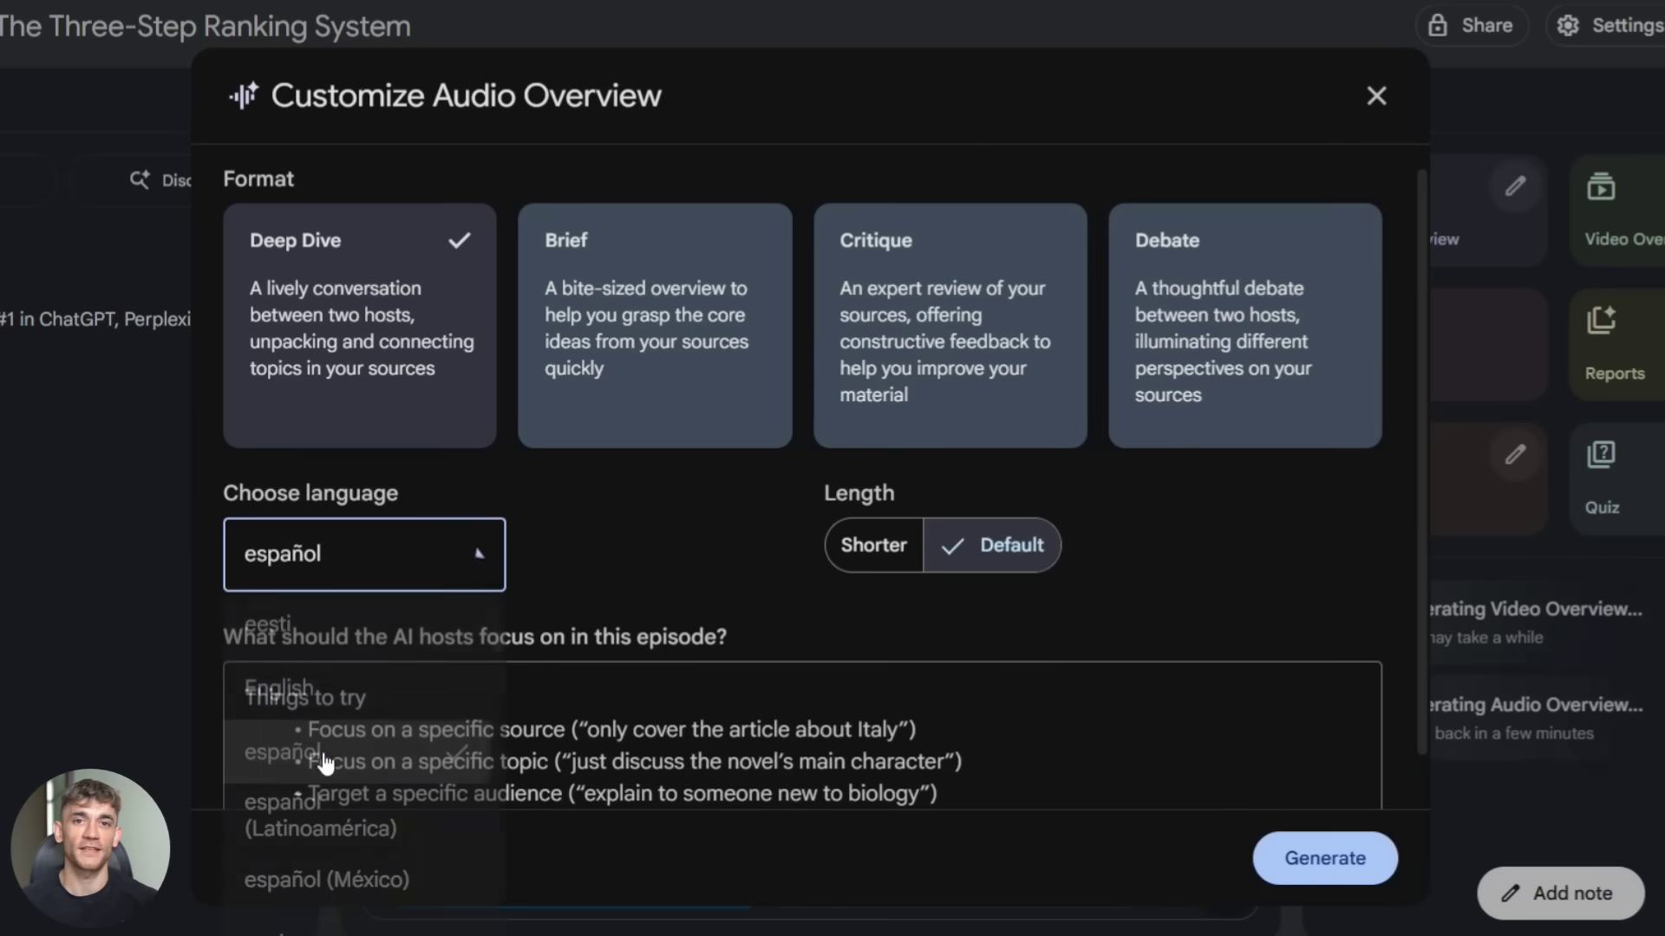
{"action": "left_click", "coordinate": [351, 571]}
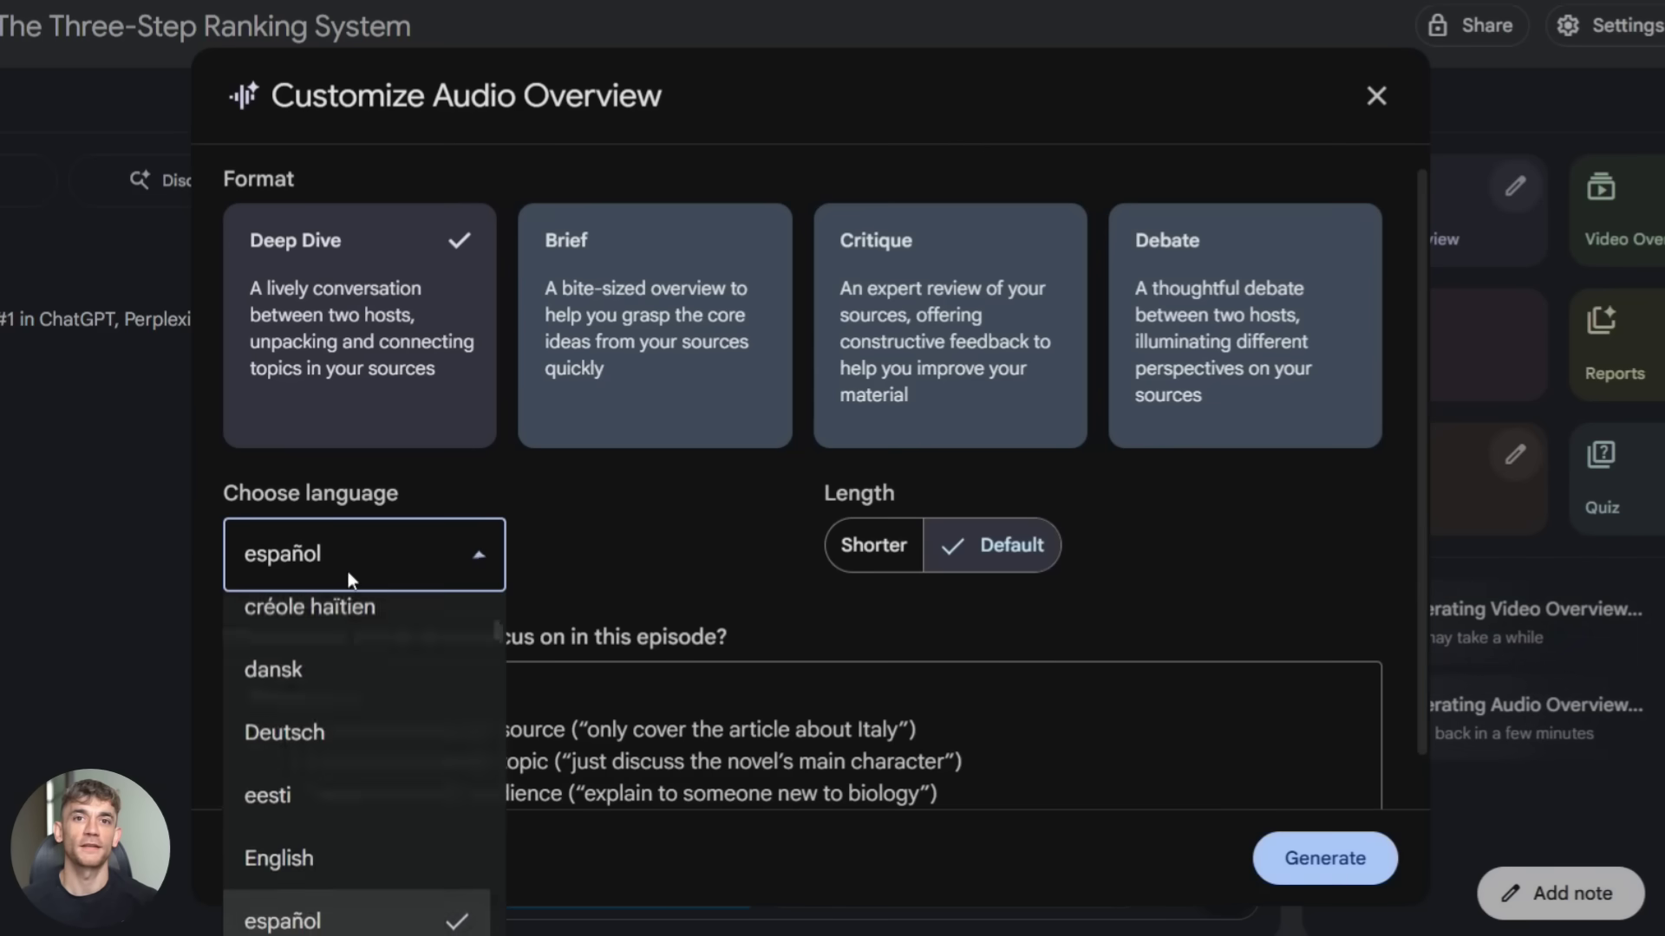
{"action": "scroll", "coordinate": [343, 685], "scroll_direction": "down", "scroll_amount": 2}
{"action": "scroll", "coordinate": [321, 867], "scroll_direction": "up", "scroll_amount": 2}
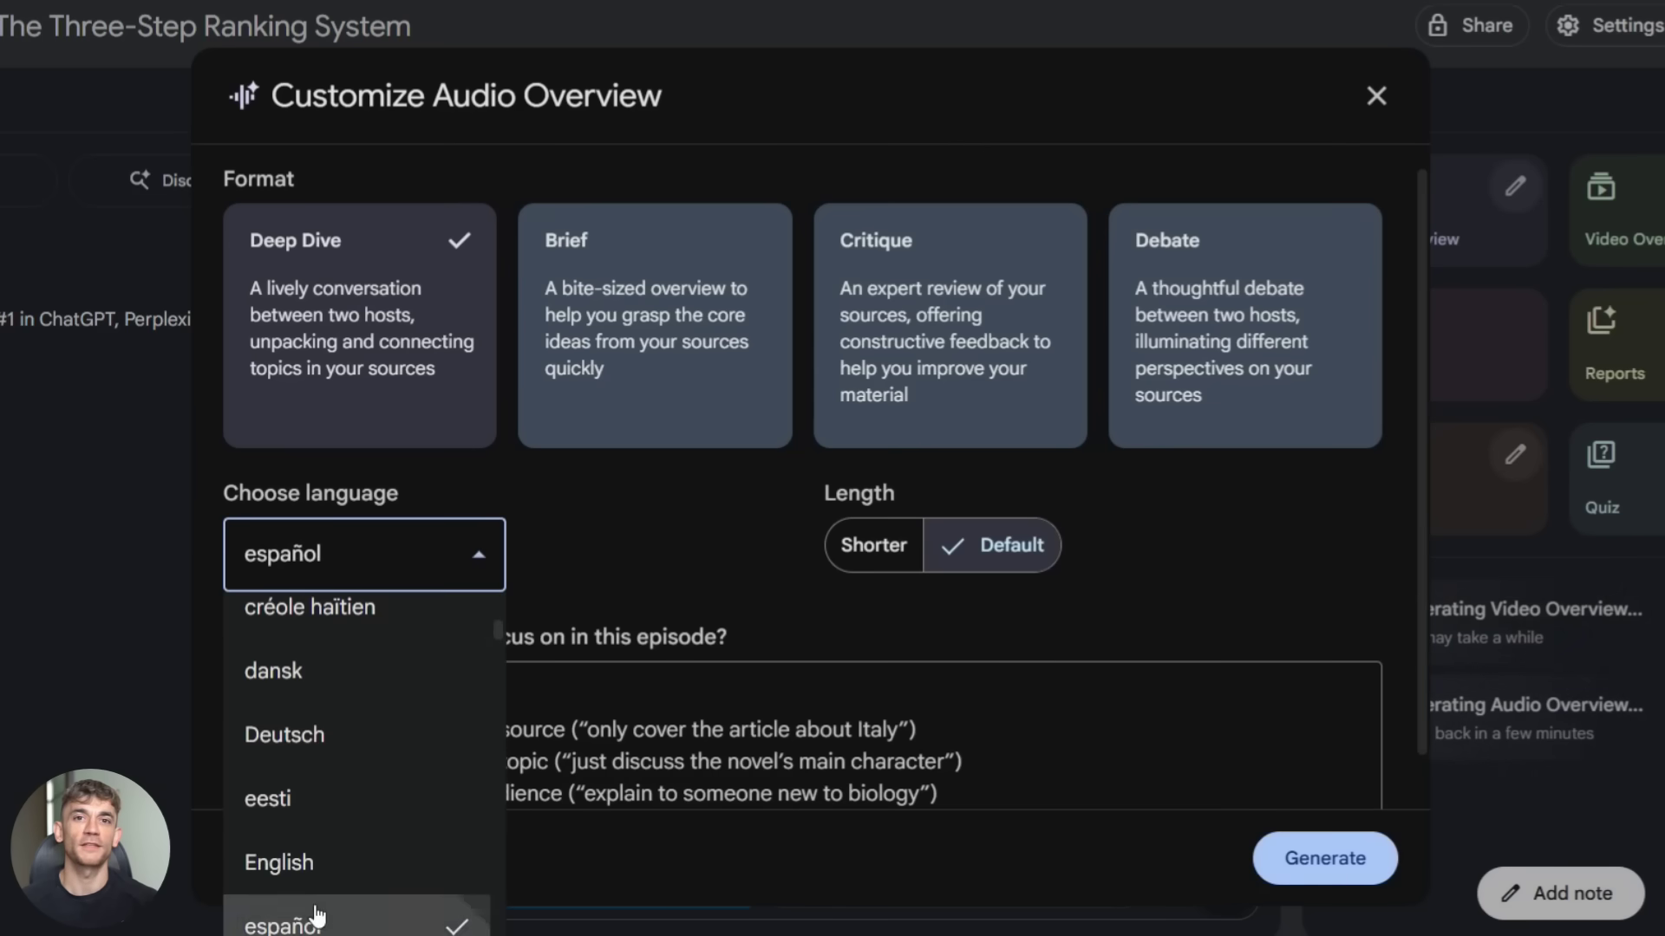
{"action": "left_click", "coordinate": [318, 917]}
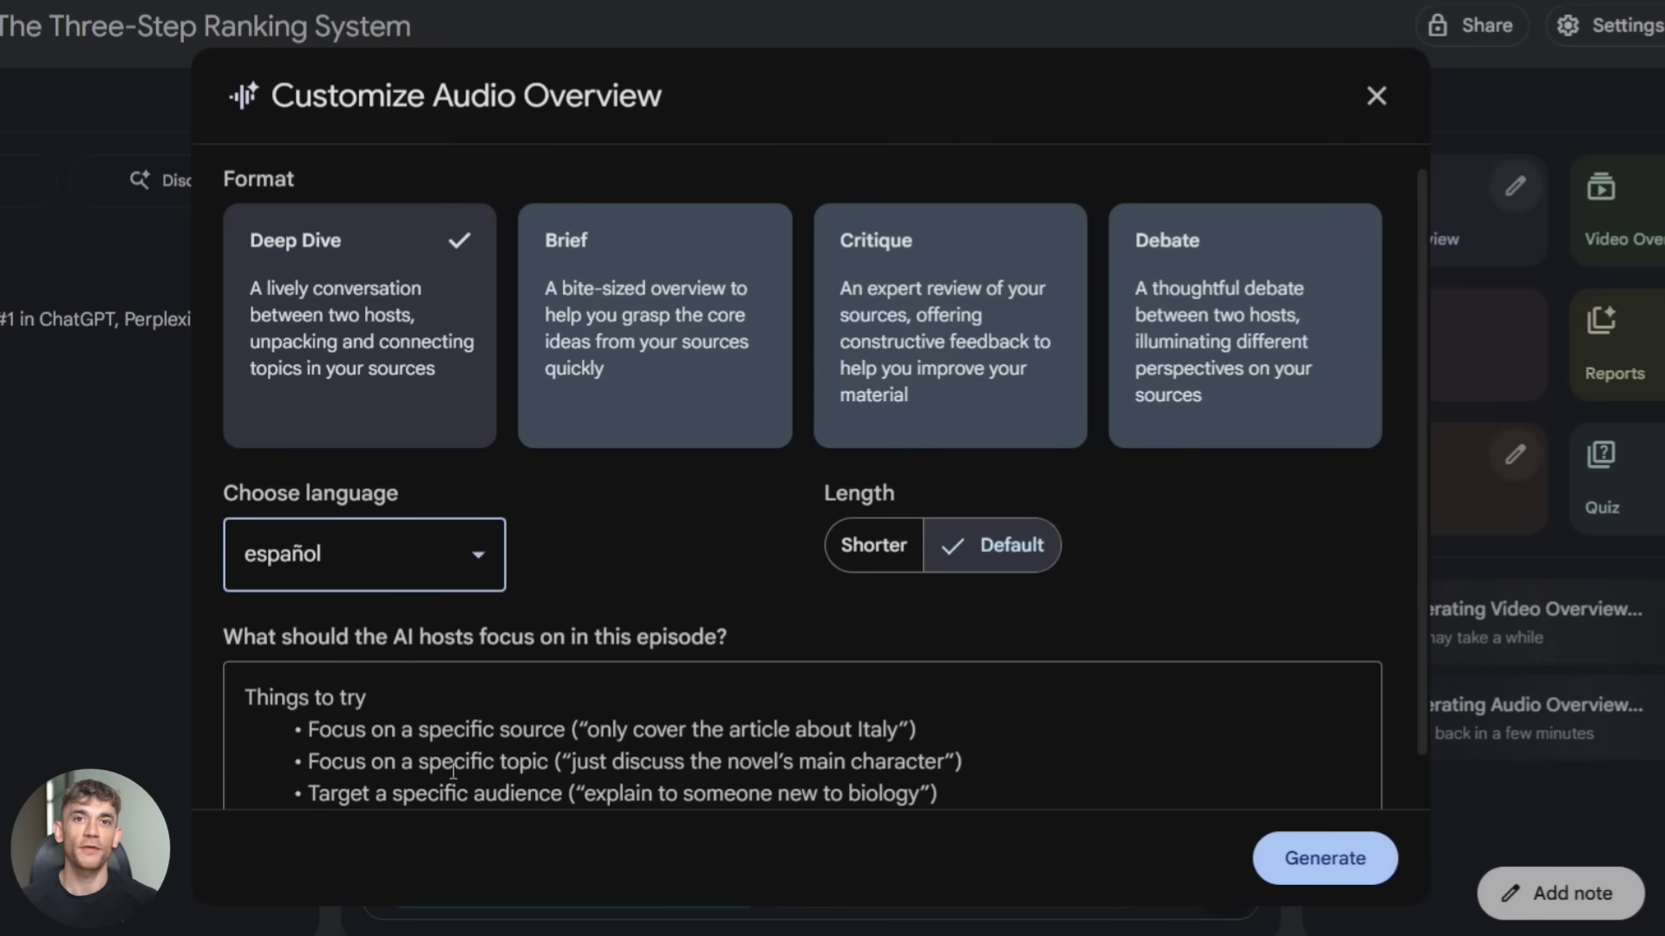
{"action": "left_click", "coordinate": [1324, 867]}
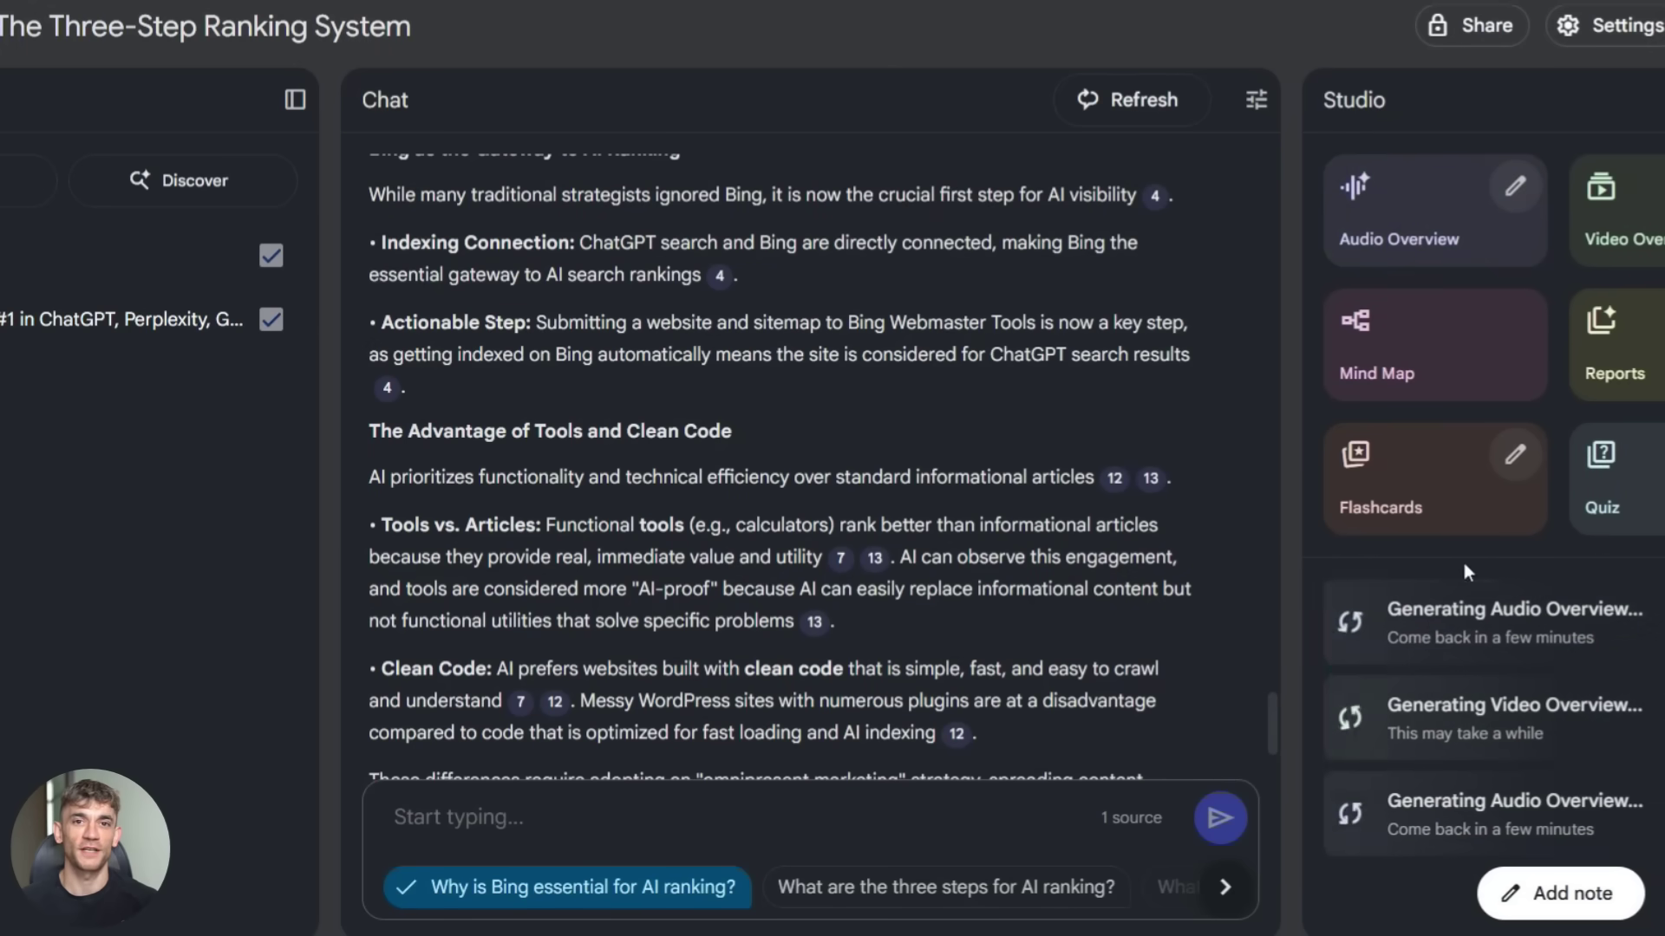
{"action": "scroll", "coordinate": [742, 620], "scroll_direction": "down", "scroll_amount": 2}
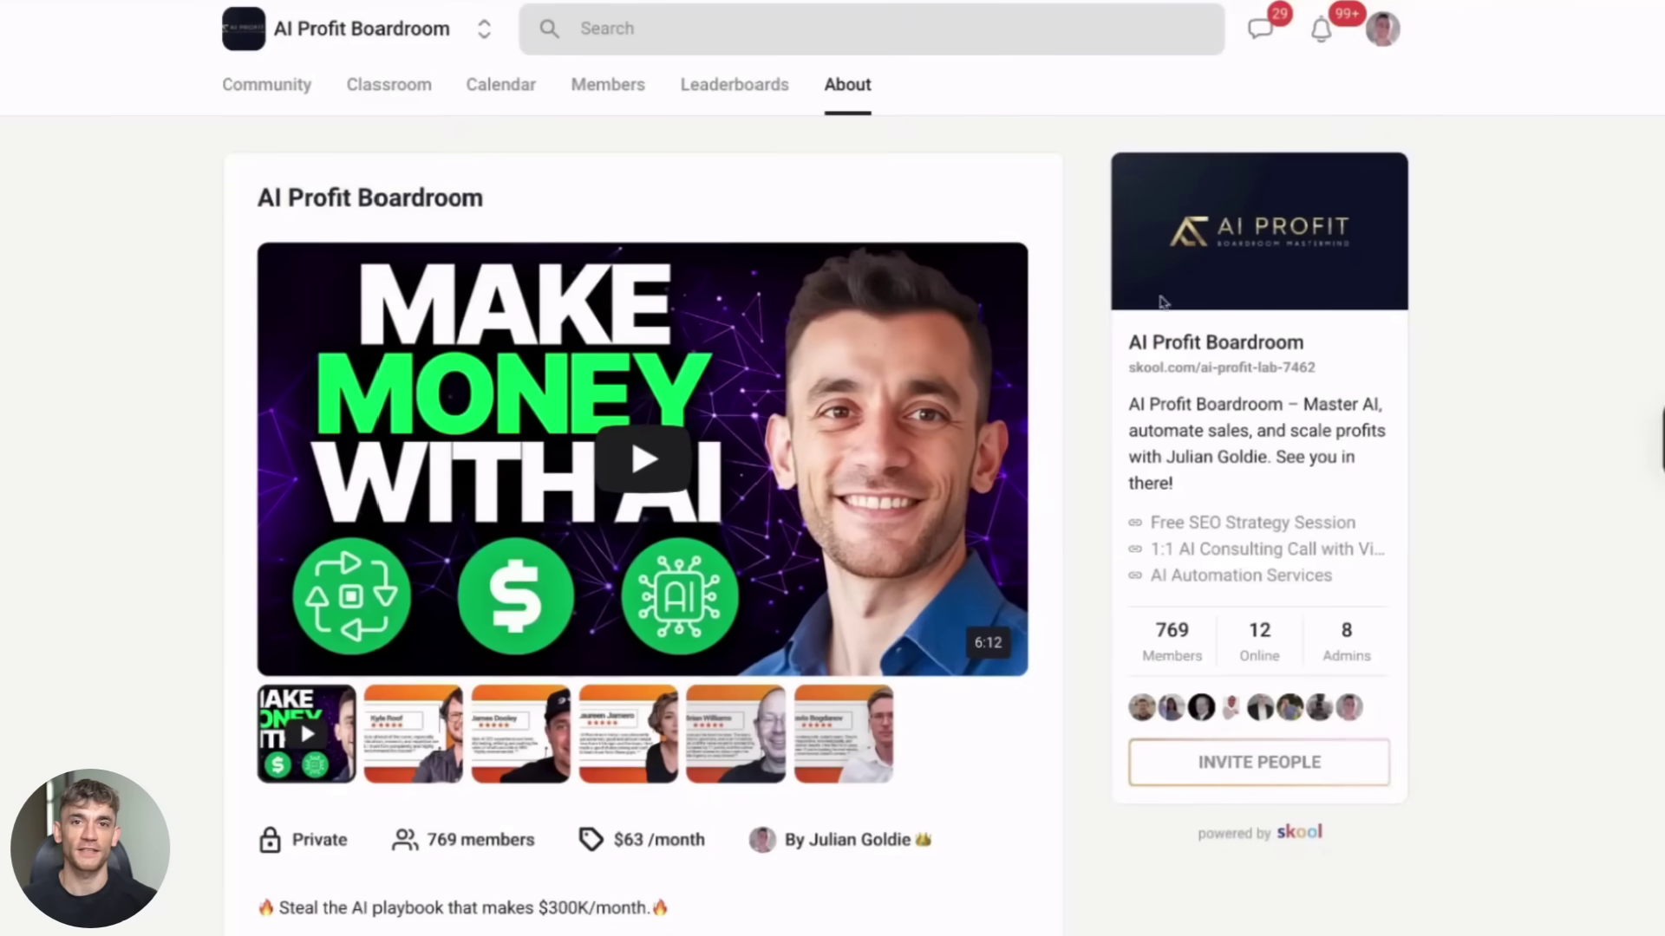
Browse the AI Profit Boardroom Classroom and open the N8N Templates & Workflows course
{"action": "left_click", "coordinate": [389, 84]}
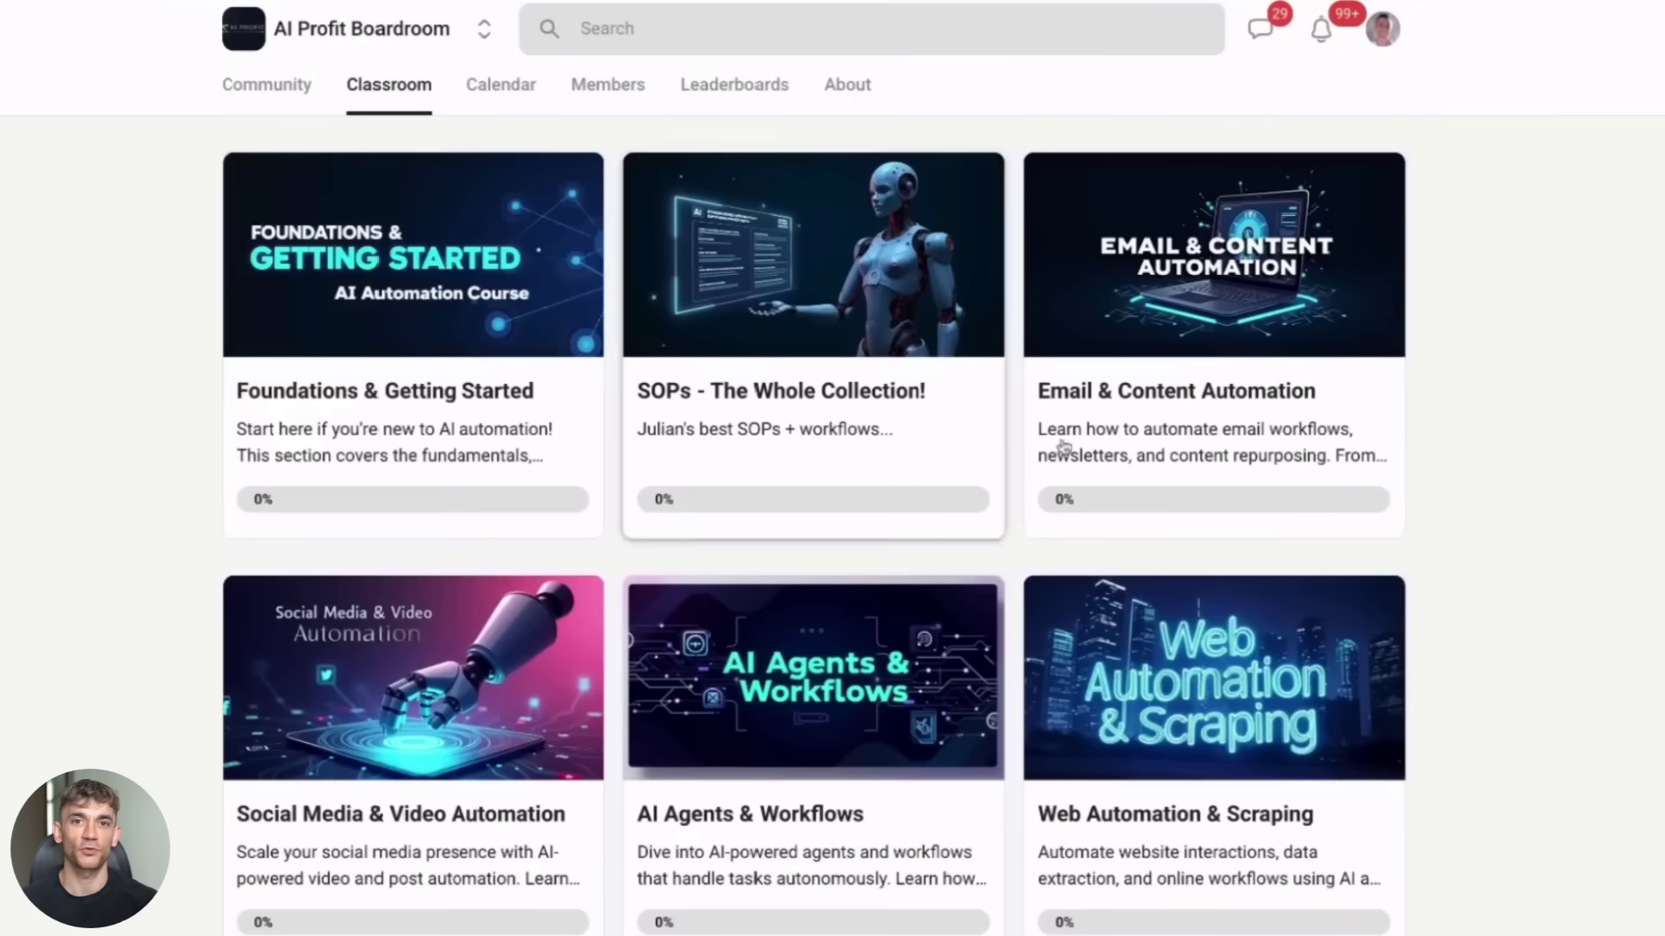
{"action": "scroll", "coordinate": [1075, 486], "scroll_direction": "down", "scroll_amount": 3}
{"action": "scroll", "coordinate": [1111, 542], "scroll_direction": "down", "scroll_amount": 1}
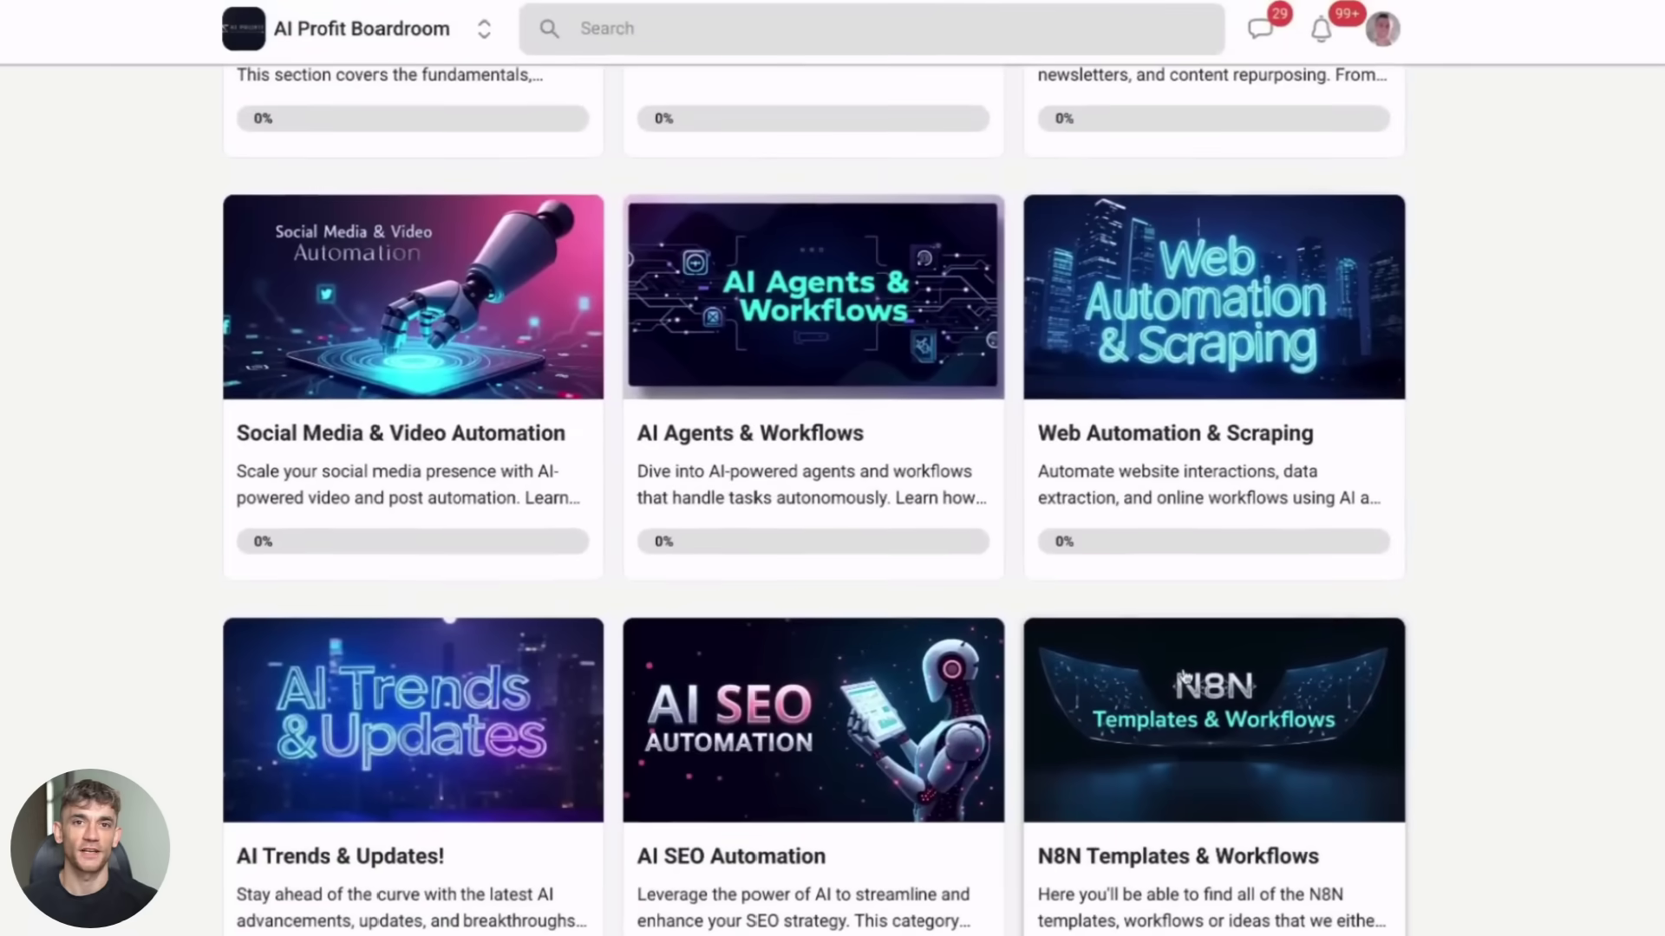
{"action": "left_click", "coordinate": [1184, 678]}
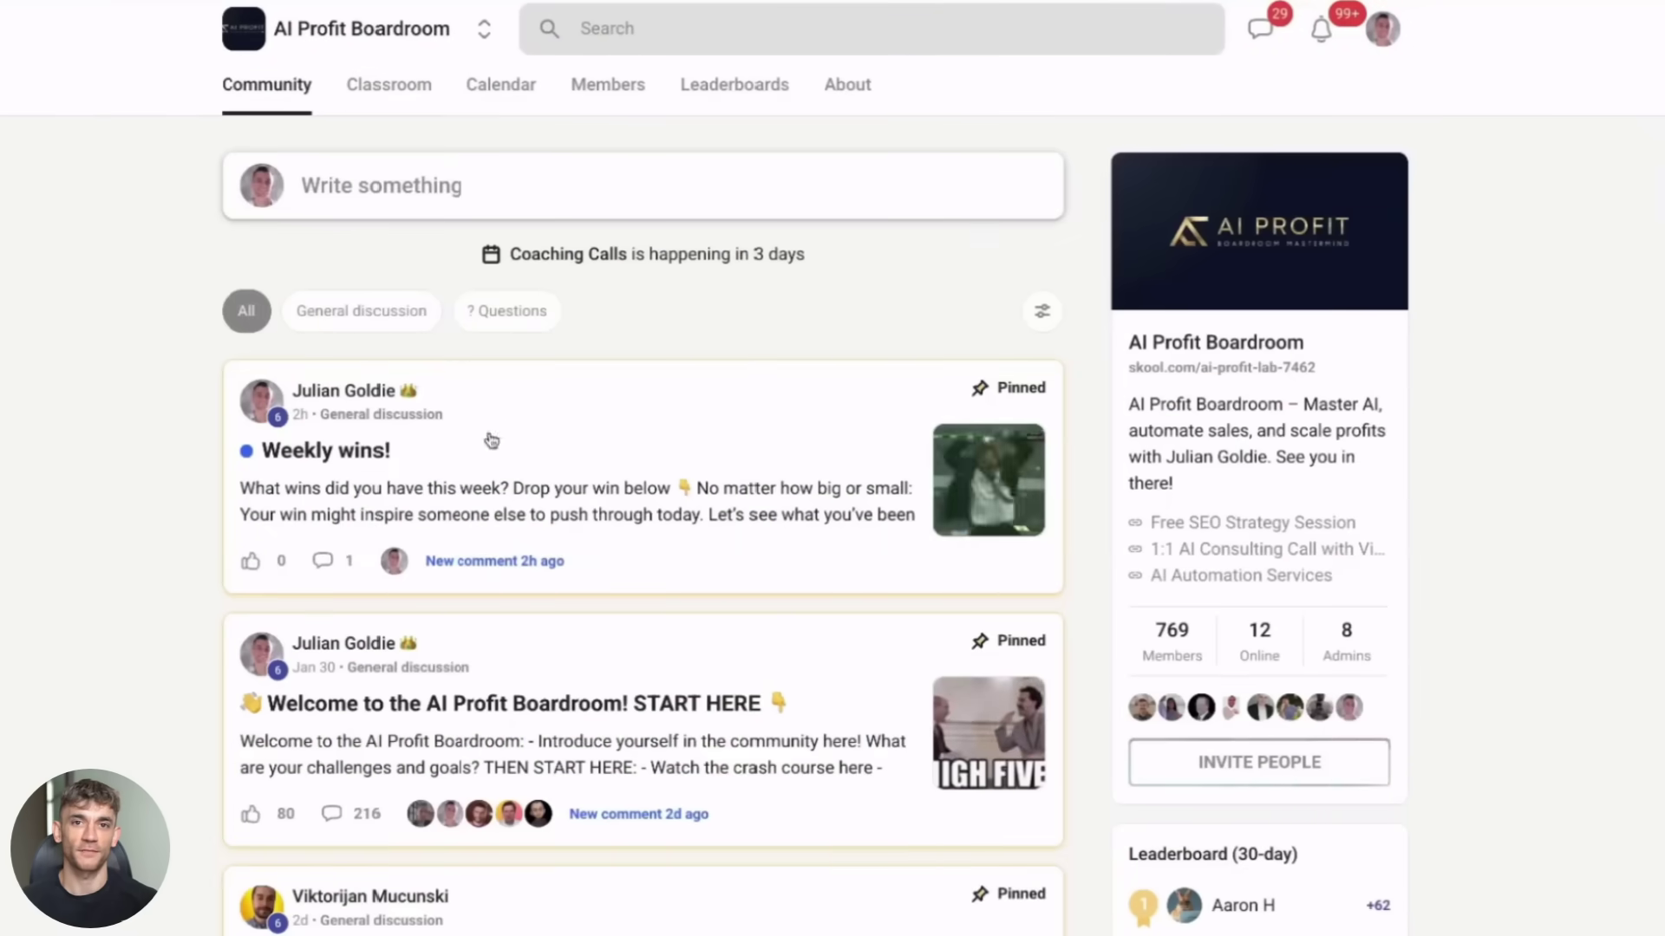
Peek at Weekly wins!, then open the START HERE welcome post and read its comments
{"action": "left_click", "coordinate": [709, 459]}
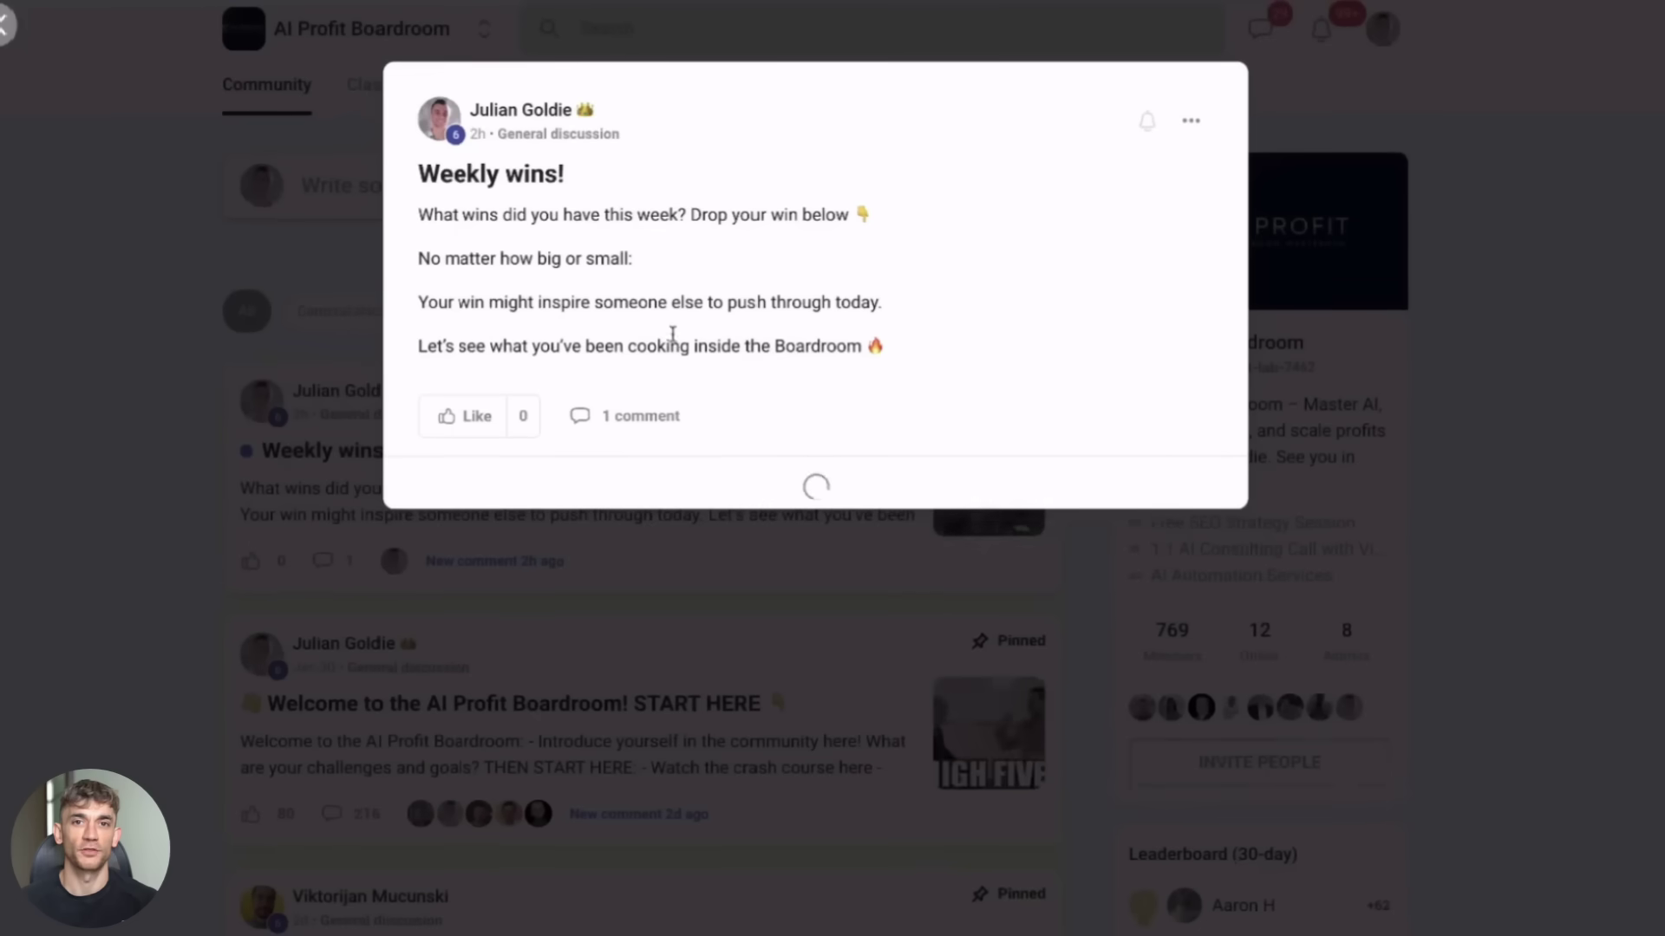
{"action": "key", "text": "Escape"}
{"action": "scroll", "coordinate": [593, 501], "scroll_direction": "down", "scroll_amount": 1}
{"action": "left_click", "coordinate": [699, 622]}
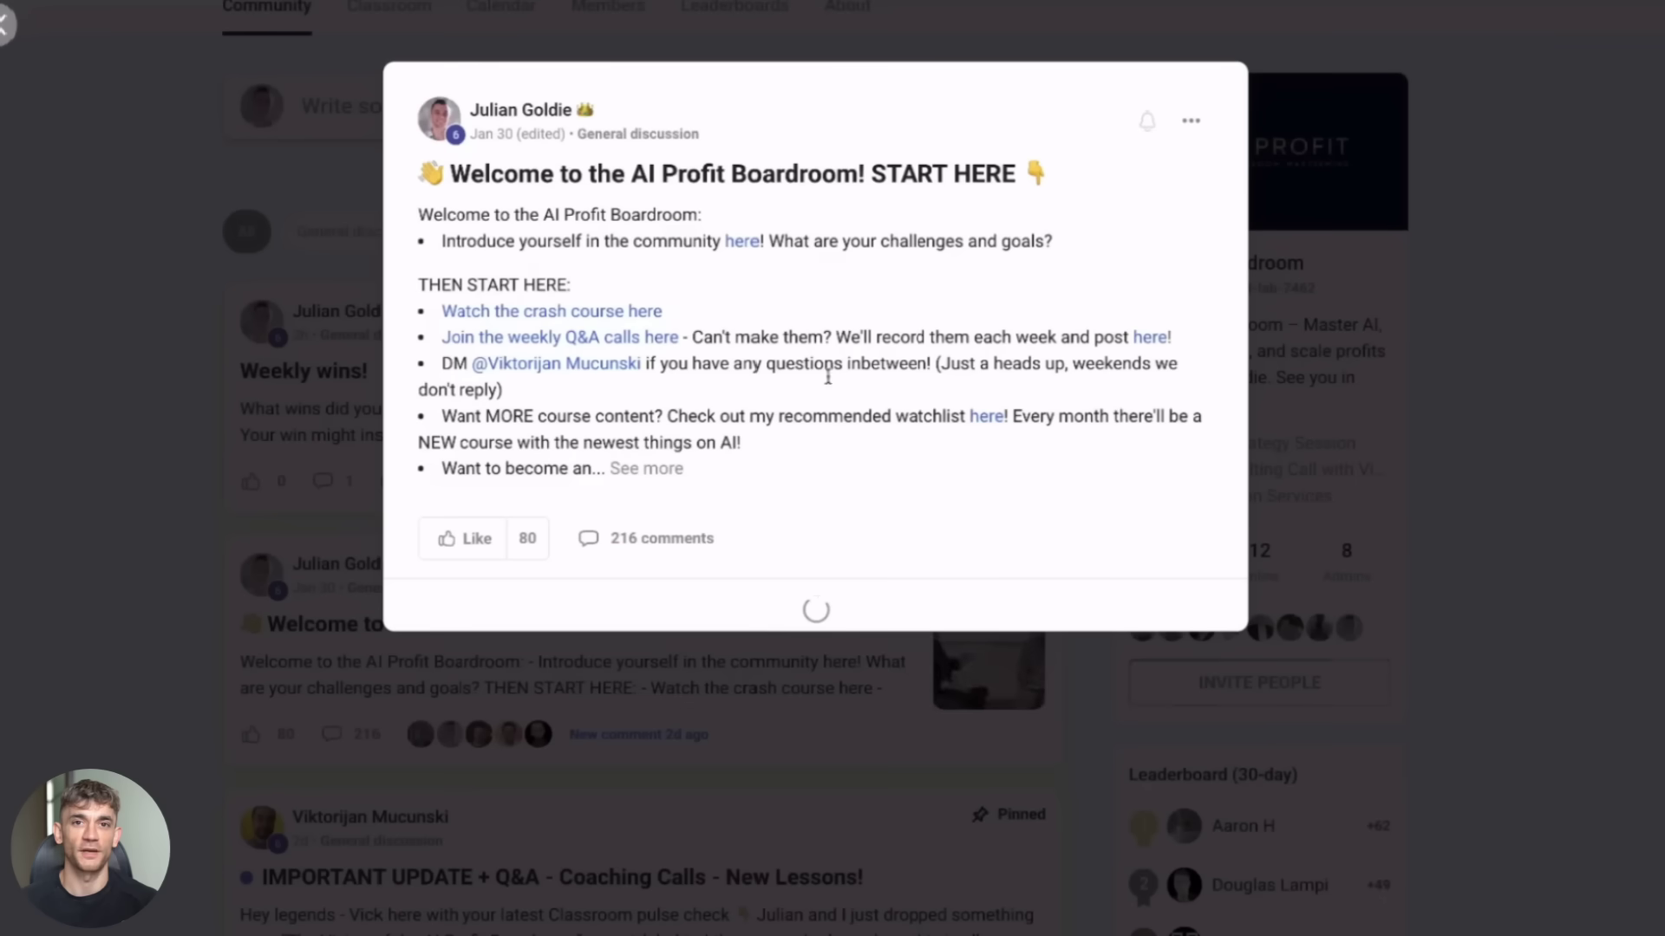
{"action": "scroll", "coordinate": [711, 412], "scroll_direction": "down", "scroll_amount": 1}
{"action": "scroll", "coordinate": [711, 412], "scroll_direction": "down", "scroll_amount": 13}
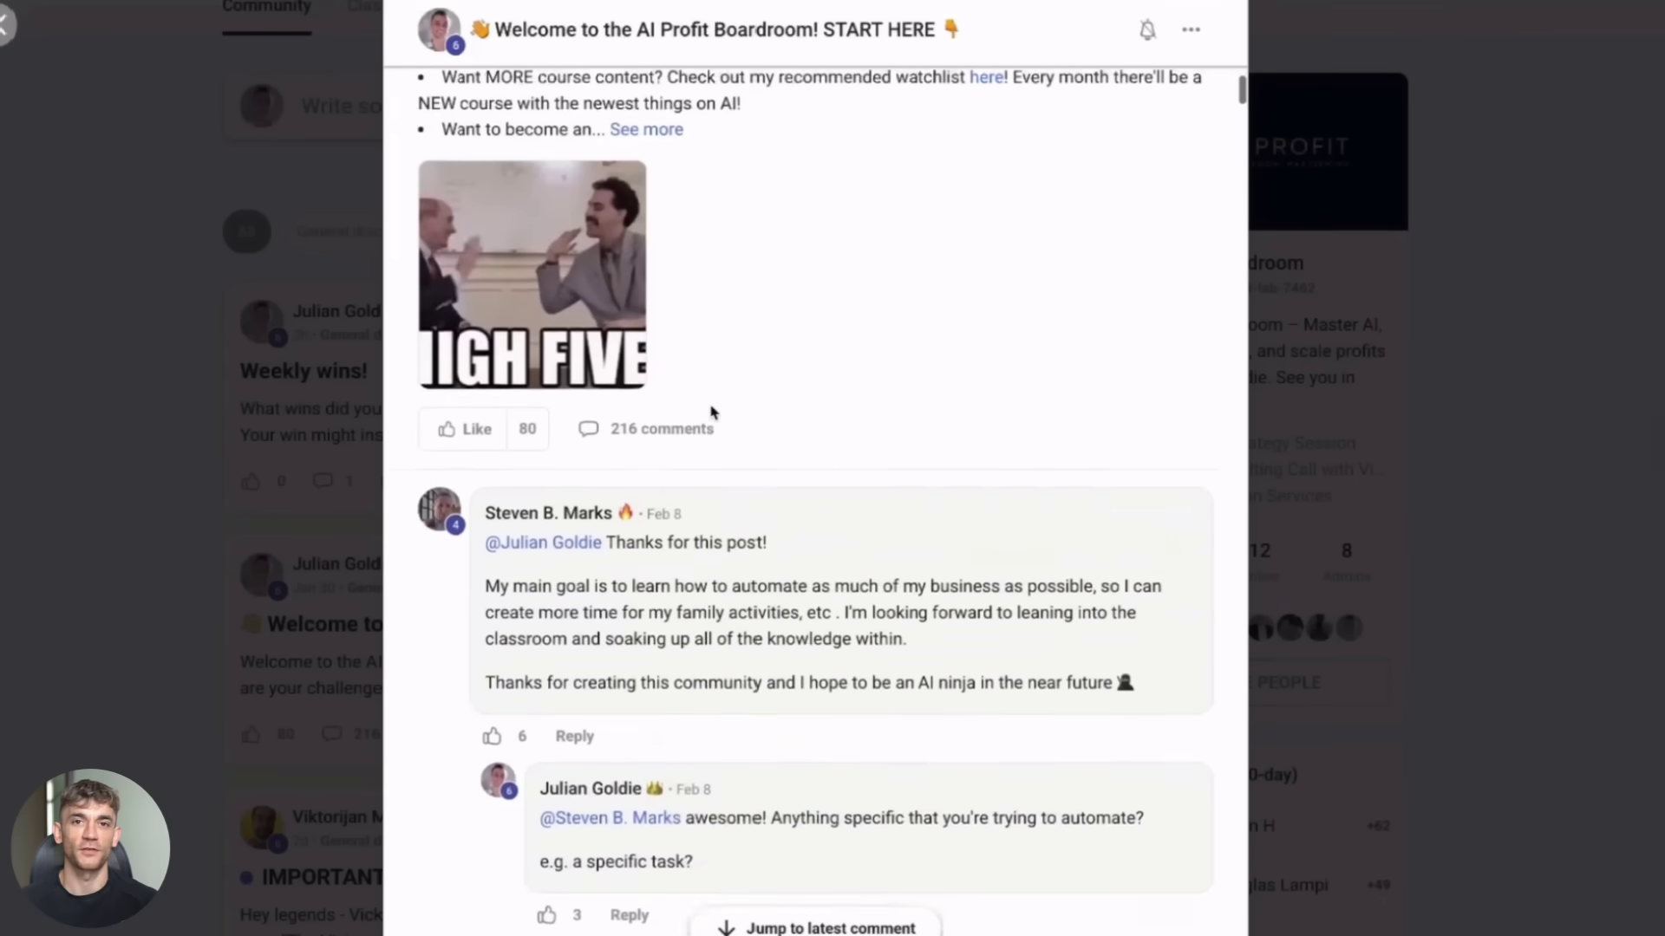
{"action": "scroll", "coordinate": [711, 412], "scroll_direction": "down", "scroll_amount": 2}
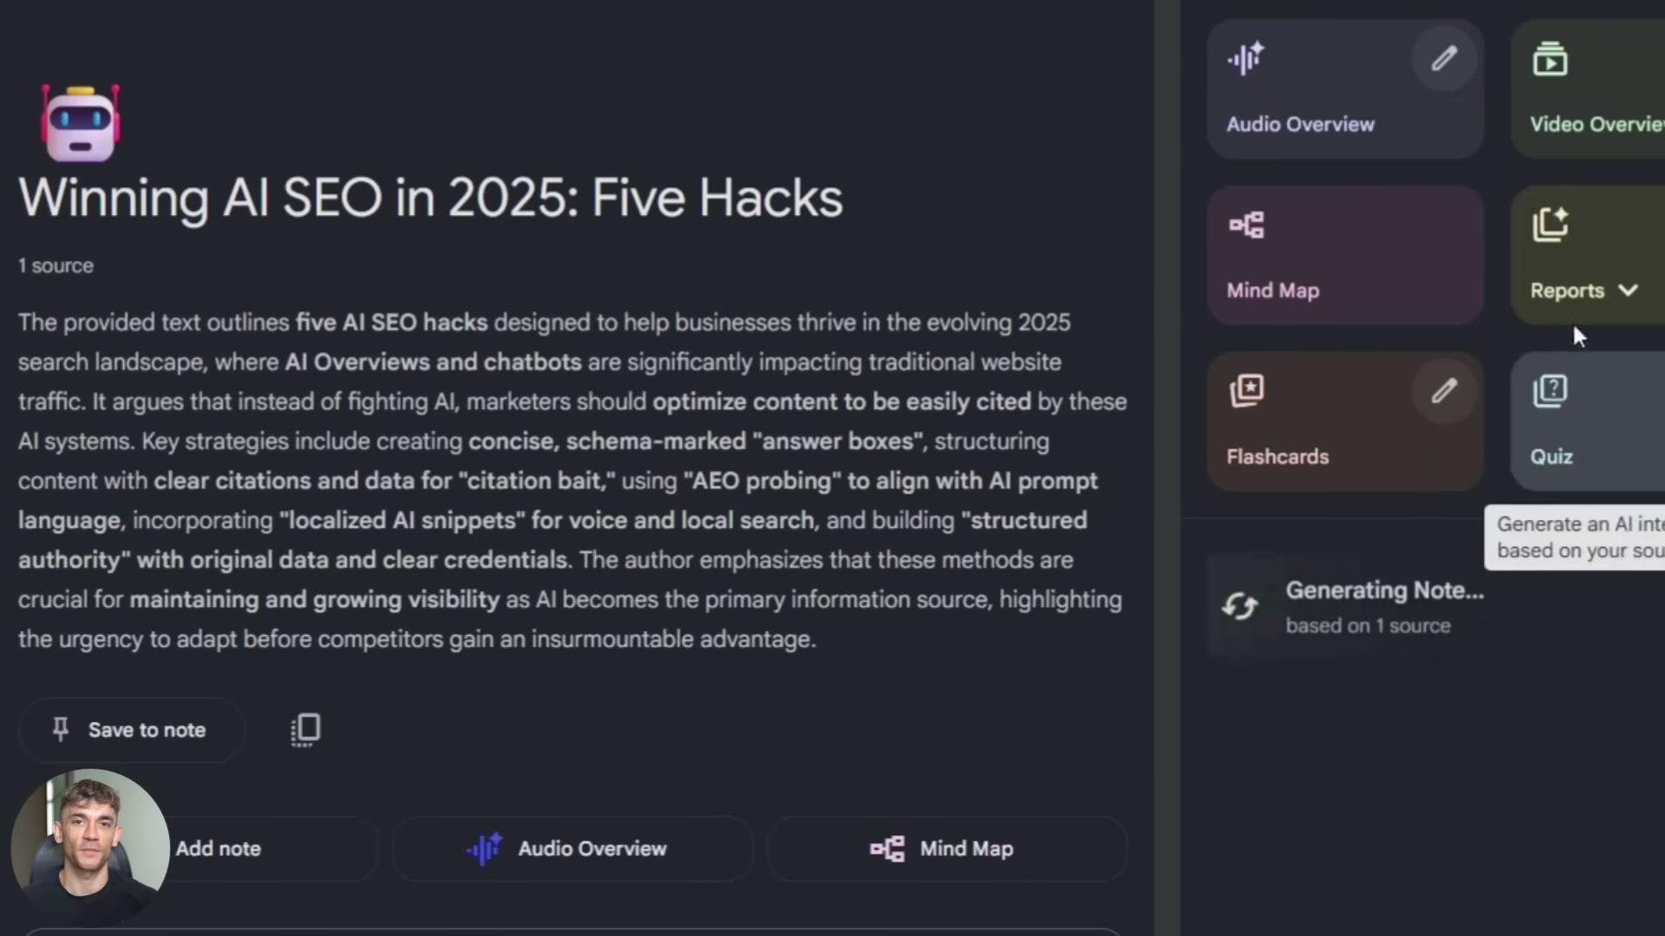
{"action": "left_click", "coordinate": [1573, 317]}
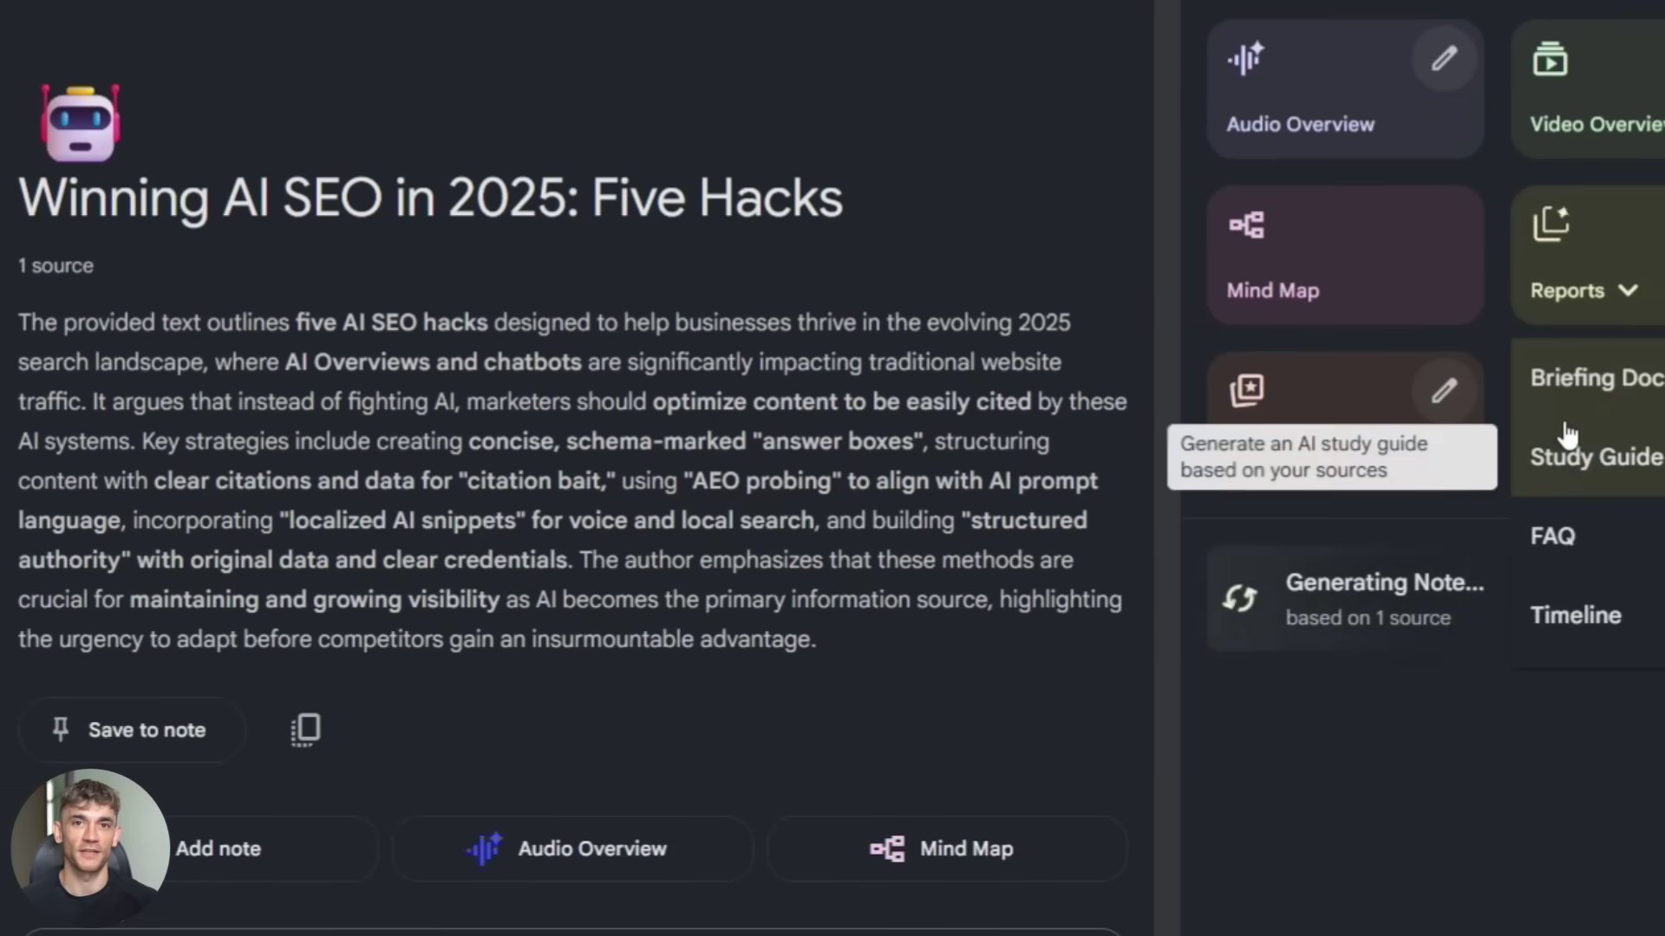
Generate a study guide from the source using the report types list
{"action": "left_click", "coordinate": [1567, 436]}
{"action": "left_click", "coordinate": [1573, 293]}
{"action": "left_click", "coordinate": [1611, 533]}
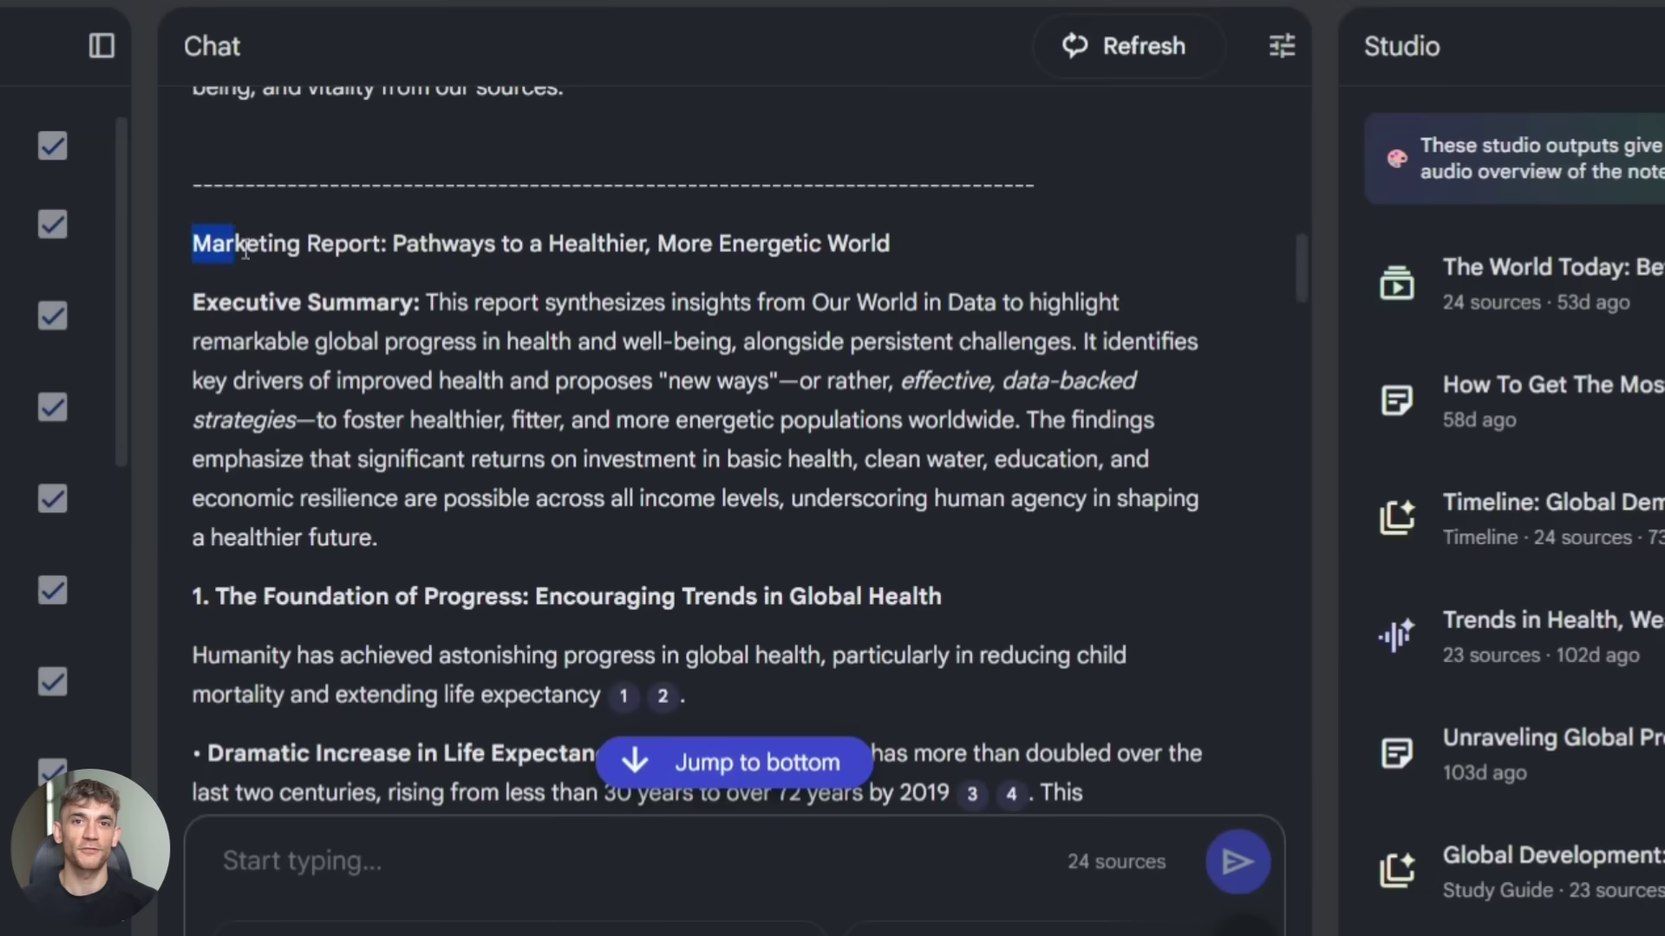
Scroll through the report, type 'r it', and select the article title text
{"action": "left_click", "coordinate": [523, 446]}
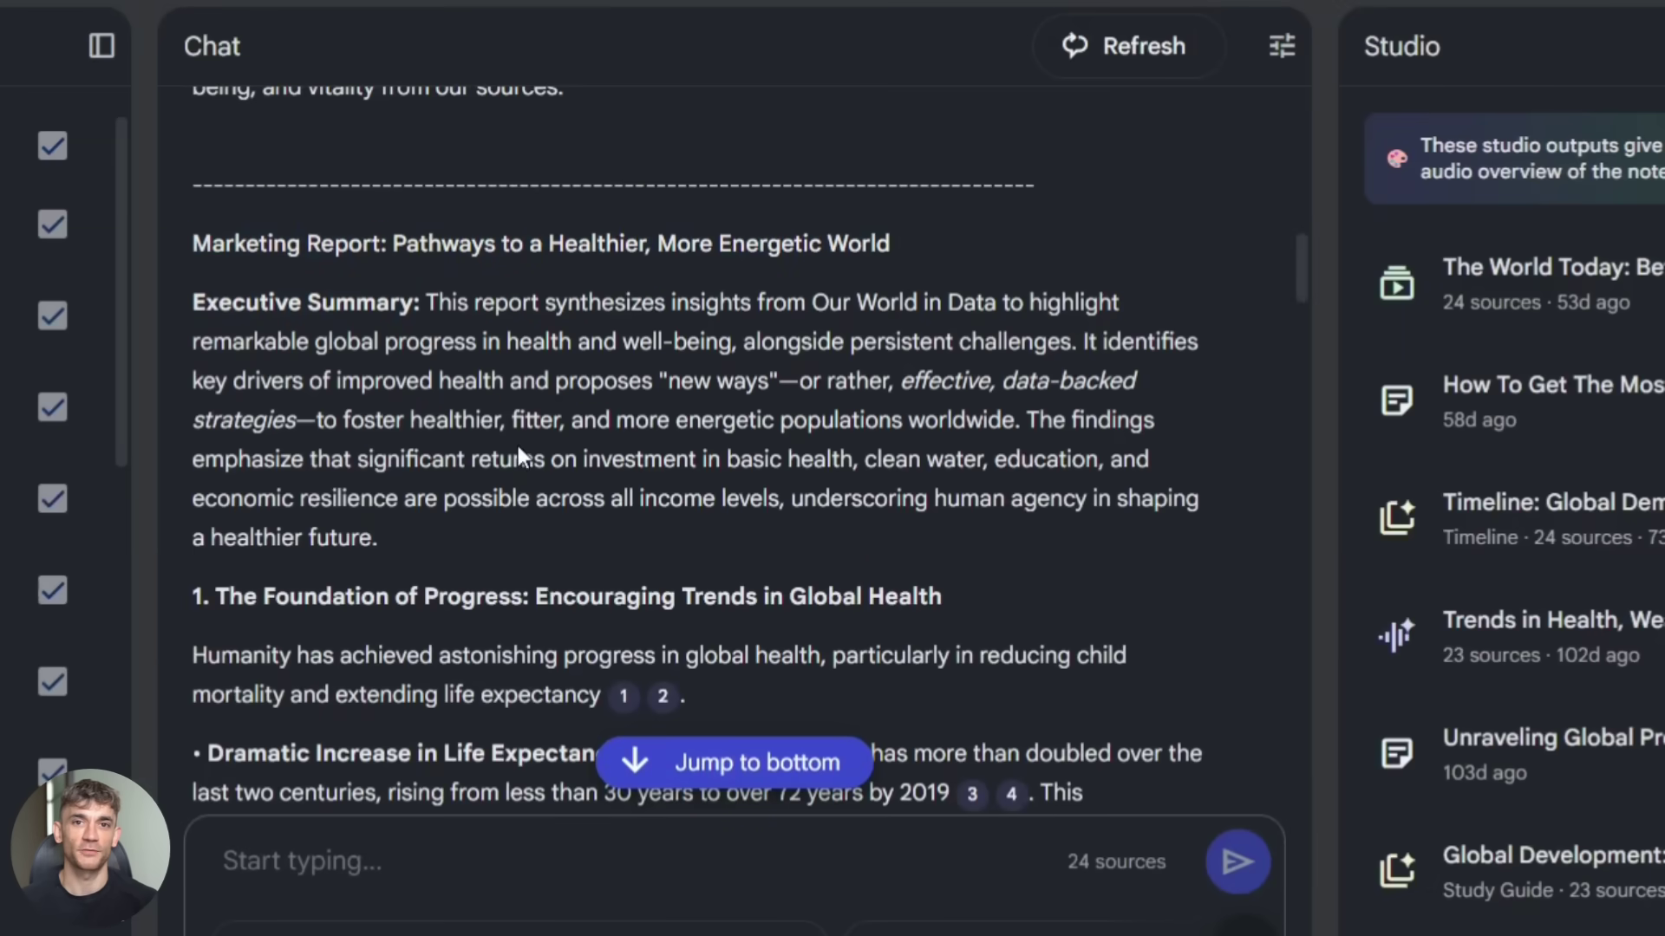
{"action": "scroll", "coordinate": [523, 447], "scroll_direction": "down", "scroll_amount": 10}
{"action": "scroll", "coordinate": [523, 447], "scroll_direction": "down", "scroll_amount": 2}
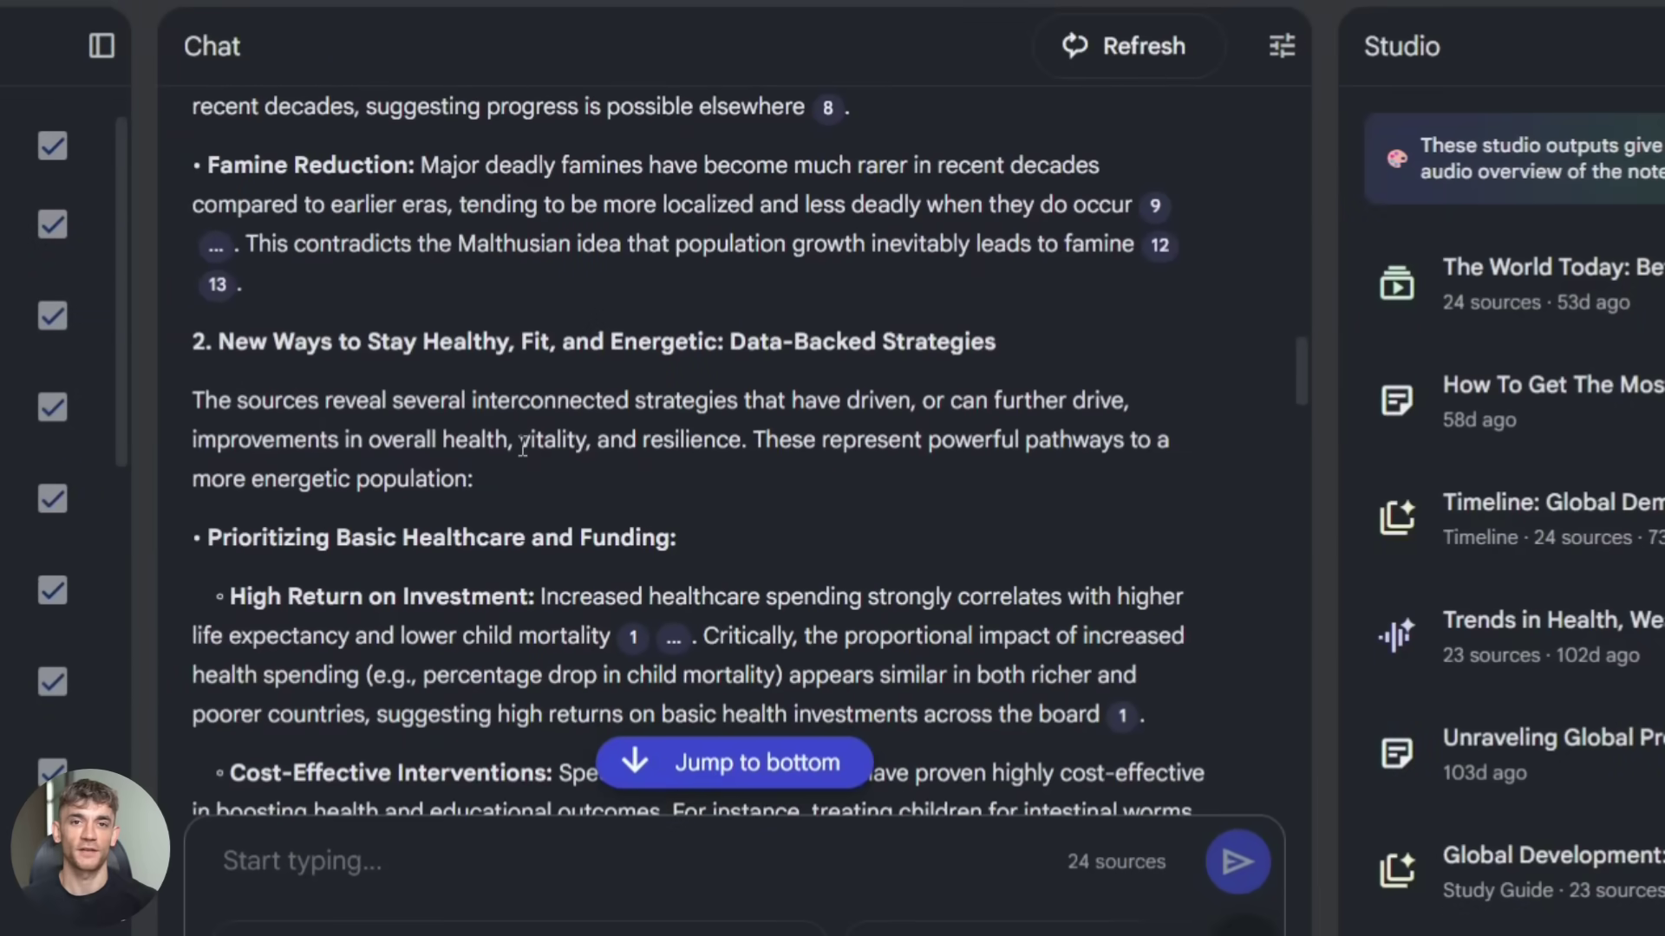
{"action": "scroll", "coordinate": [267, 392], "scroll_direction": "down", "scroll_amount": 15}
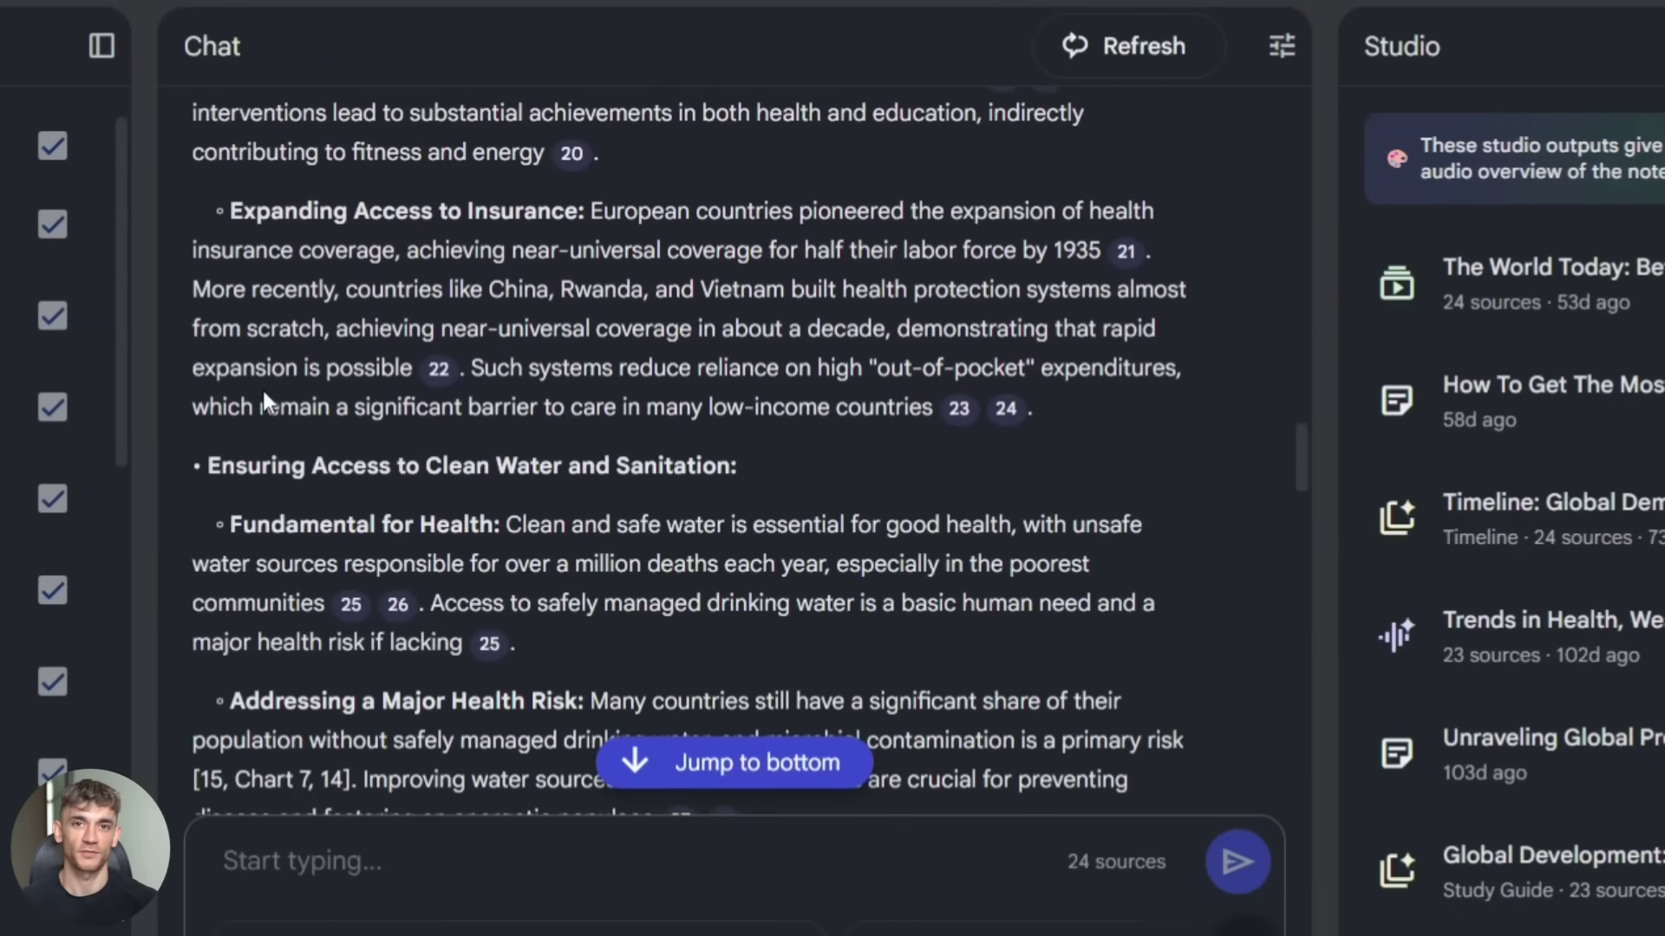
{"action": "scroll", "coordinate": [268, 392], "scroll_direction": "down", "scroll_amount": 20}
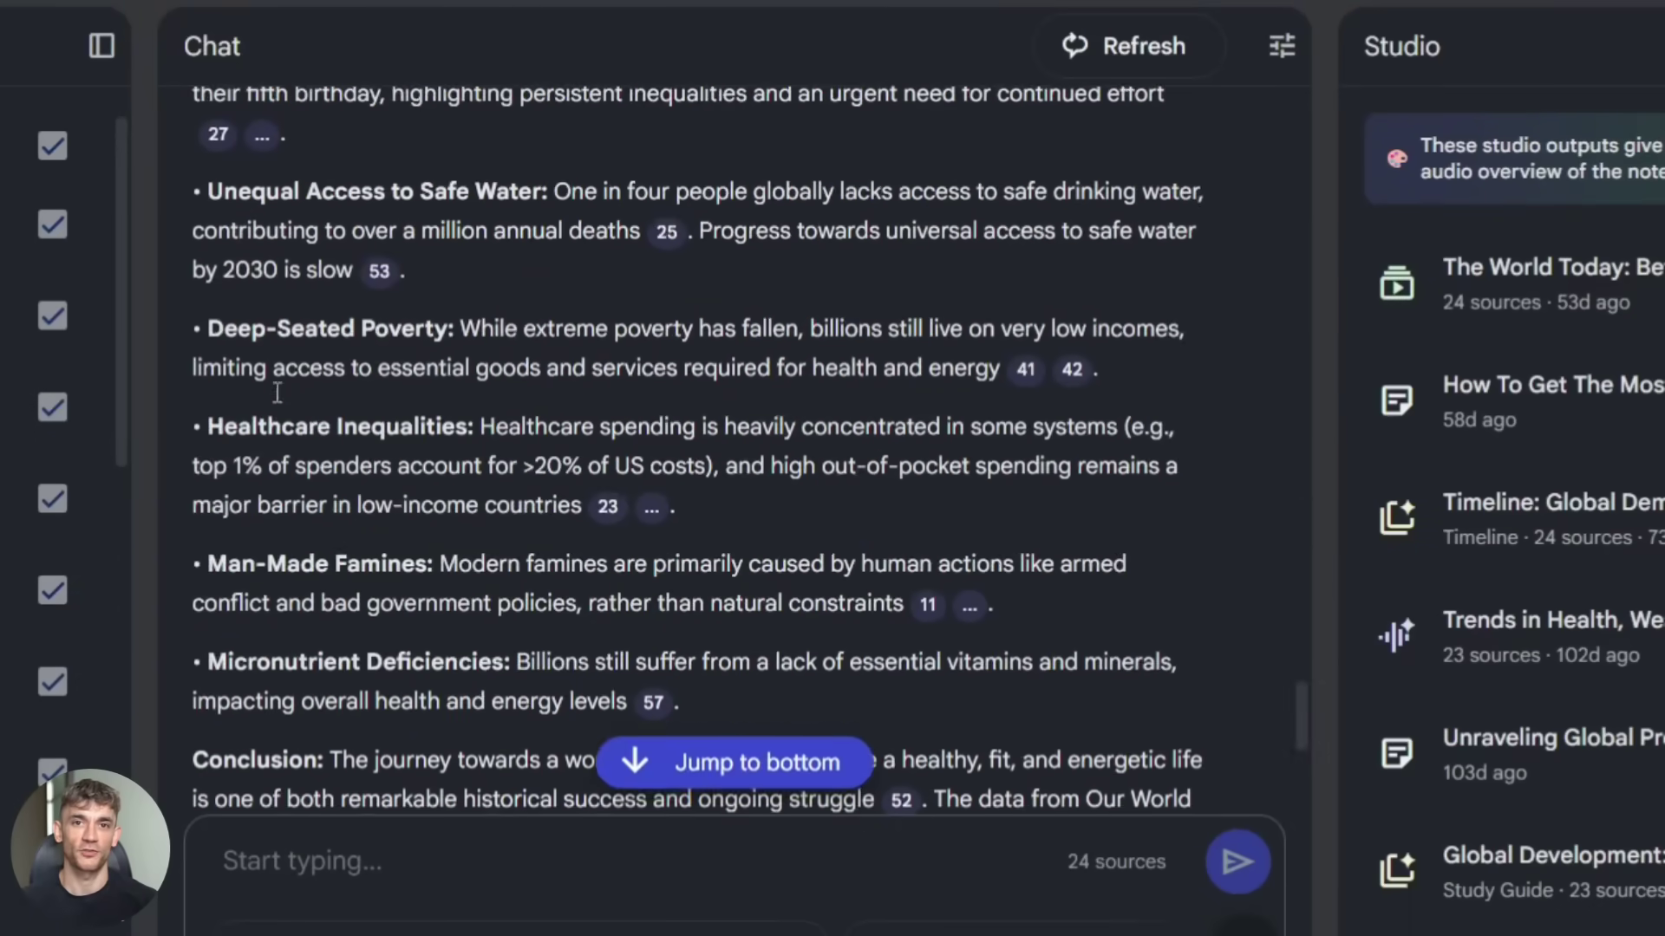
{"action": "scroll", "coordinate": [280, 403], "scroll_direction": "down", "scroll_amount": 1}
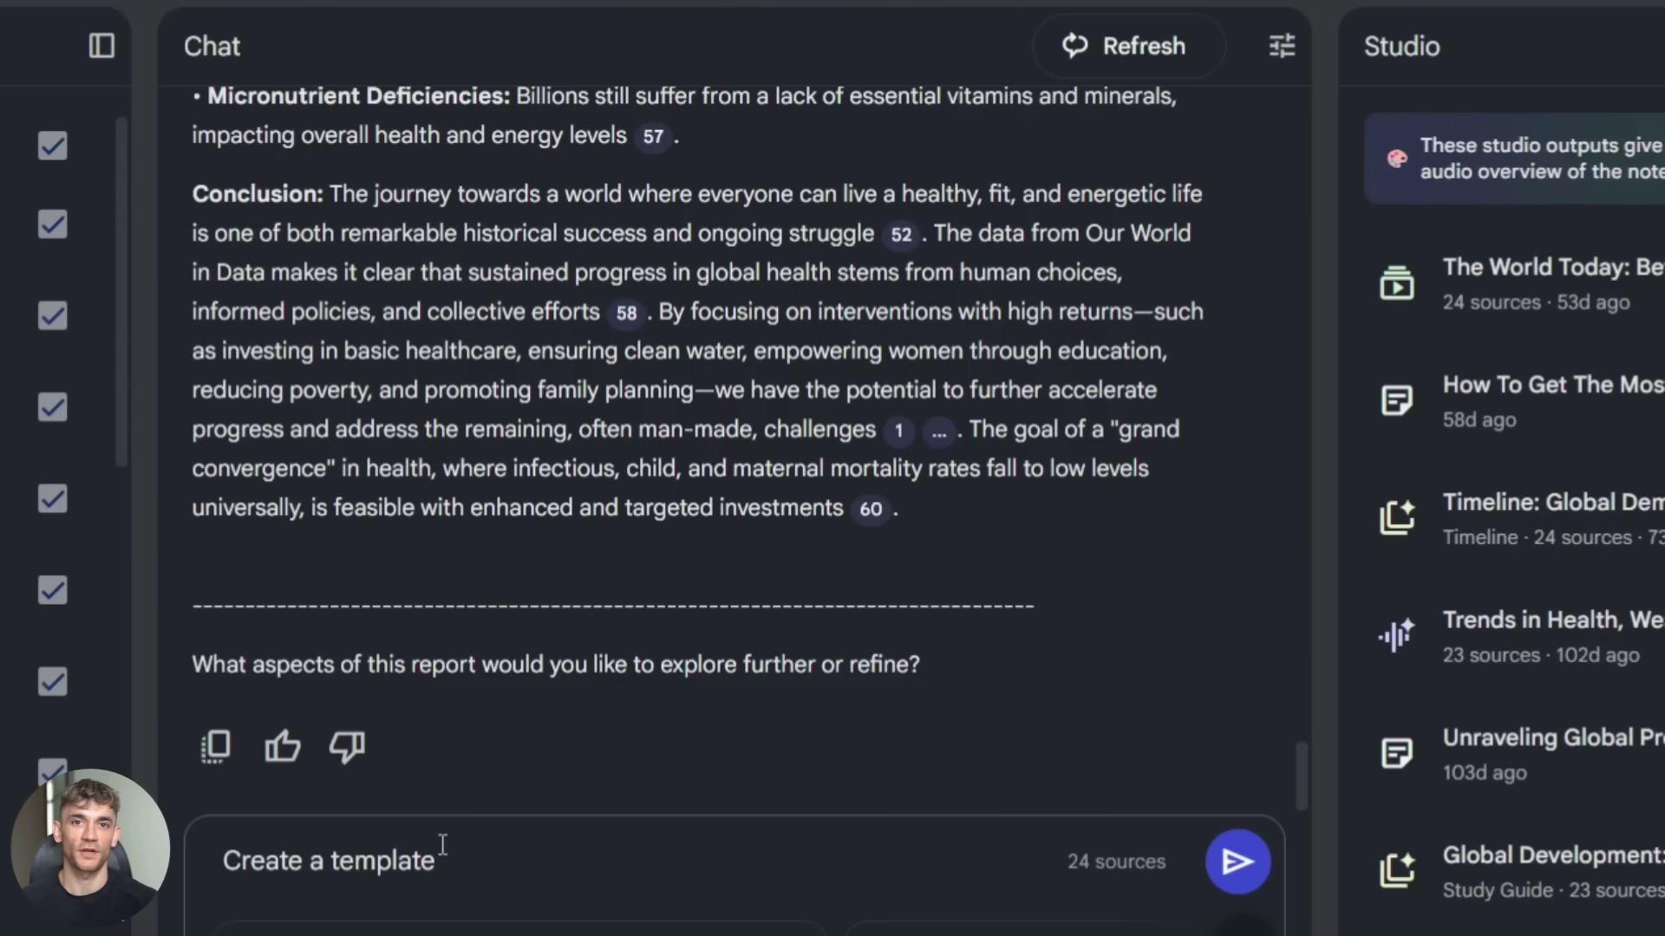
{"action": "type", "text": "r it"}
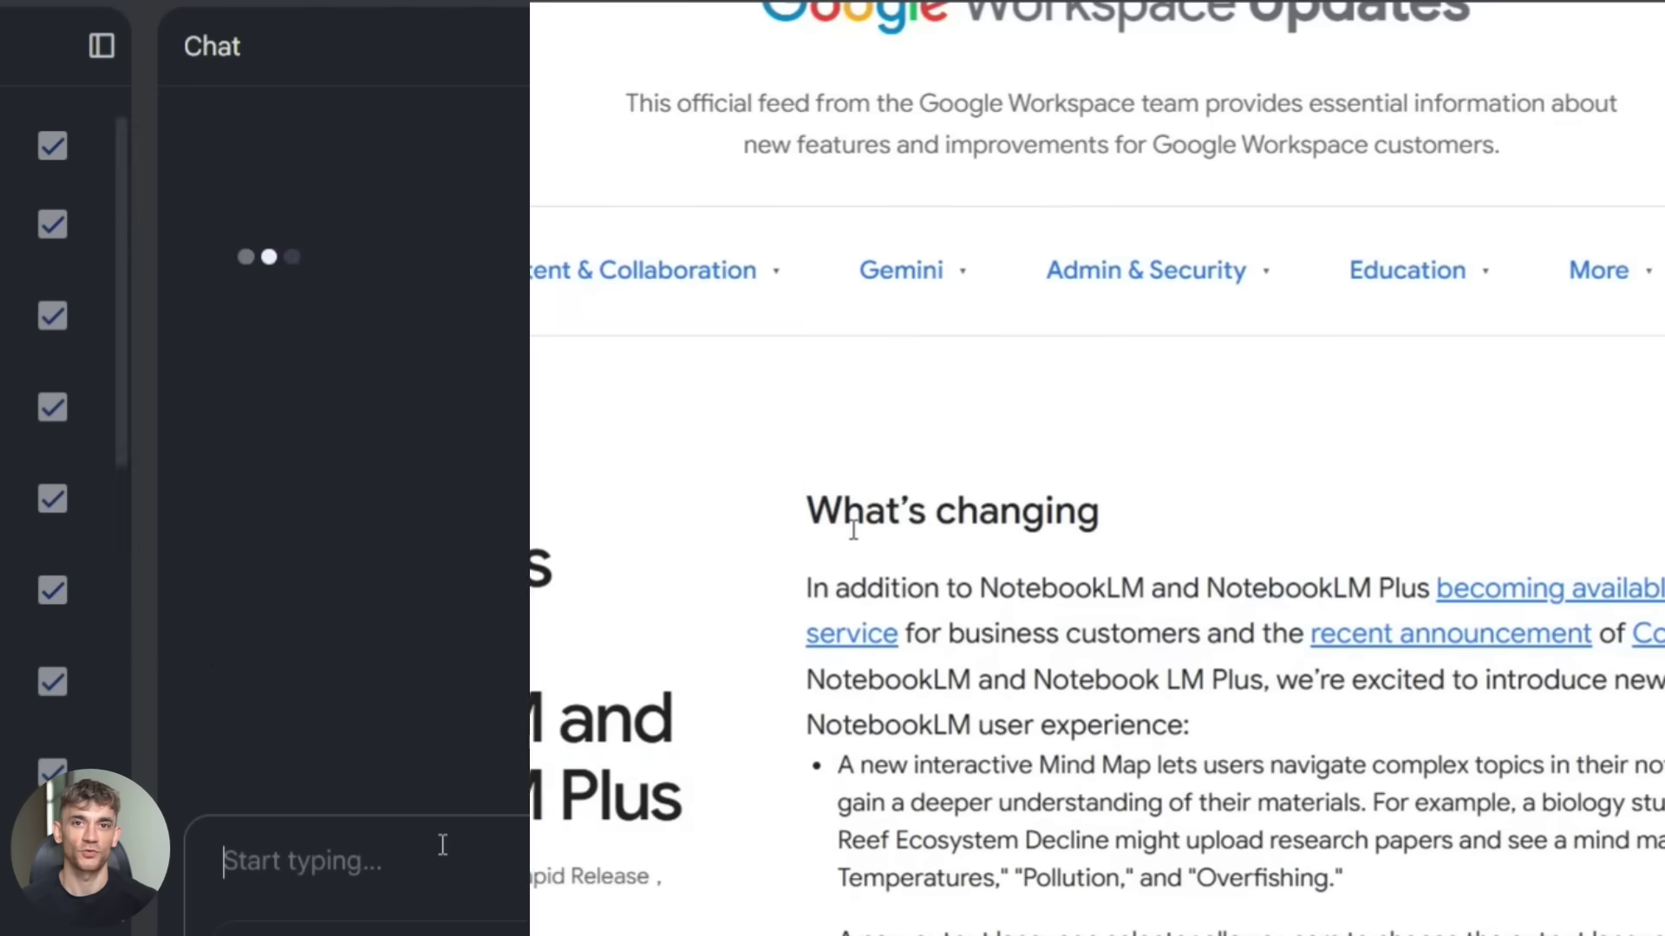
{"action": "left_click", "coordinate": [1309, 527]}
{"action": "scroll", "coordinate": [1304, 516], "scroll_direction": "down", "scroll_amount": 10}
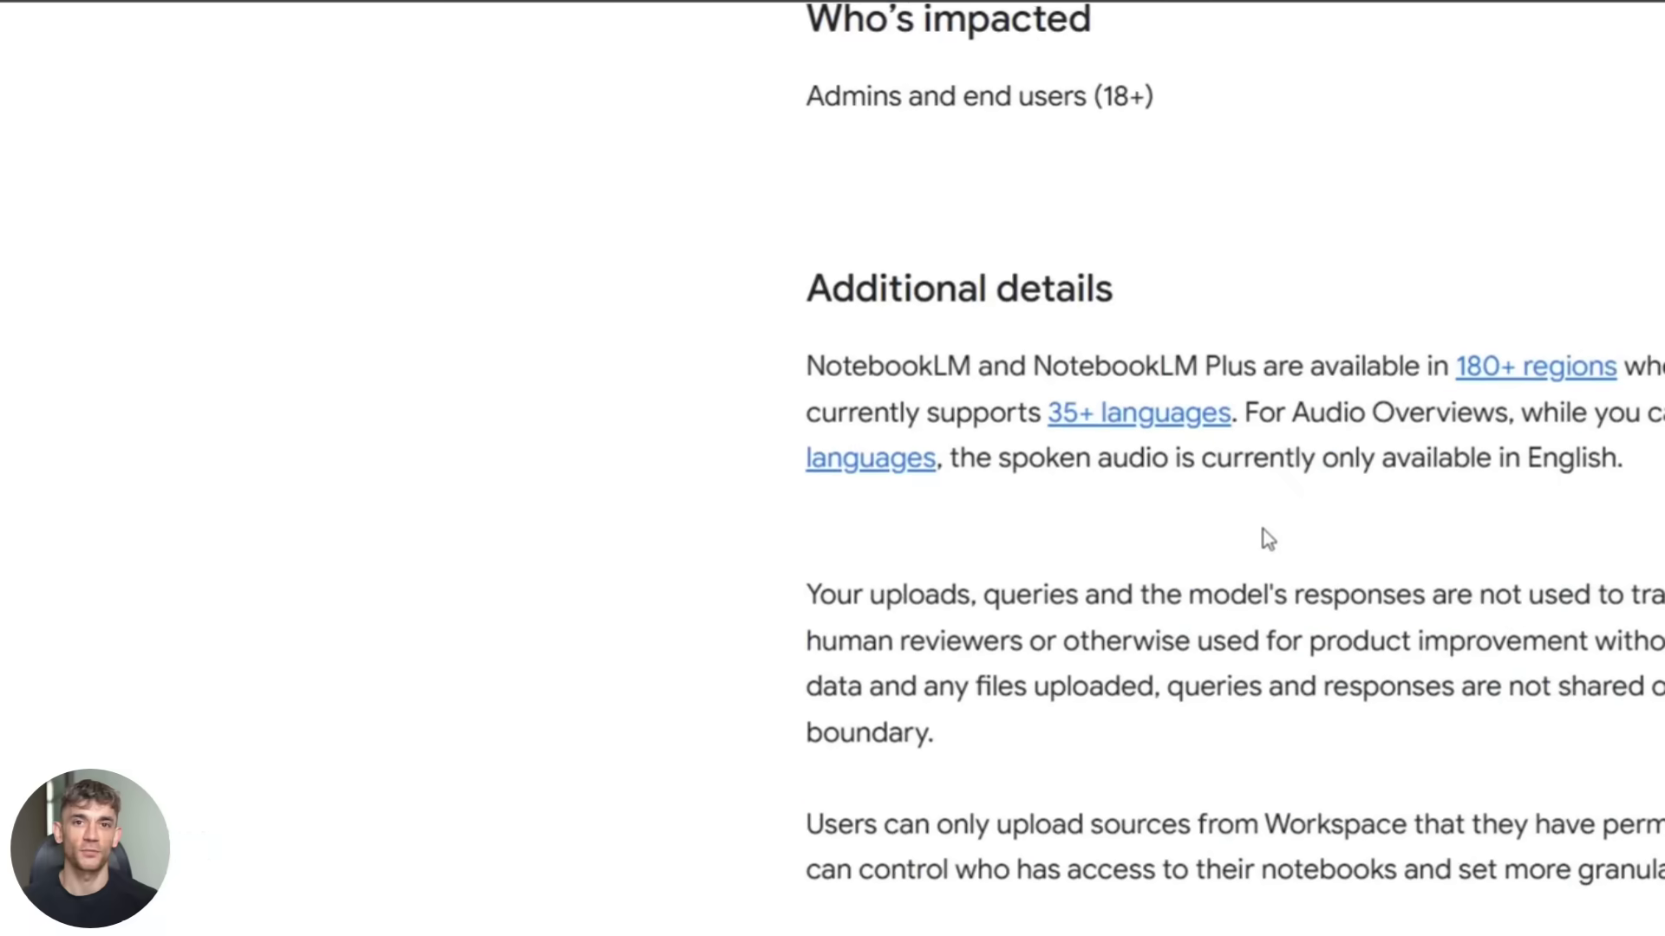
{"action": "scroll", "coordinate": [1263, 539], "scroll_direction": "up", "scroll_amount": 10}
{"action": "left_click_drag", "start_coordinate": [111, 577], "coordinate": [694, 789]}
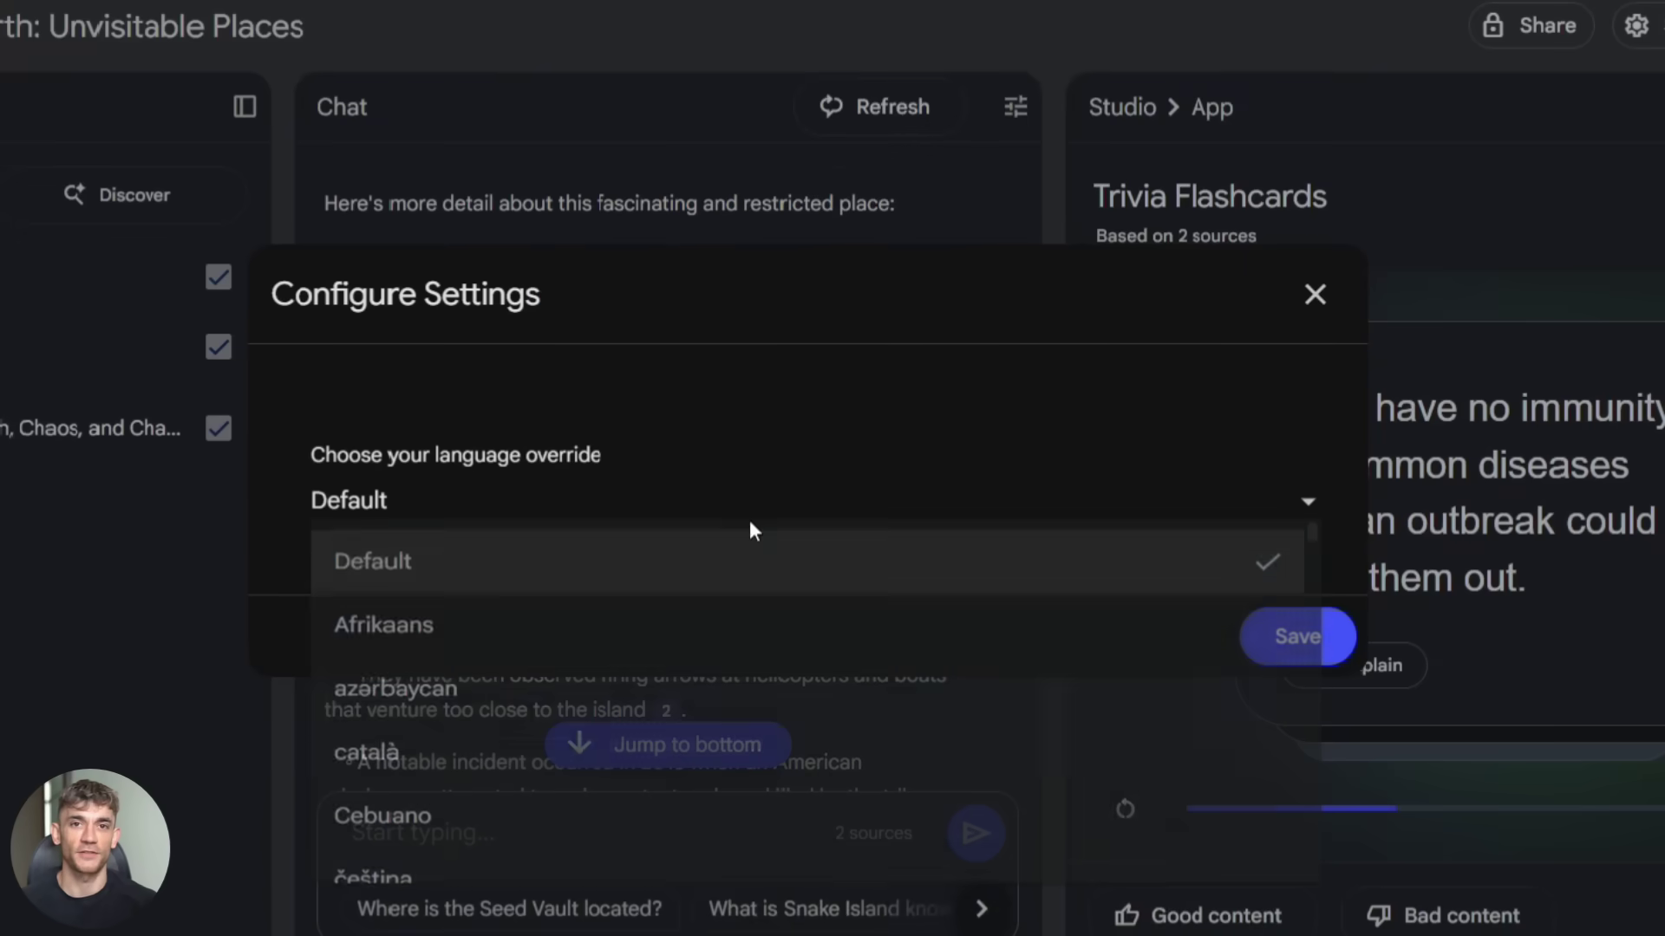
Change the Trivia Flashcards language override from Default to italiano and save
{"action": "scroll", "coordinate": [509, 685], "scroll_direction": "down", "scroll_amount": 6}
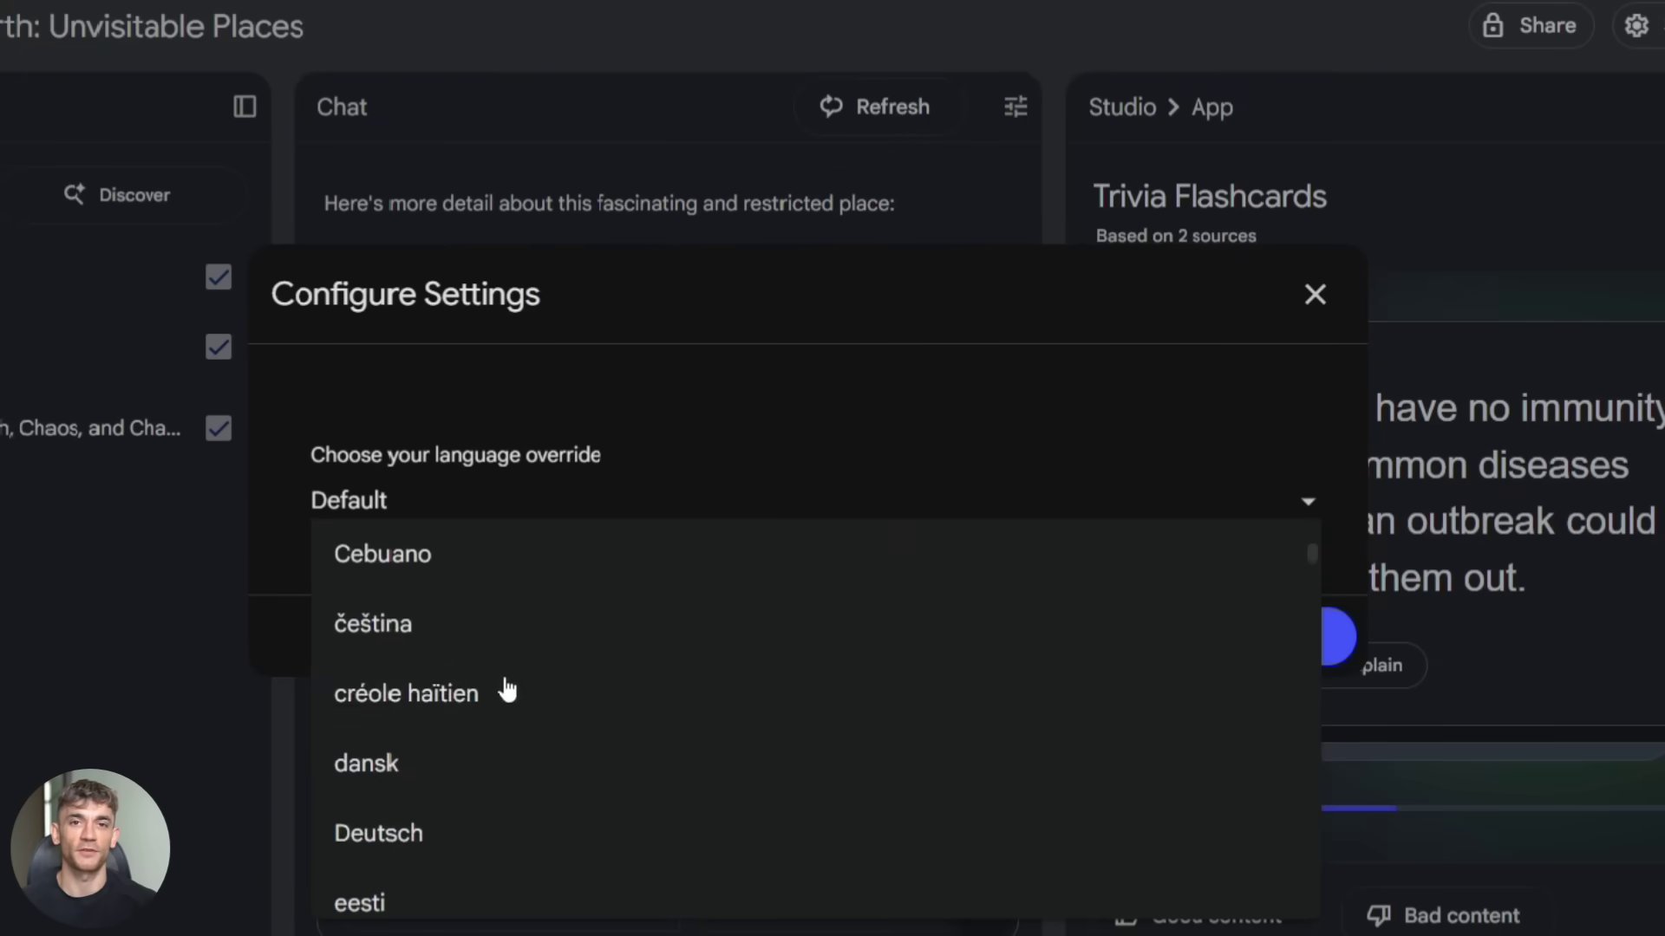
{"action": "left_click", "coordinate": [491, 559]}
{"action": "left_click", "coordinate": [549, 500]}
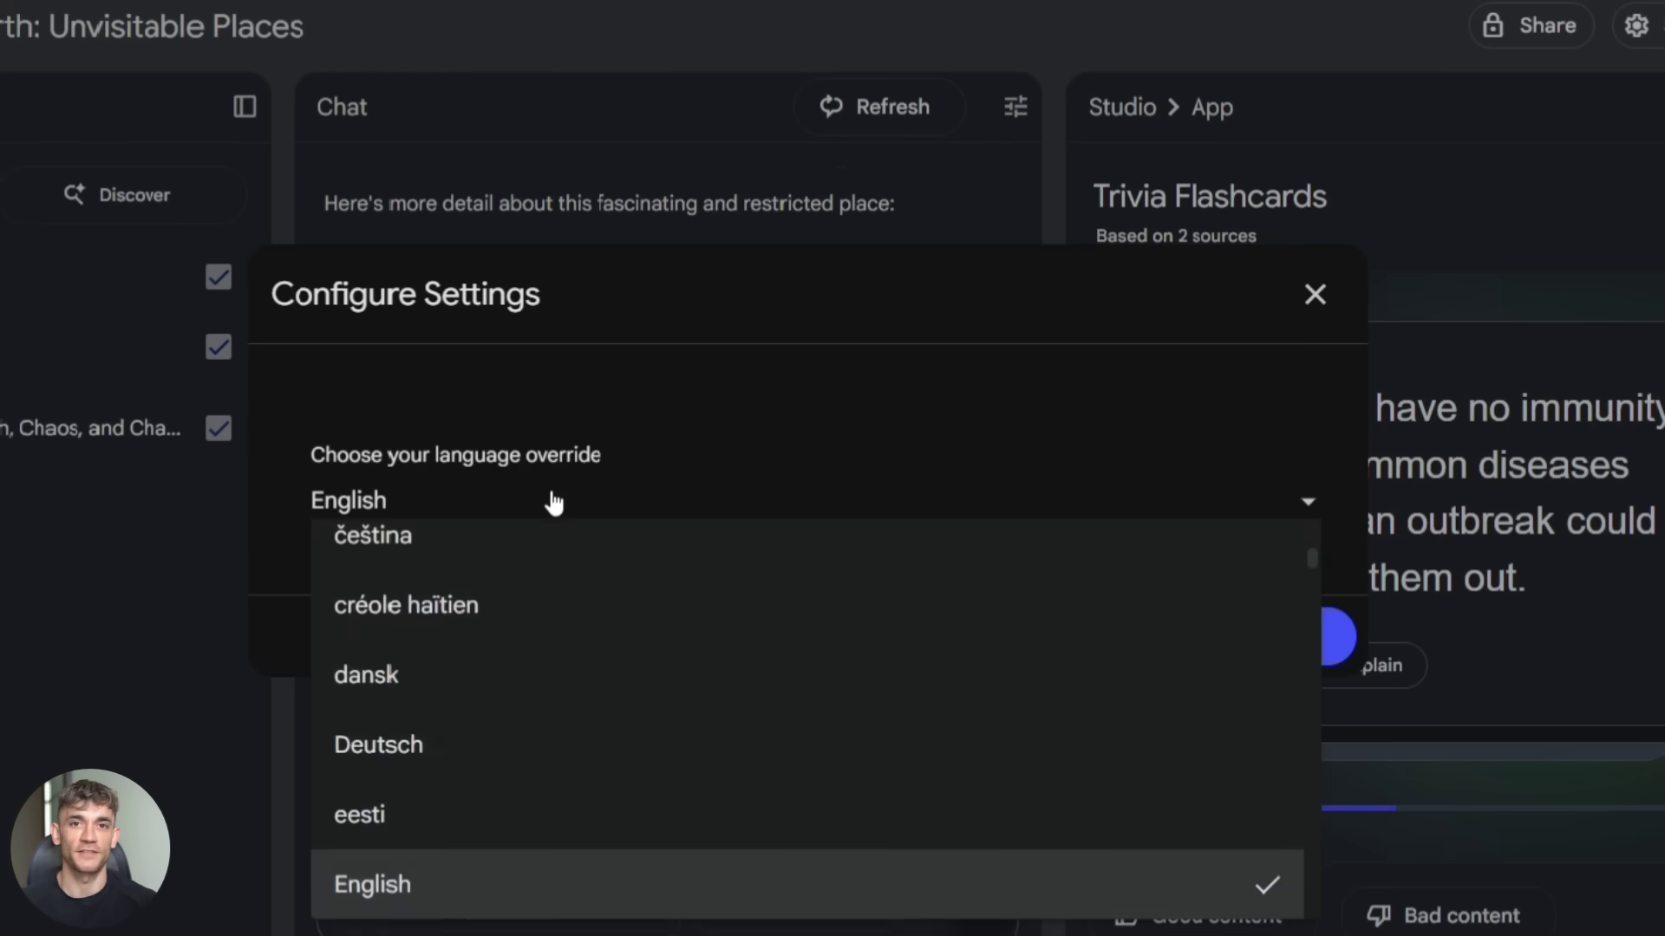
{"action": "scroll", "coordinate": [490, 680], "scroll_direction": "down", "scroll_amount": 2}
{"action": "scroll", "coordinate": [477, 638], "scroll_direction": "down", "scroll_amount": 5}
{"action": "scroll", "coordinate": [496, 648], "scroll_direction": "down", "scroll_amount": 3}
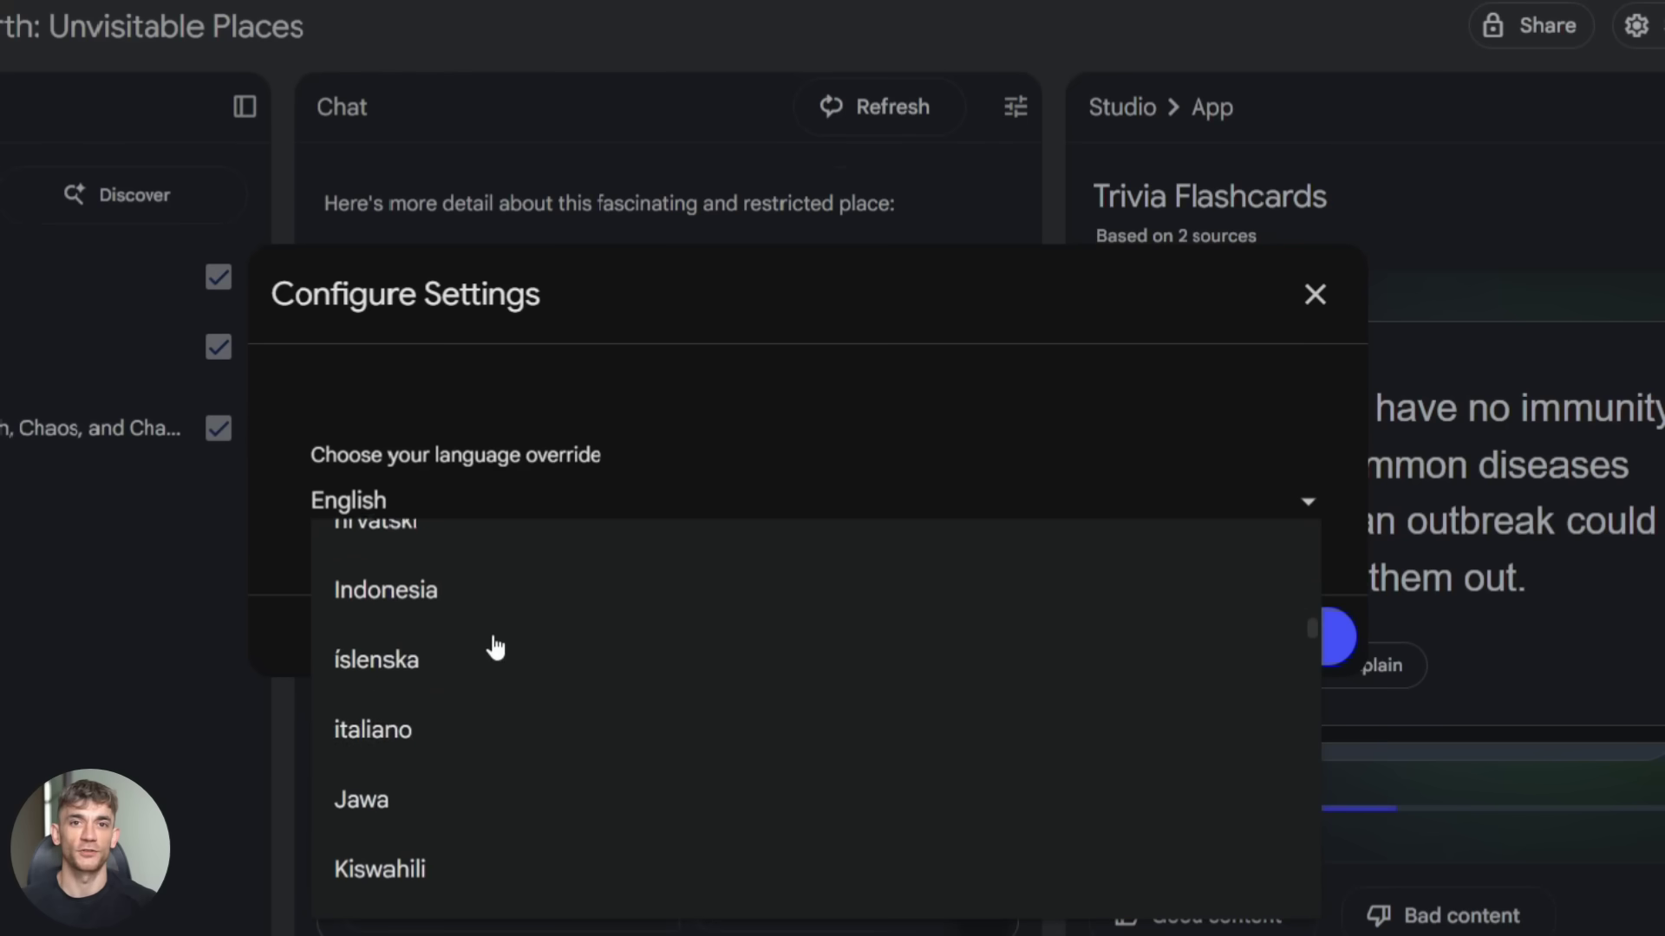
{"action": "left_click", "coordinate": [475, 717]}
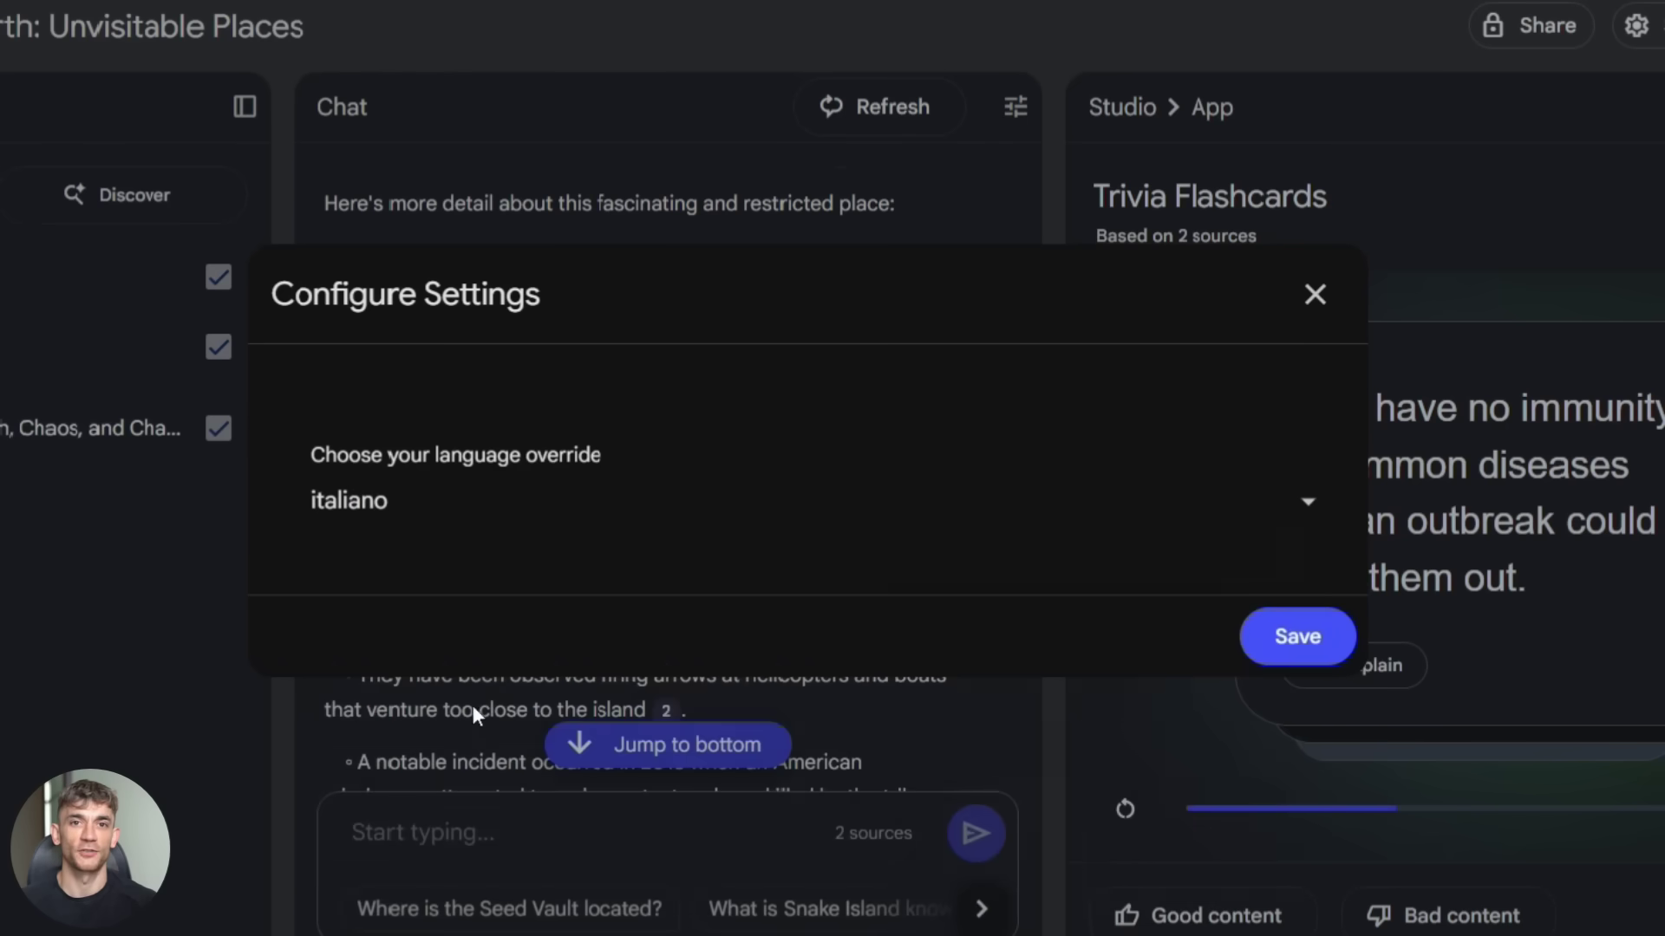
{"action": "left_click", "coordinate": [1277, 637]}
{"action": "scroll", "coordinate": [784, 505], "scroll_direction": "down", "scroll_amount": 3}
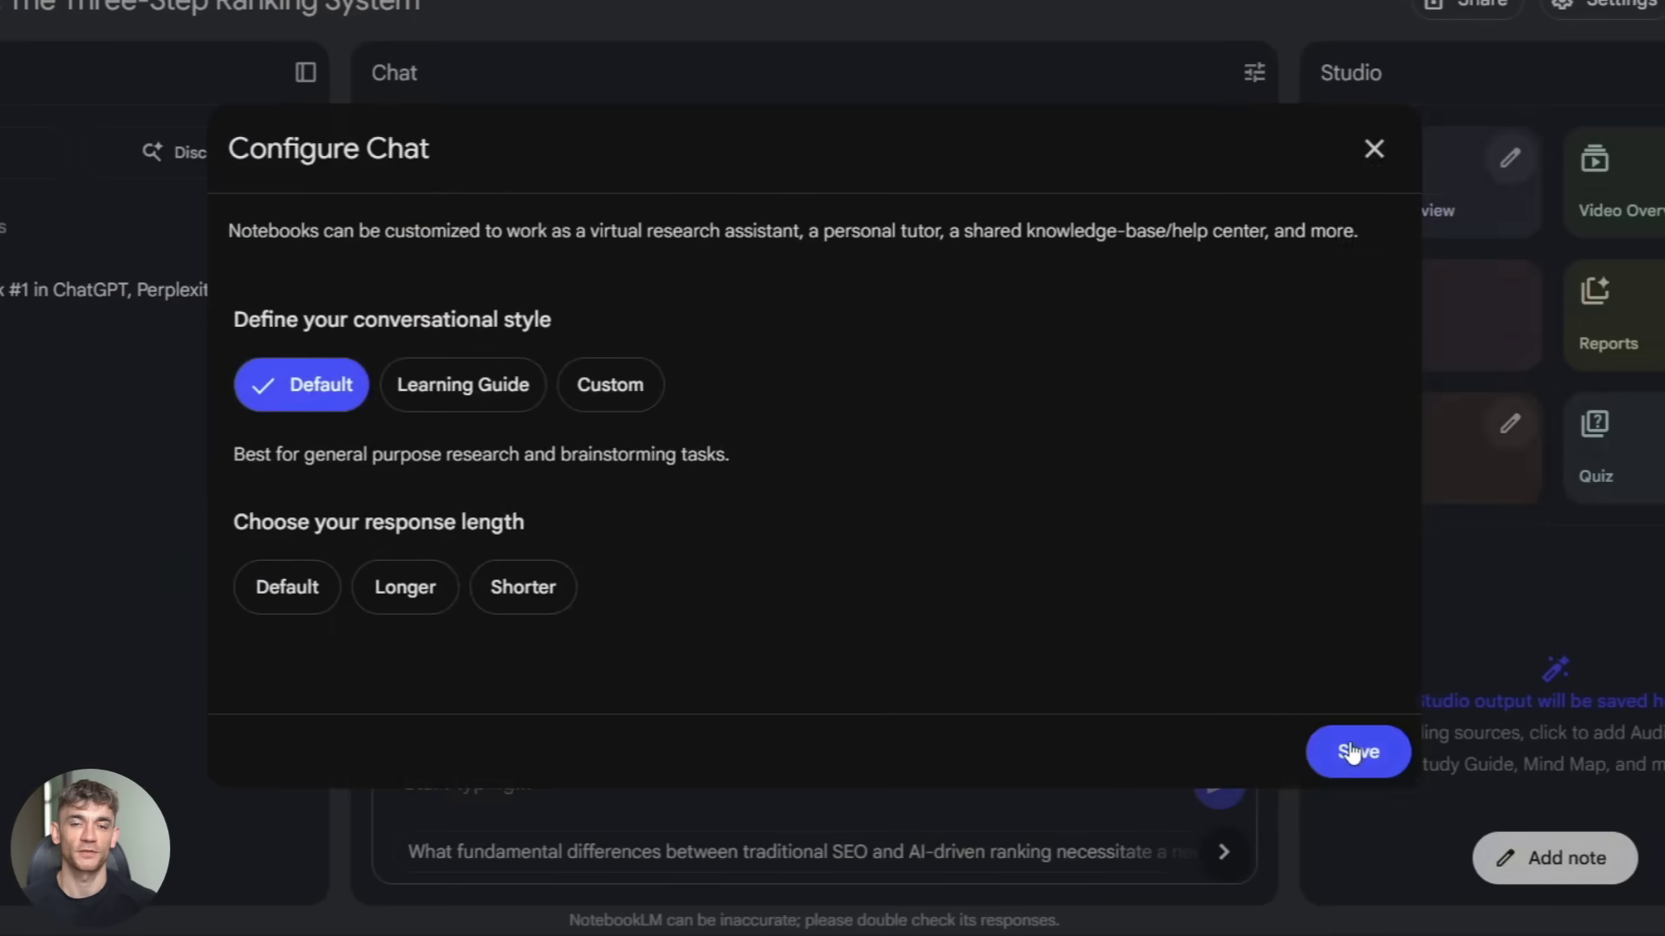
Ask how traditional SEO and AI-driven ranking differ, then resend it under a custom 'Creative' style
{"action": "left_click", "coordinate": [1350, 753]}
{"action": "left_click", "coordinate": [1092, 852]}
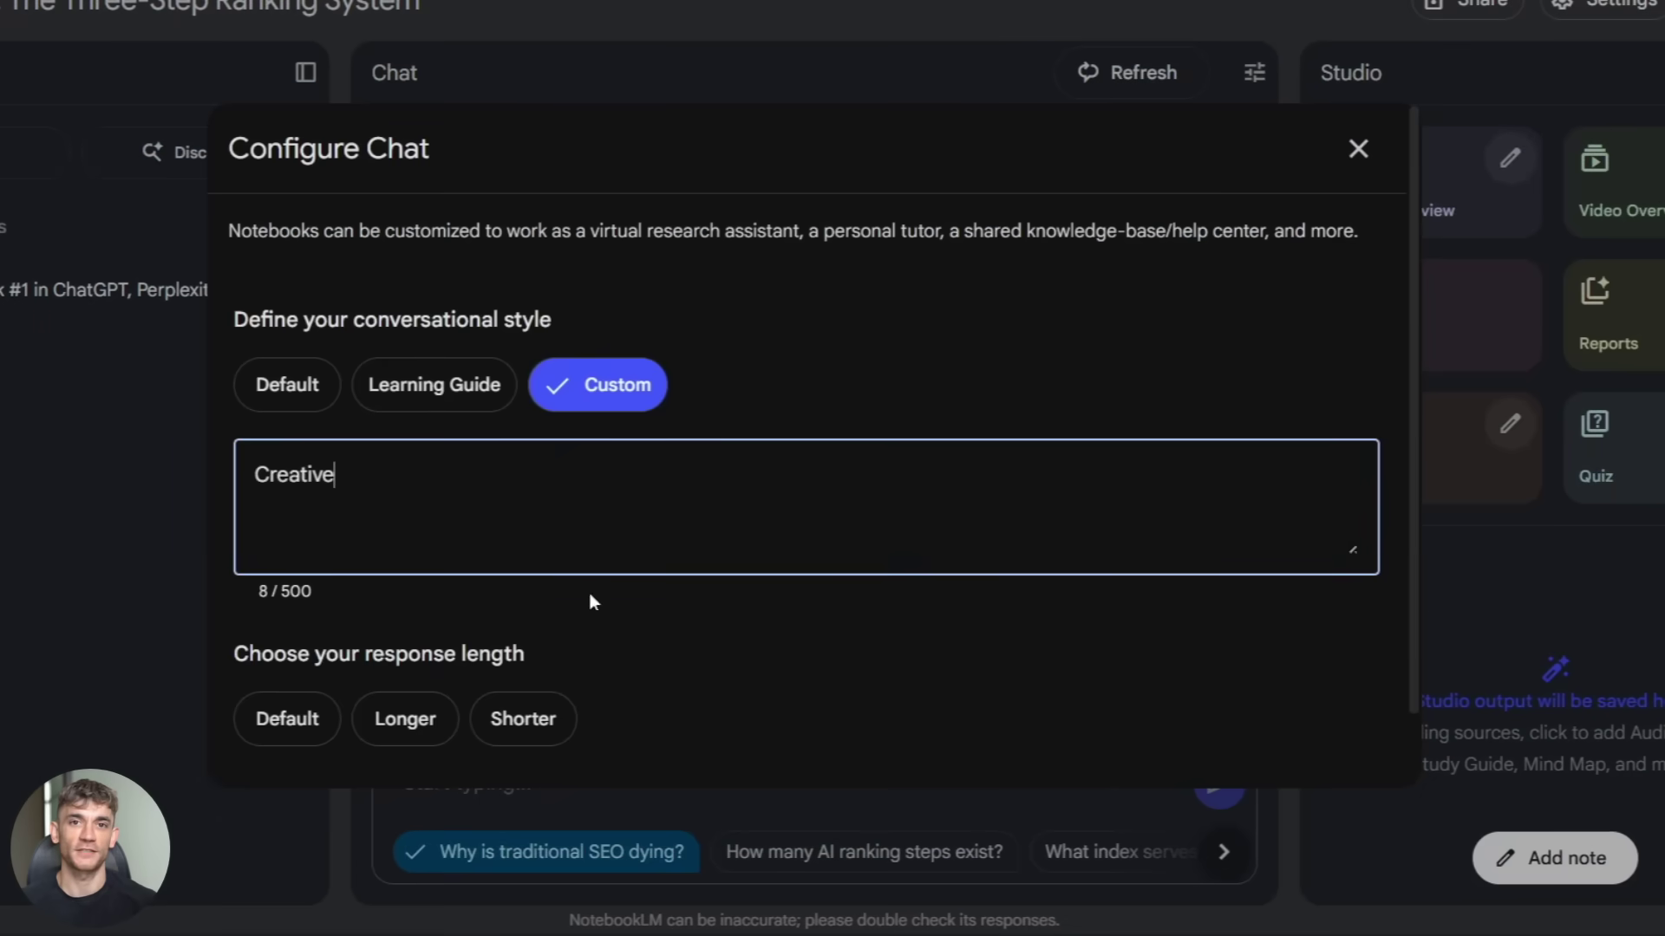
{"action": "scroll", "coordinate": [592, 601], "scroll_direction": "down", "scroll_amount": 1}
{"action": "left_click", "coordinate": [1339, 751]}
{"action": "scroll", "coordinate": [798, 434], "scroll_direction": "up", "scroll_amount": 15}
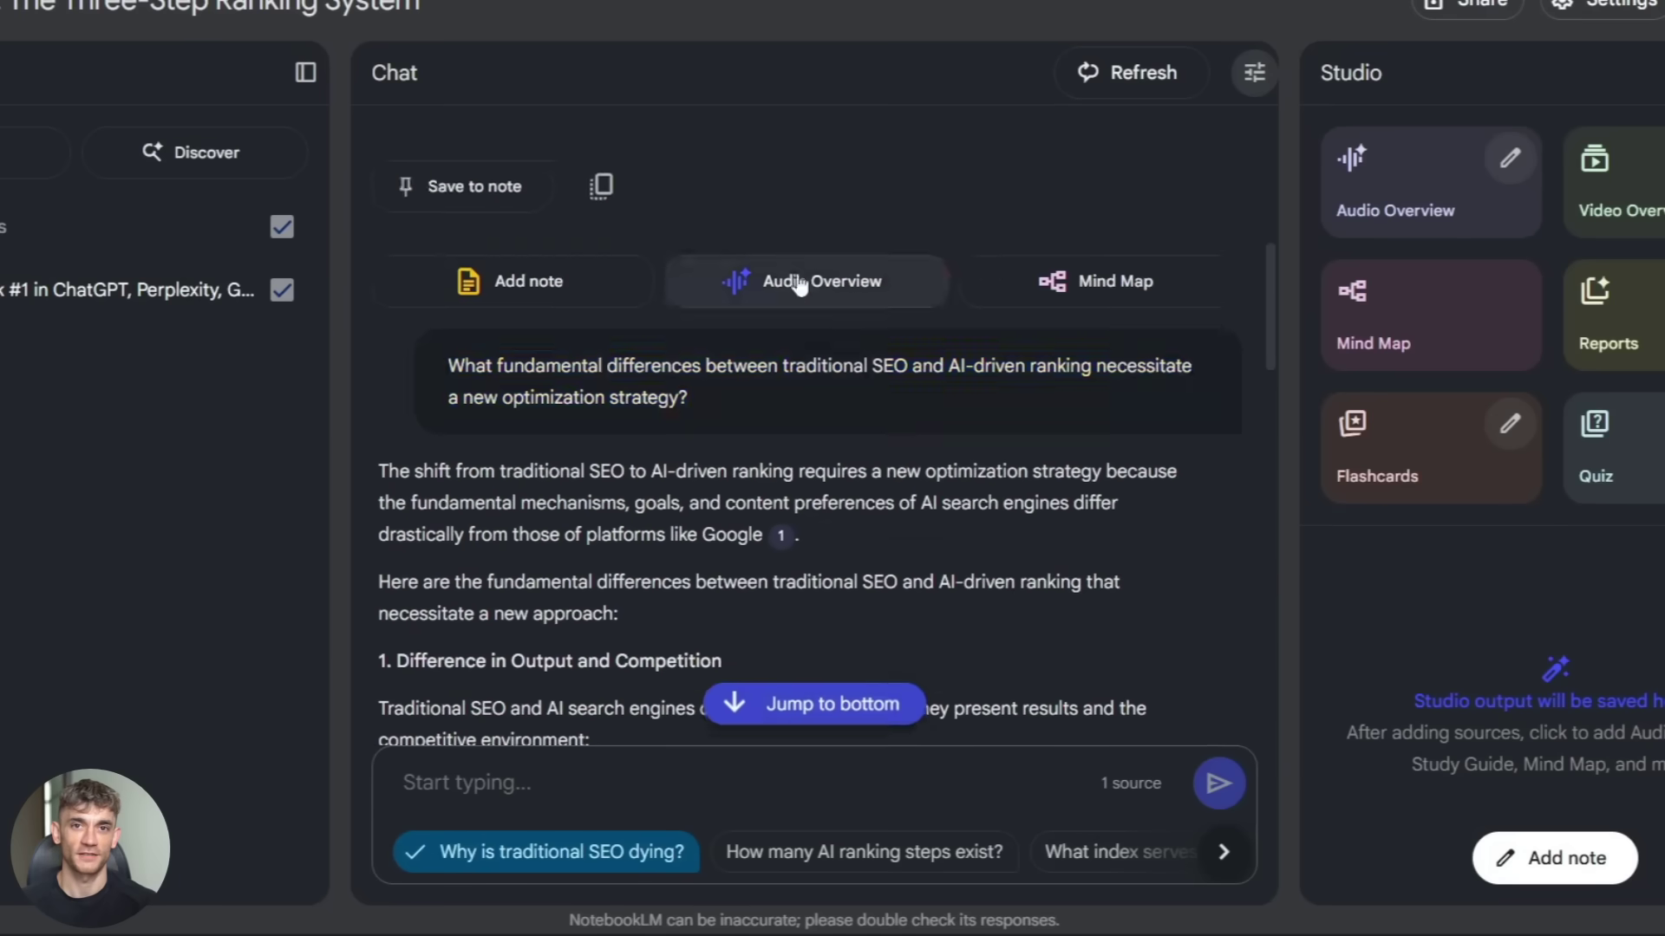
{"action": "scroll", "coordinate": [800, 287], "scroll_direction": "down", "scroll_amount": 2}
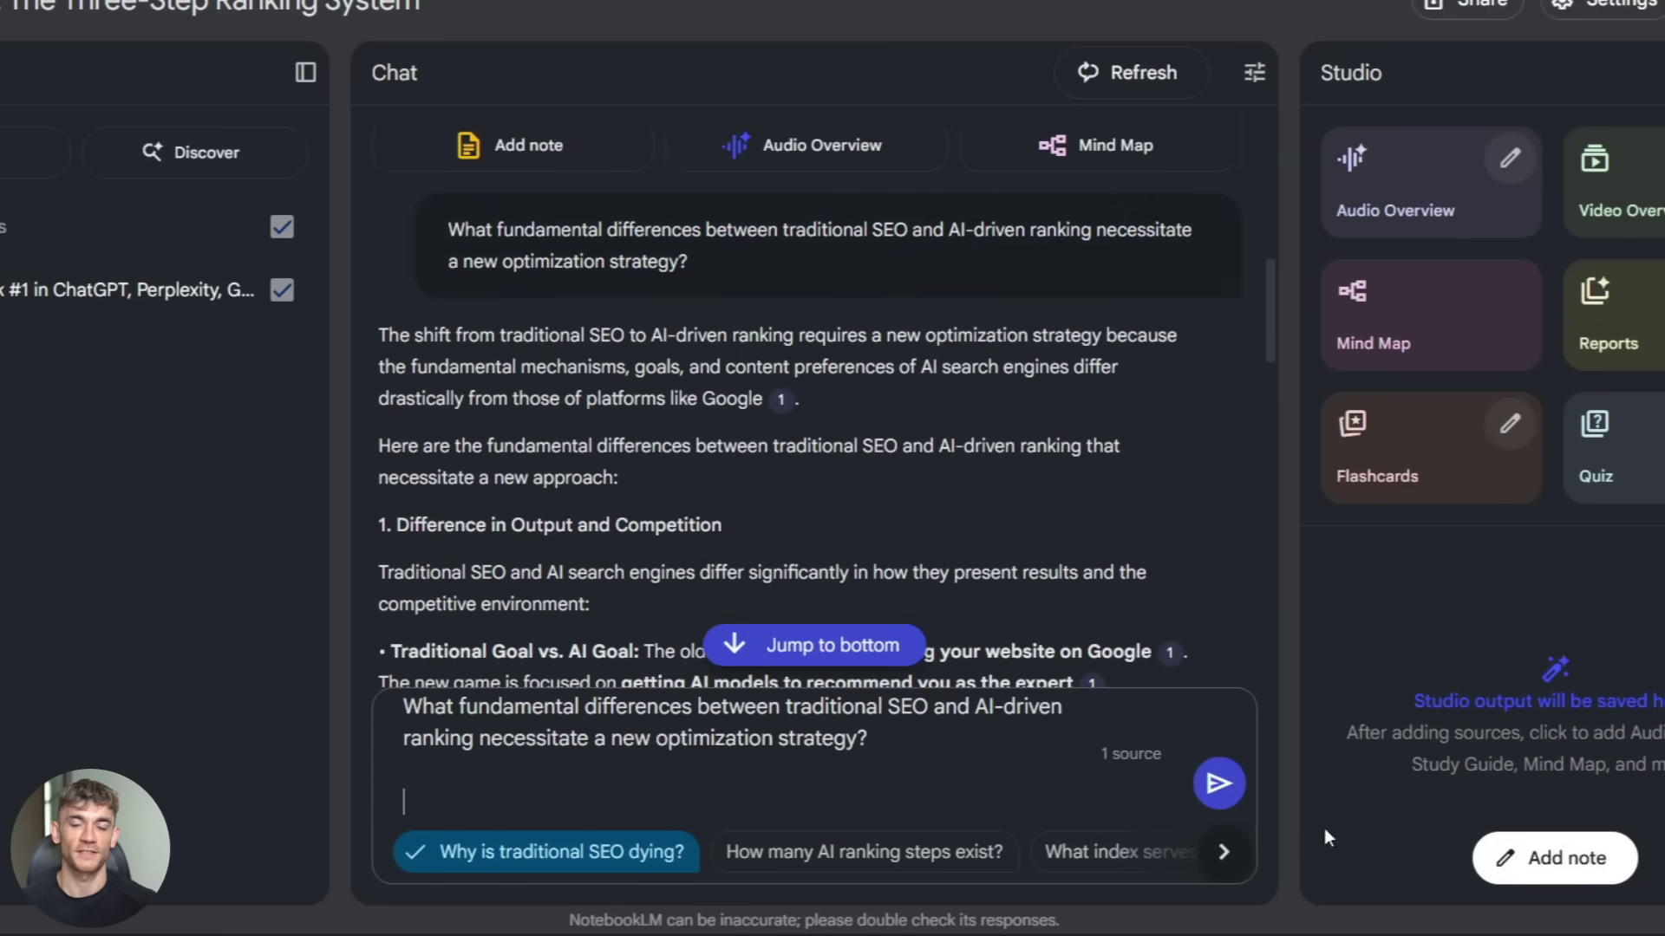
{"action": "key", "text": "Return"}
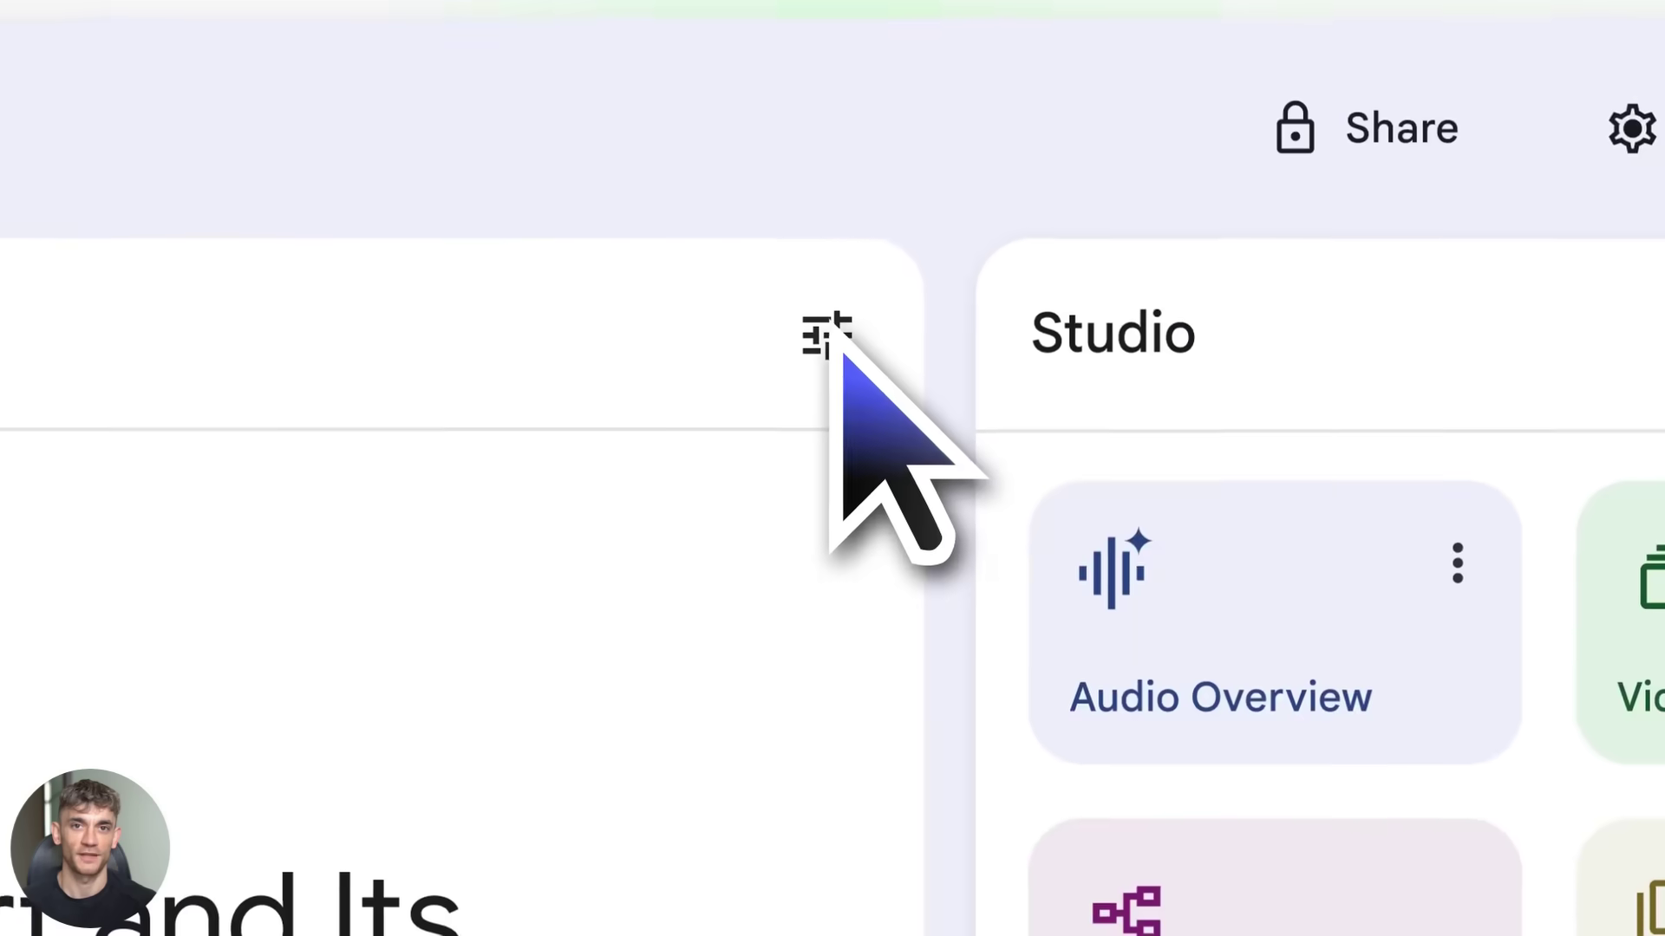
Switch the Surrealism chat to Learning Guide and send 'Let's get started!'
{"action": "left_click", "coordinate": [826, 334]}
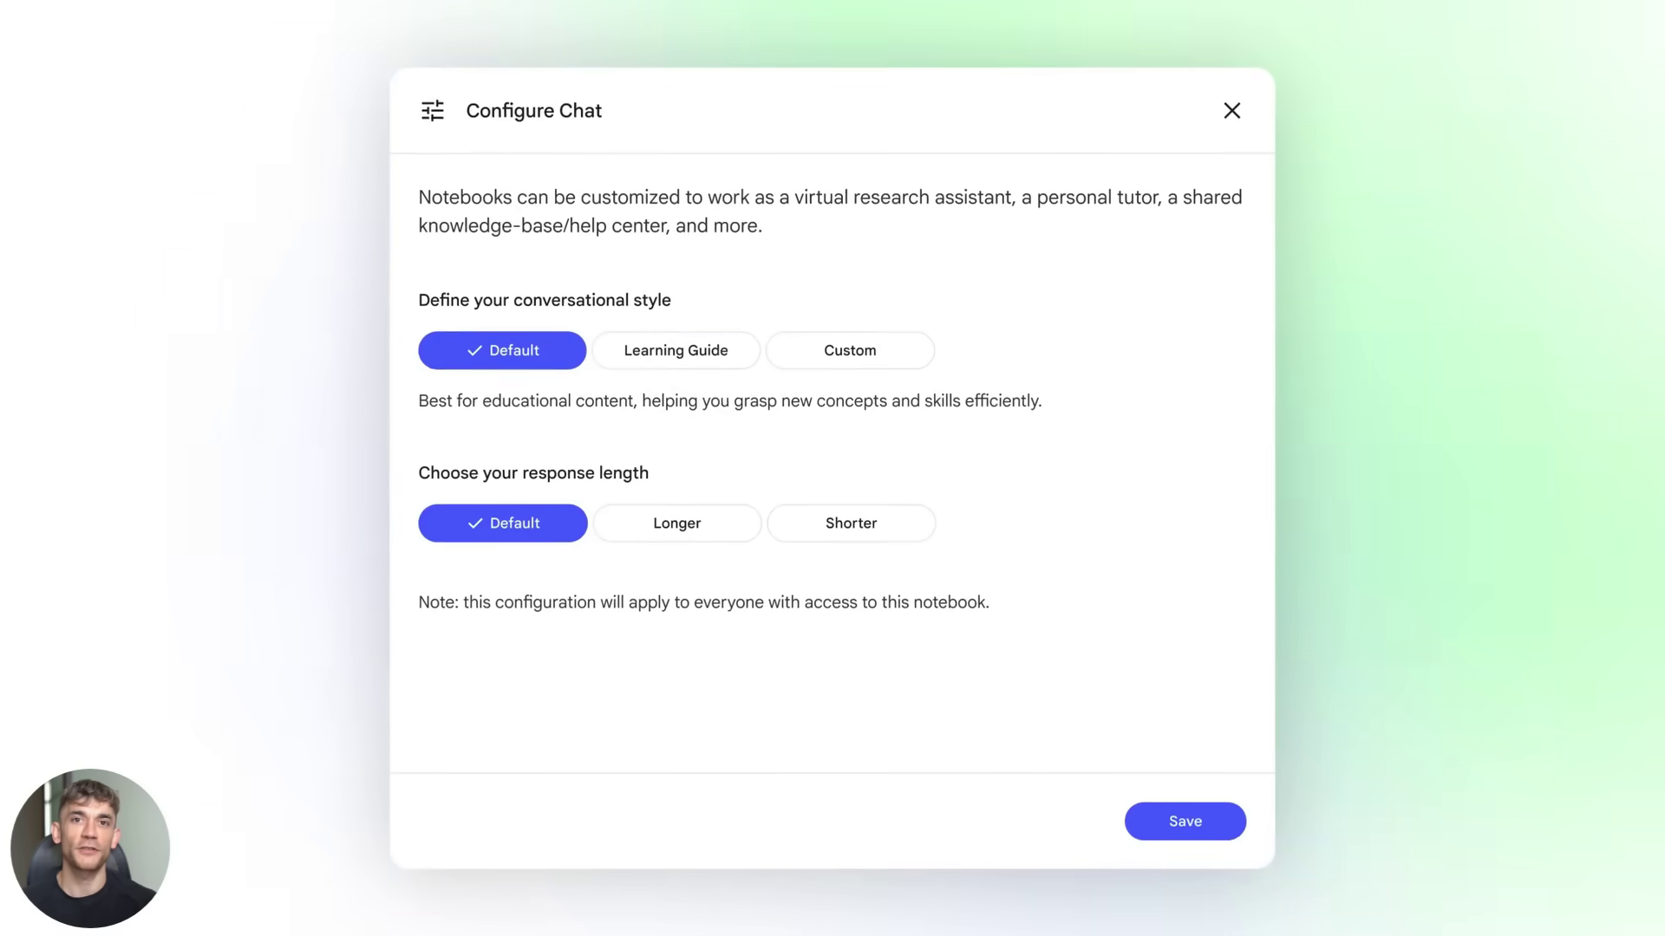
{"action": "left_click", "coordinate": [685, 355]}
{"action": "left_click", "coordinate": [1190, 820]}
{"action": "type", "text": "Let's g"}
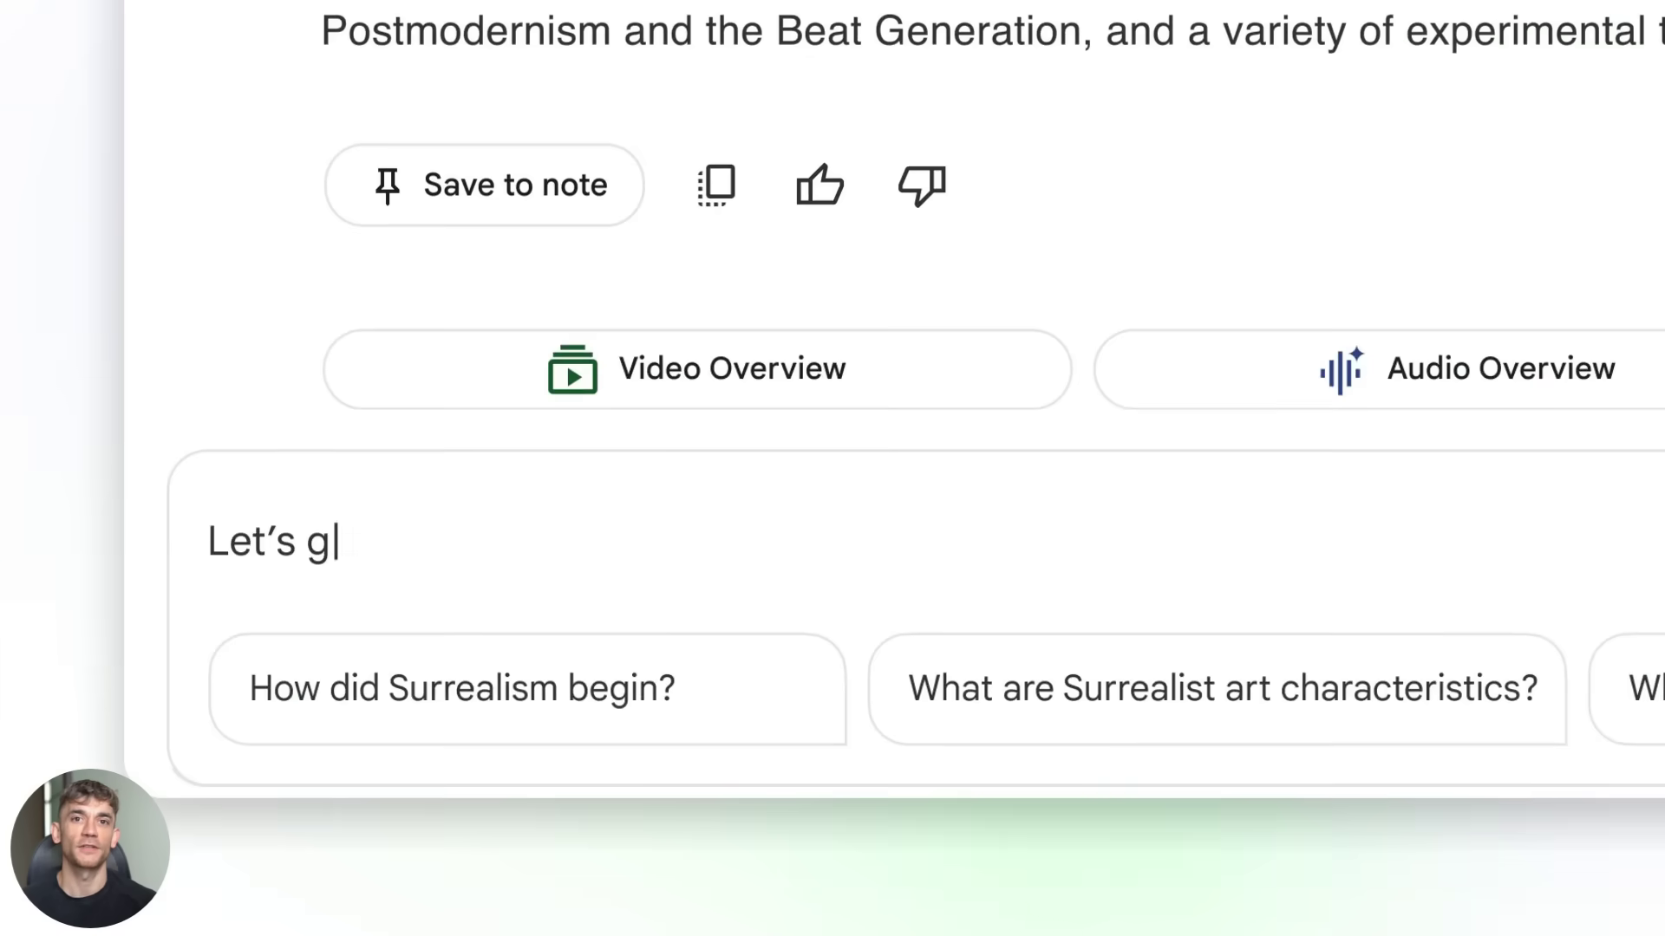
{"action": "type", "text": "et started!"}
{"action": "key", "text": "Return"}
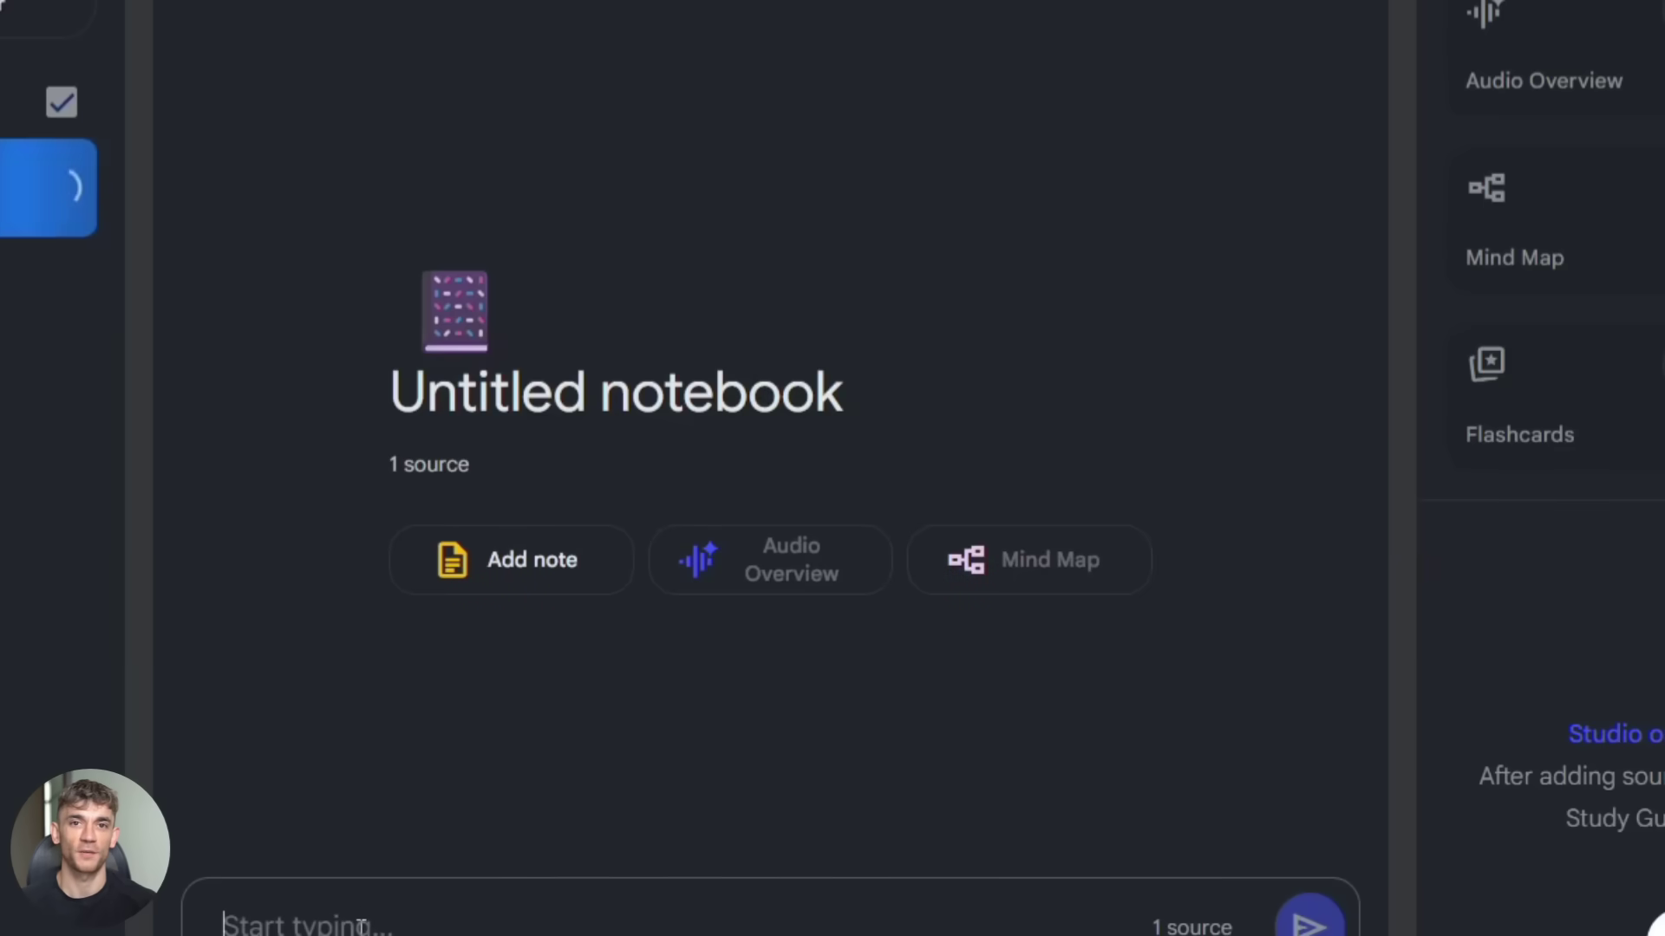
Ask the new Untitled notebook to 'Summarize the document'
{"action": "type", "text": "umaa"}
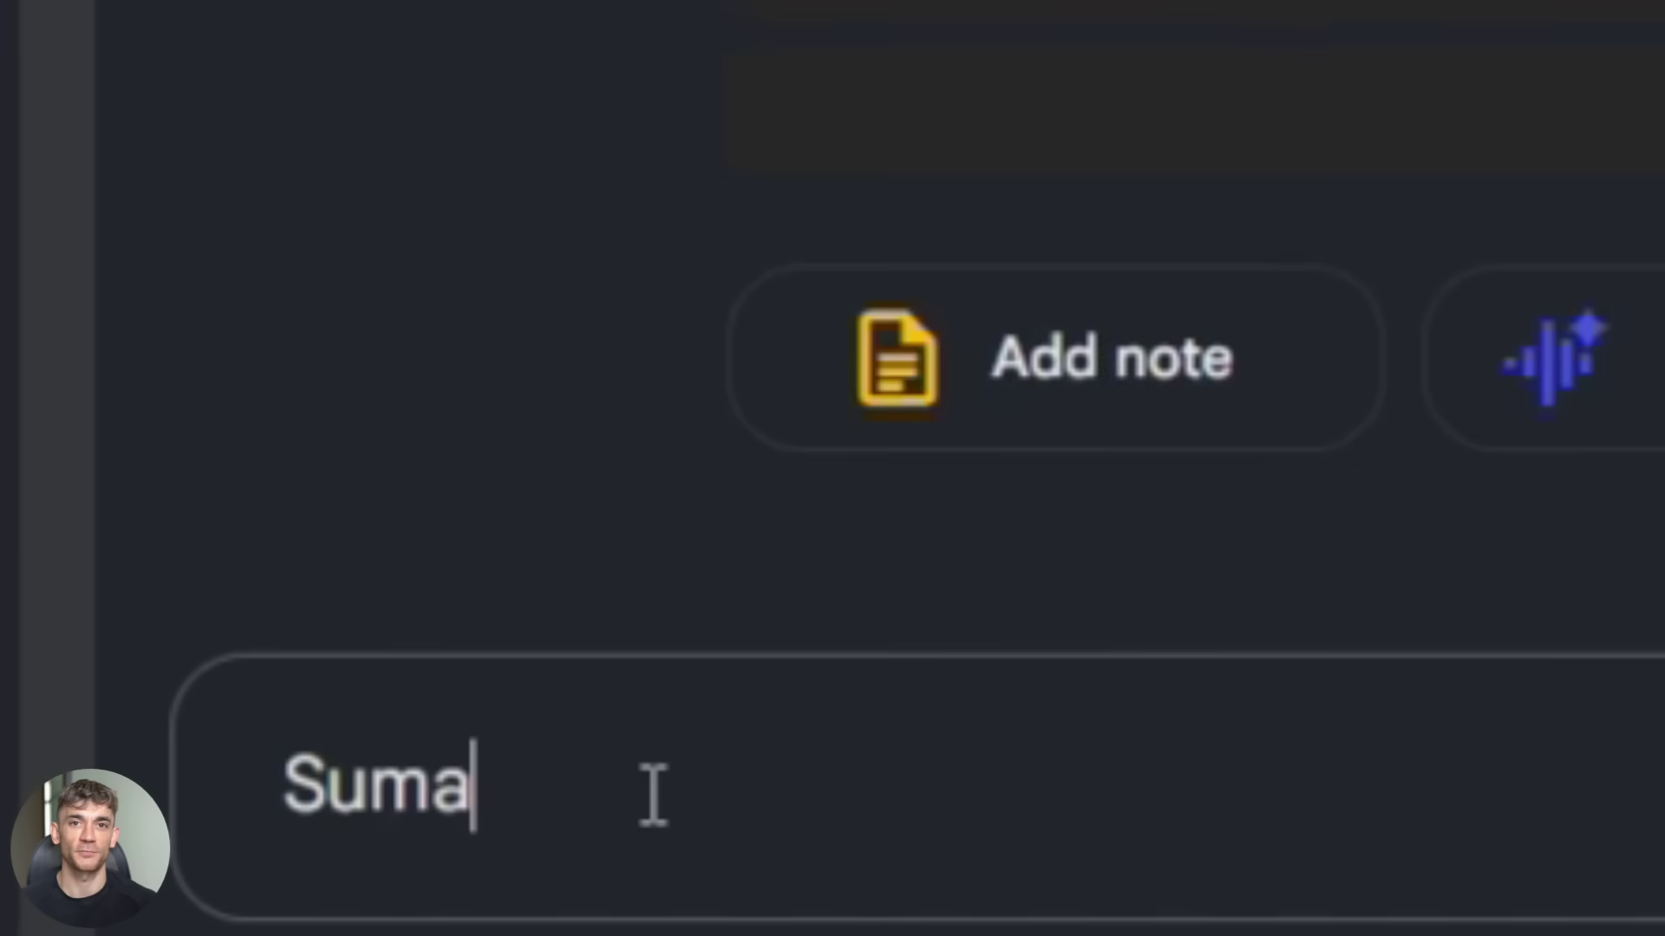
{"action": "key", "text": "BackSpace"}
{"action": "type", "text": "marzi"}
{"action": "key", "text": "BackSpace"}
{"action": "key", "text": "BackSpace"}
{"action": "type", "text": "ize"}
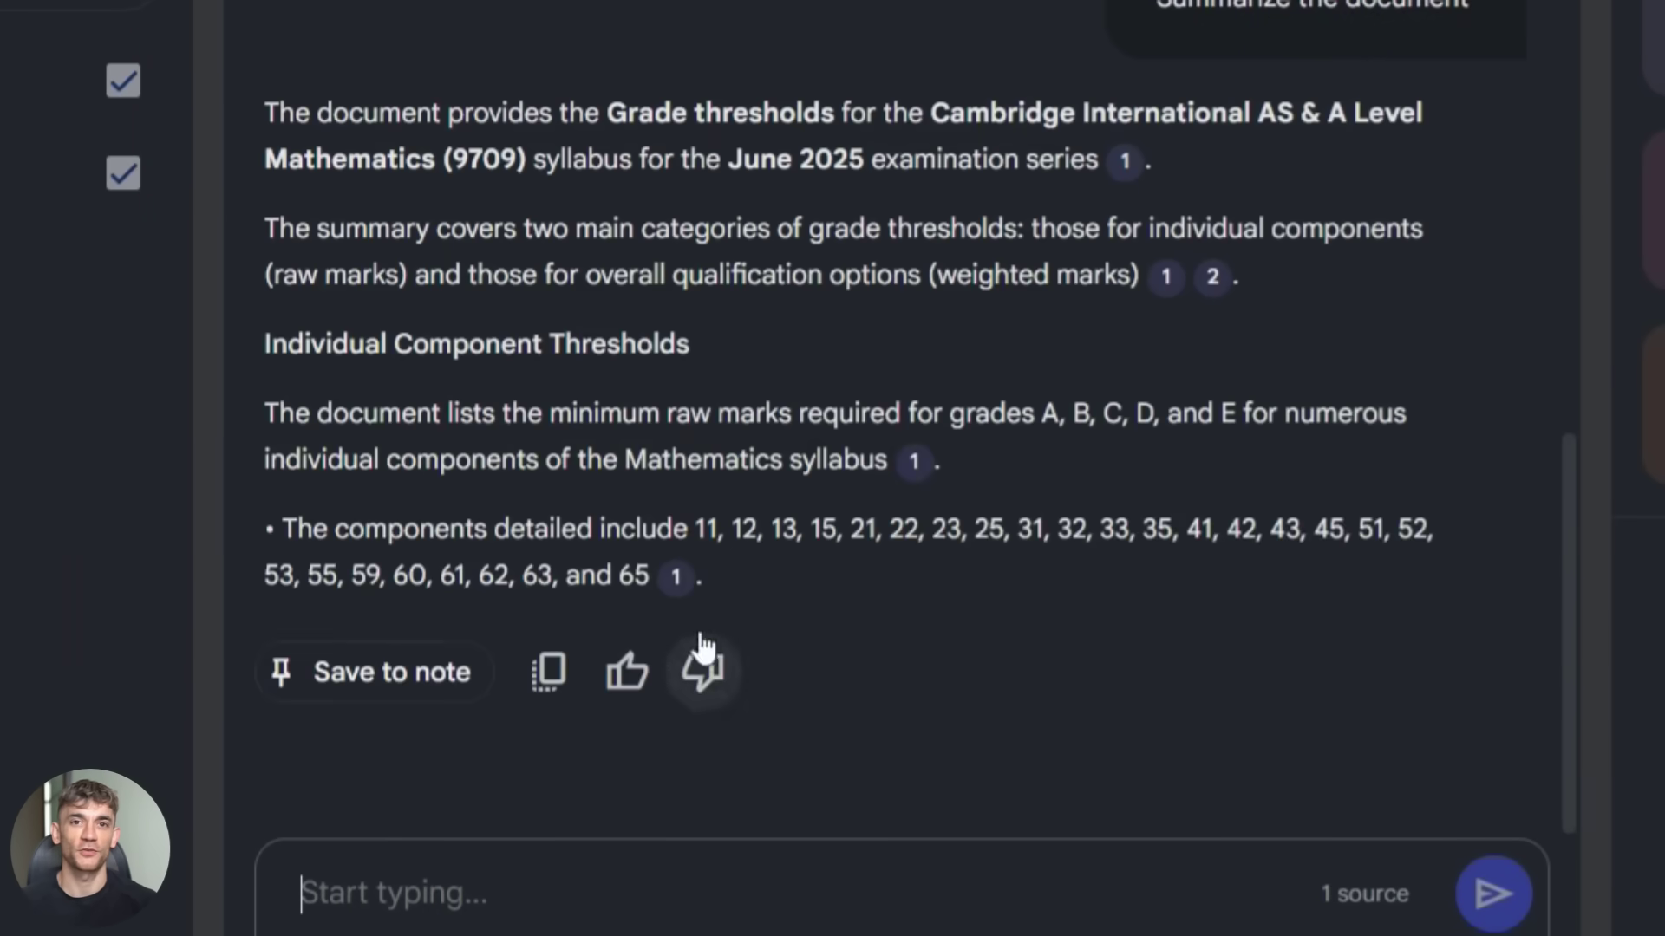
{"action": "scroll", "coordinate": [642, 529], "scroll_direction": "down", "scroll_amount": 6}
{"action": "scroll", "coordinate": [624, 512], "scroll_direction": "down", "scroll_amount": 8}
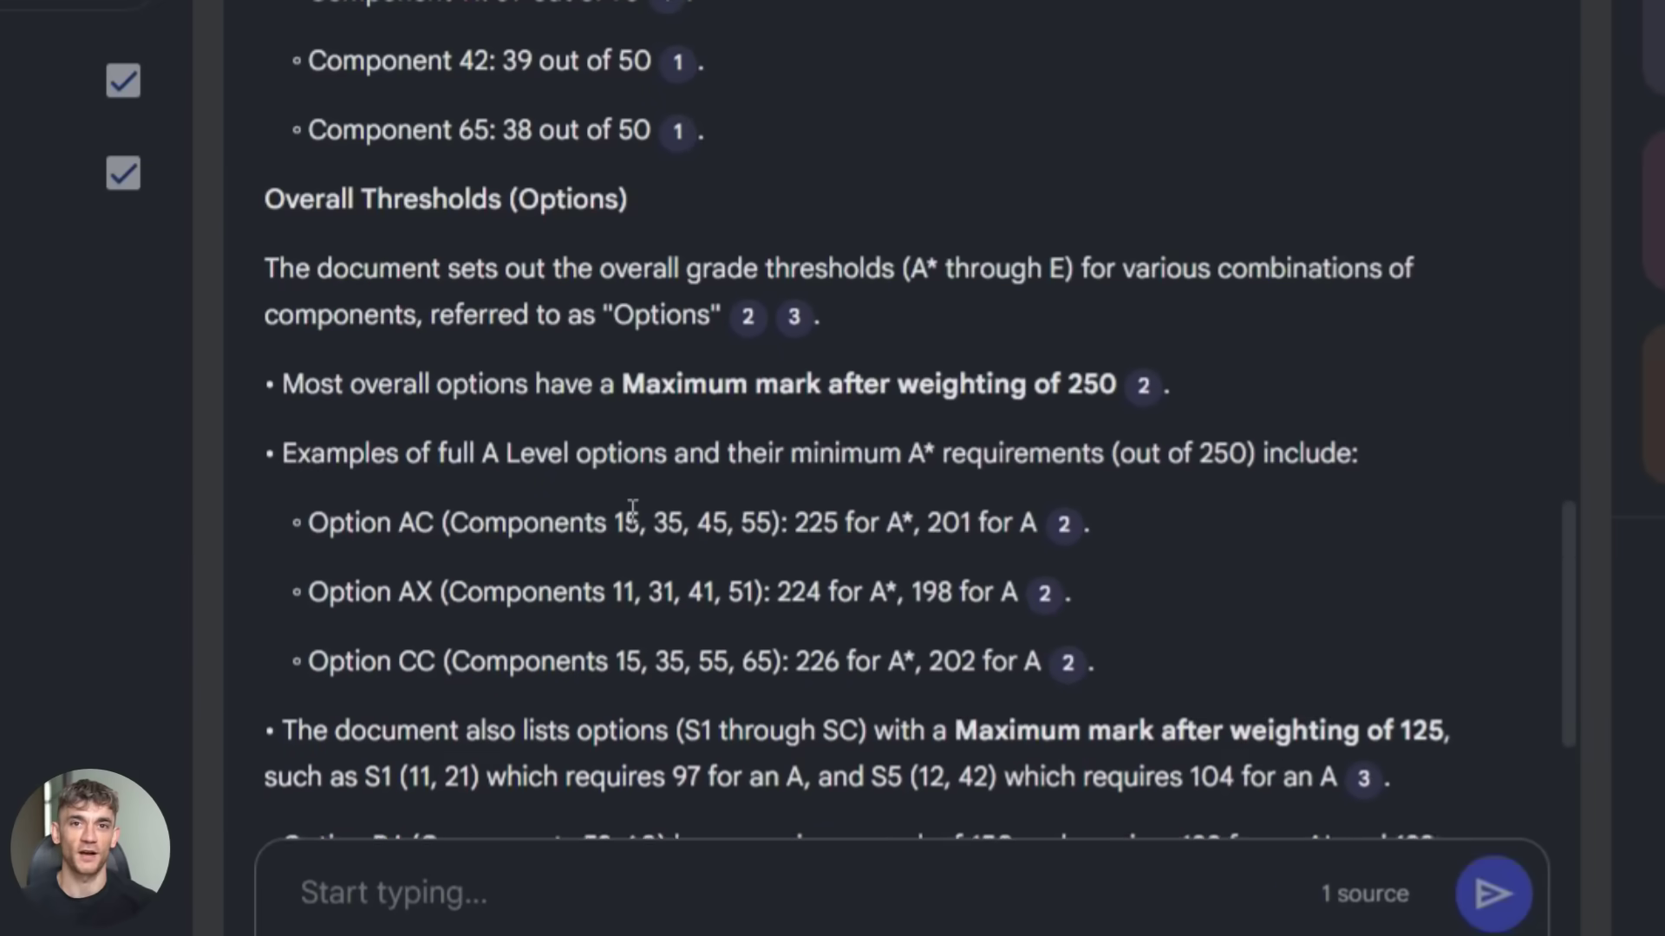
{"action": "scroll", "coordinate": [633, 512], "scroll_direction": "up", "scroll_amount": 10}
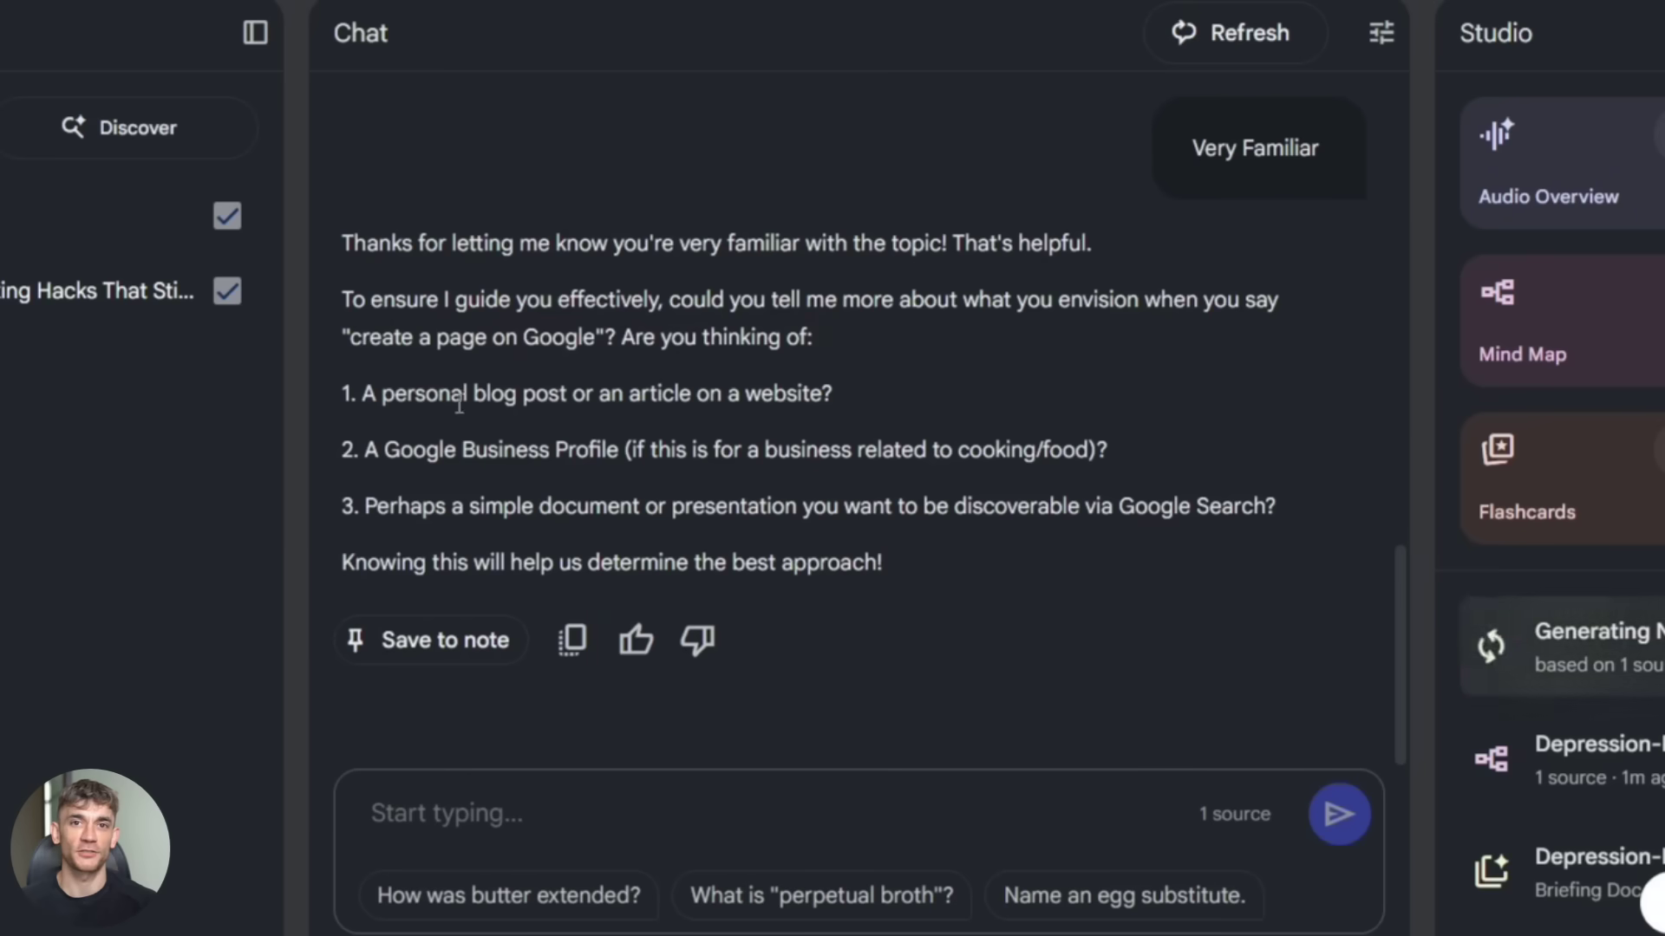
Open citation 3 to show the highlighted source passage on the Ottoman Empire's decline
{"action": "left_click_drag", "start_coordinate": [357, 394], "coordinate": [944, 427]}
{"action": "left_click", "coordinate": [744, 464]}
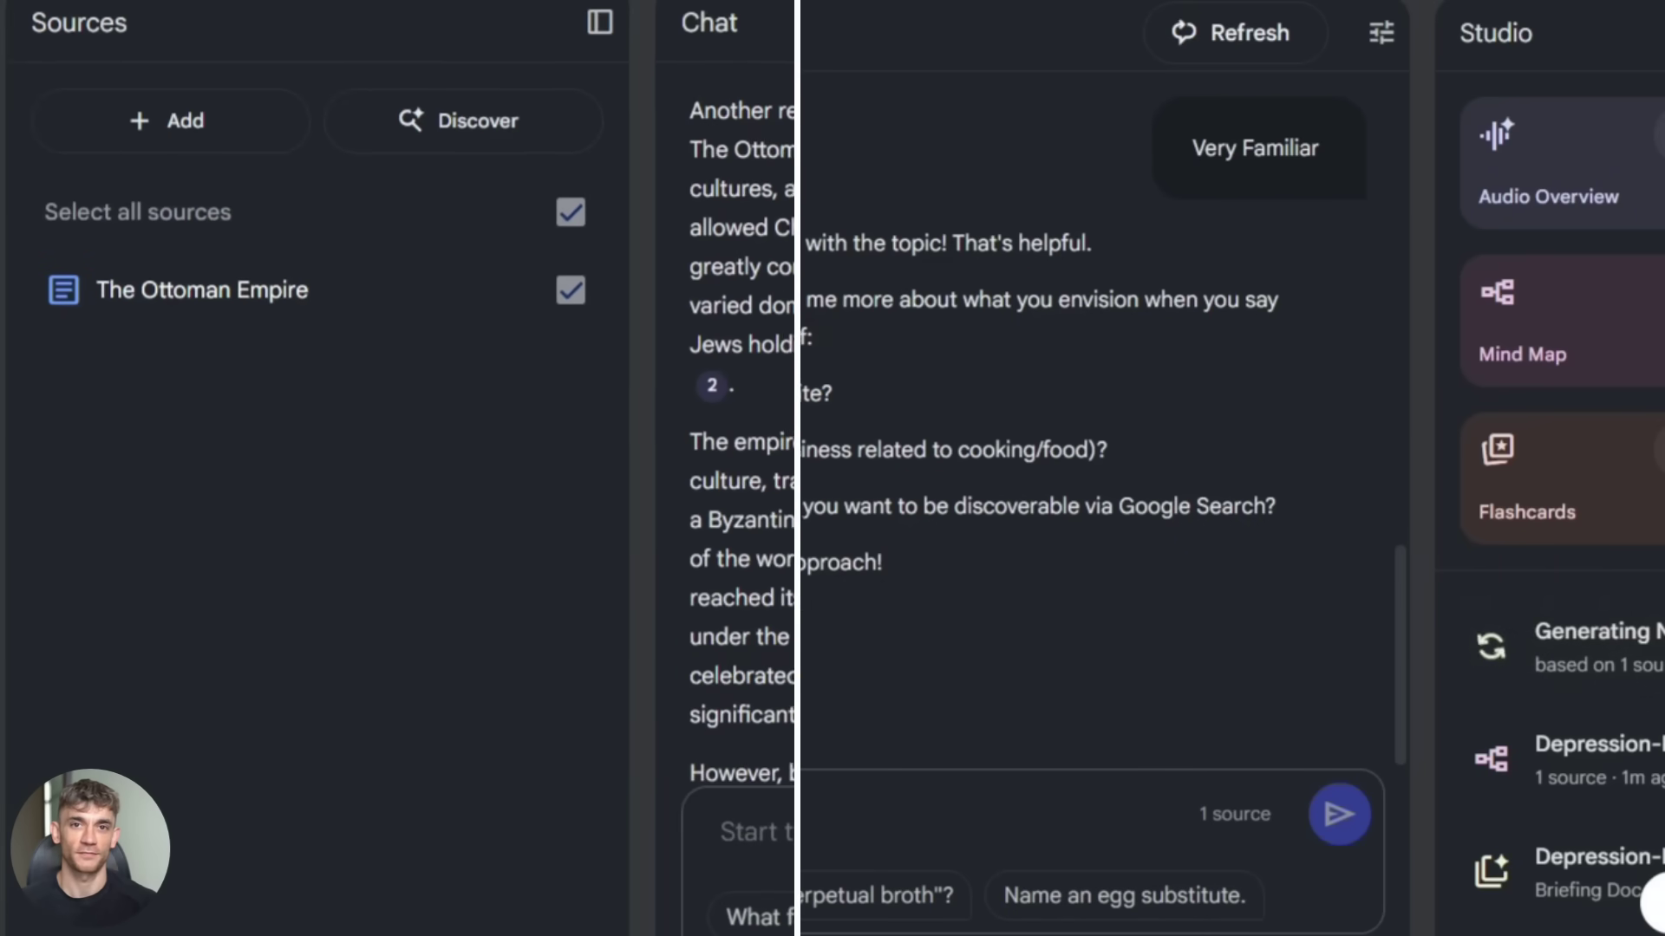
{"action": "scroll", "coordinate": [800, 496], "scroll_direction": "down", "scroll_amount": 4}
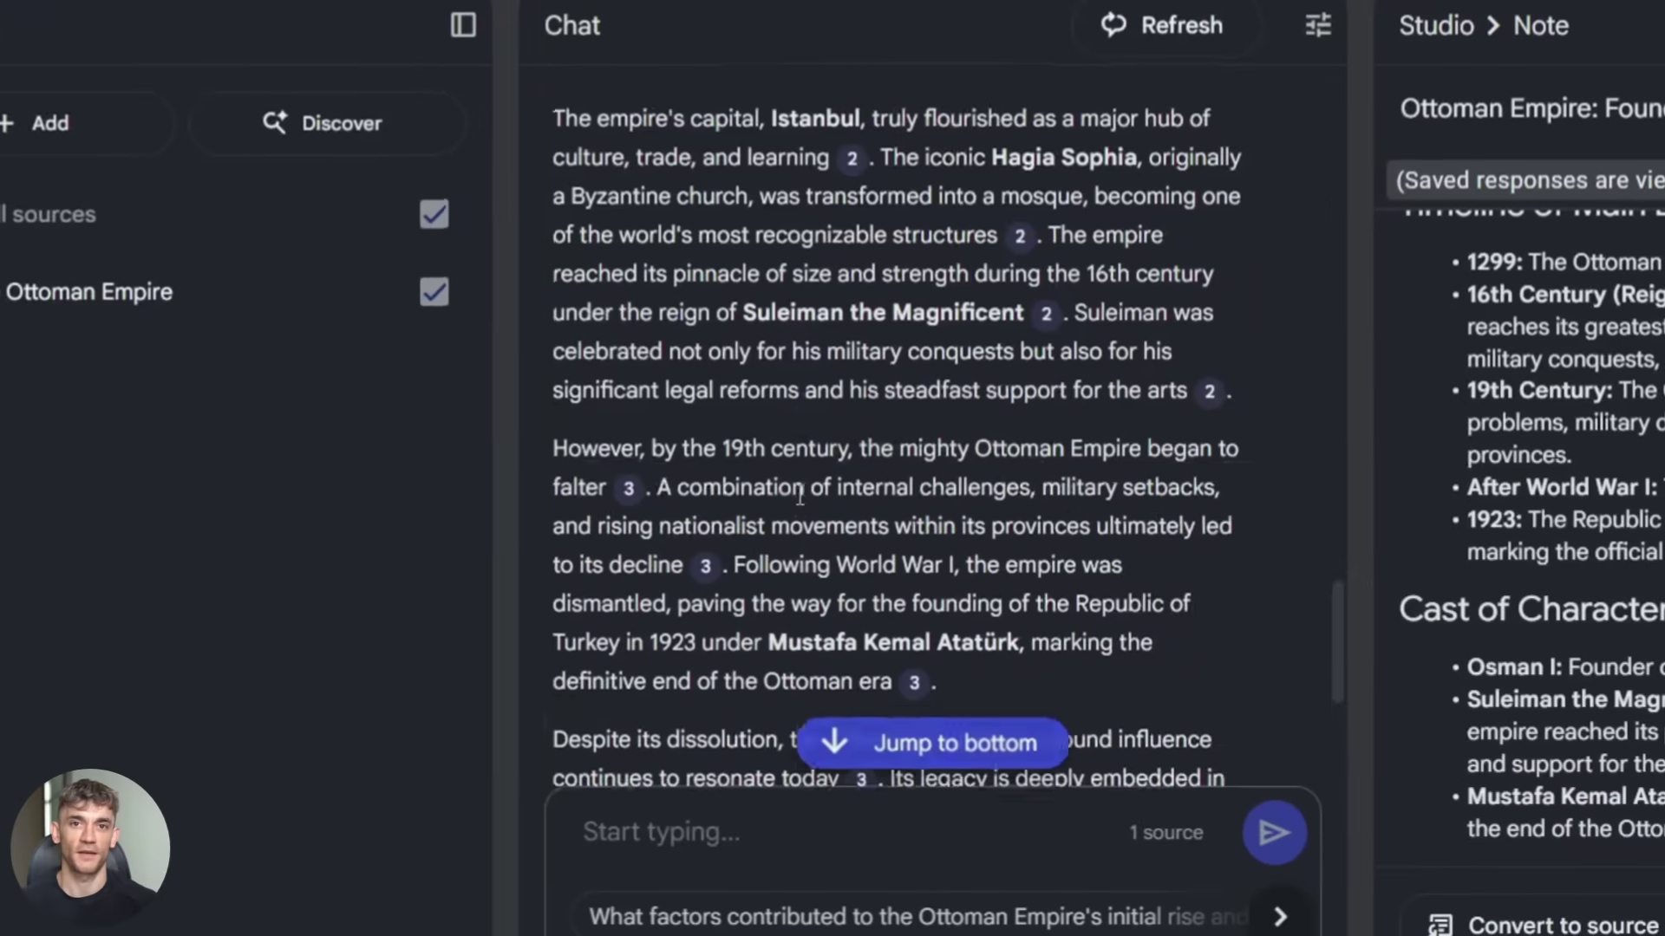
{"action": "scroll", "coordinate": [800, 496], "scroll_direction": "down", "scroll_amount": 5}
{"action": "scroll", "coordinate": [752, 470], "scroll_direction": "up", "scroll_amount": 5}
{"action": "mouse_move", "coordinate": [629, 565]}
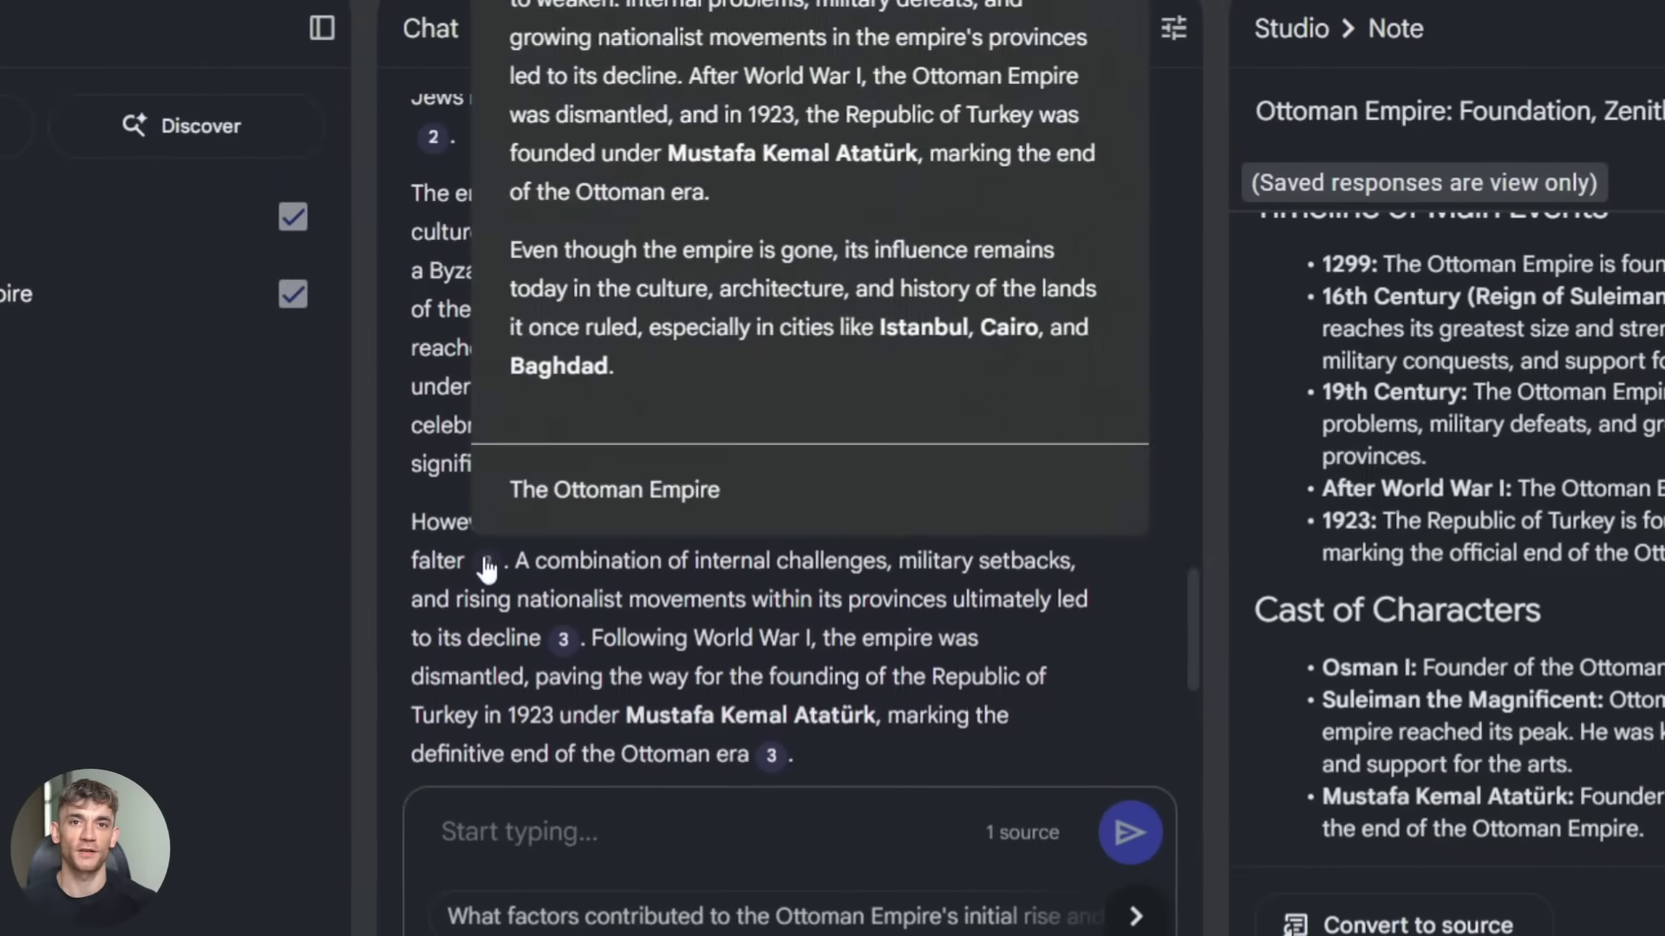
{"action": "left_click", "coordinate": [487, 562]}
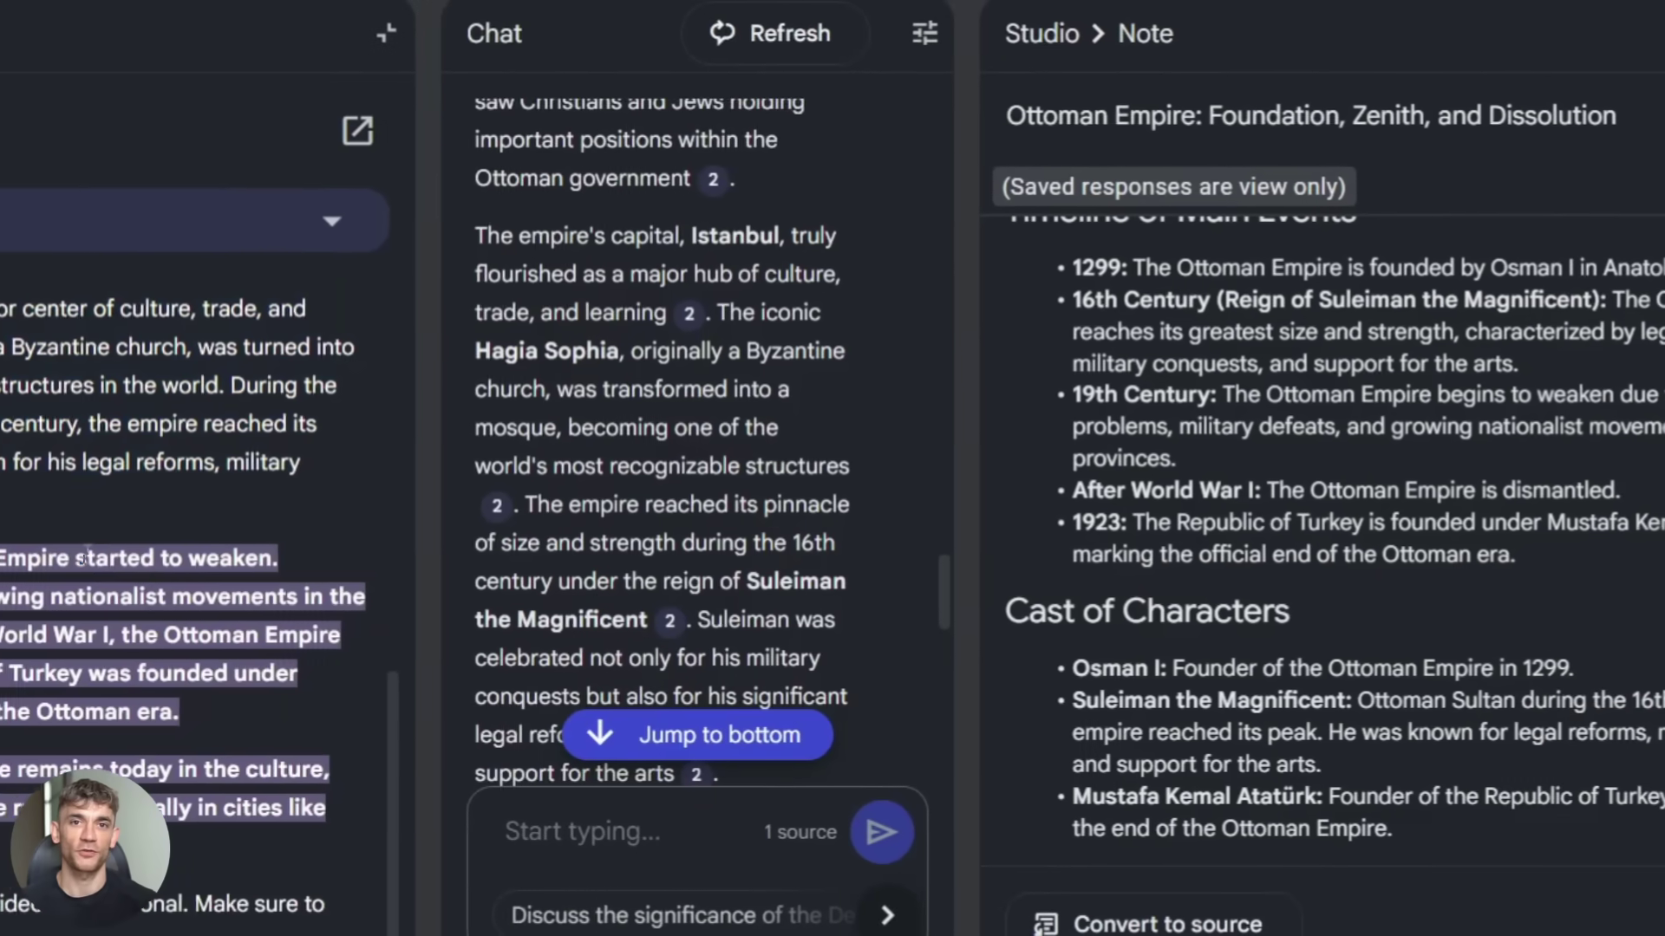
{"action": "left_click_drag", "start_coordinate": [181, 560], "coordinate": [245, 569]}
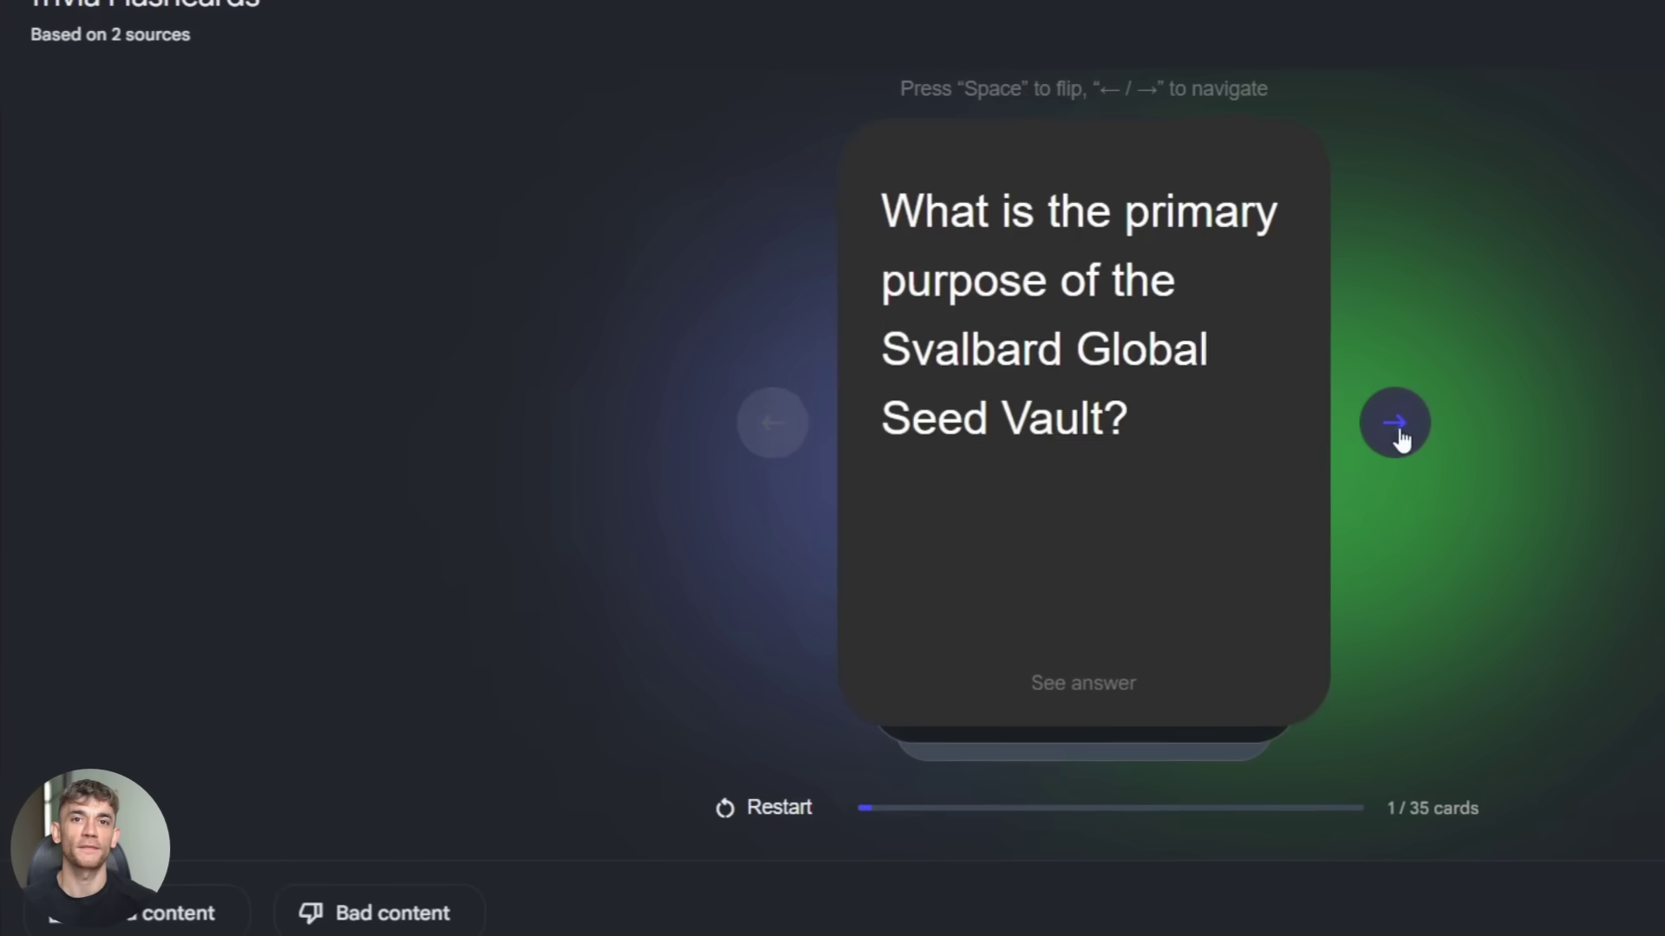
Have chat explain the Bay of Bengal, Within 3 miles and Sentinelese health-risk flashcards
{"action": "left_click", "coordinate": [1398, 434]}
{"action": "left_click", "coordinate": [1398, 434]}
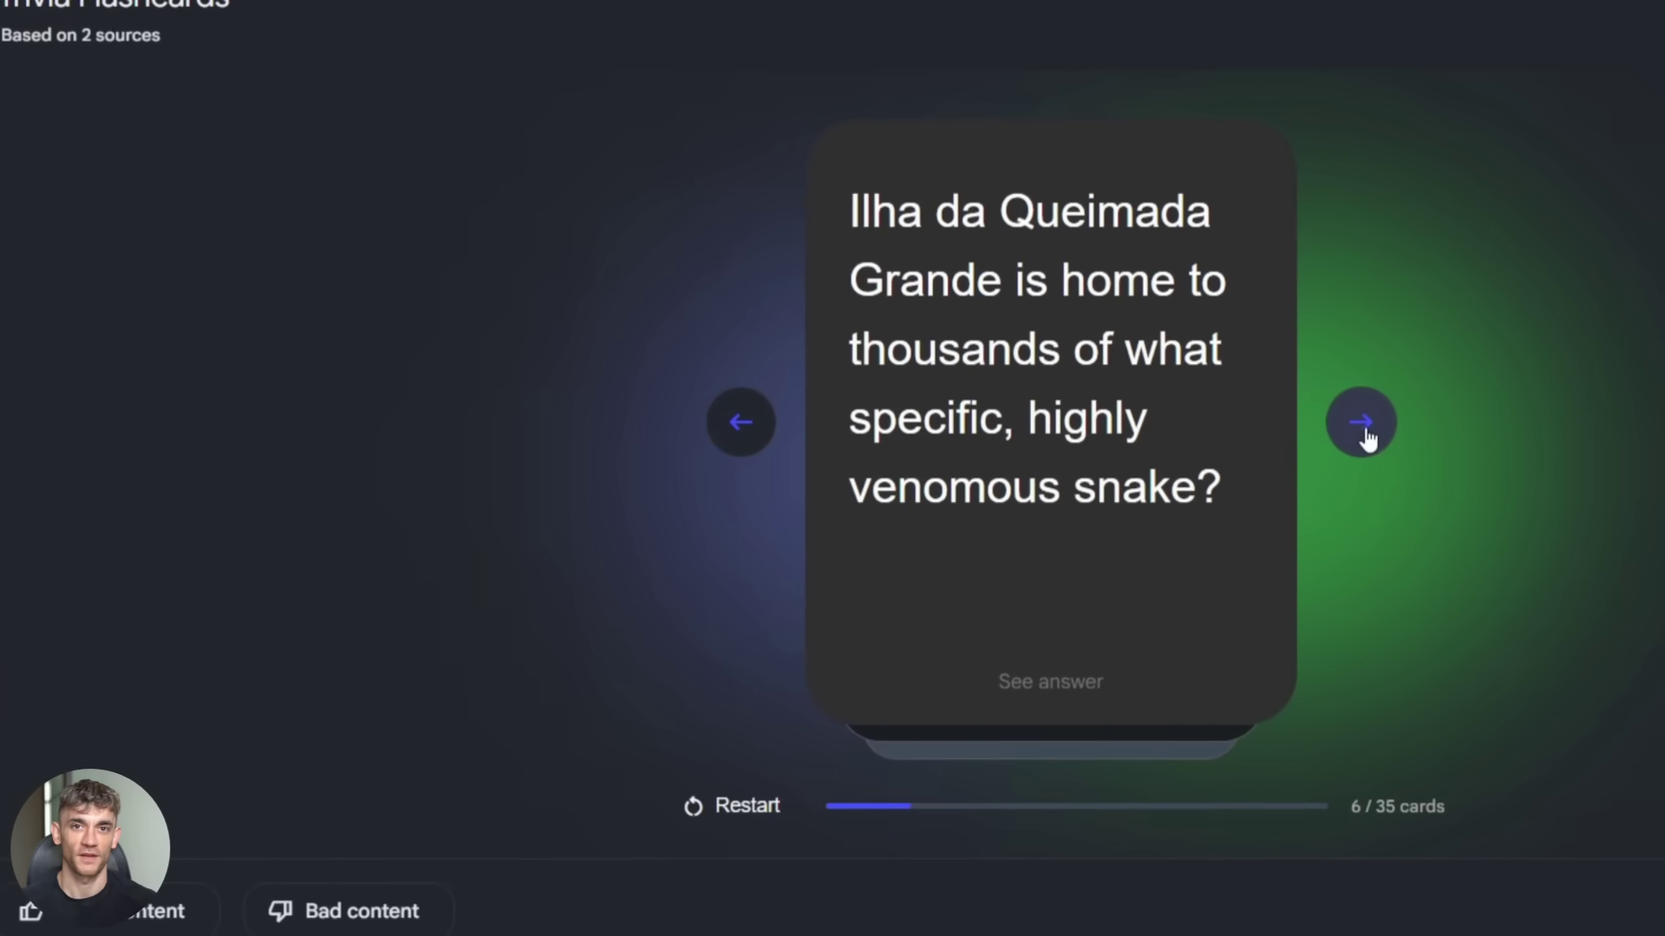
{"action": "left_click", "coordinate": [1019, 681]}
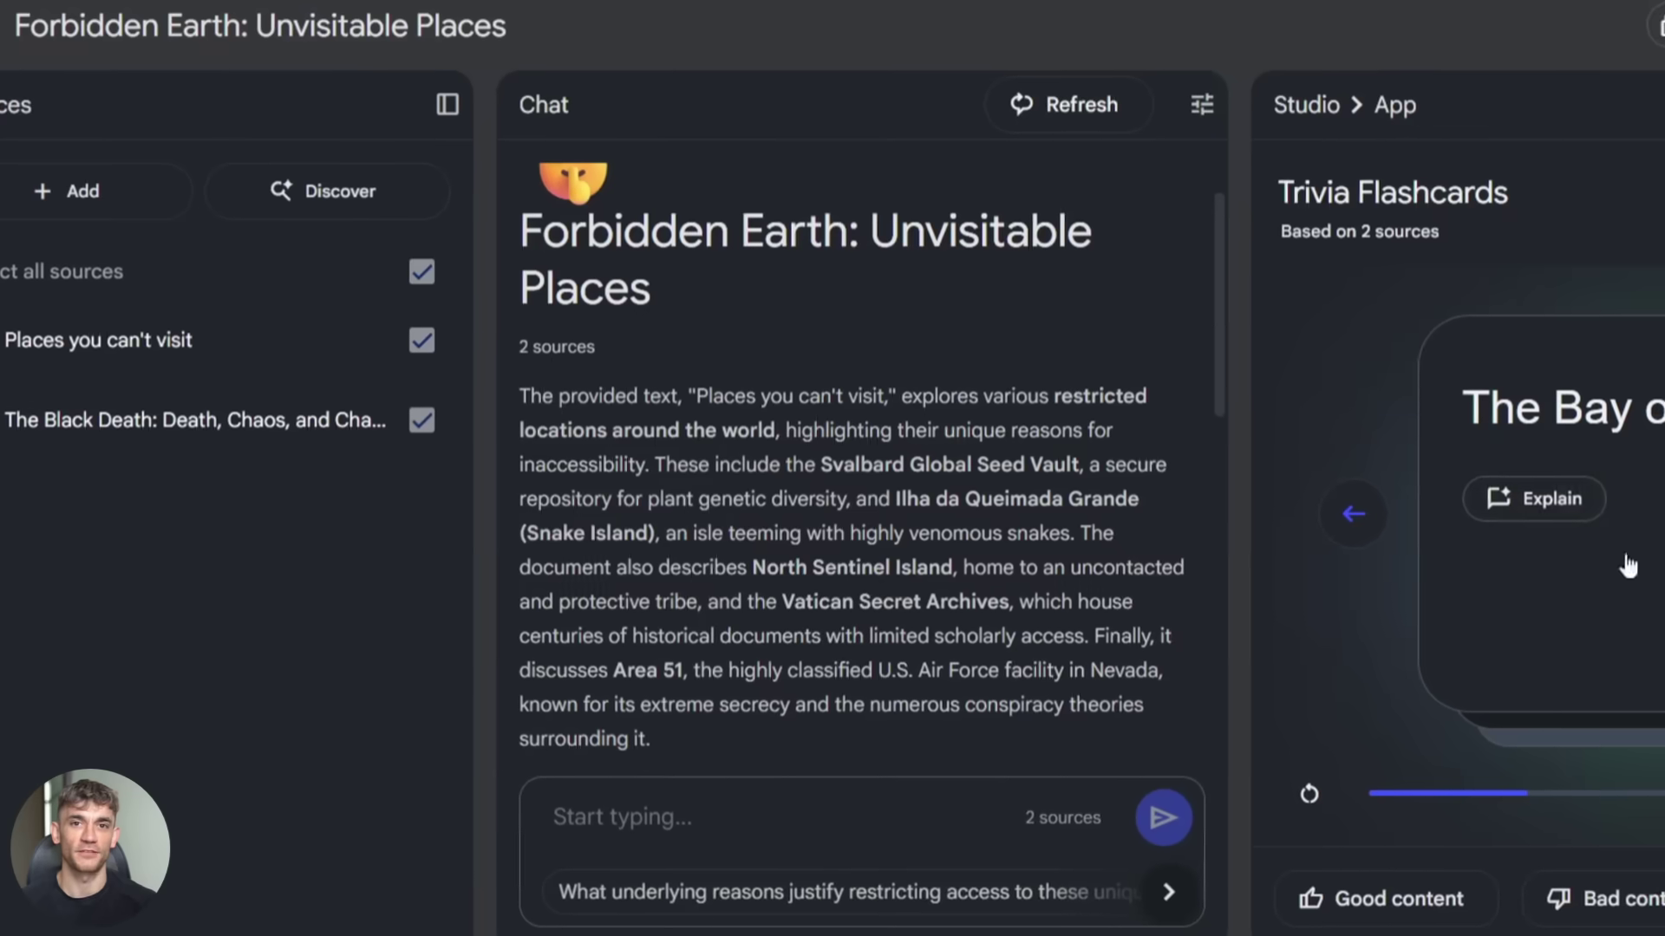
{"action": "left_click", "coordinate": [870, 305]}
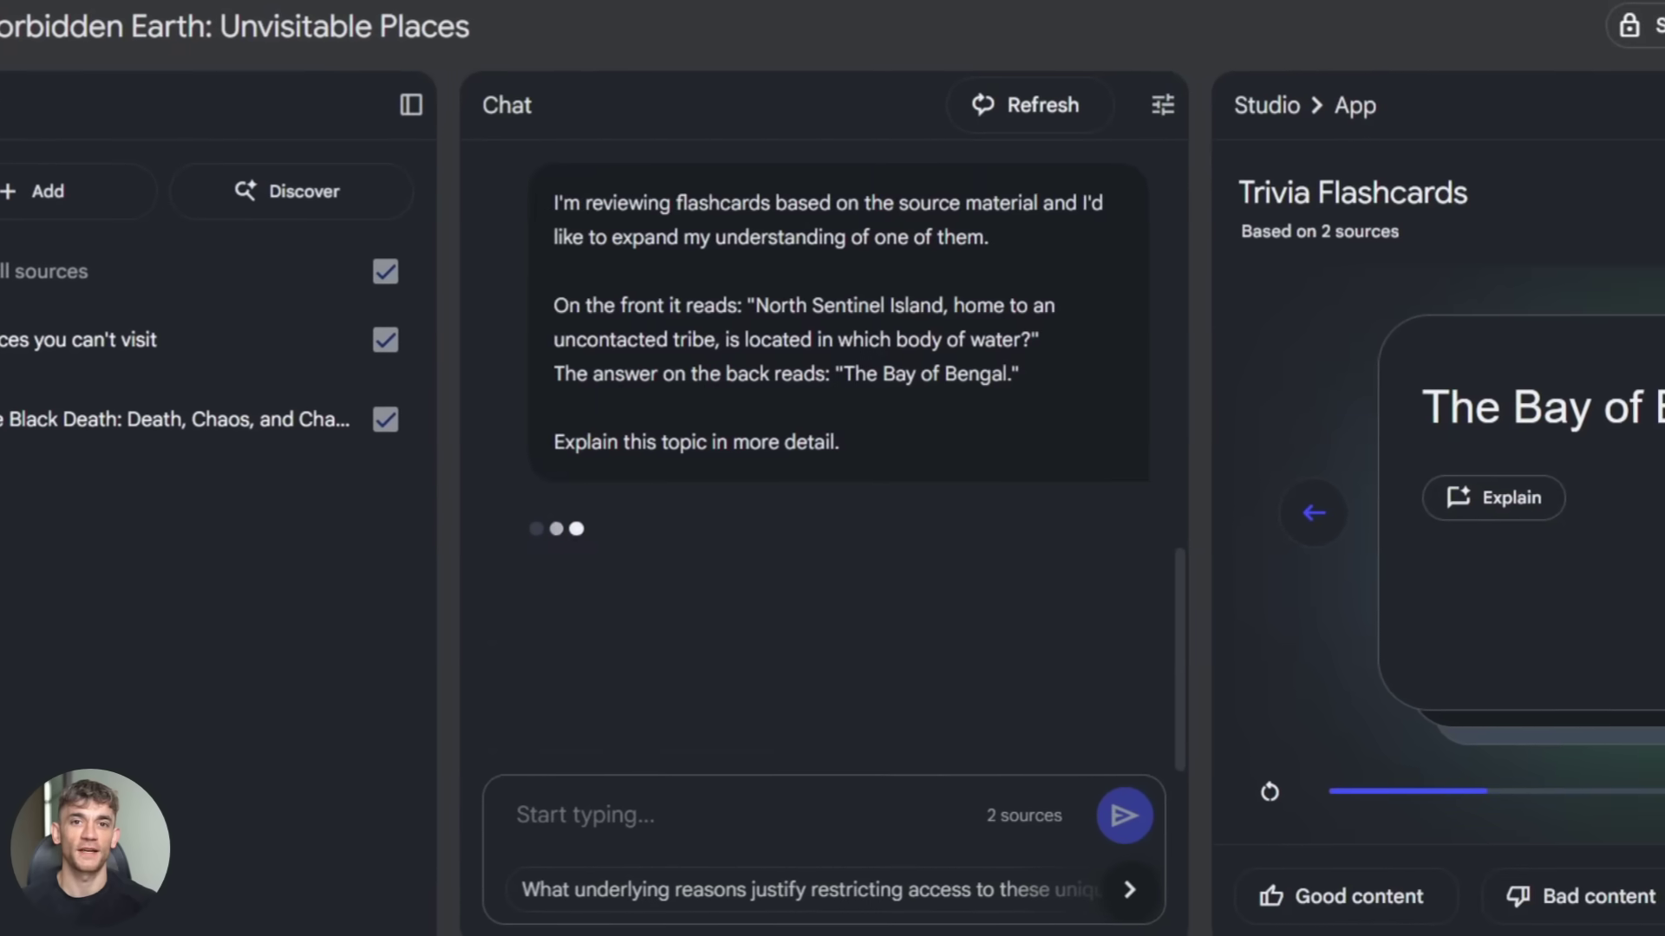
{"action": "left_click", "coordinate": [1578, 664]}
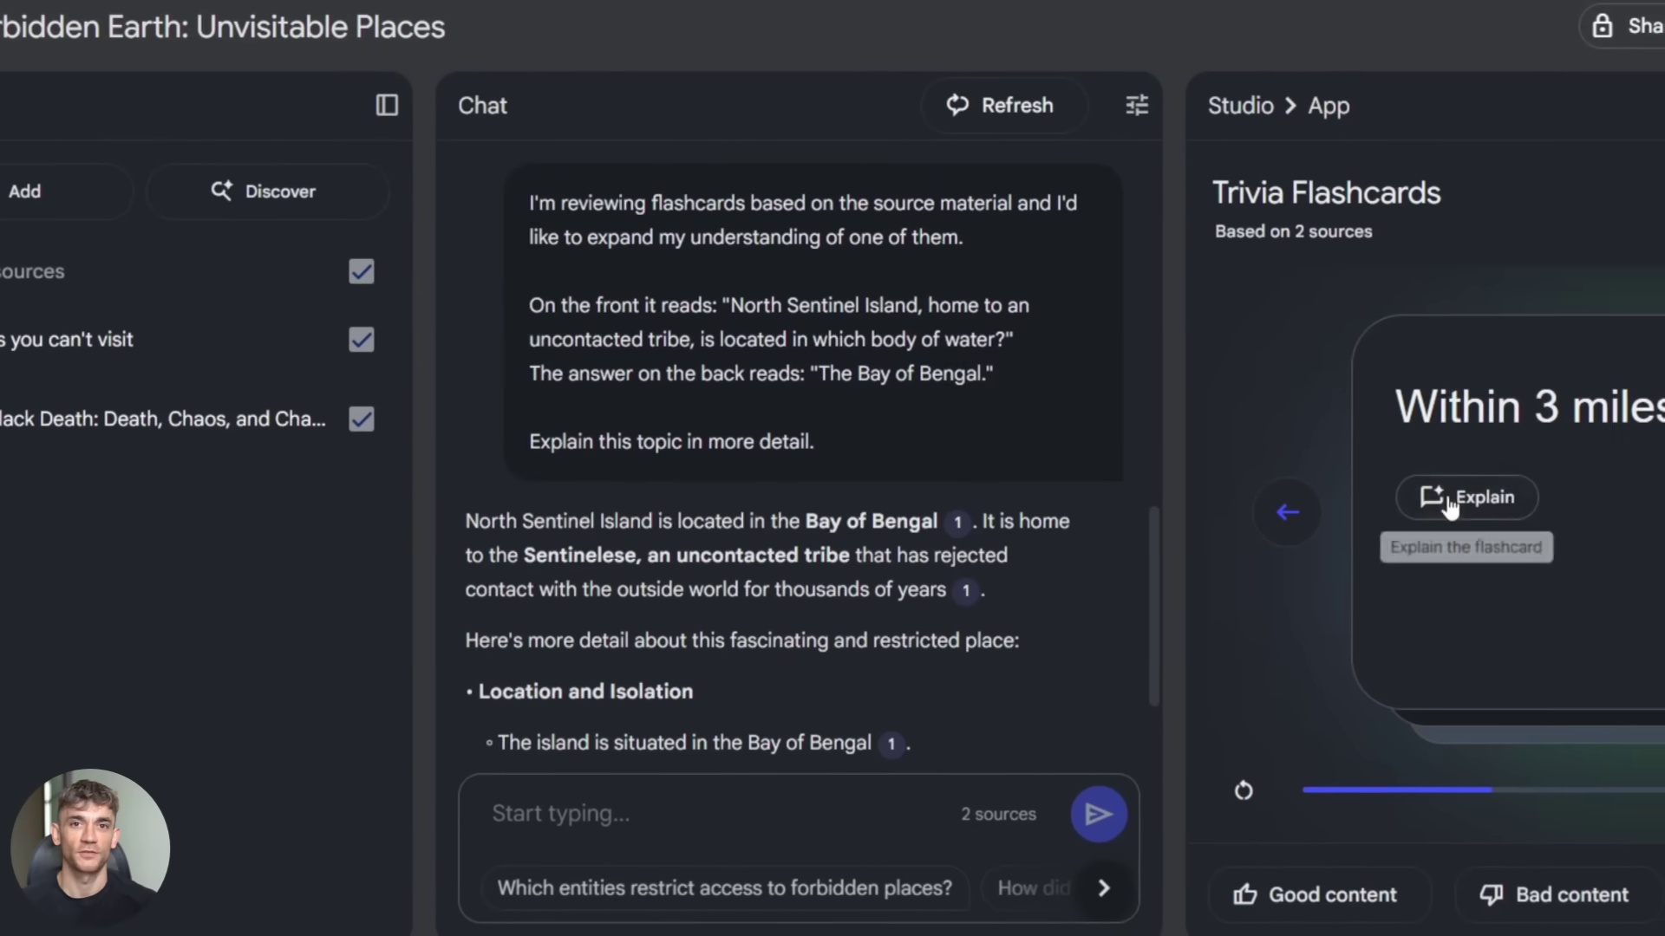
{"action": "left_click", "coordinate": [1453, 497]}
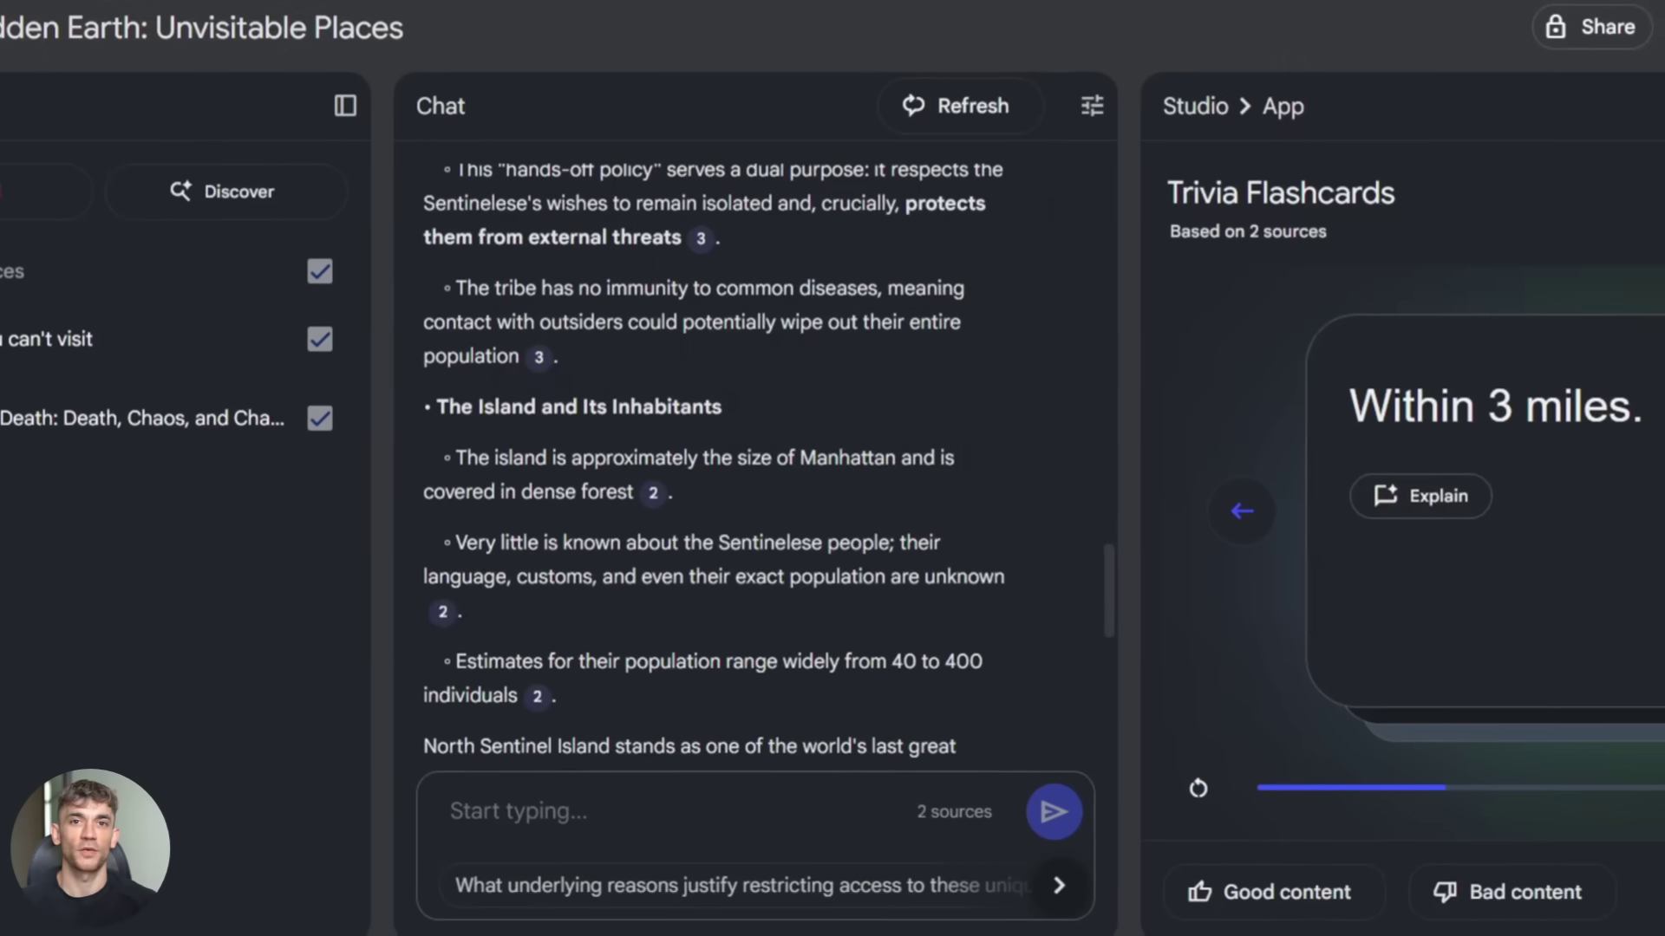
{"action": "key", "text": "Right"}
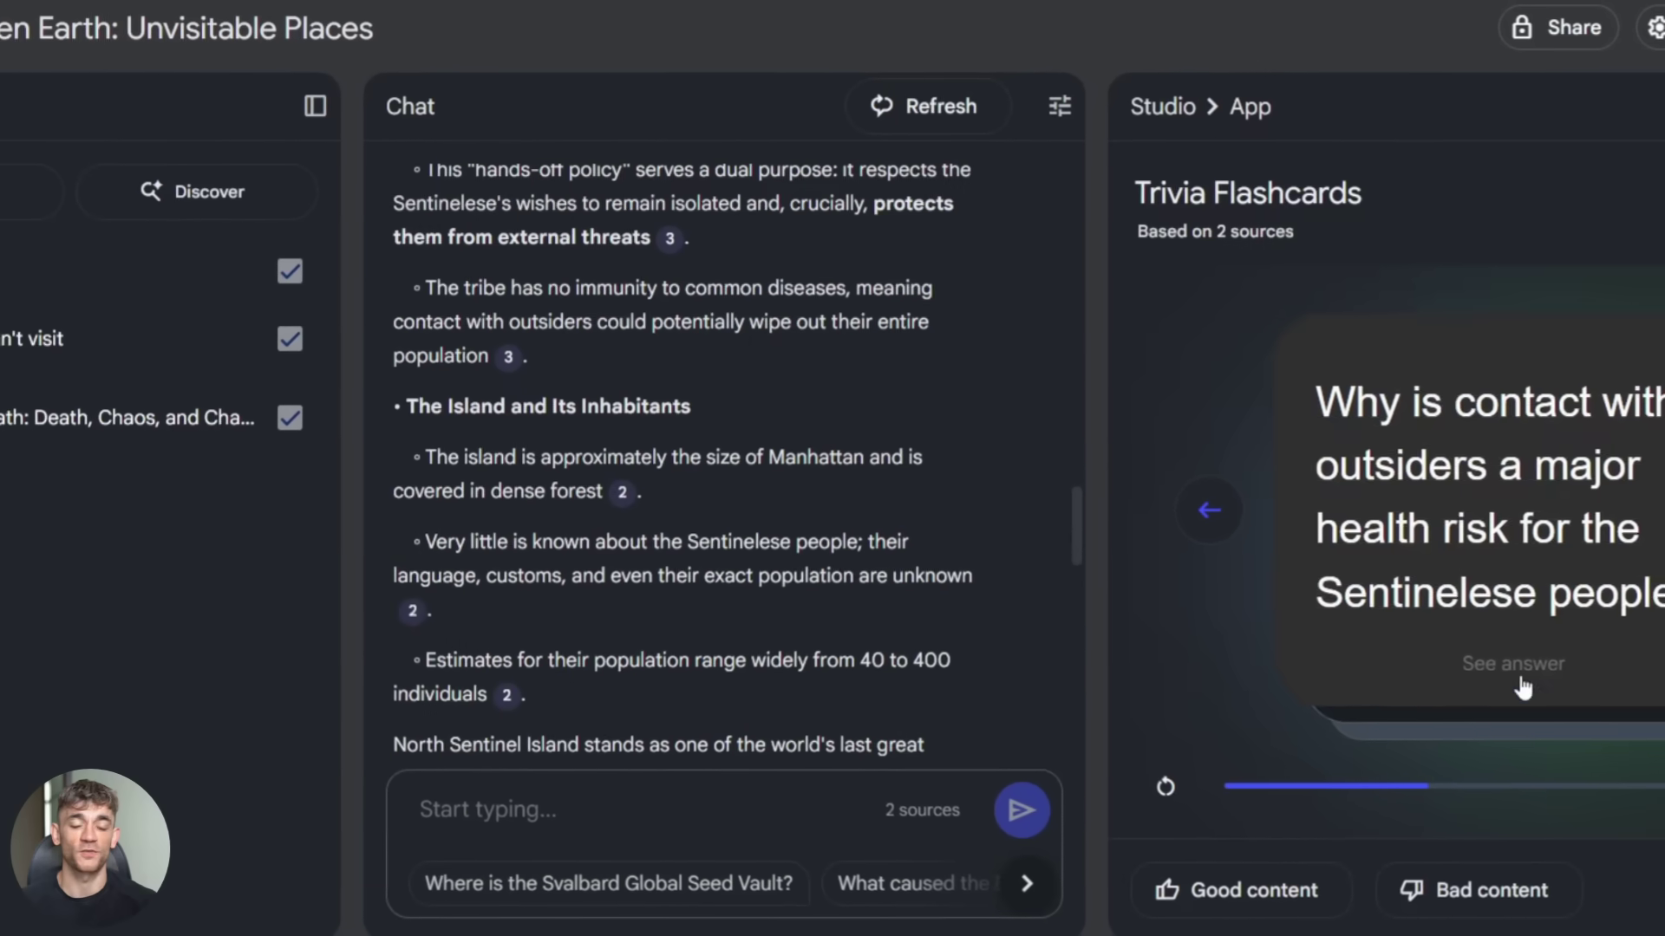
{"action": "left_click", "coordinate": [1528, 666]}
{"action": "left_click", "coordinate": [1388, 648]}
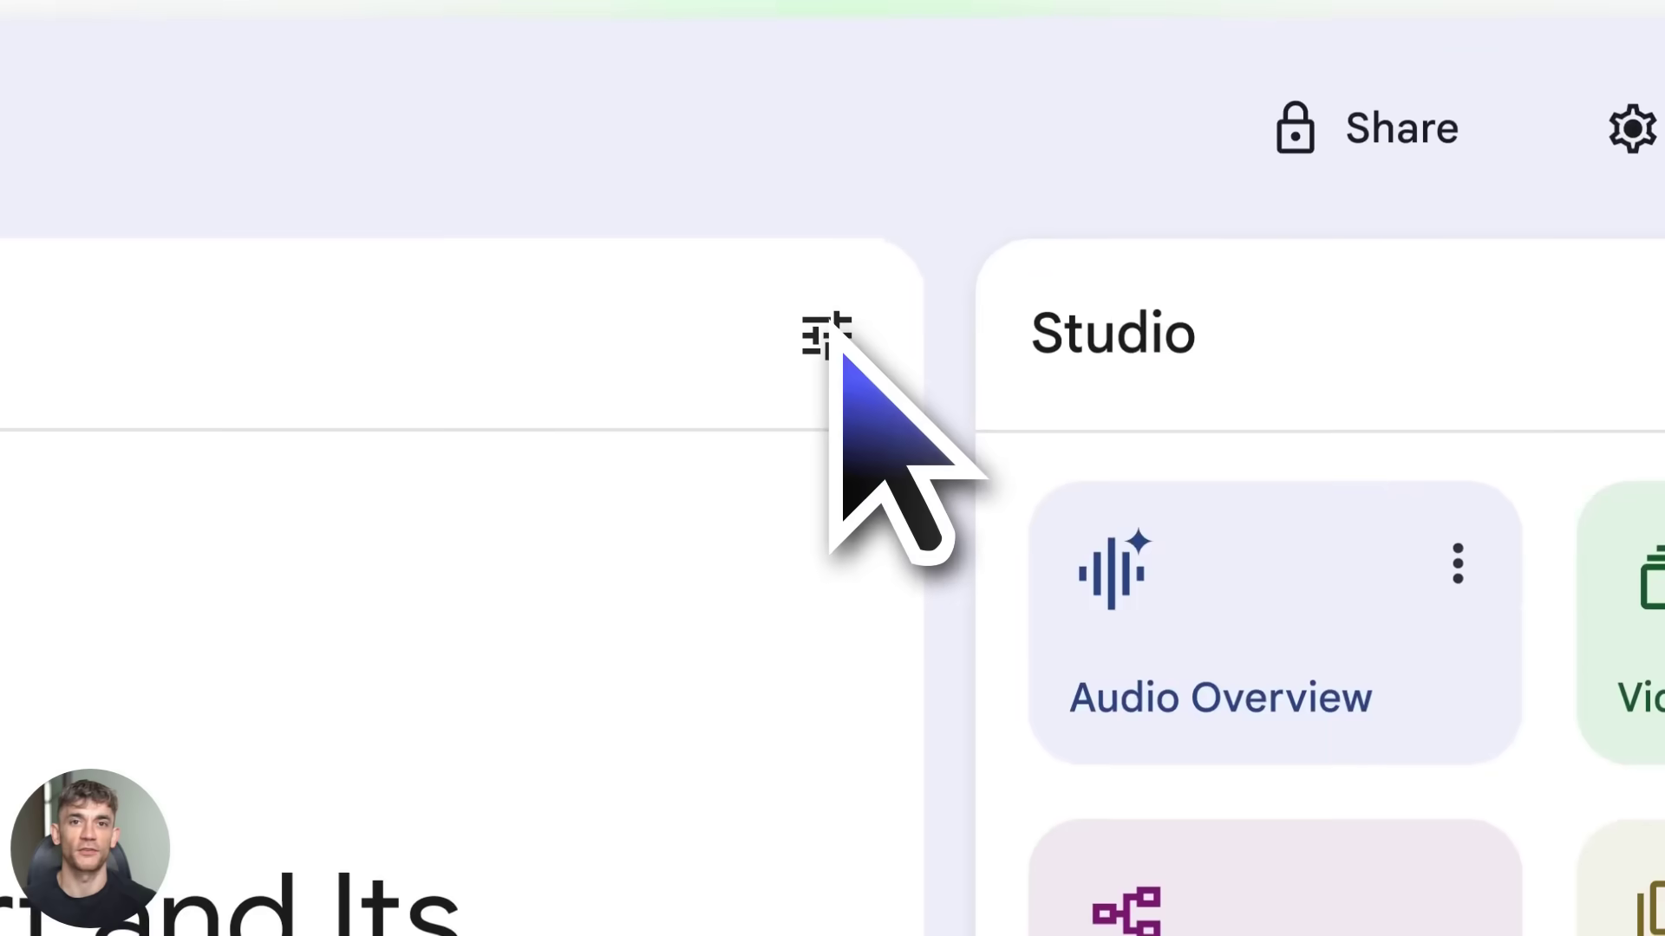
Put the chat in Learning Guide style and send 'Let's get started!'
{"action": "left_click", "coordinate": [1084, 208]}
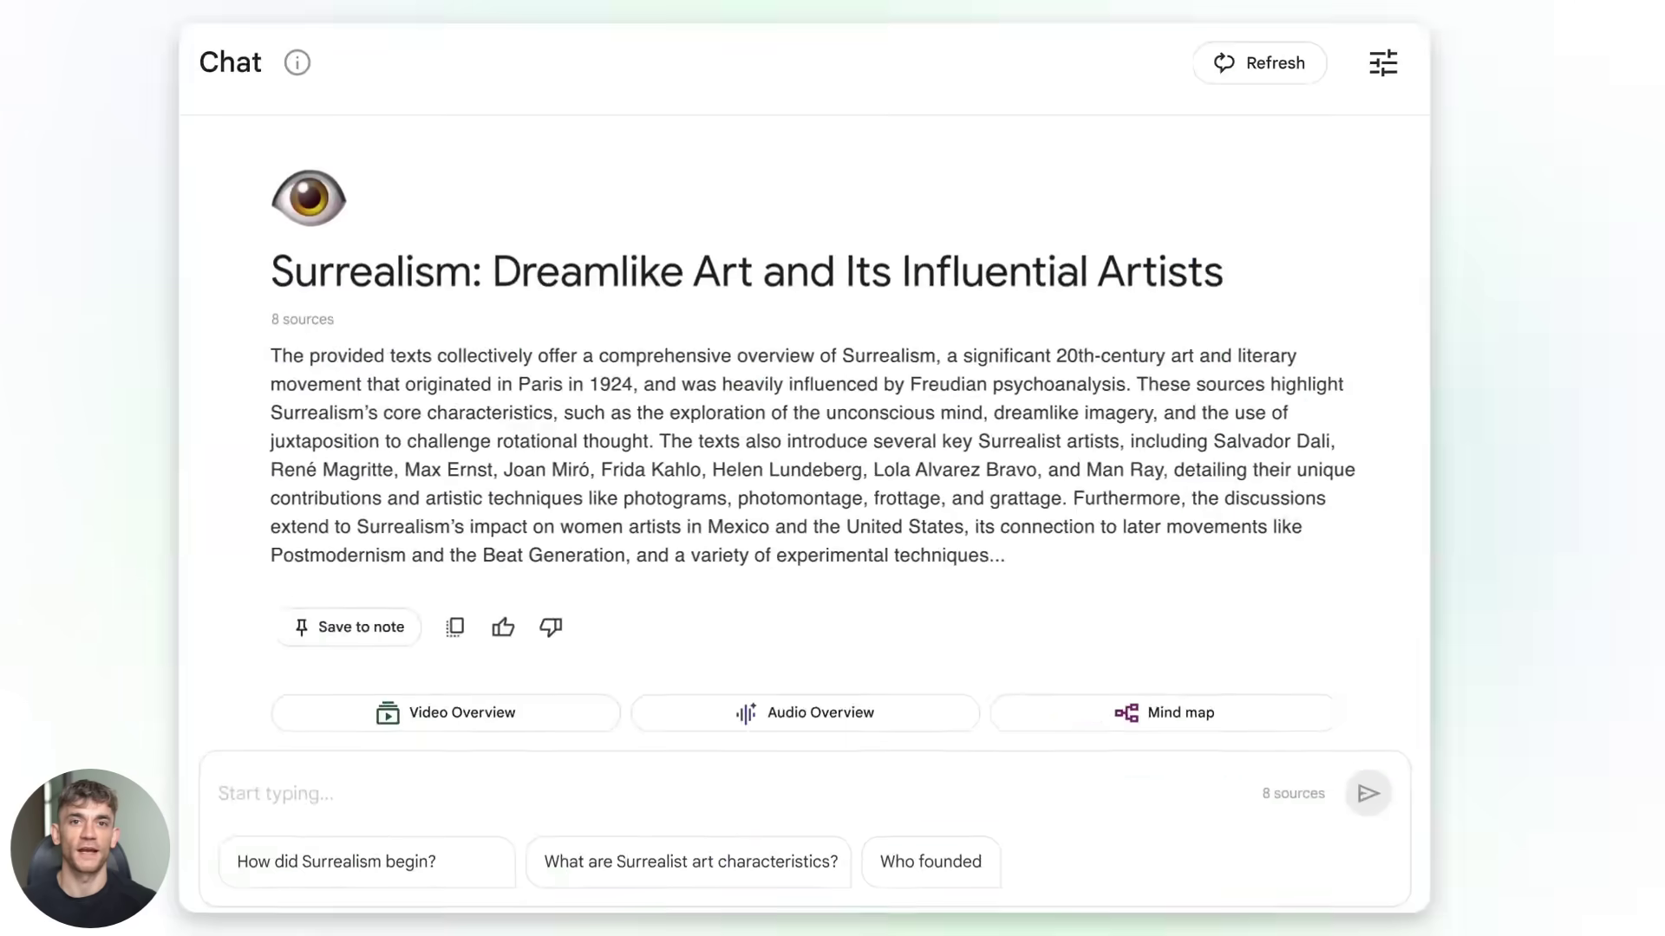
{"action": "type", "text": "Let's get started!"}
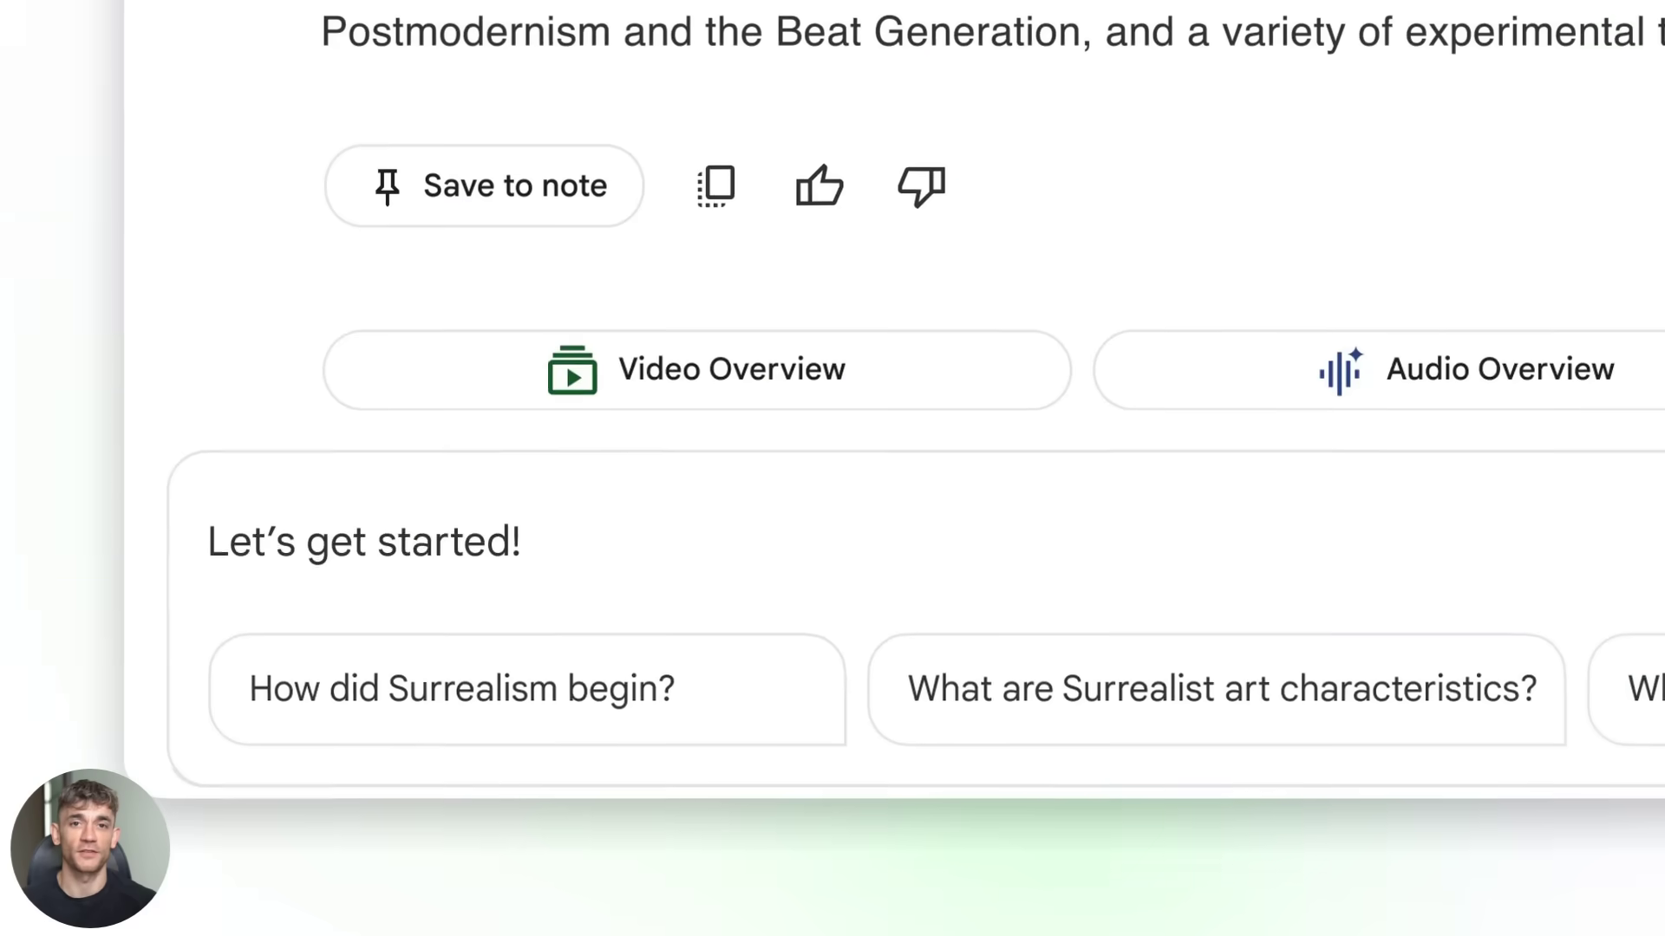
{"action": "key", "text": "Return"}
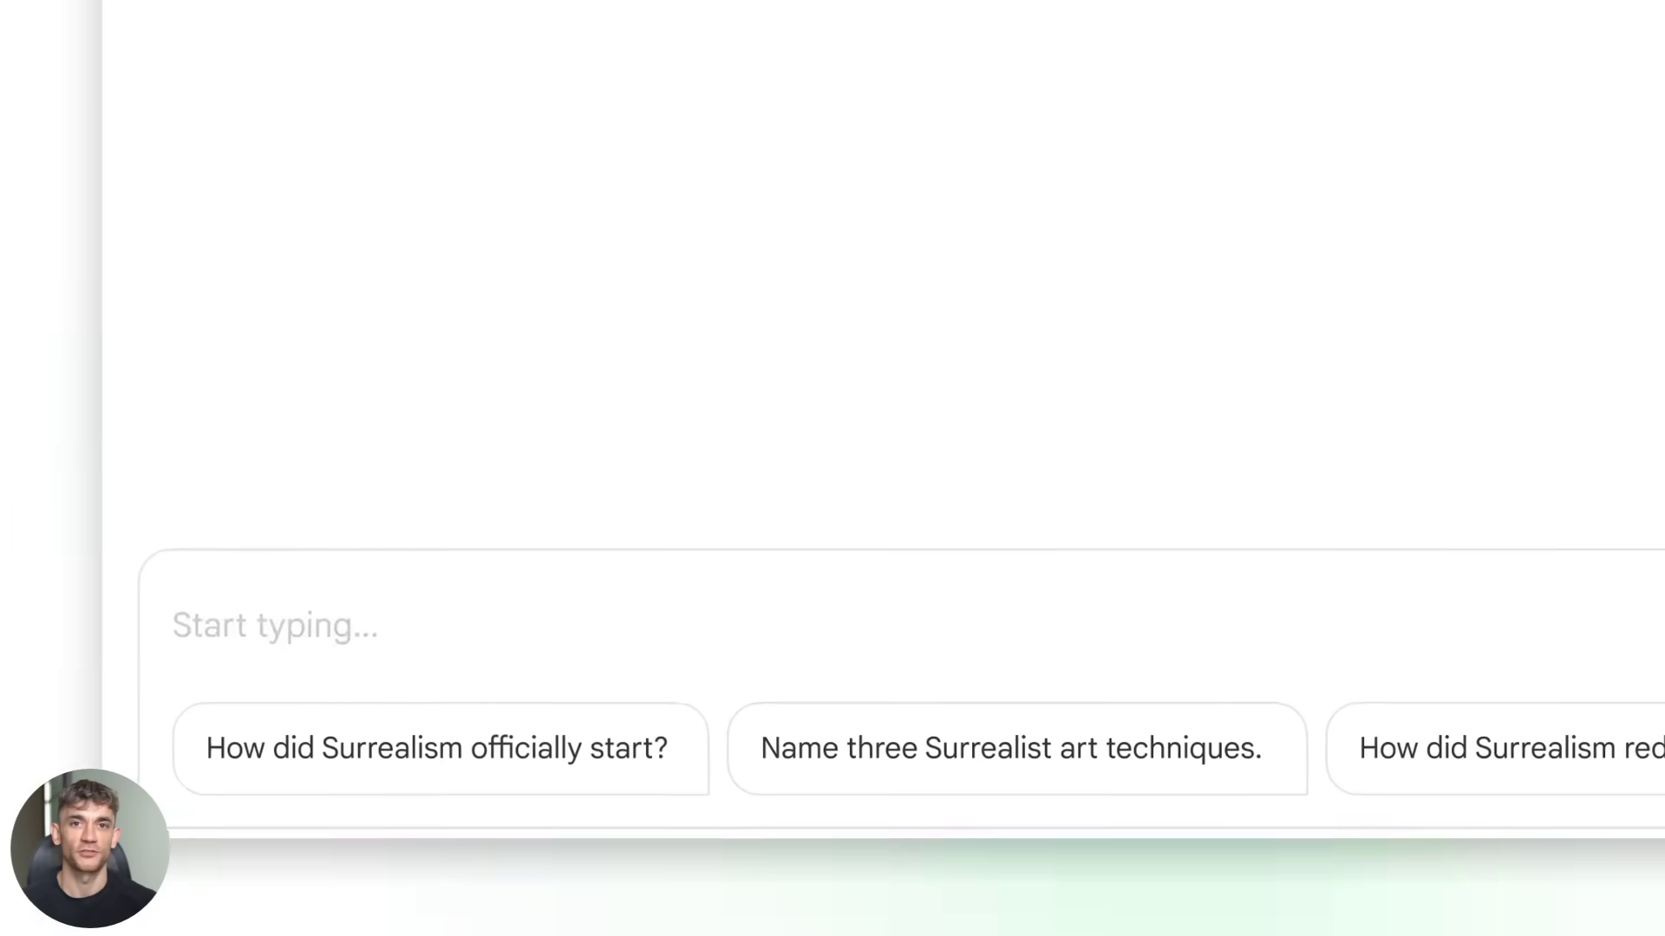
Send the AP Art History study background and top questions, then answer '1924?'
{"action": "type", "text": "I am a high school junior studying for an AP Art History exam. I know a little about surrealism but would love to cover the fundamentals"}
{"action": "key", "text": "Return"}
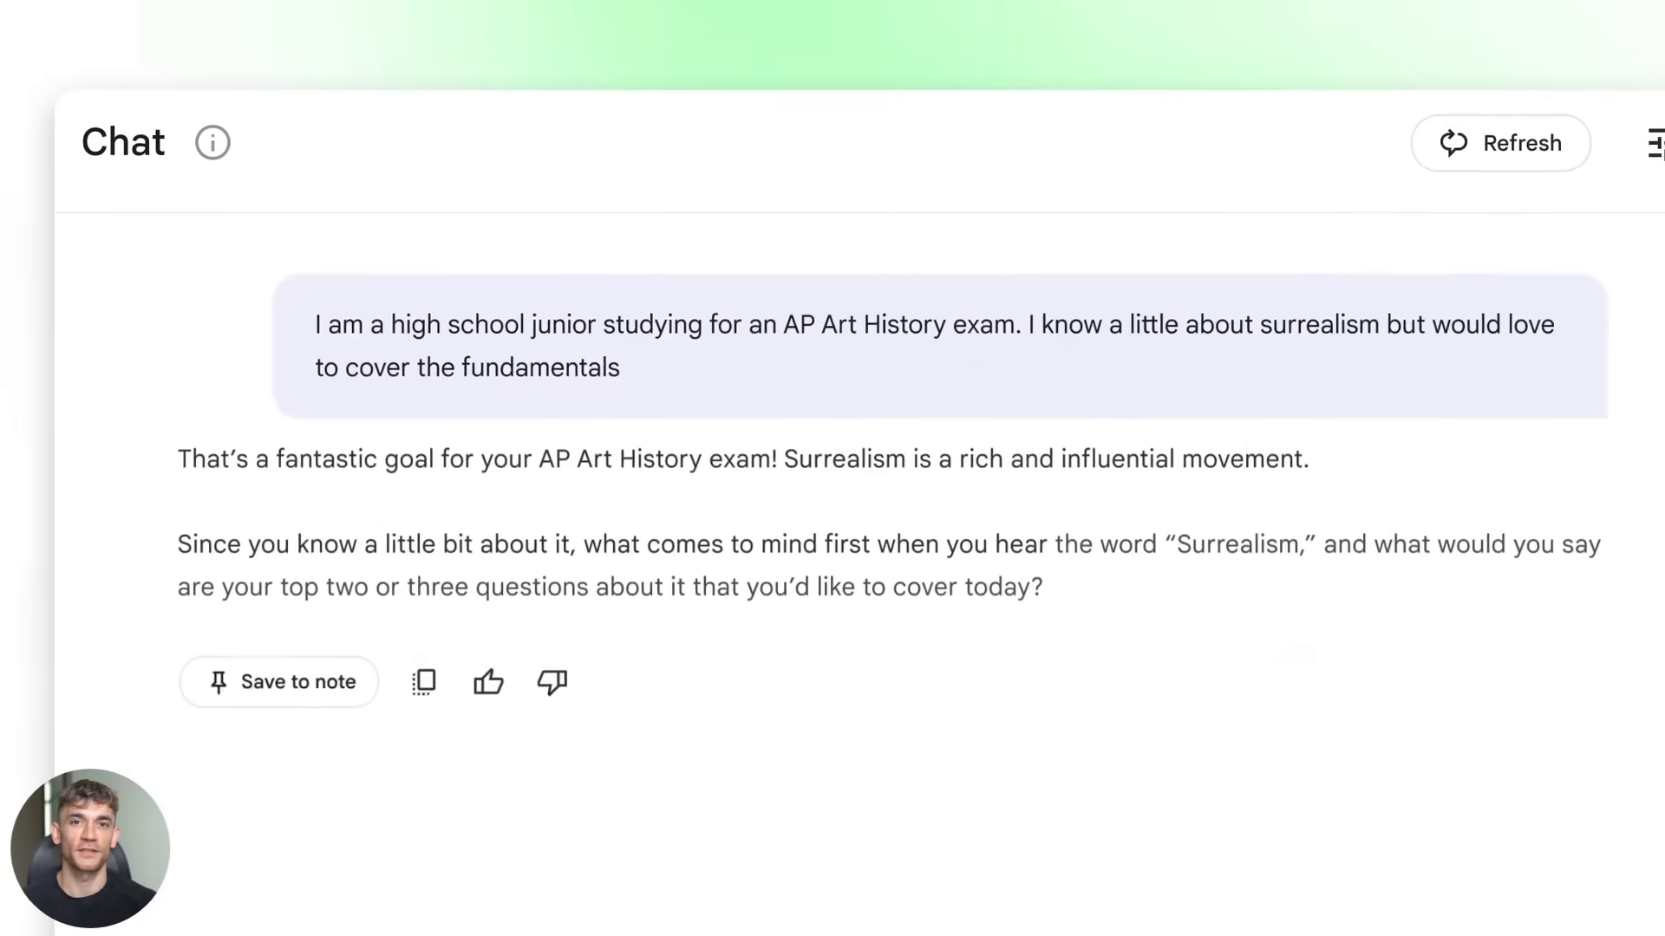
{"action": "type", "text": "My top questions are 1) When was it founded? 2) Why was it fou"}
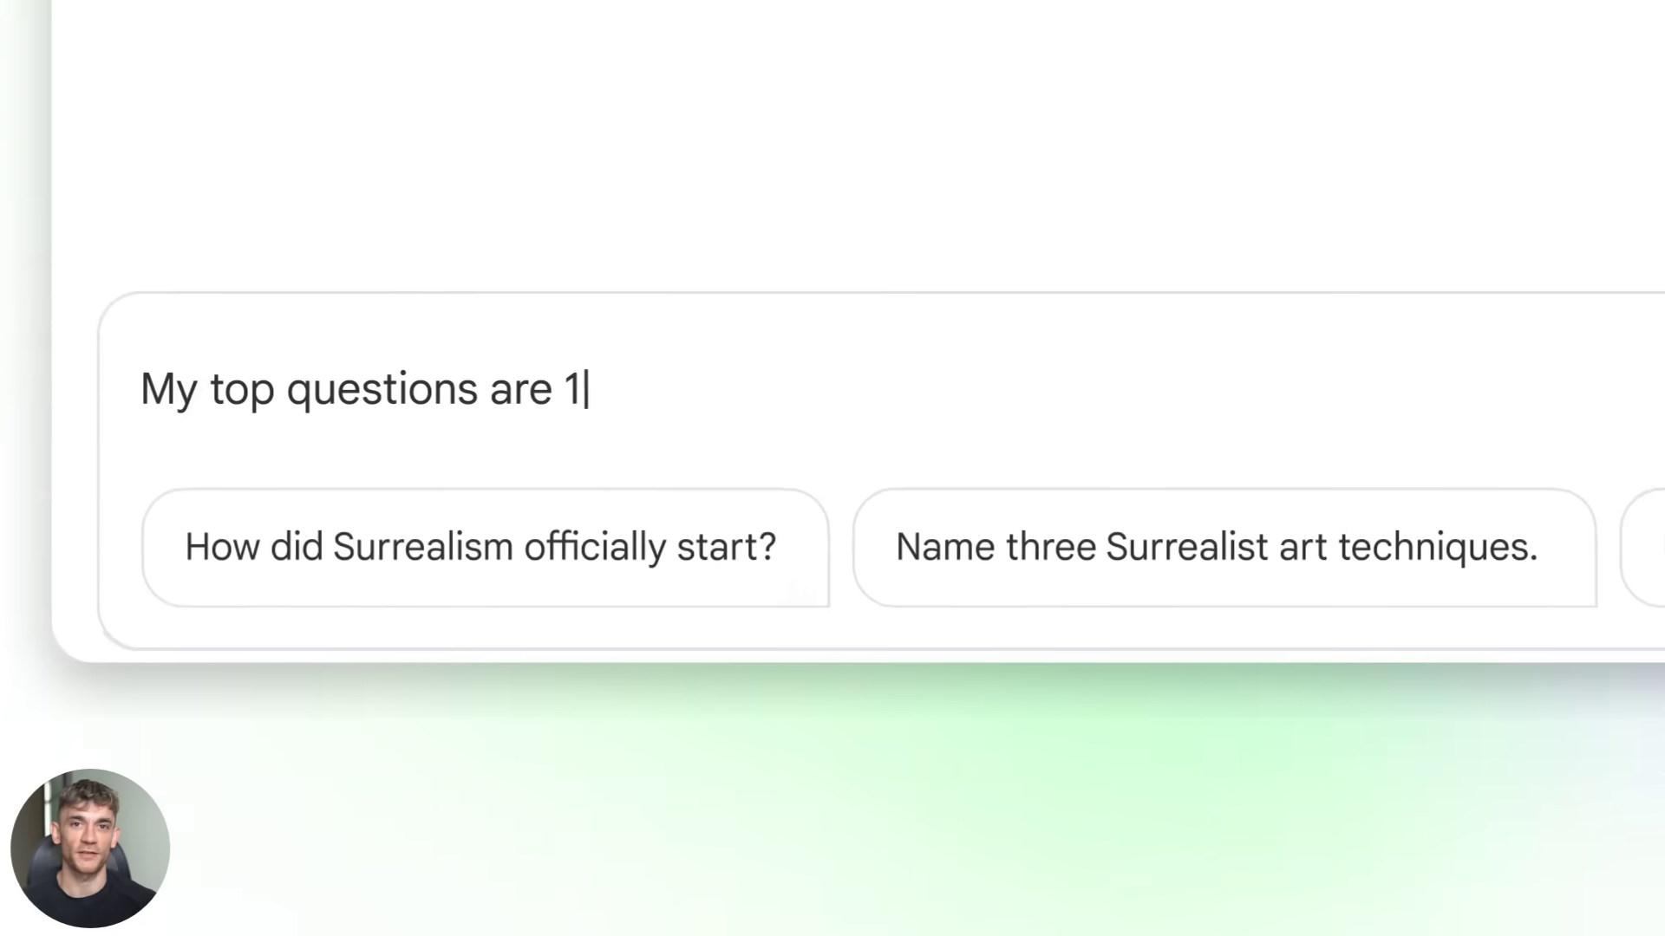
{"action": "type", "text": "nded? 3) How does it exist today?"}
{"action": "key", "text": "Return"}
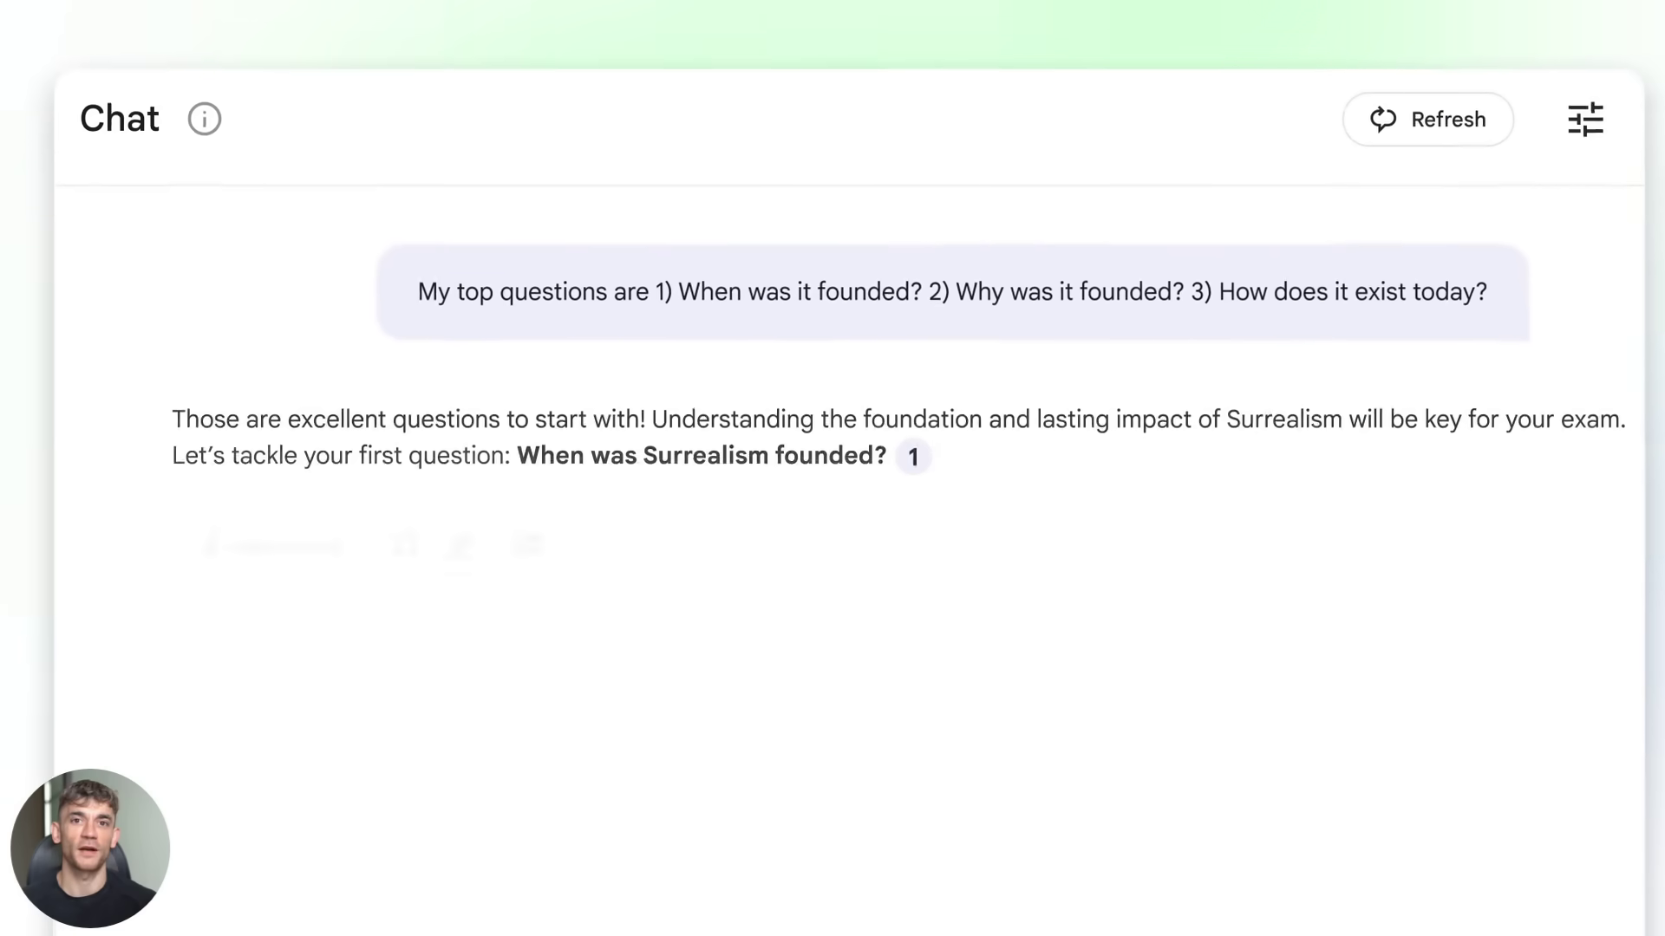
{"action": "type", "text": "1924?"}
{"action": "key", "text": "Return"}
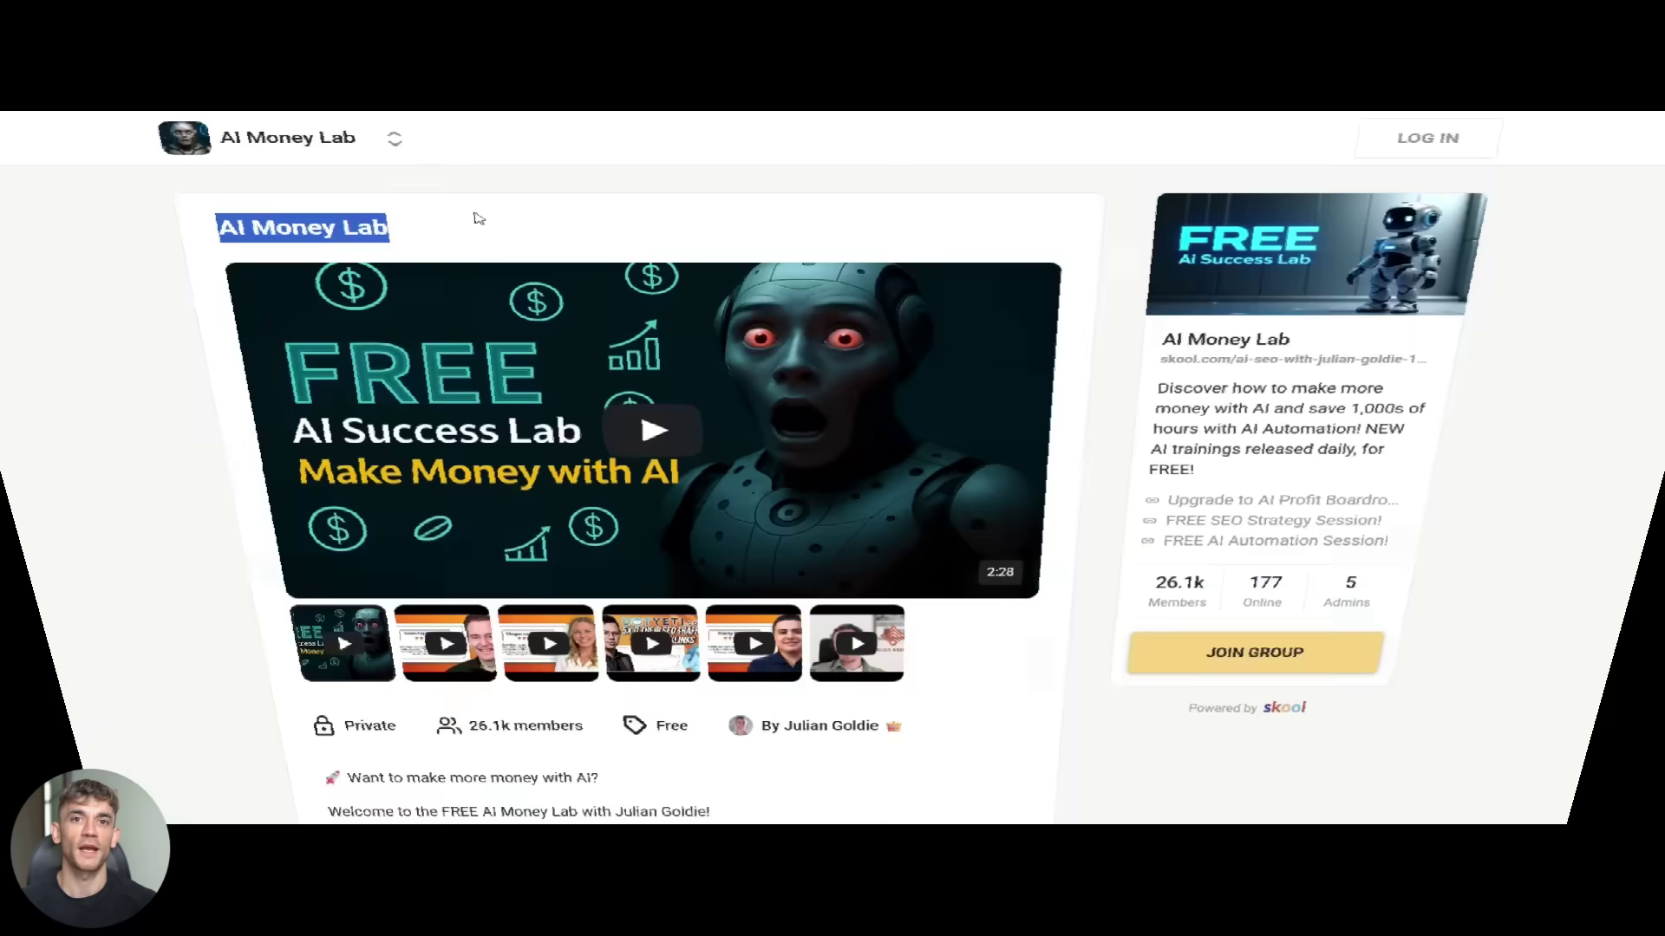
Read the AI Money Lab page description and play the main intro video
{"action": "scroll", "coordinate": [313, 492], "scroll_direction": "down", "scroll_amount": 2}
{"action": "scroll", "coordinate": [313, 492], "scroll_direction": "down", "scroll_amount": 2}
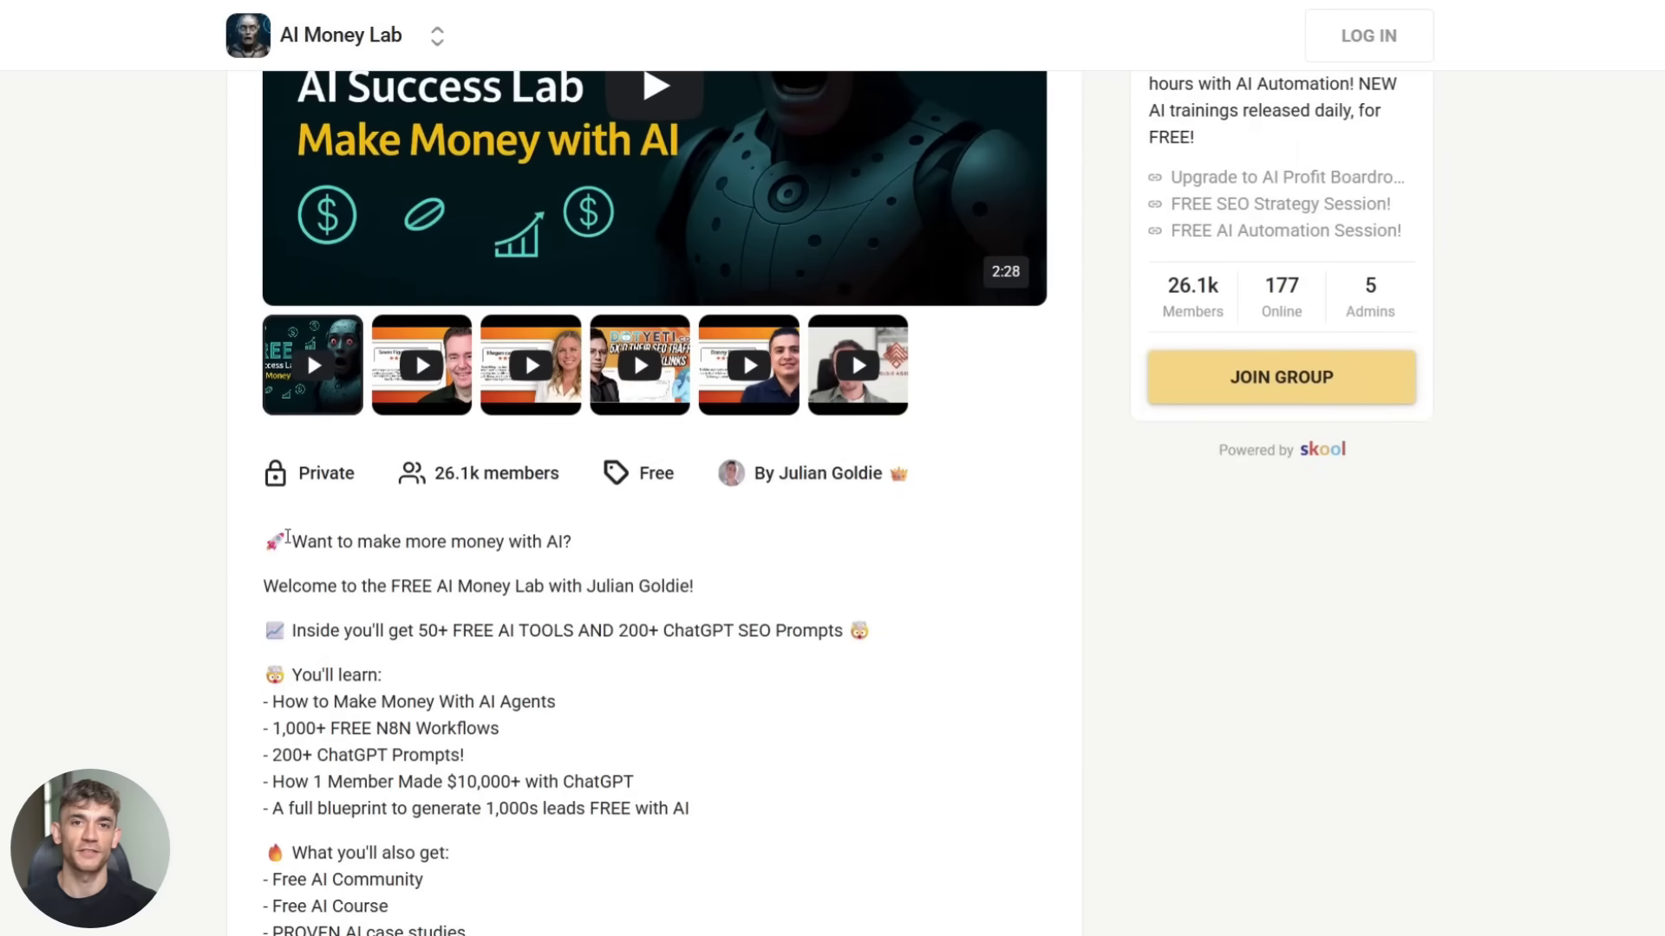
{"action": "left_click_drag", "start_coordinate": [287, 542], "coordinate": [677, 547]}
{"action": "left_click", "coordinate": [678, 546]}
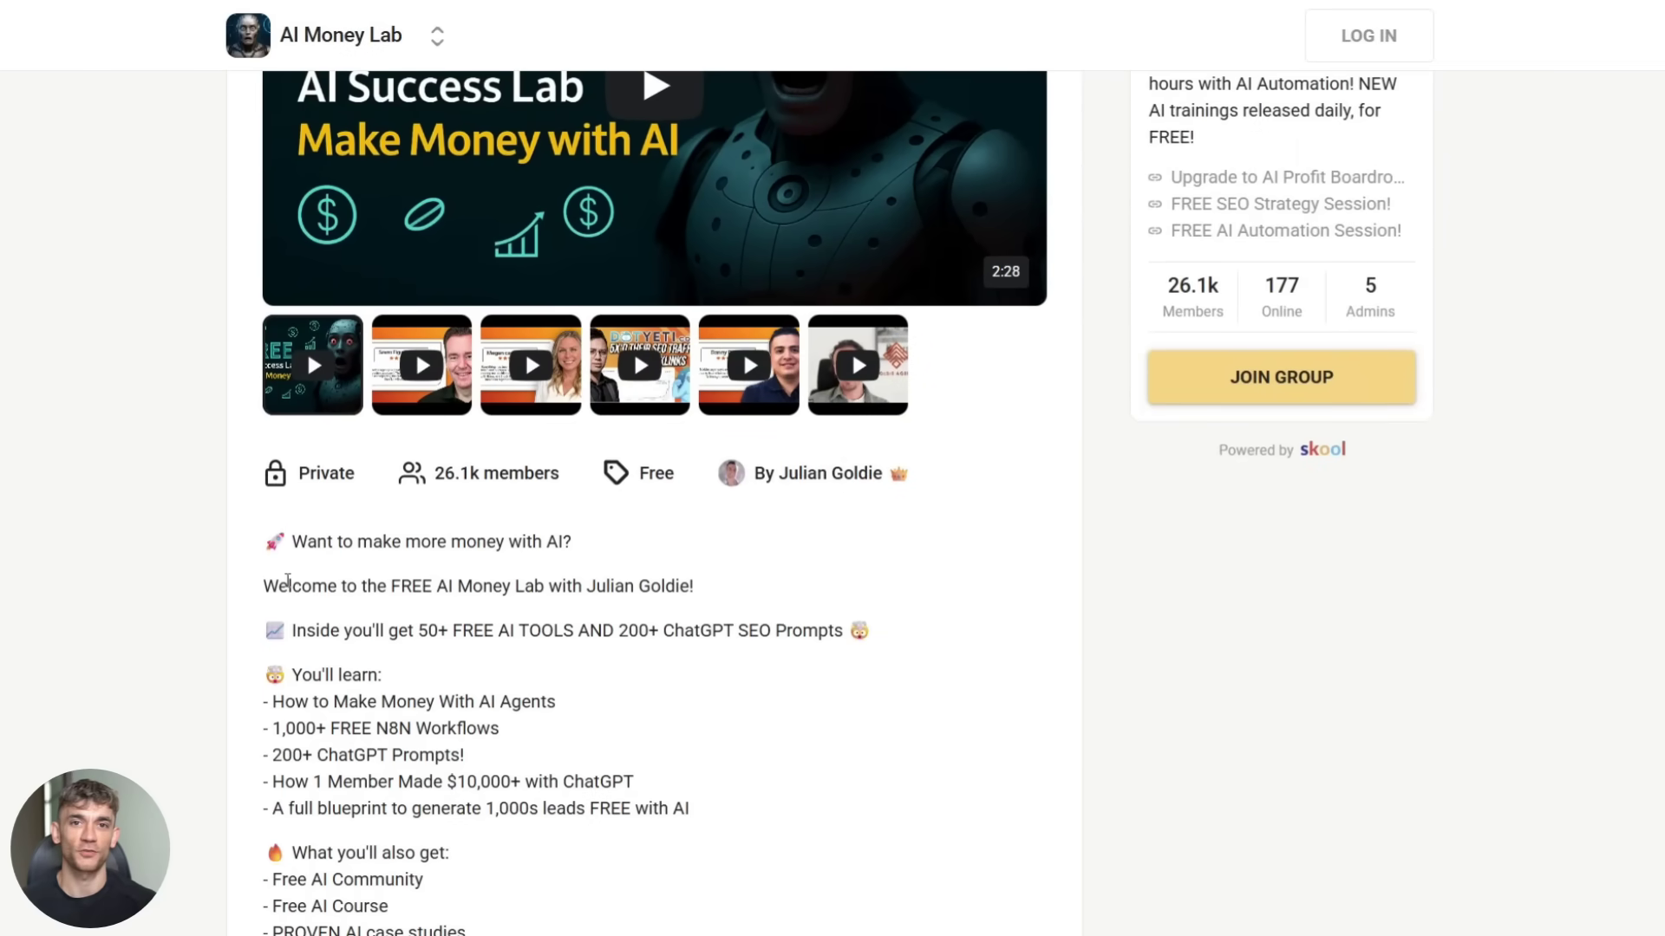
{"action": "scroll", "coordinate": [297, 624], "scroll_direction": "down", "scroll_amount": 1}
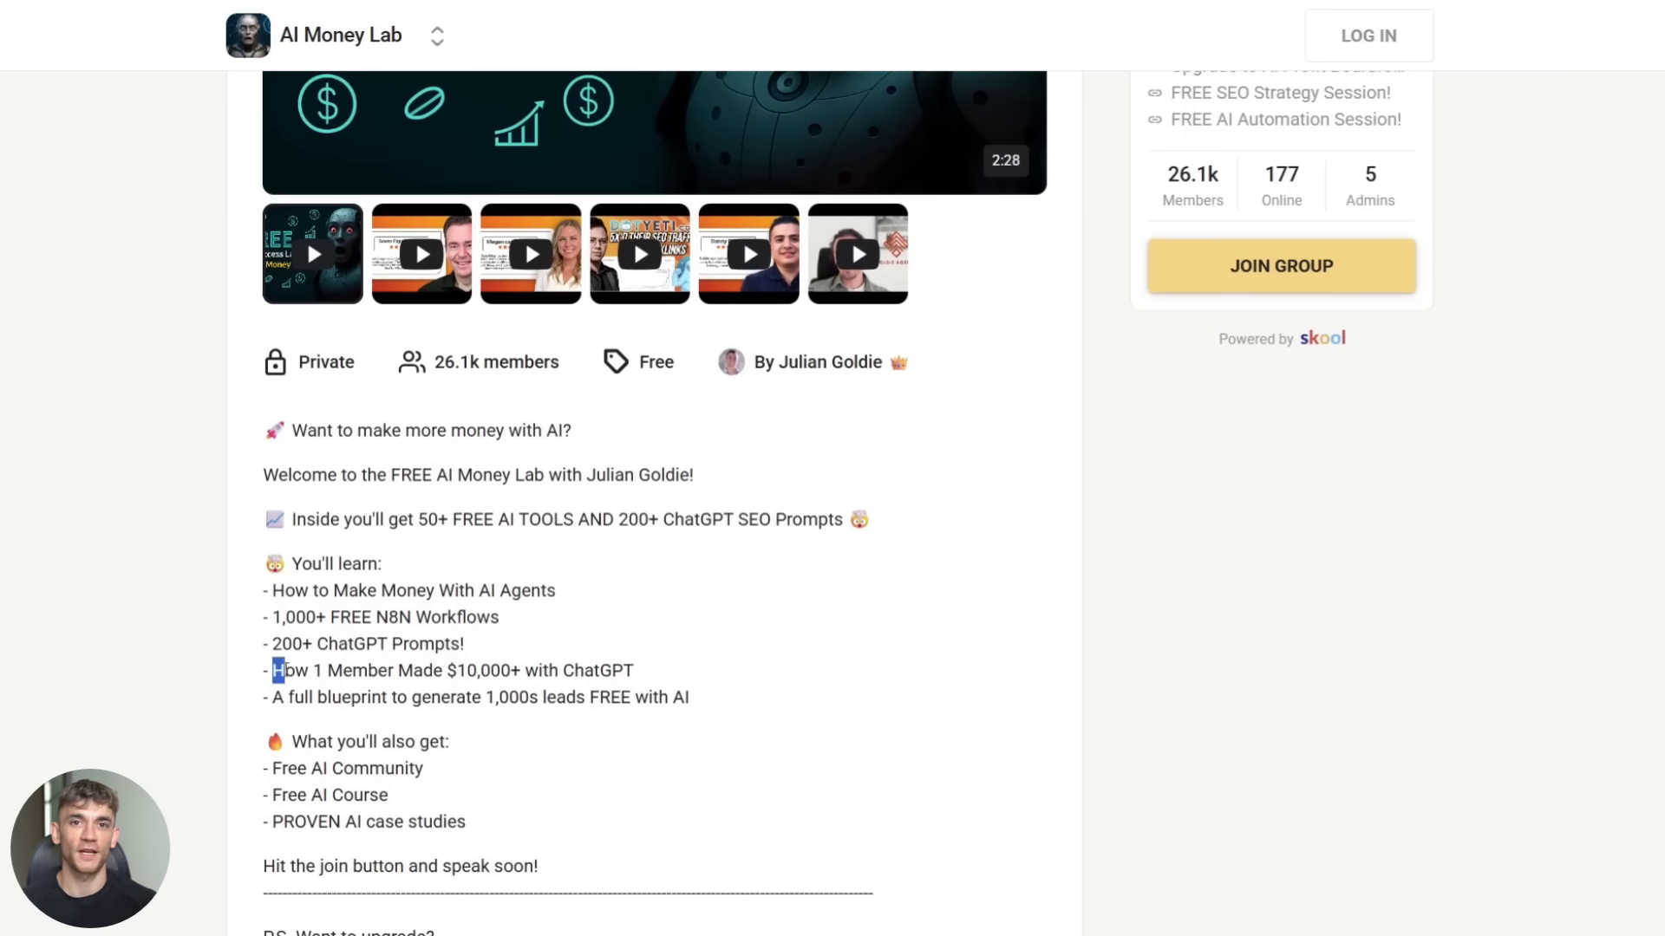
{"action": "scroll", "coordinate": [616, 661], "scroll_direction": "down", "scroll_amount": 1}
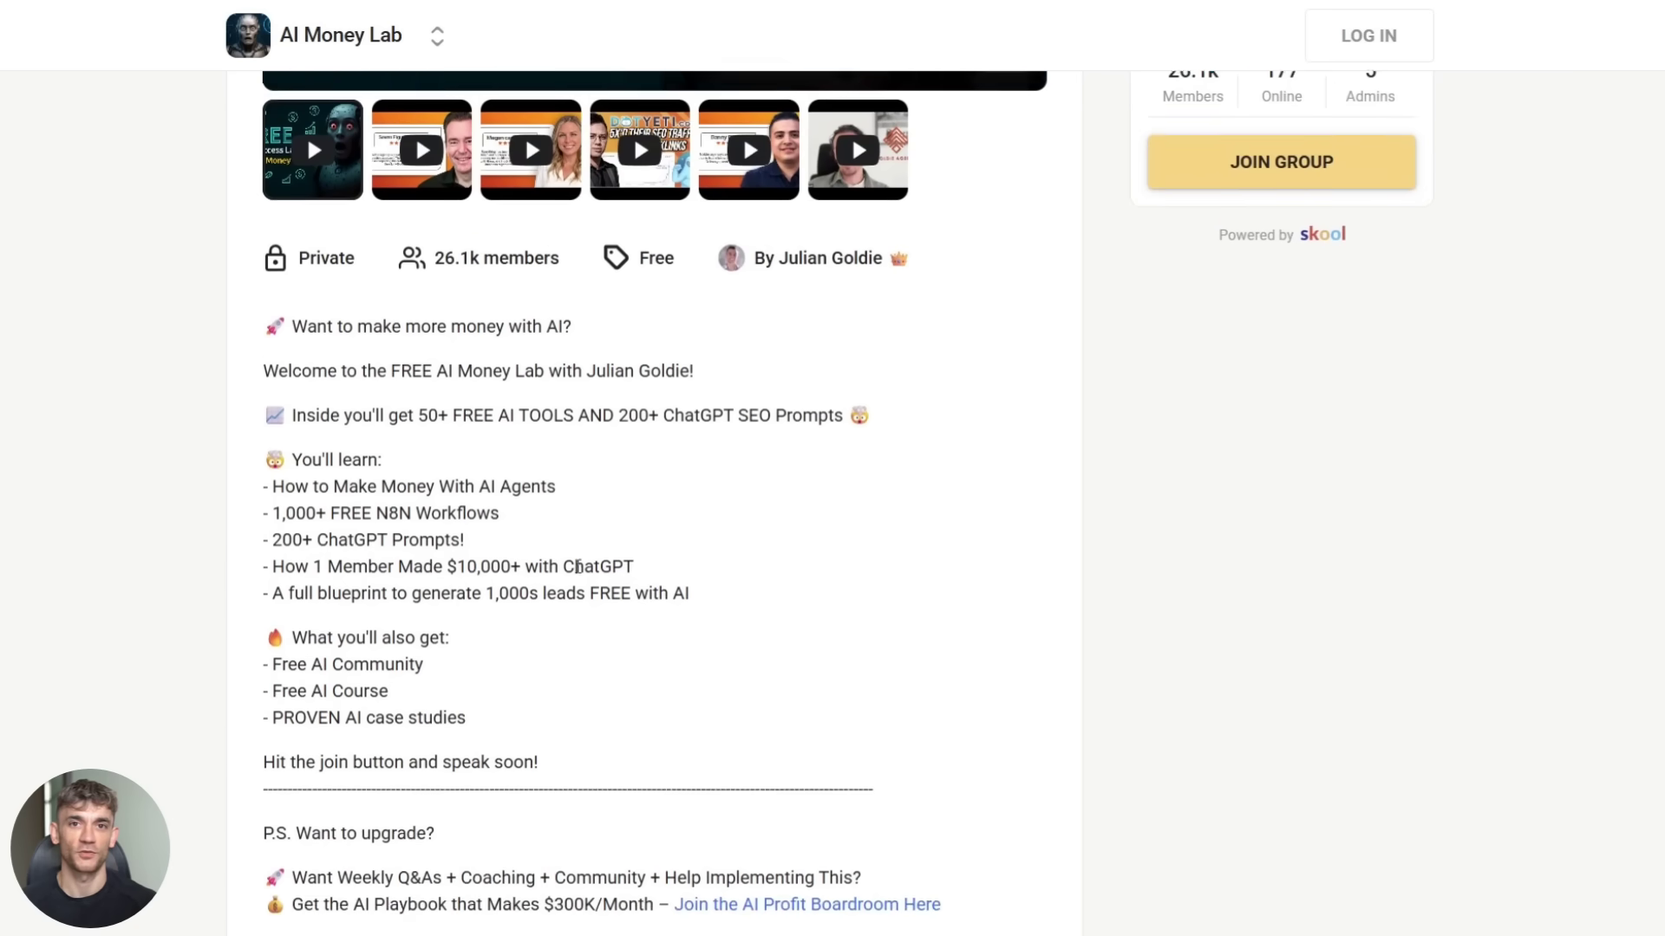
{"action": "scroll", "coordinate": [323, 457], "scroll_direction": "up", "scroll_amount": 2}
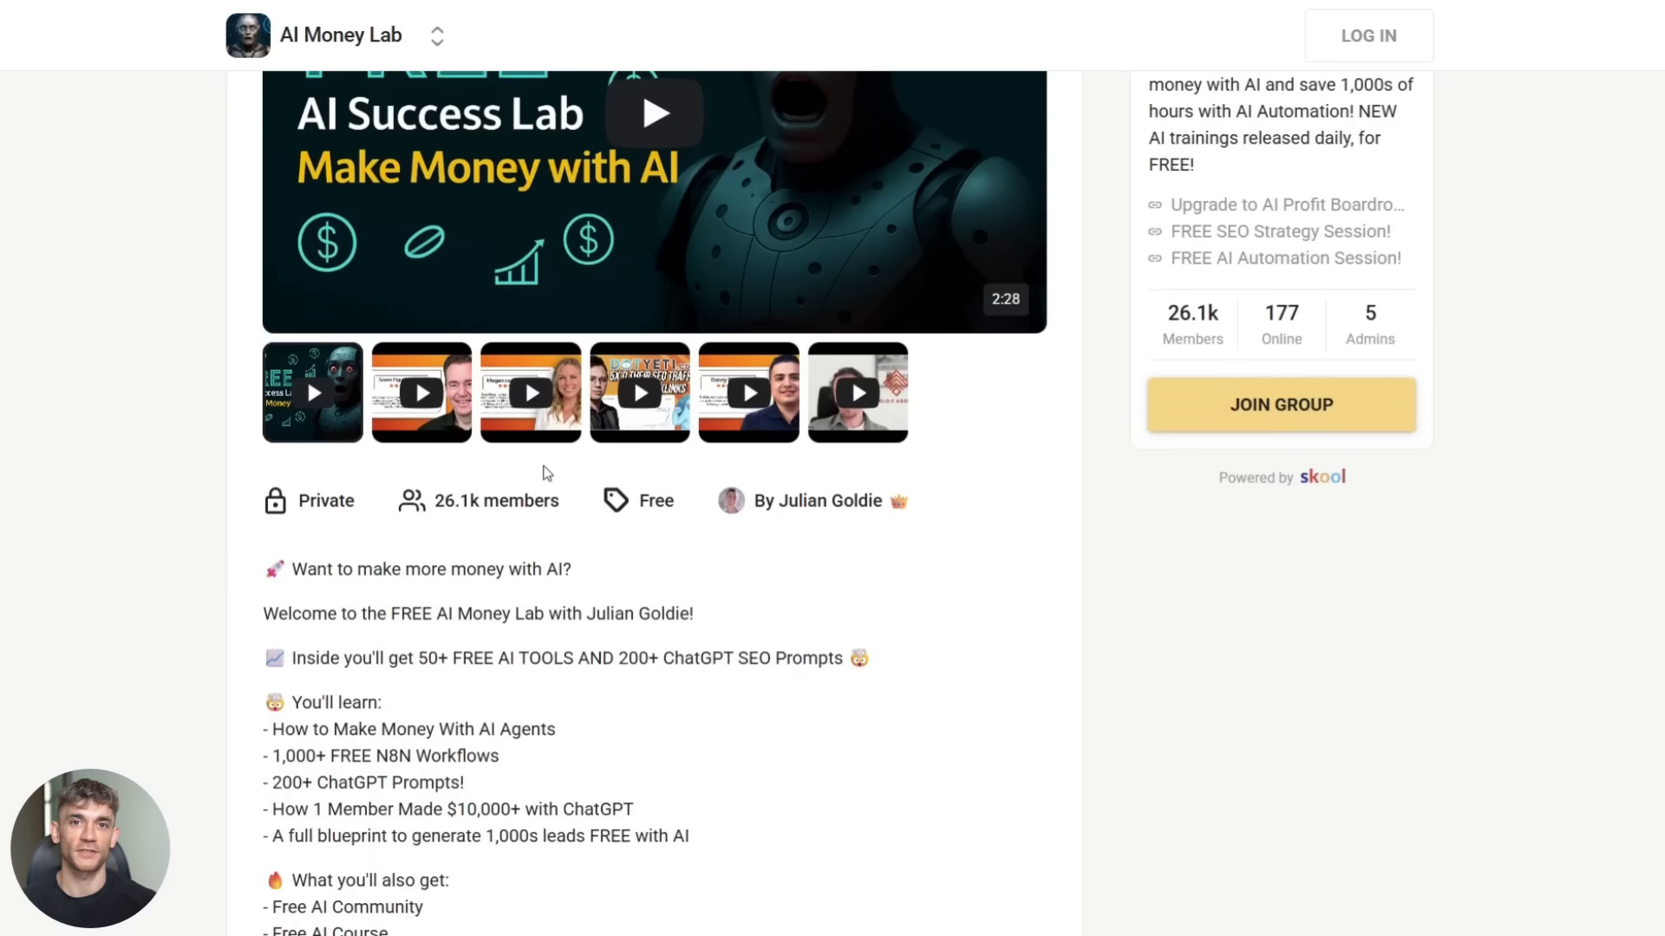
{"action": "scroll", "coordinate": [543, 468], "scroll_direction": "up", "scroll_amount": 3}
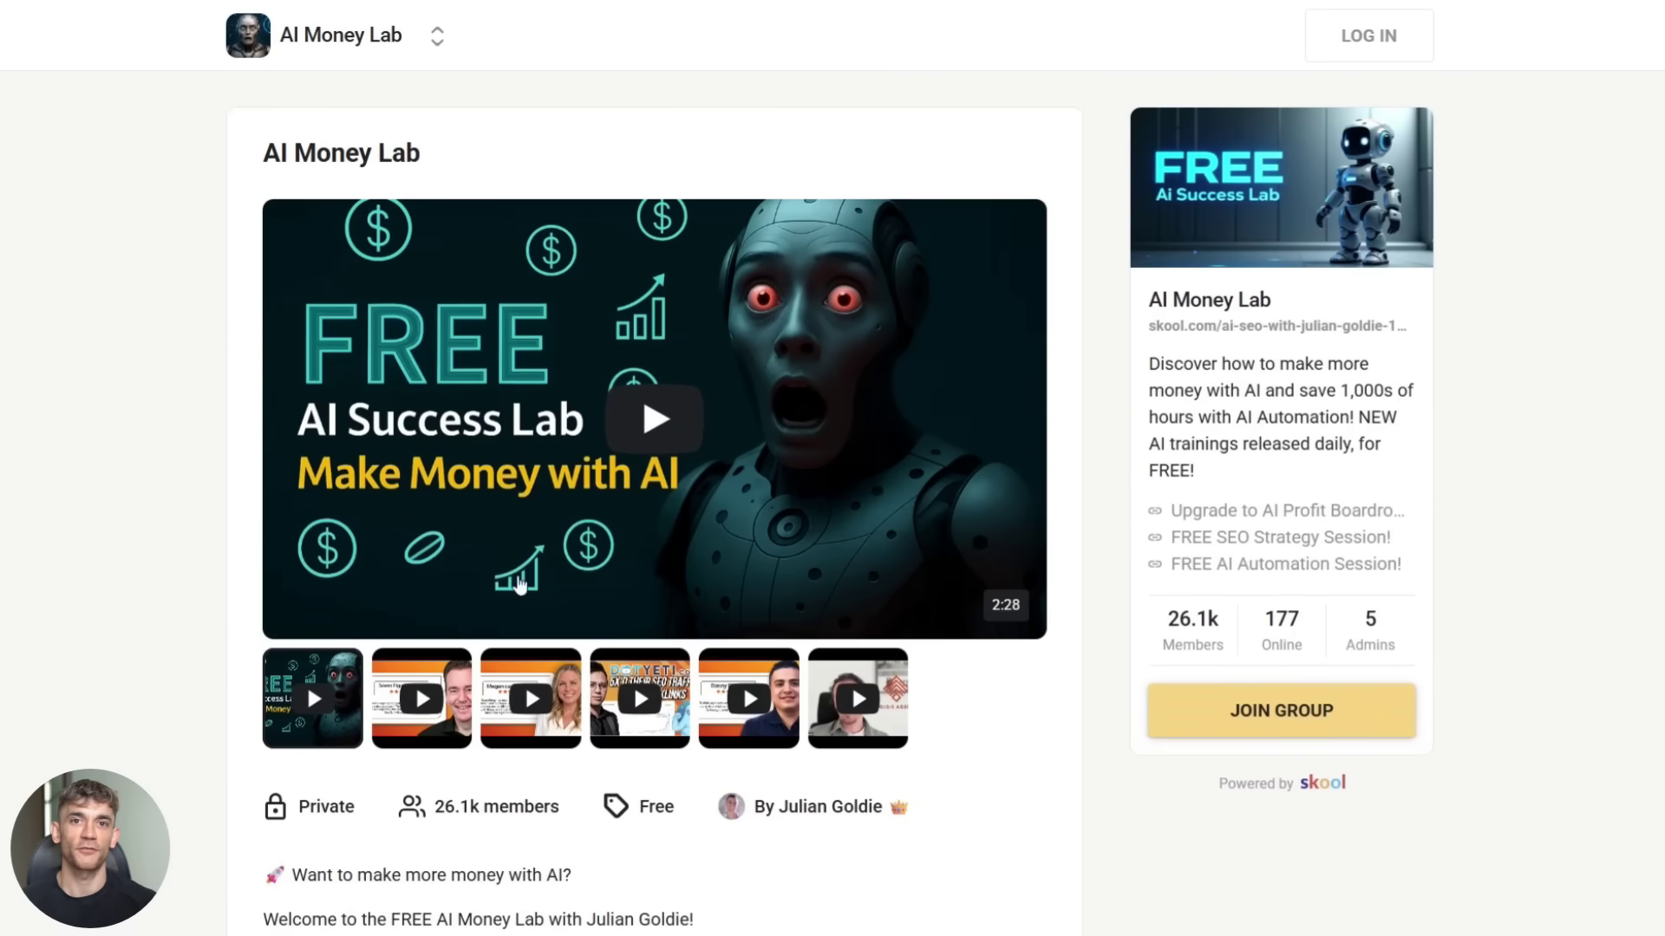
{"action": "left_click", "coordinate": [656, 425]}
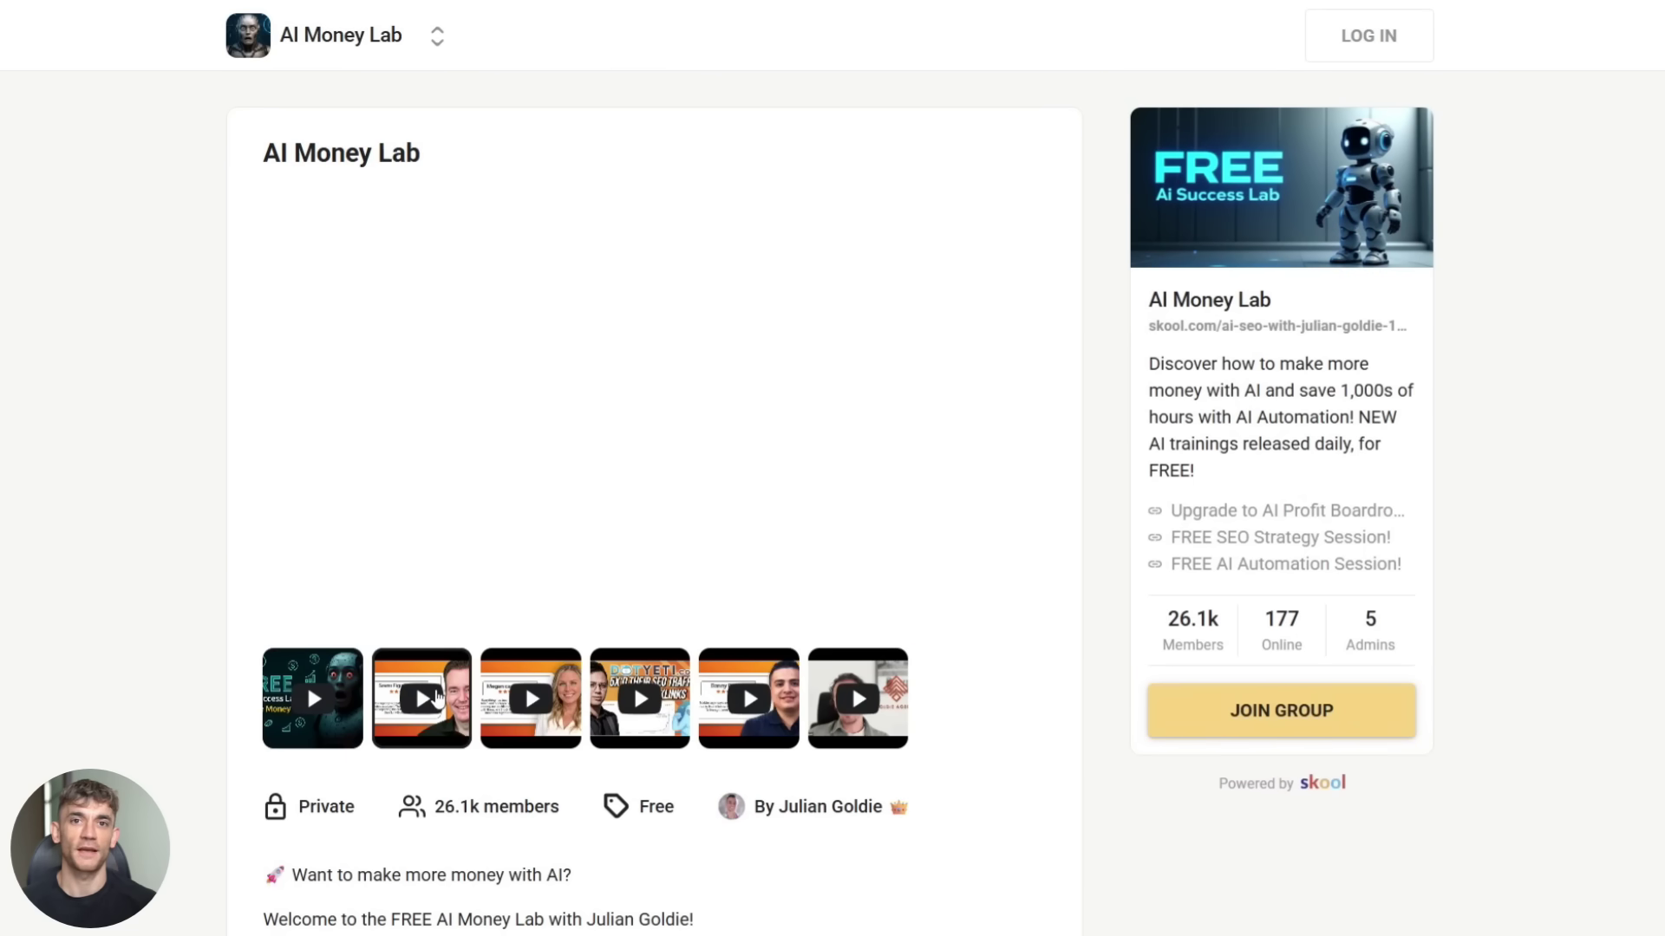
Switch to the first gallery video and highlight the line about daily free trainings
{"action": "scroll", "coordinate": [670, 354], "scroll_direction": "down", "scroll_amount": 1}
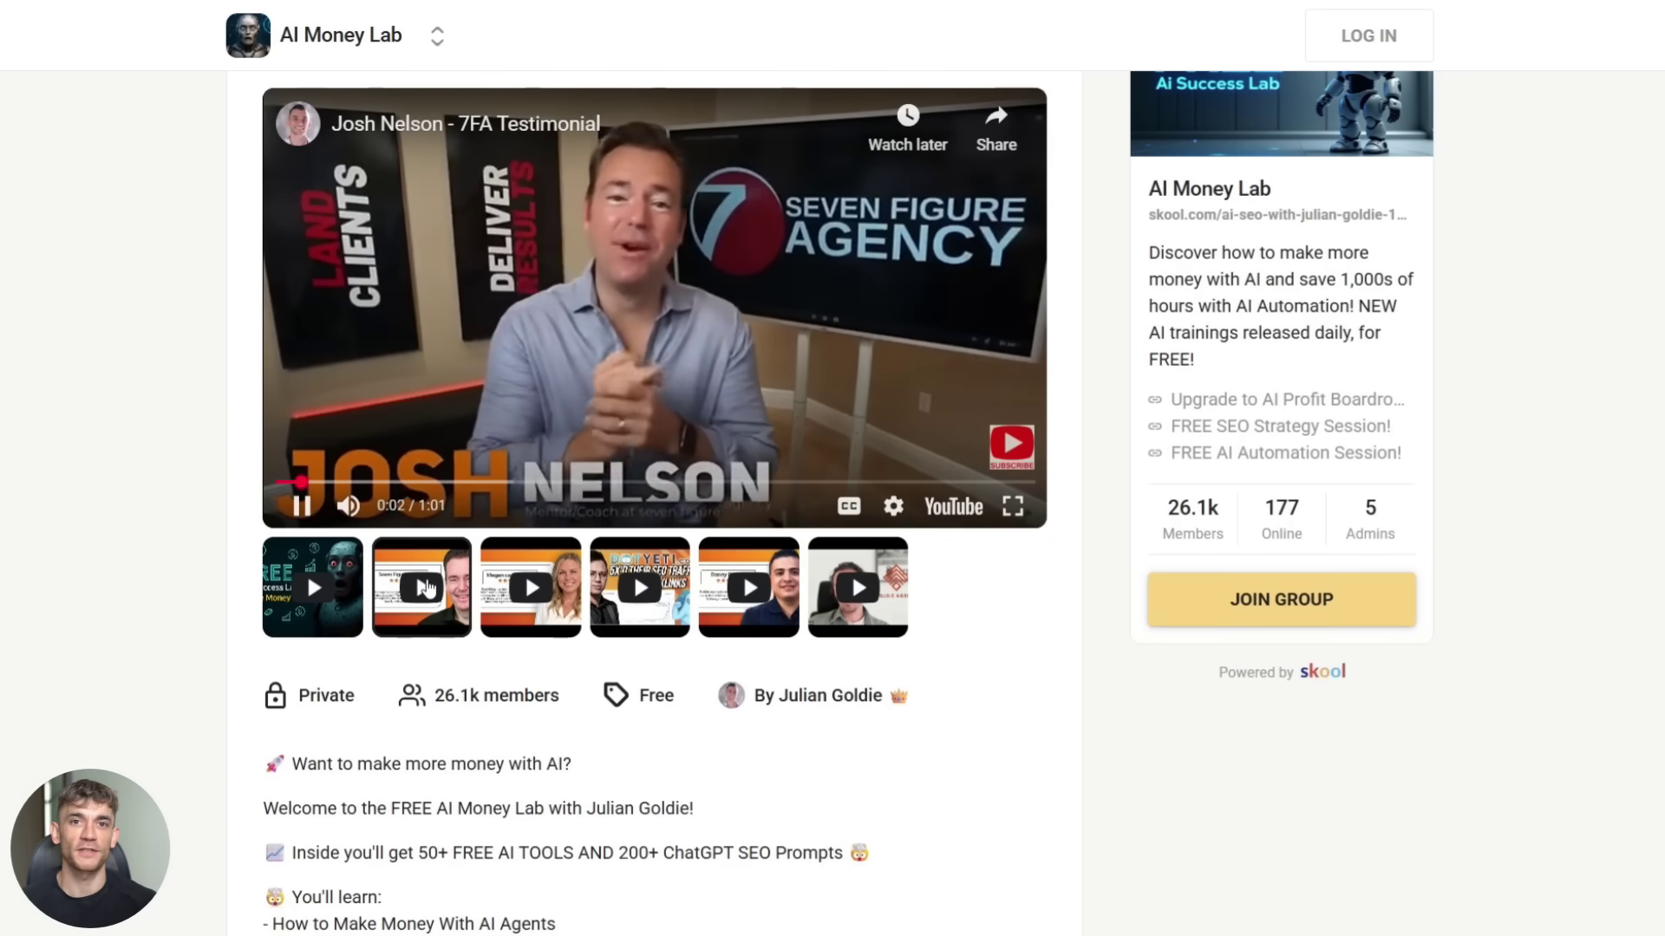
{"action": "scroll", "coordinate": [362, 482], "scroll_direction": "down", "scroll_amount": 1}
{"action": "left_click", "coordinate": [368, 477]}
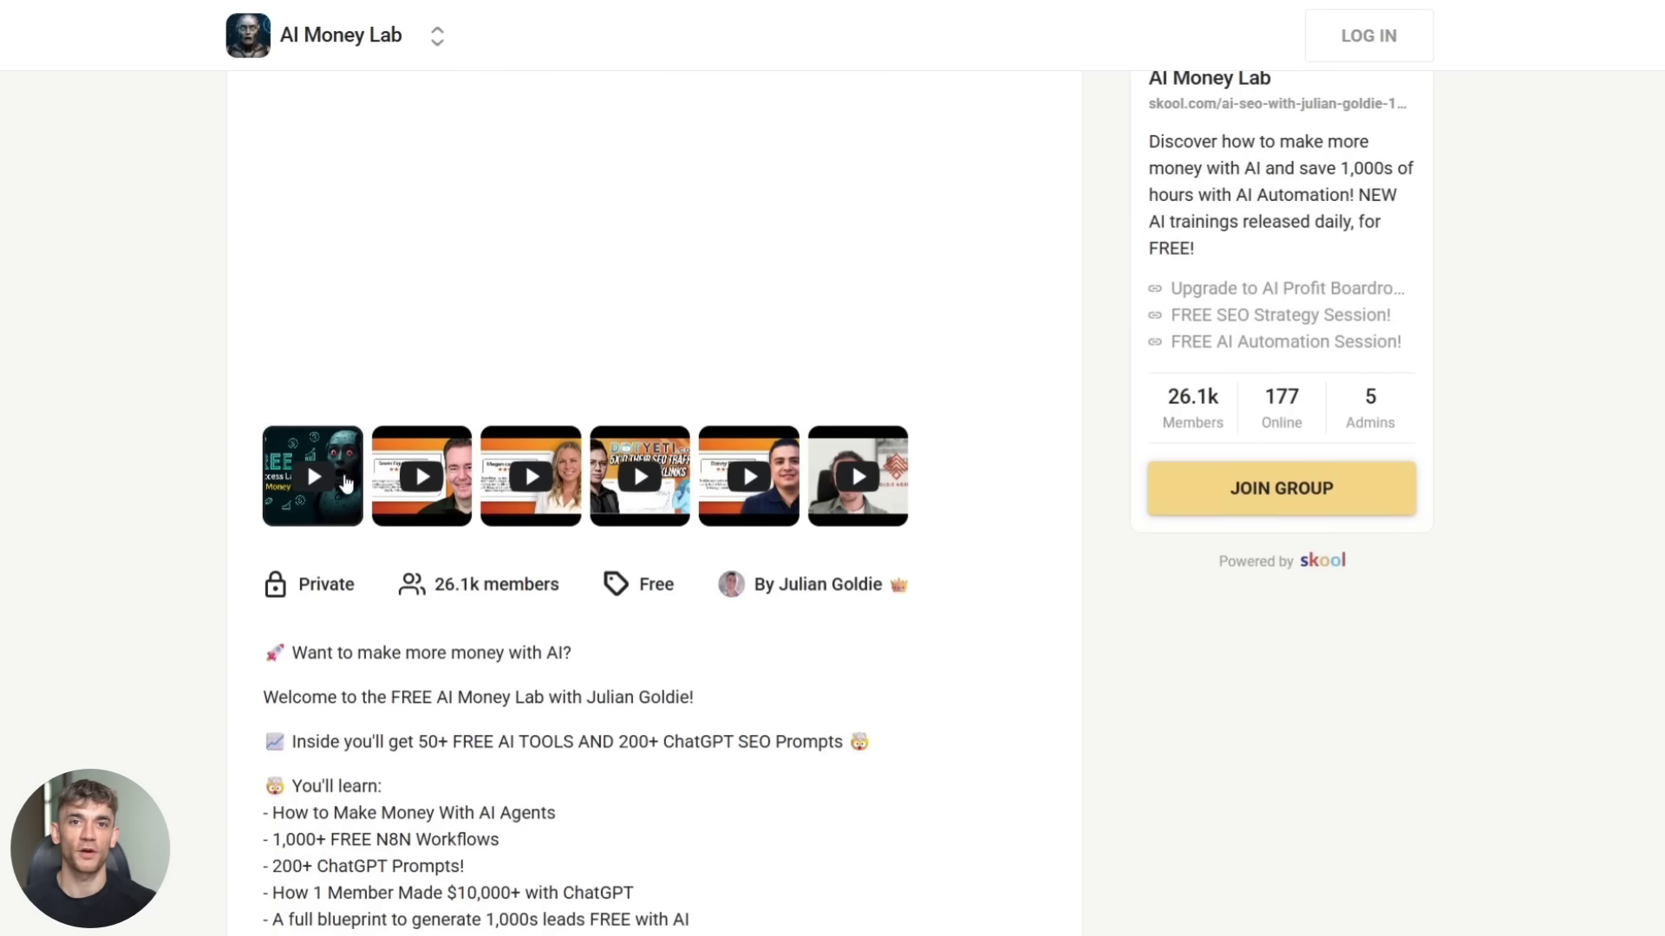
{"action": "scroll", "coordinate": [753, 483], "scroll_direction": "up", "scroll_amount": 1}
{"action": "scroll", "coordinate": [754, 483], "scroll_direction": "down", "scroll_amount": 5}
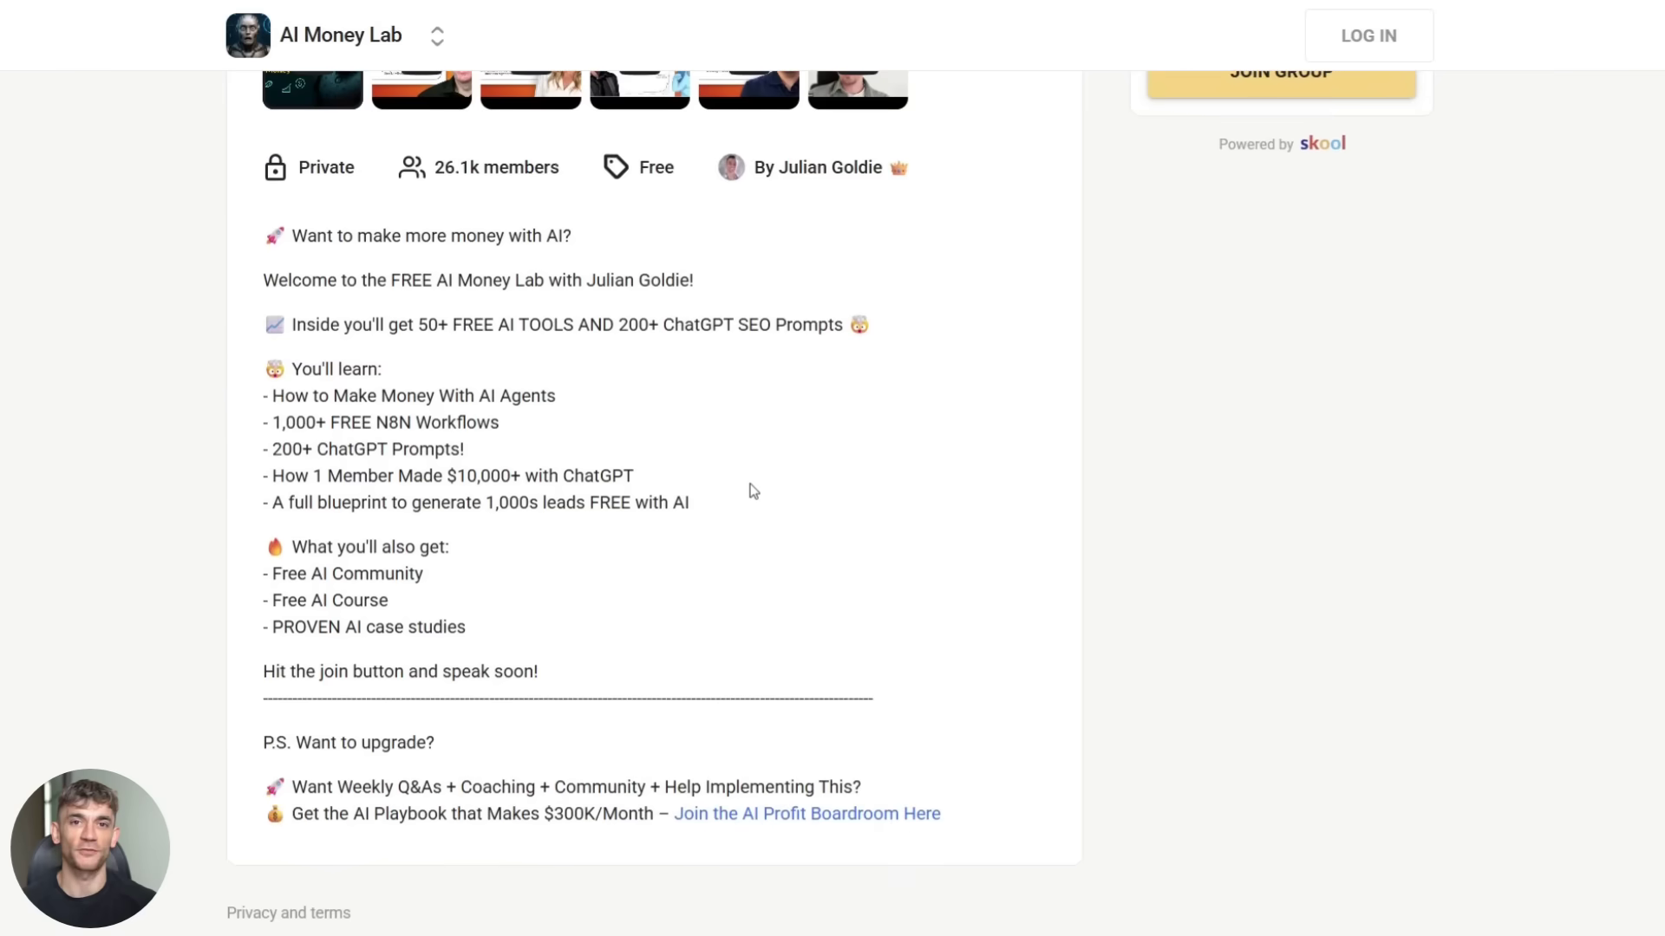
{"action": "scroll", "coordinate": [1064, 531], "scroll_direction": "up", "scroll_amount": 6}
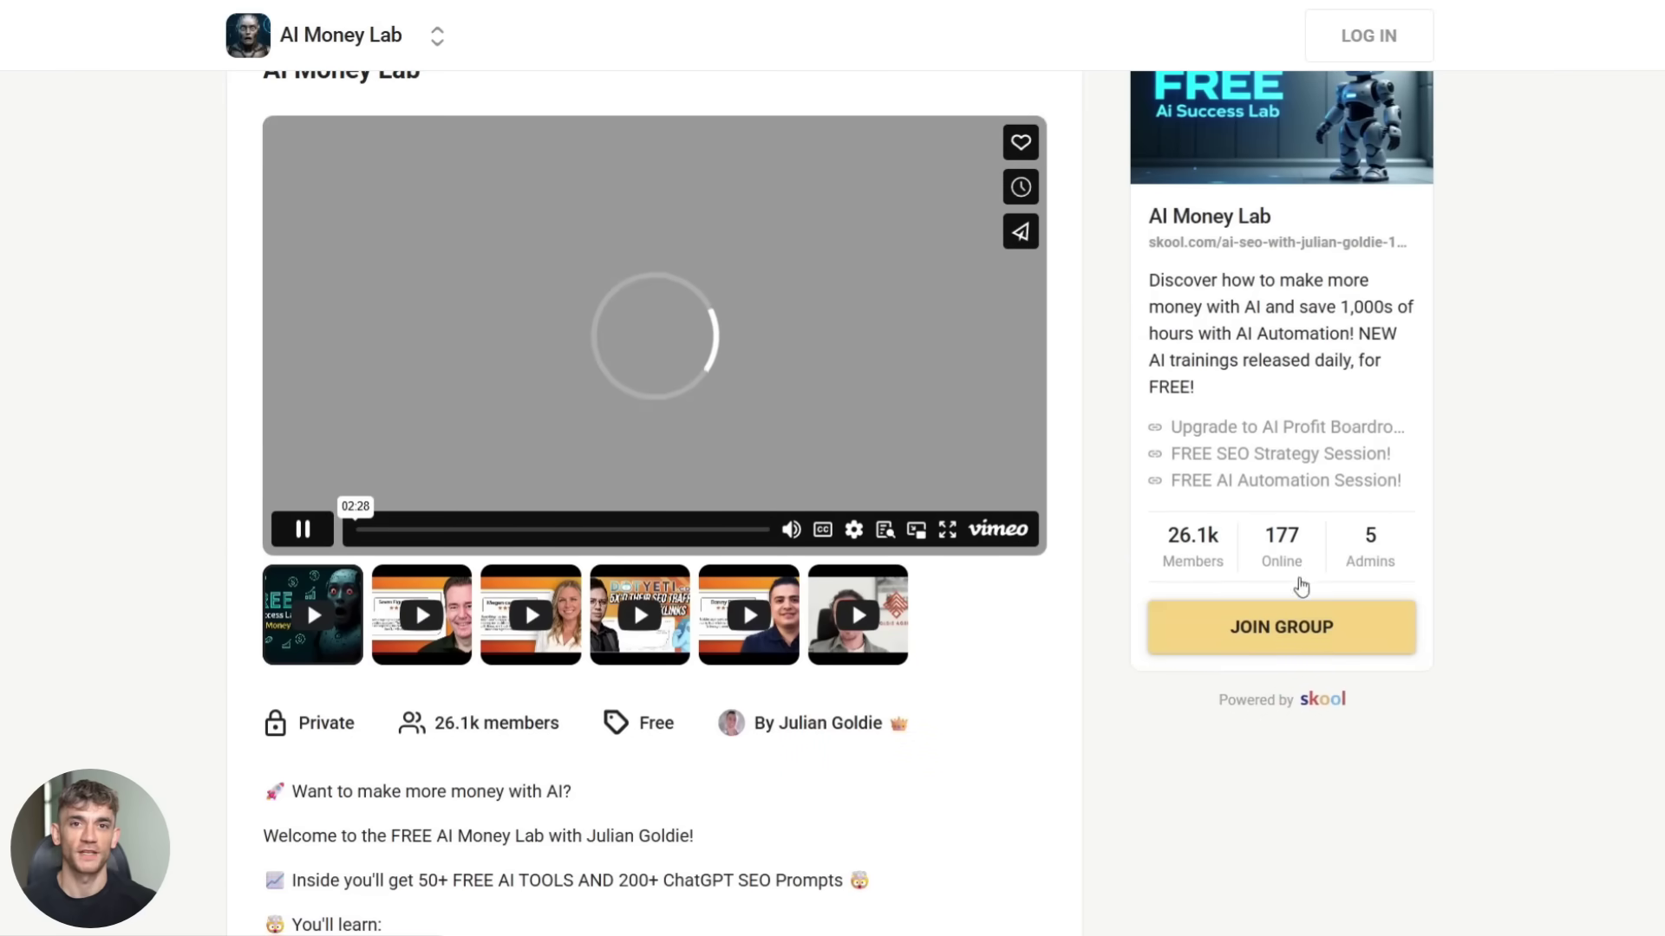
{"action": "scroll", "coordinate": [1301, 588], "scroll_direction": "up", "scroll_amount": 1}
{"action": "left_click_drag", "start_coordinate": [1146, 365], "coordinate": [1413, 391]}
{"action": "left_click_drag", "start_coordinate": [1181, 444], "coordinate": [1404, 472]}
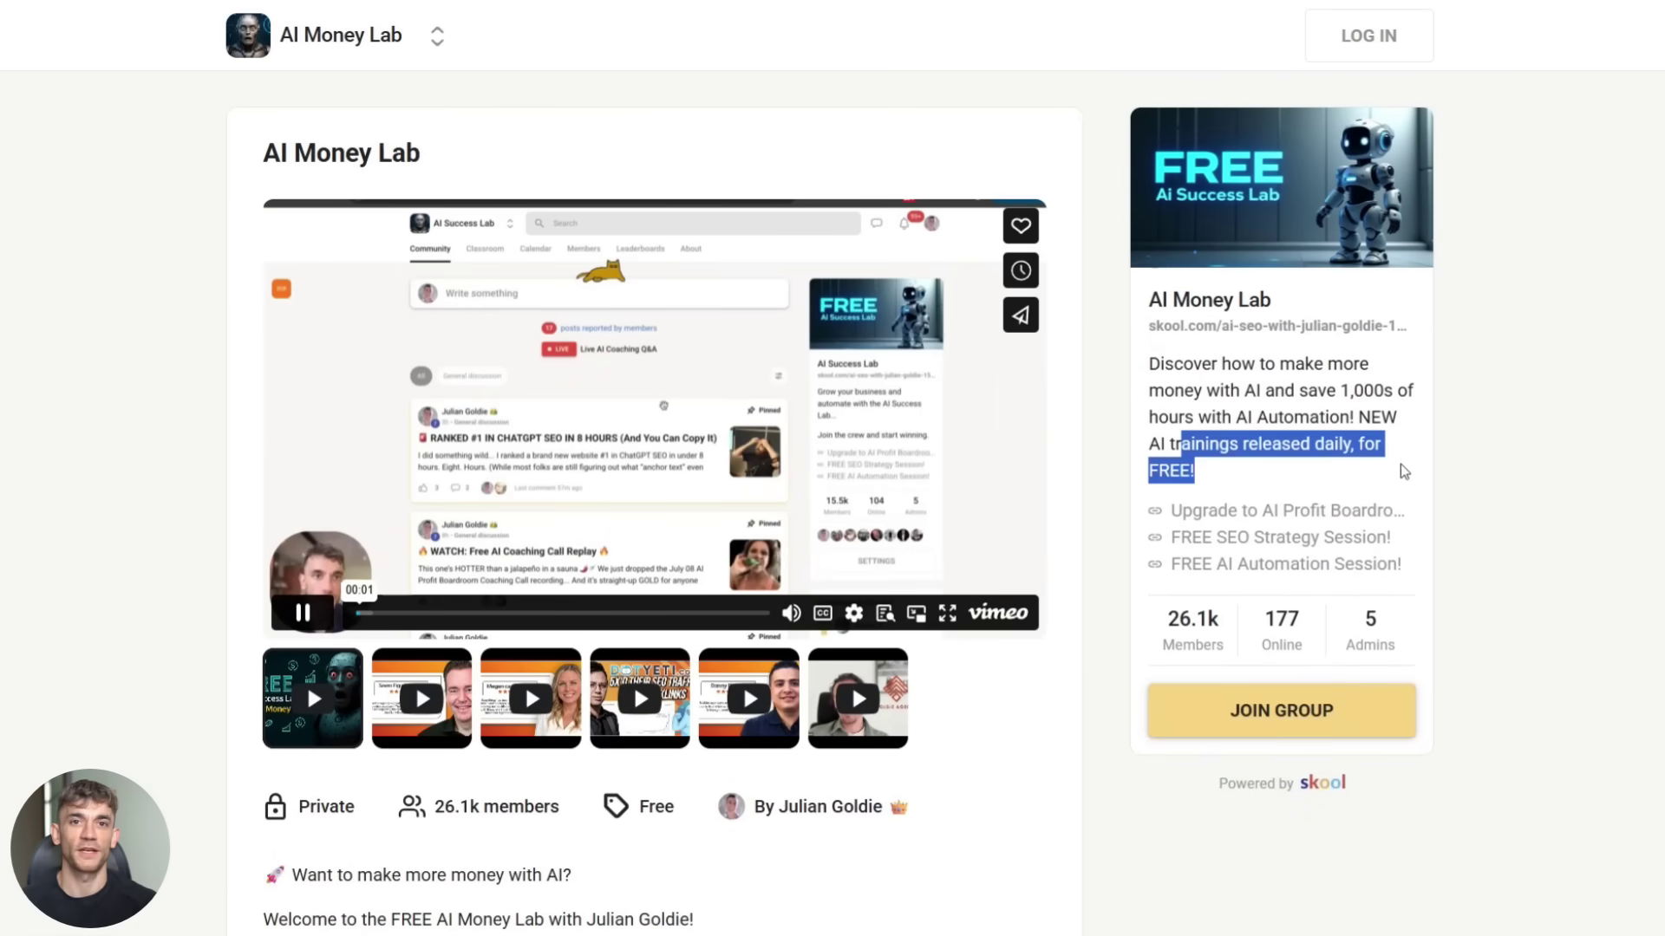
{"action": "left_click", "coordinate": [1405, 472]}
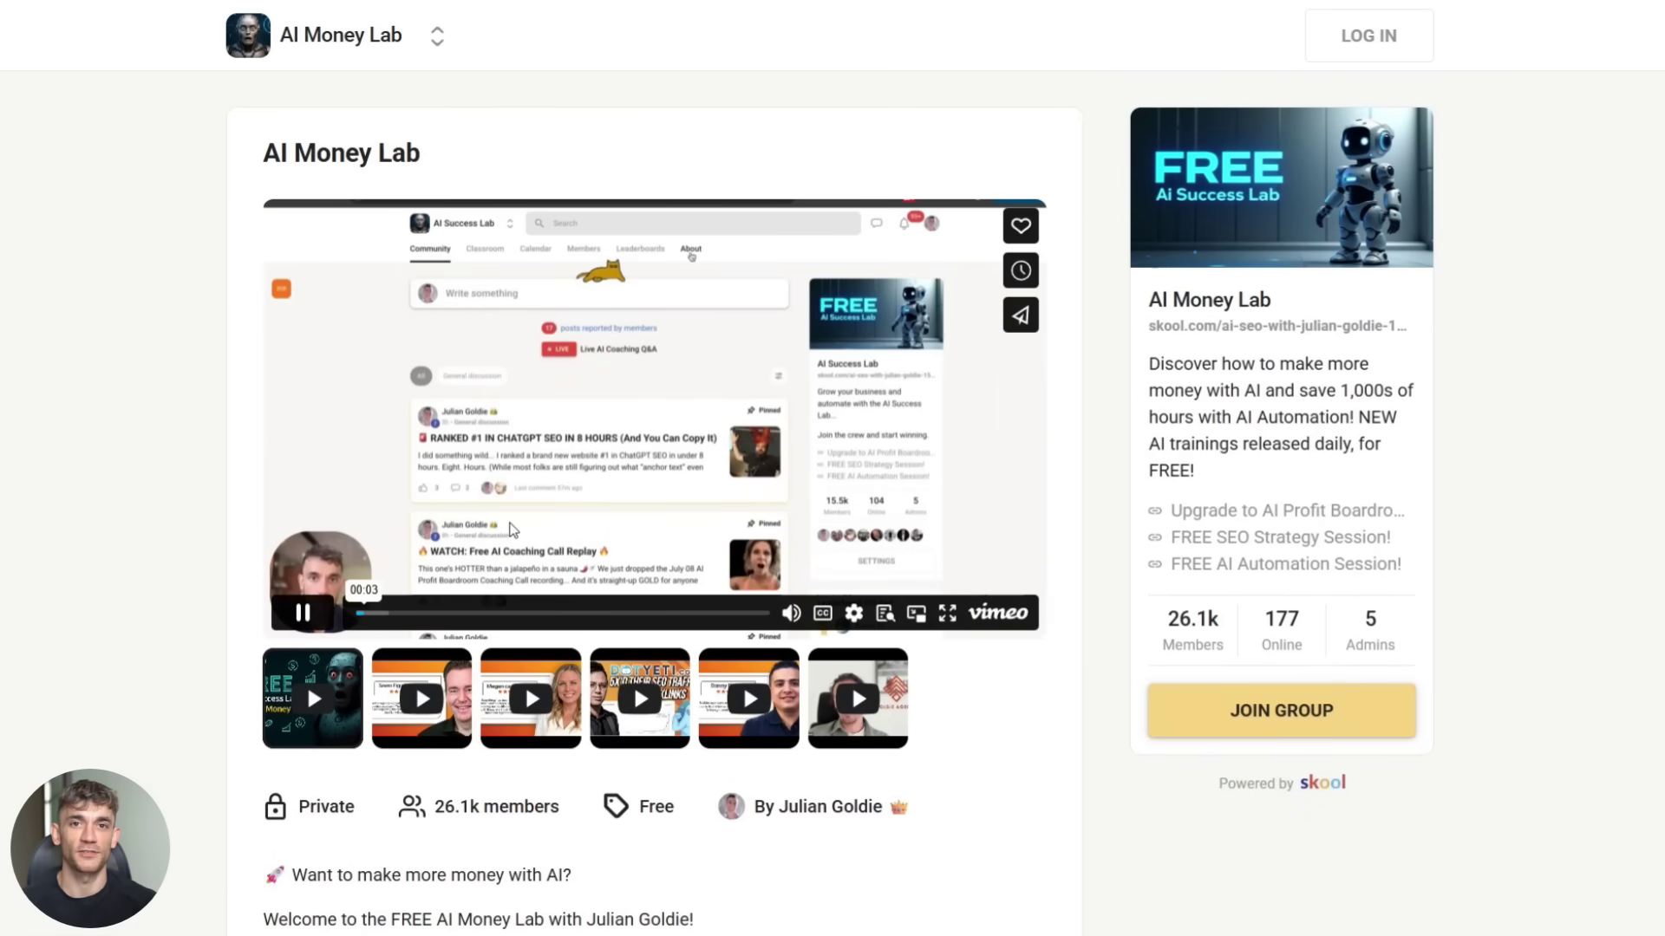